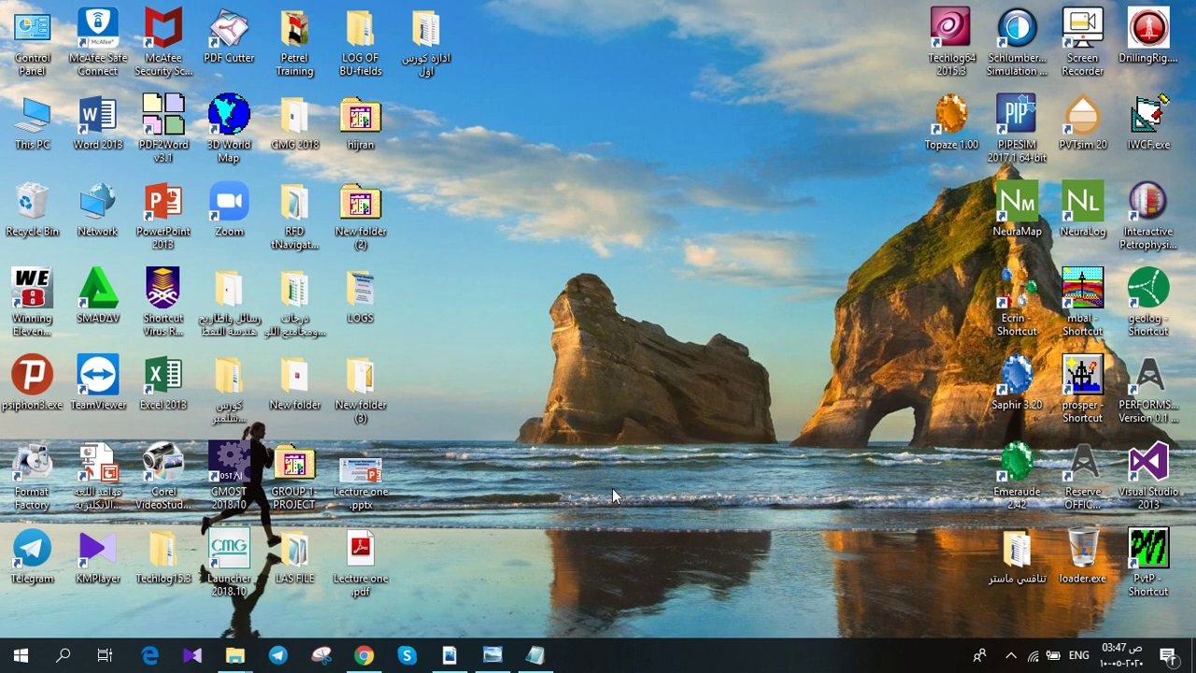
- Open N PHI(3178-3415)_1.las from the LAS FILE folder and examine its header blocks down to the NPHI data
double_click(294, 556)
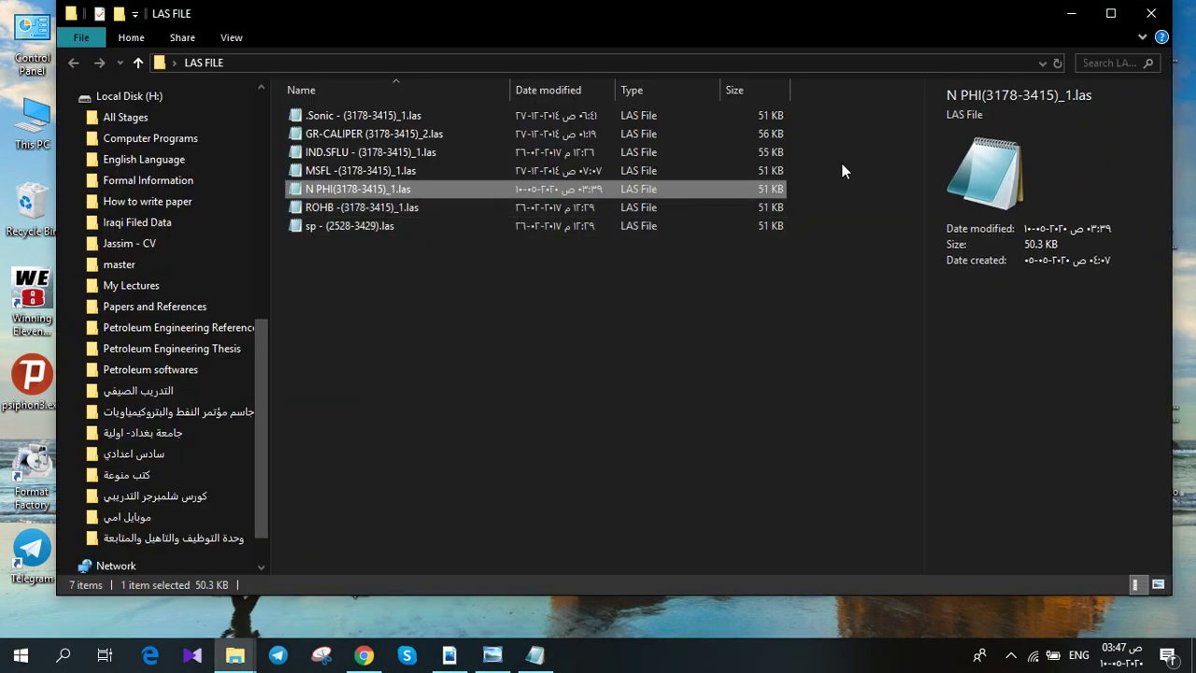
double_click(368, 192)
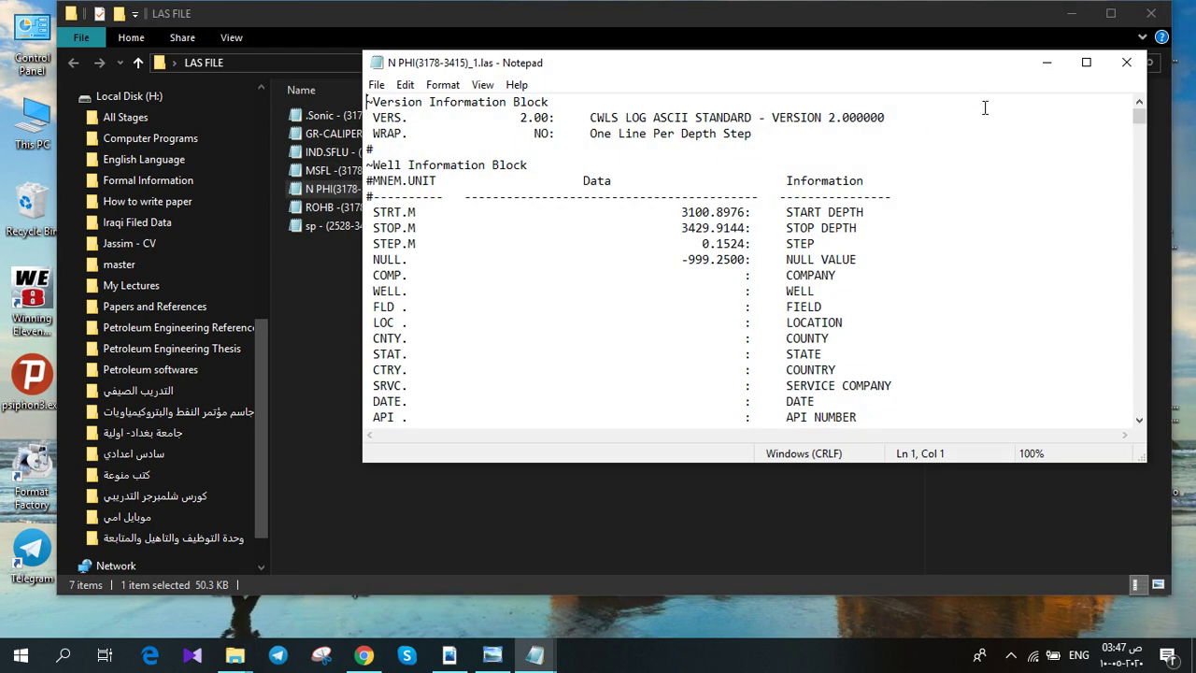
left_click(1087, 59)
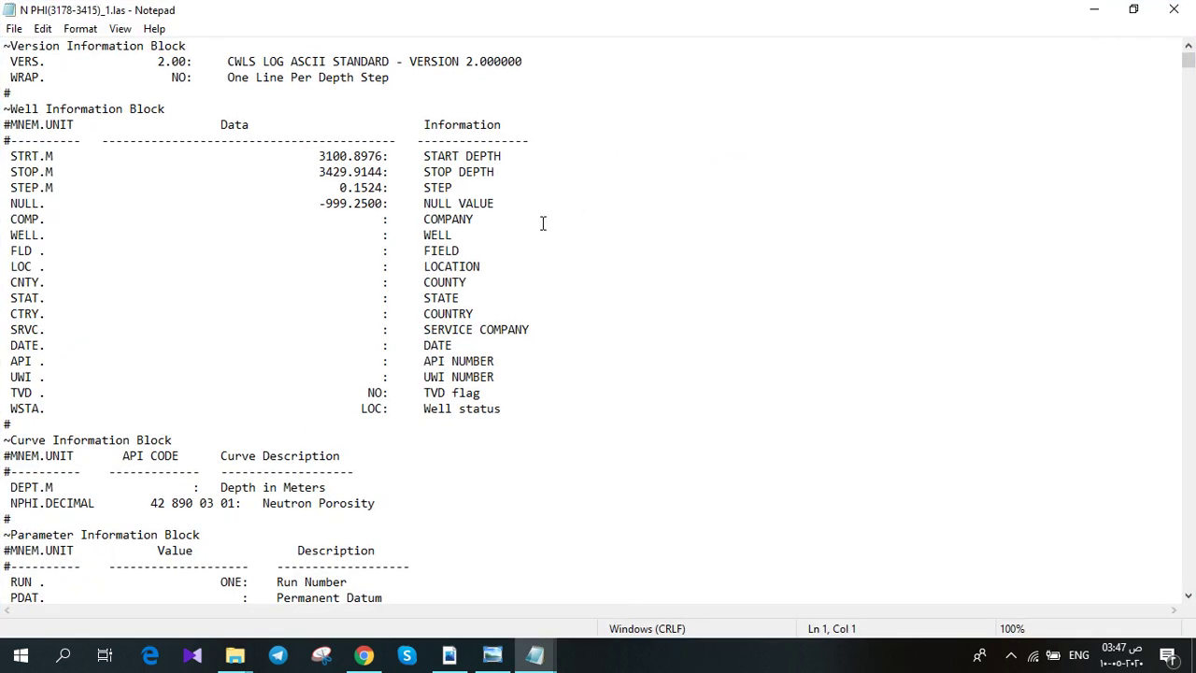
scroll(542, 224, "down", 2)
scroll(542, 226, "down", 3)
scroll(542, 225, "down", 10)
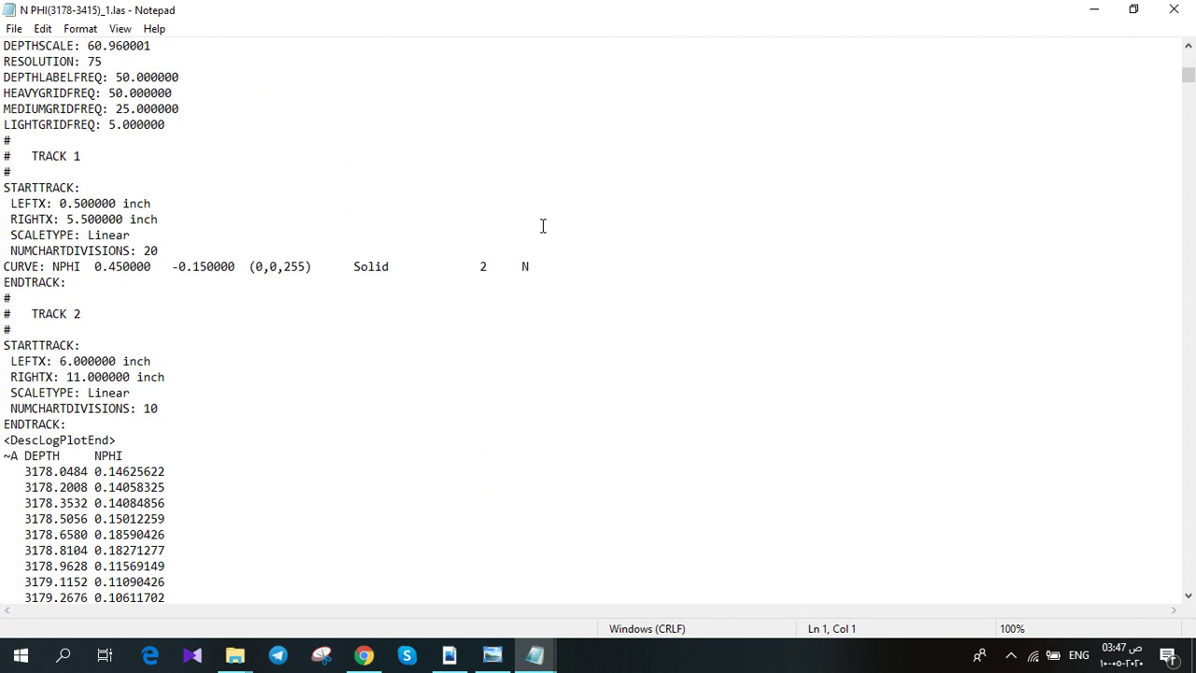
- Replace the NPHI curve's unit with % in the Curve Information Block
scroll(542, 226, "up", 6)
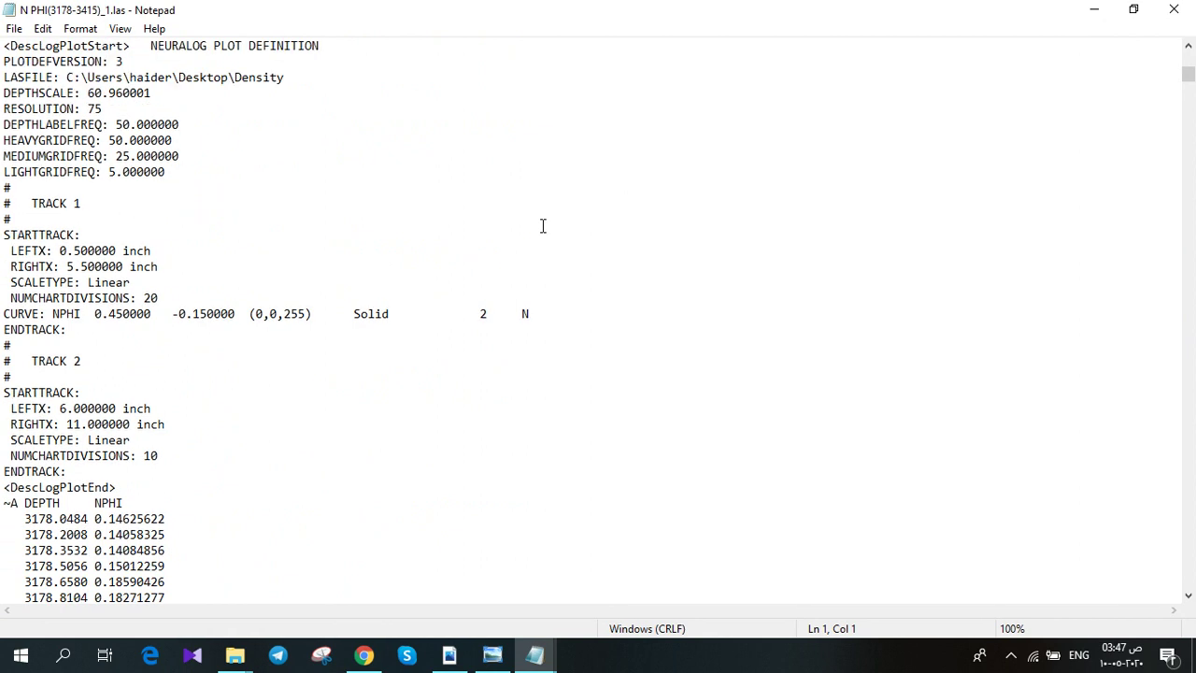
scroll(542, 225, "up", 3)
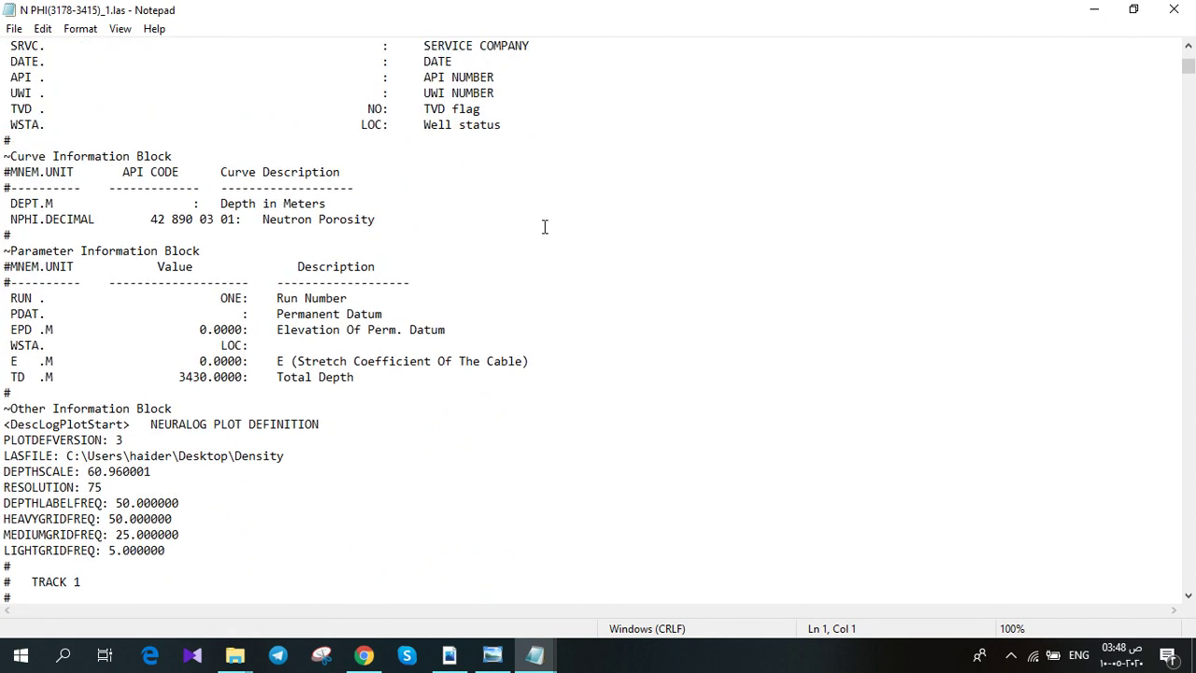
scroll(545, 227, "up", 2)
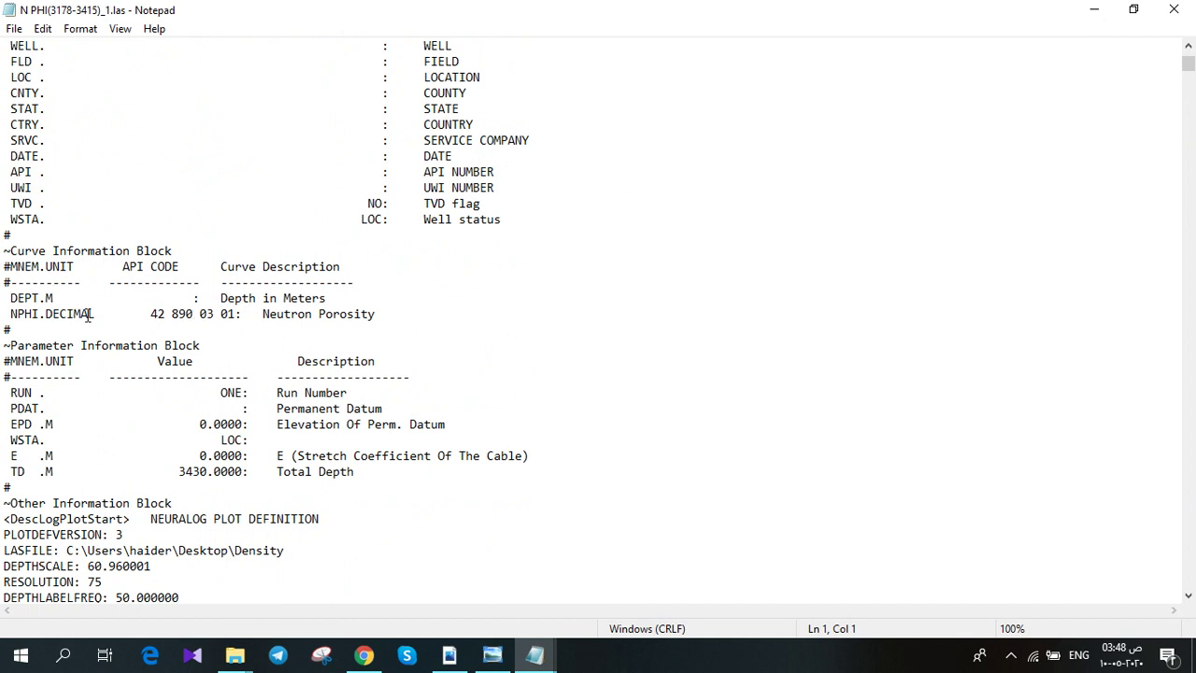
left_click_drag(101, 314, 47, 319)
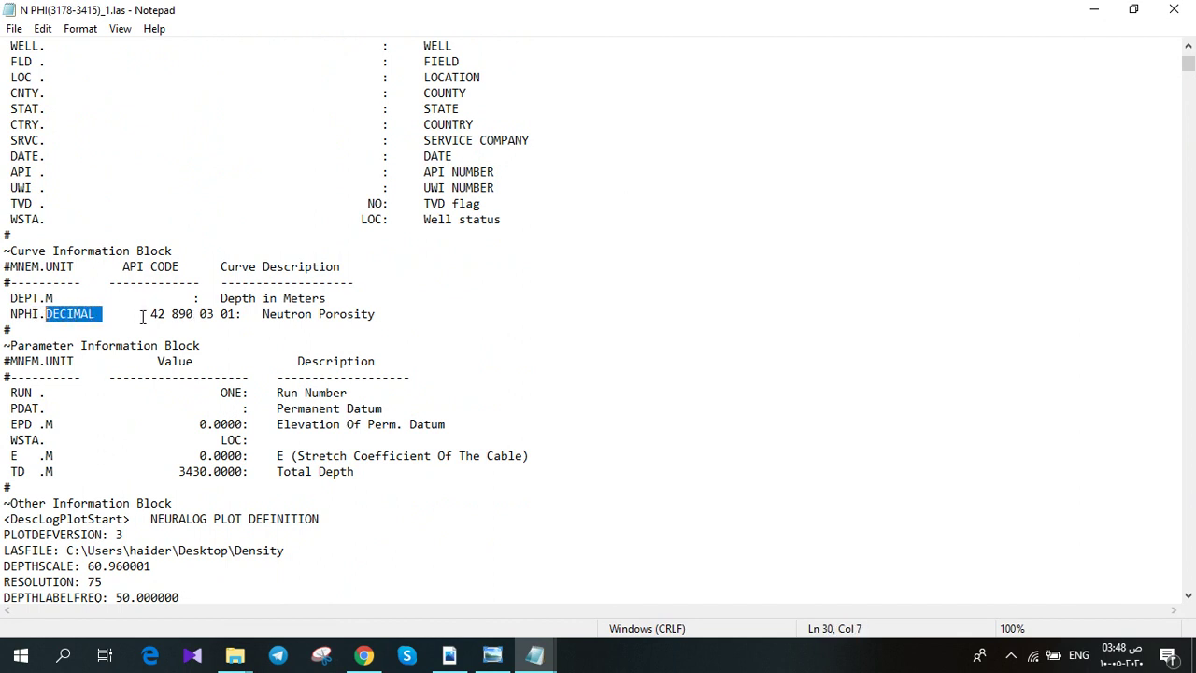
type("%")
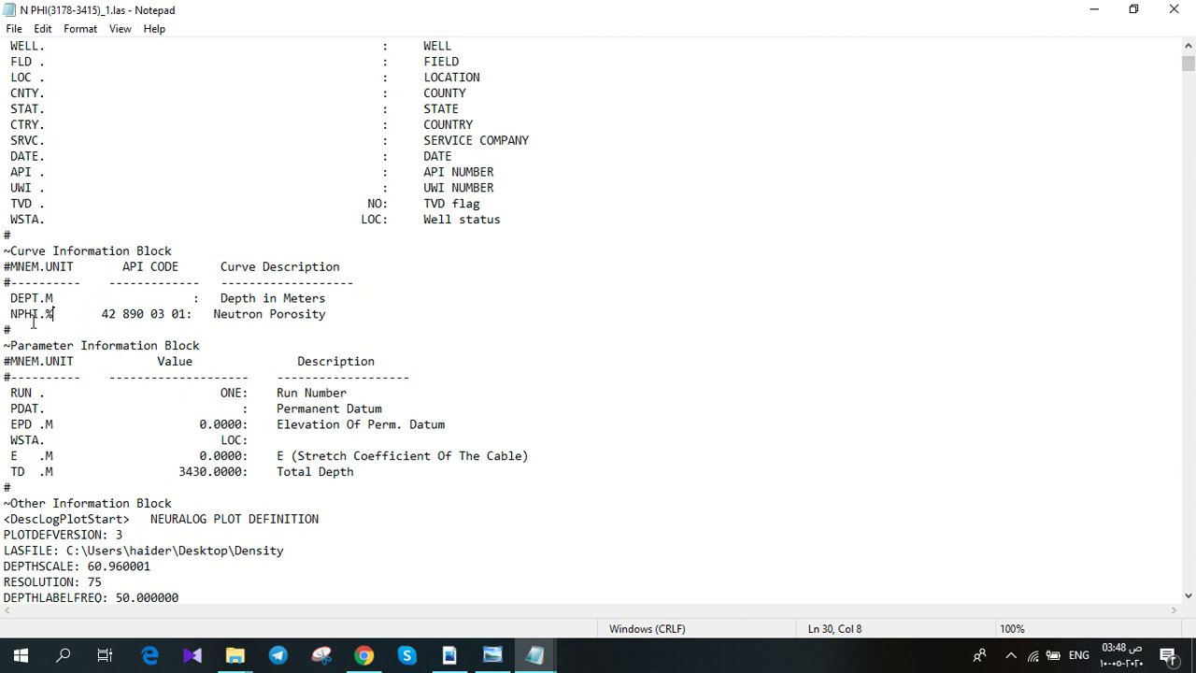
- Examine the NPHI values in the depth data section, highlighting the decimal digits of the first value
scroll(376, 342, "down", 10)
scroll(376, 342, "down", 3)
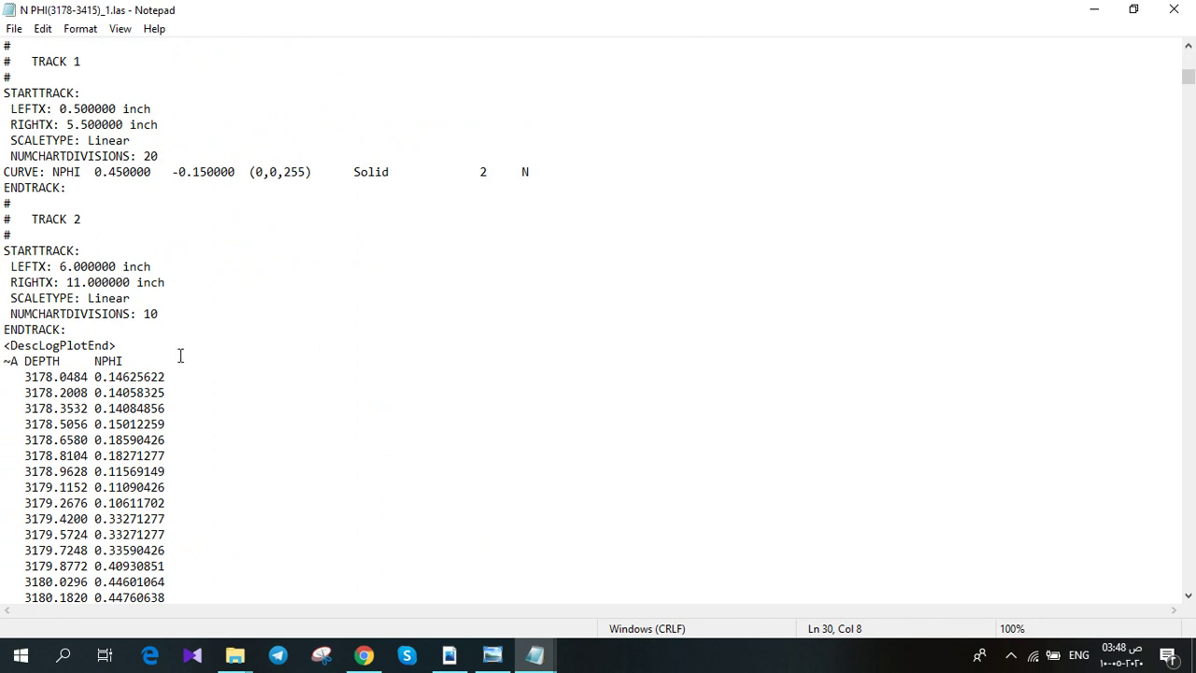
left_click_drag(165, 377, 110, 377)
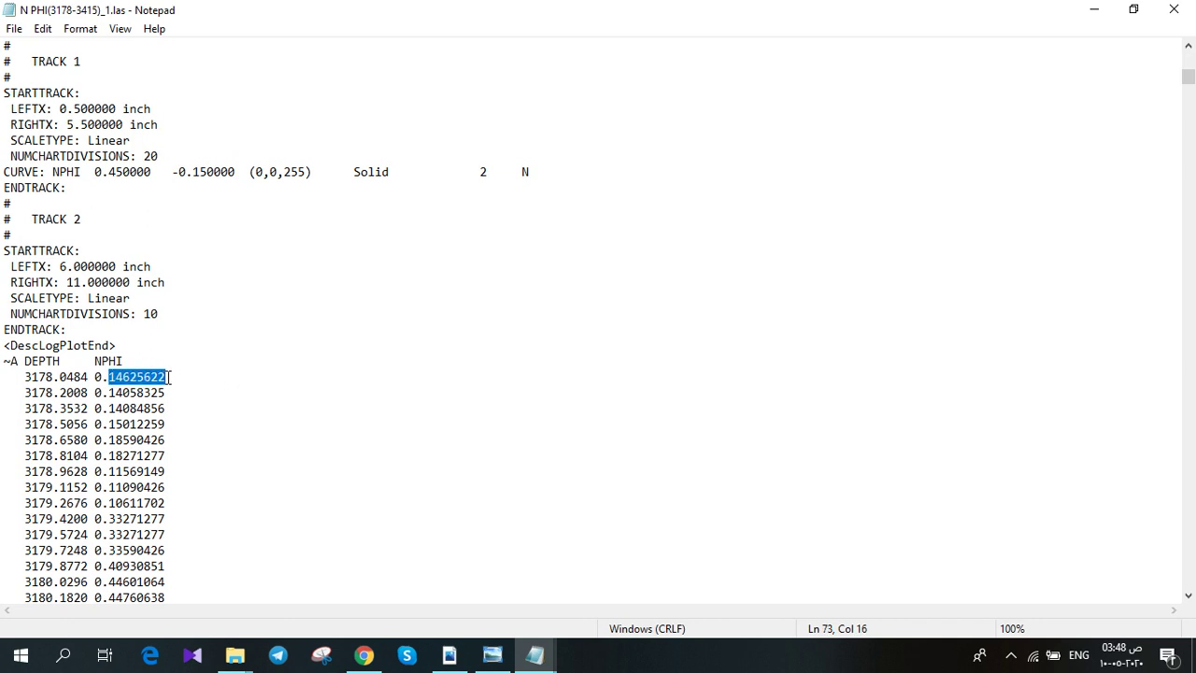
scroll(169, 376, "down", 15)
scroll(167, 378, "down", 12)
- Set the NPHI curve's unit back to DECIMAL in the Curve Information Block
scroll(174, 387, "up", 7)
scroll(191, 393, "up", 20)
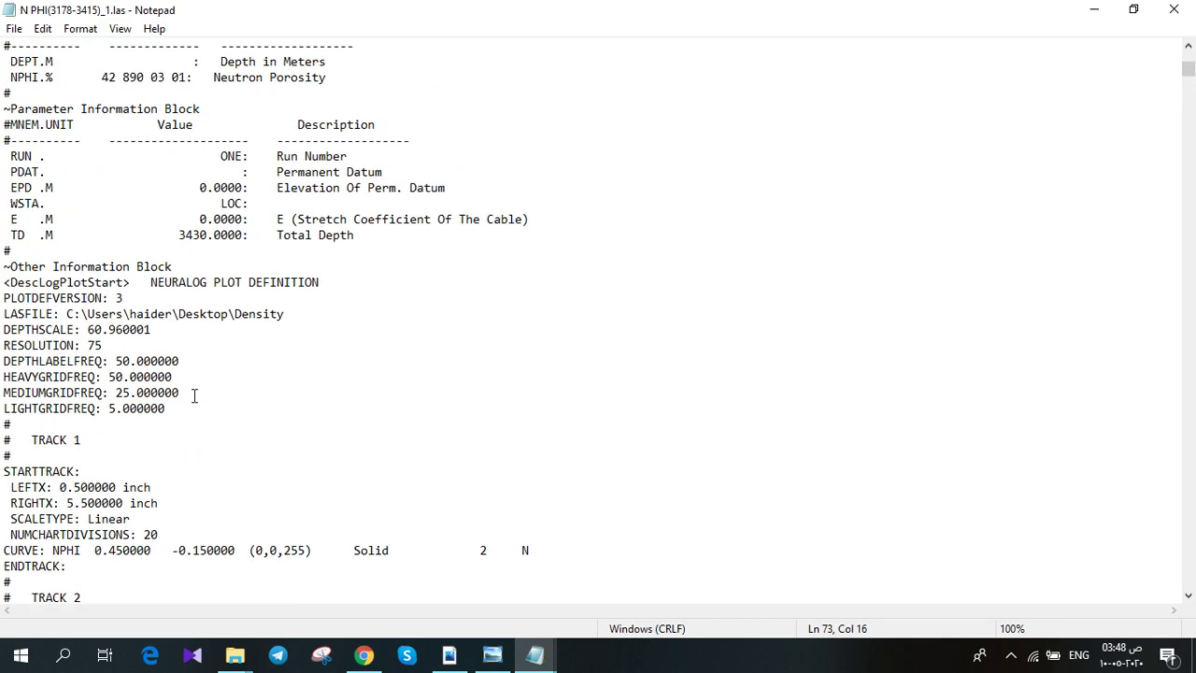
scroll(195, 395, "up", 4)
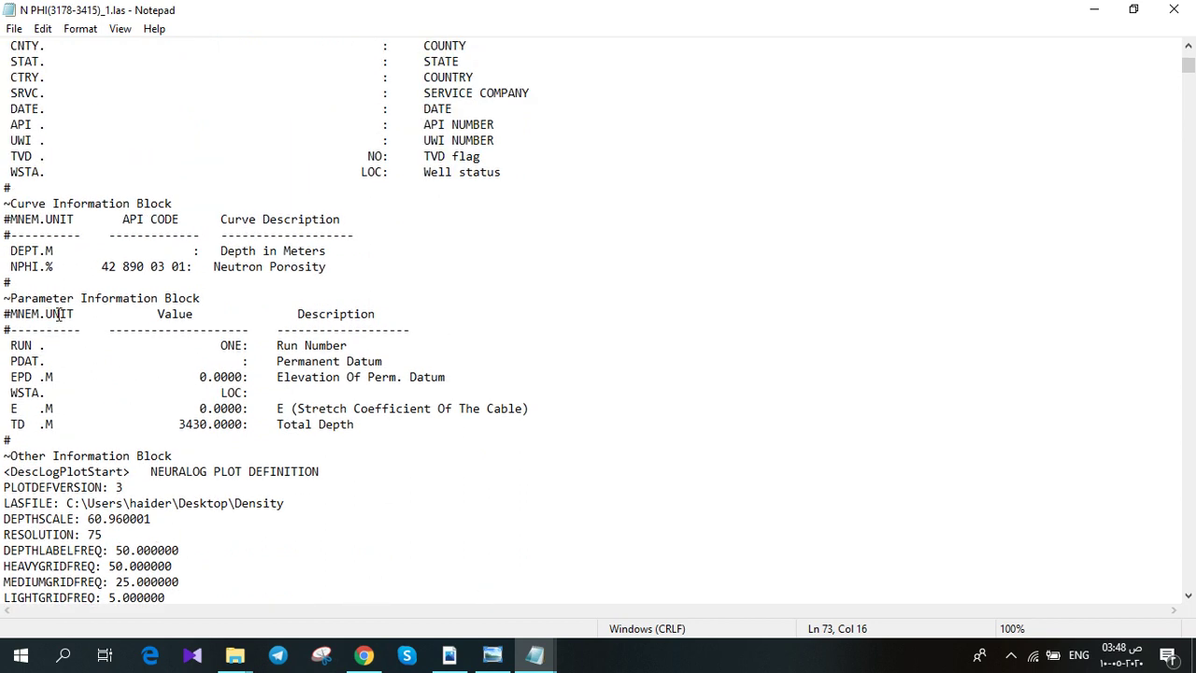
left_click(54, 269)
key("shift+Left")
type("DE")
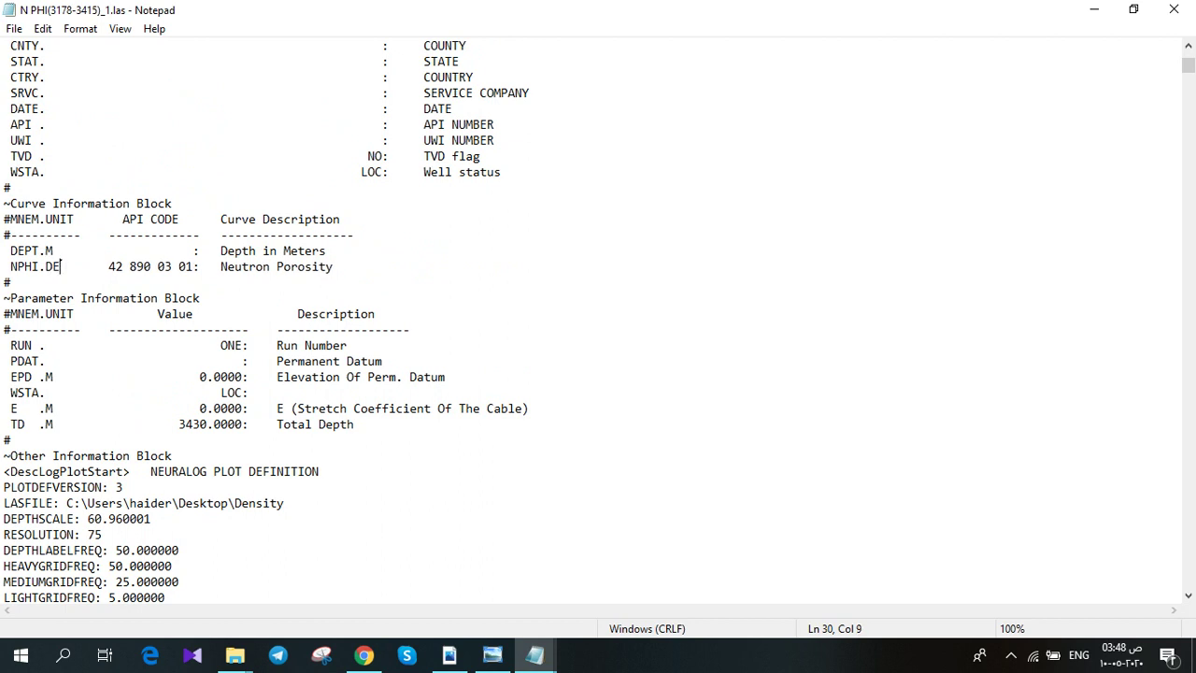
left_click(78, 299, "shift")
type("MA")
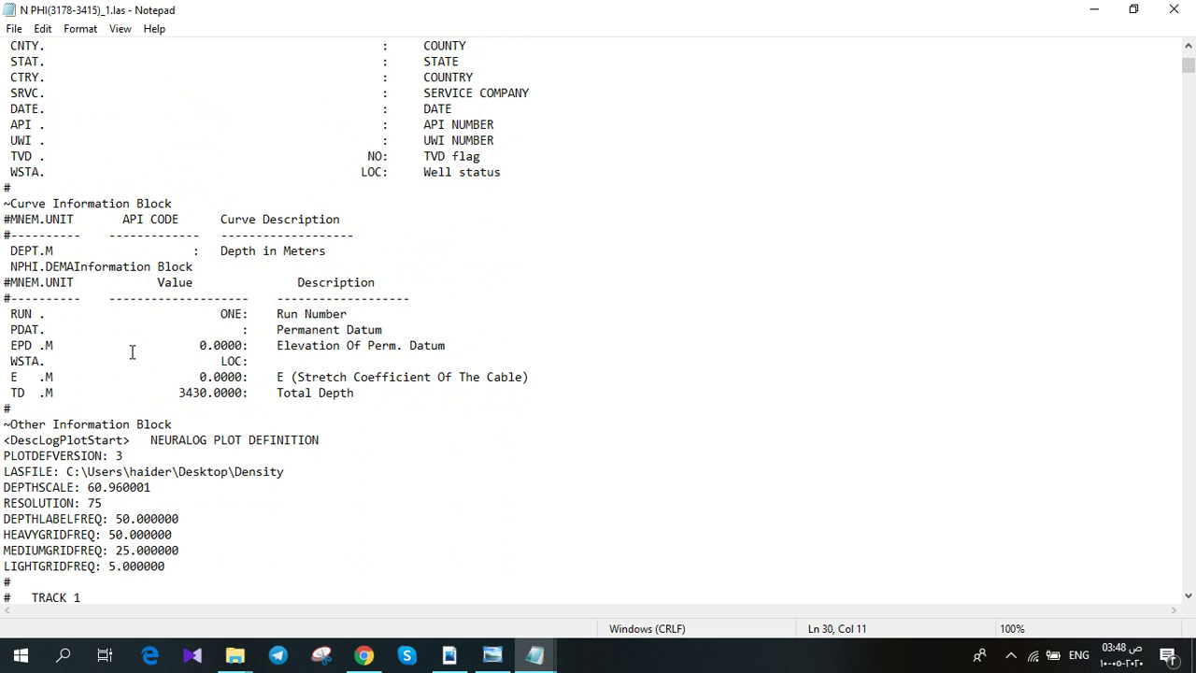
type("L")
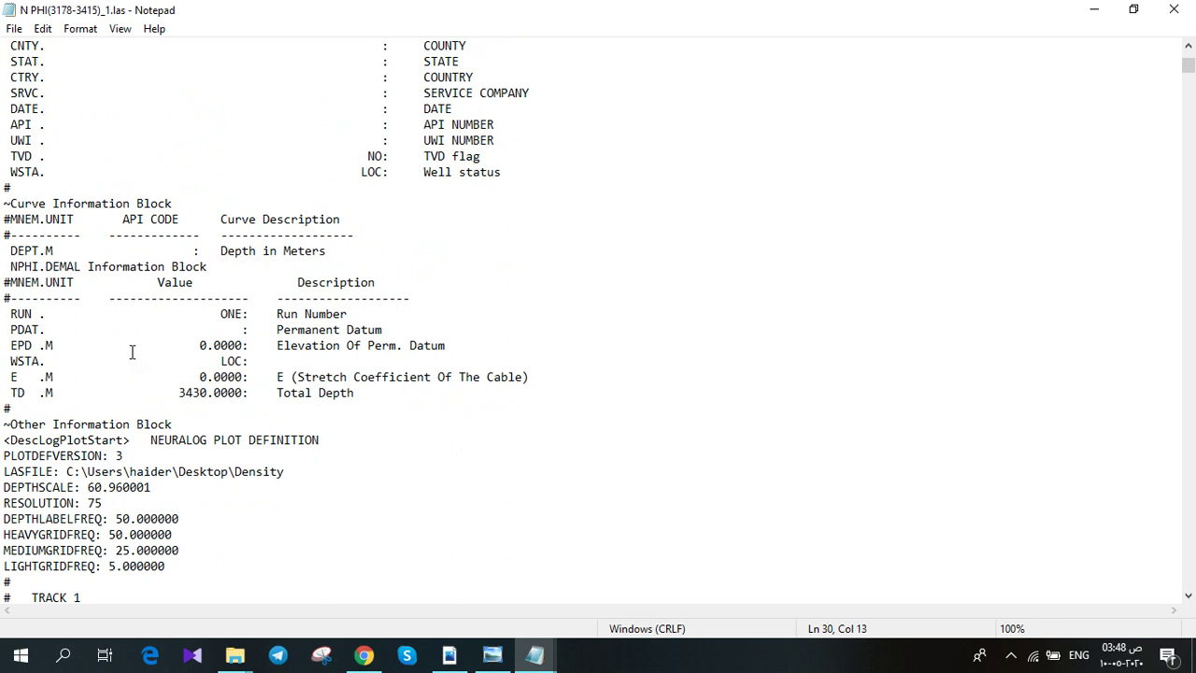
left_click(59, 267)
type("C")
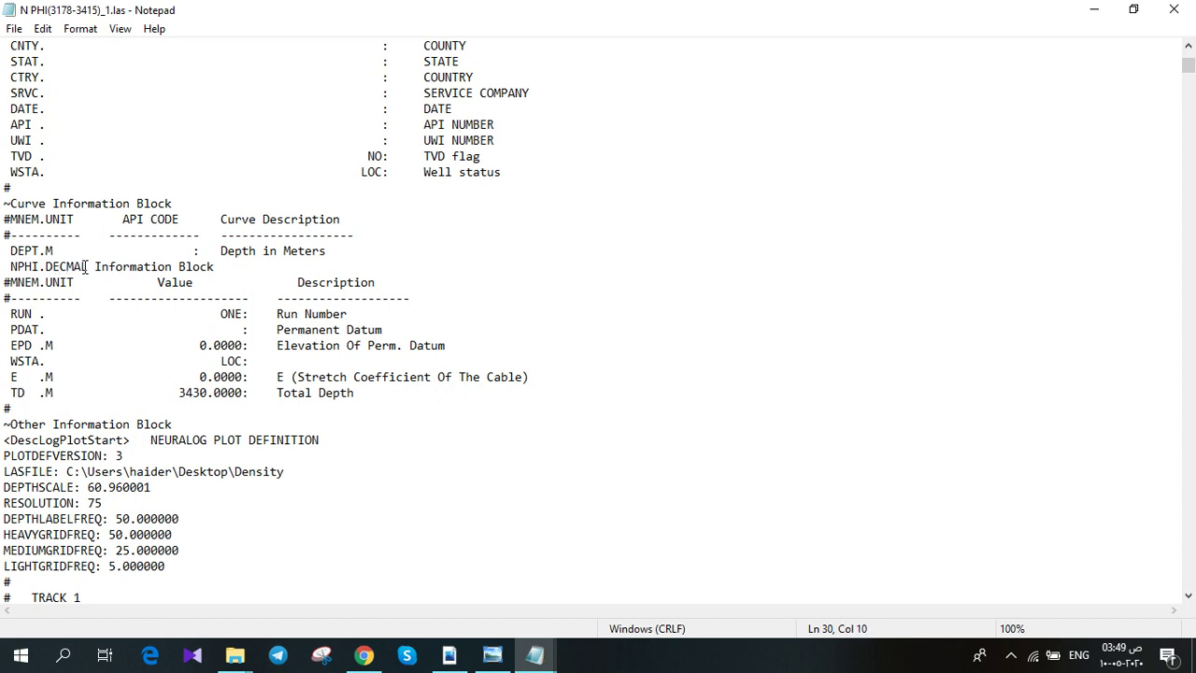
left_click_drag(90, 267, 44, 268)
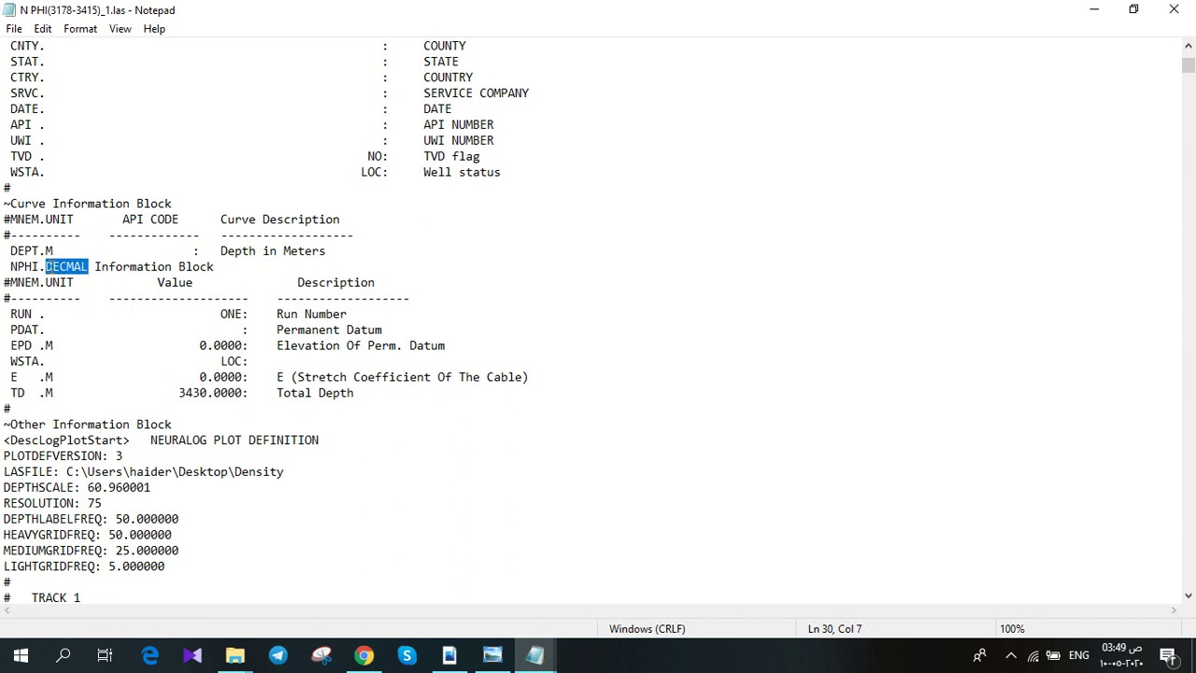
type("DECIM")
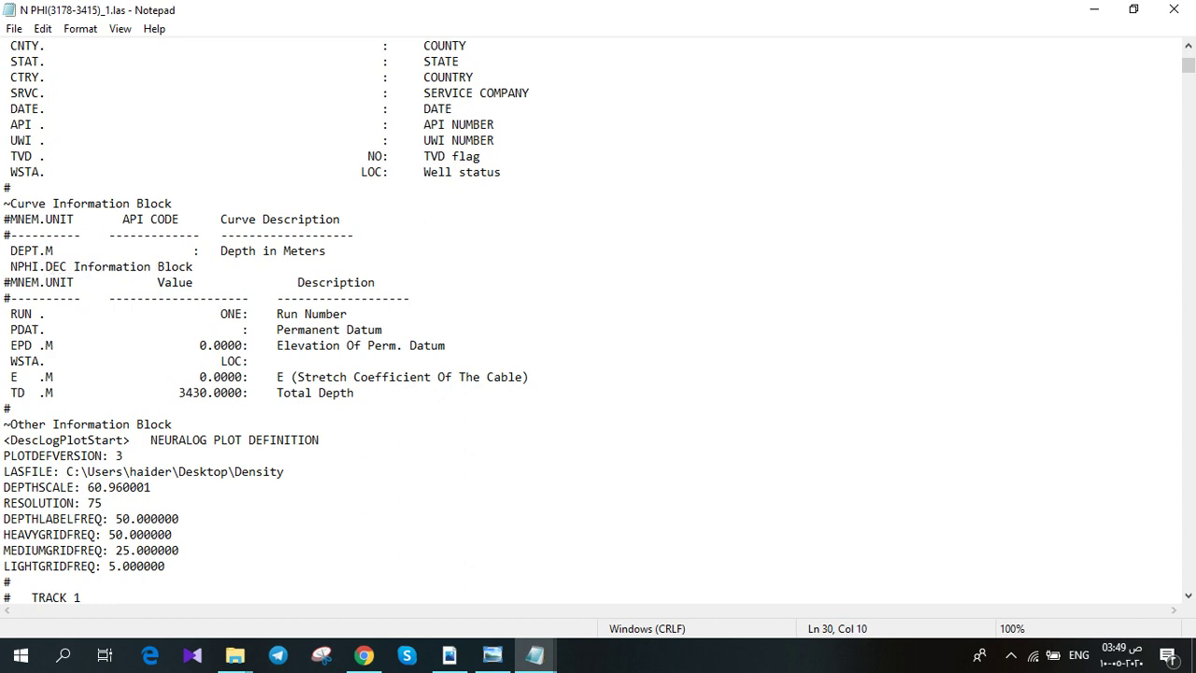
type("AL")
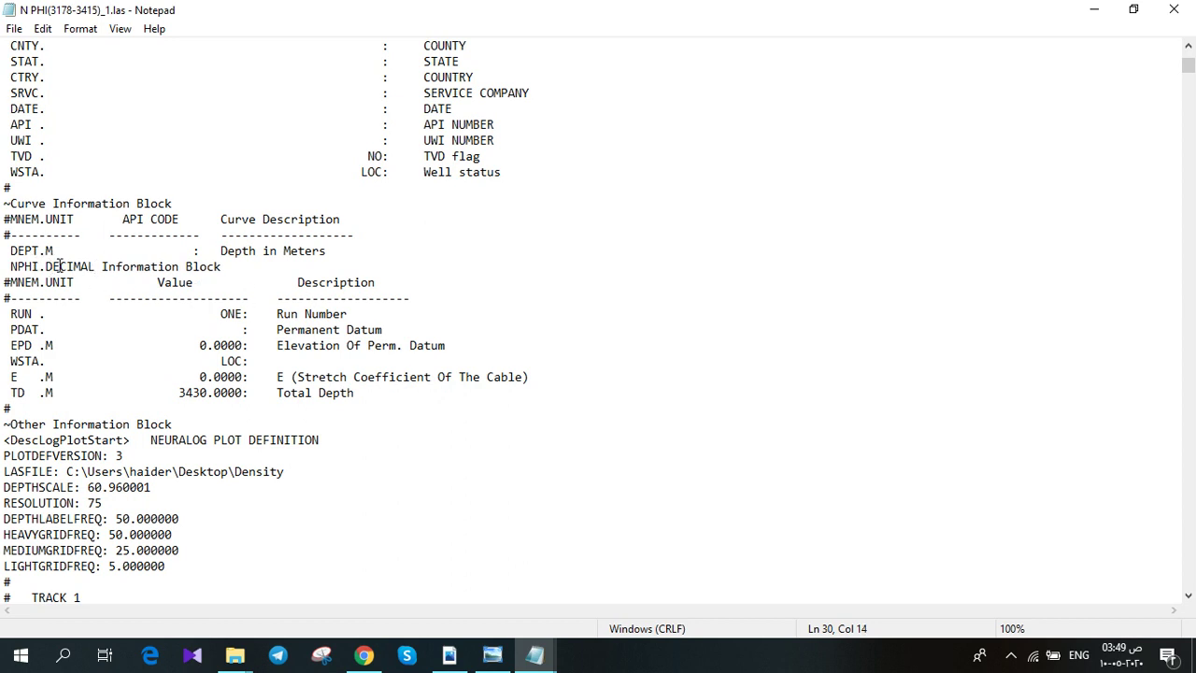
- Close the NPHI LAS file without saving the changes and close the LAS FILE folder
left_click(1179, 11)
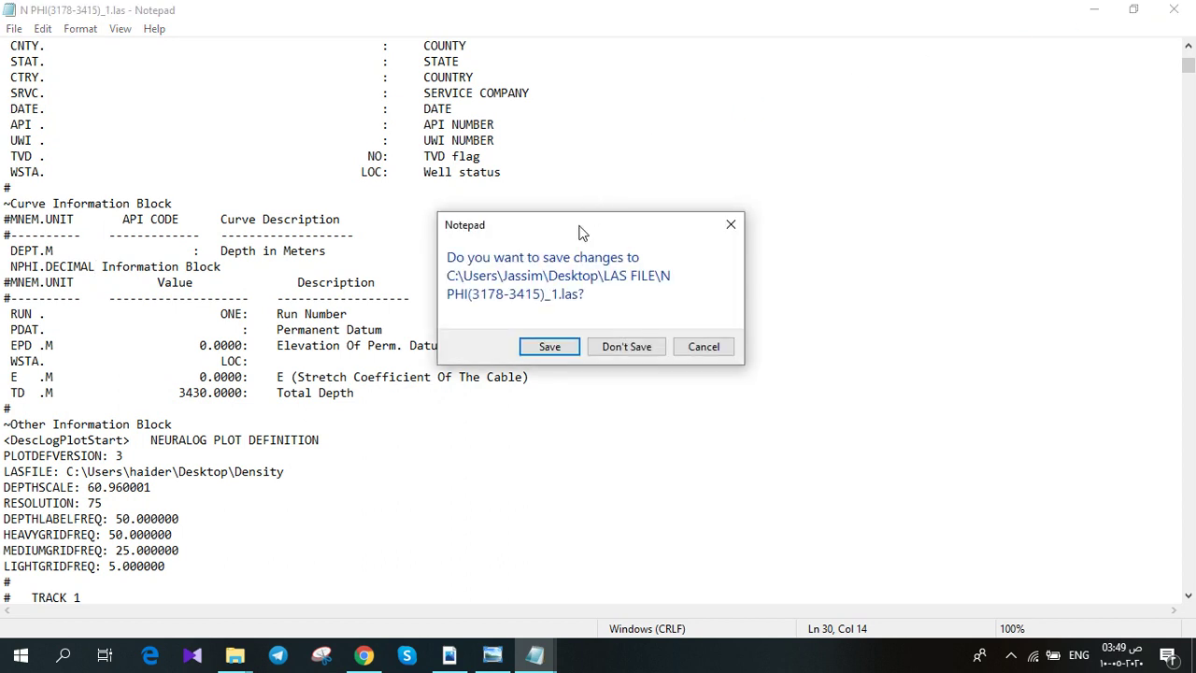
left_click(625, 347)
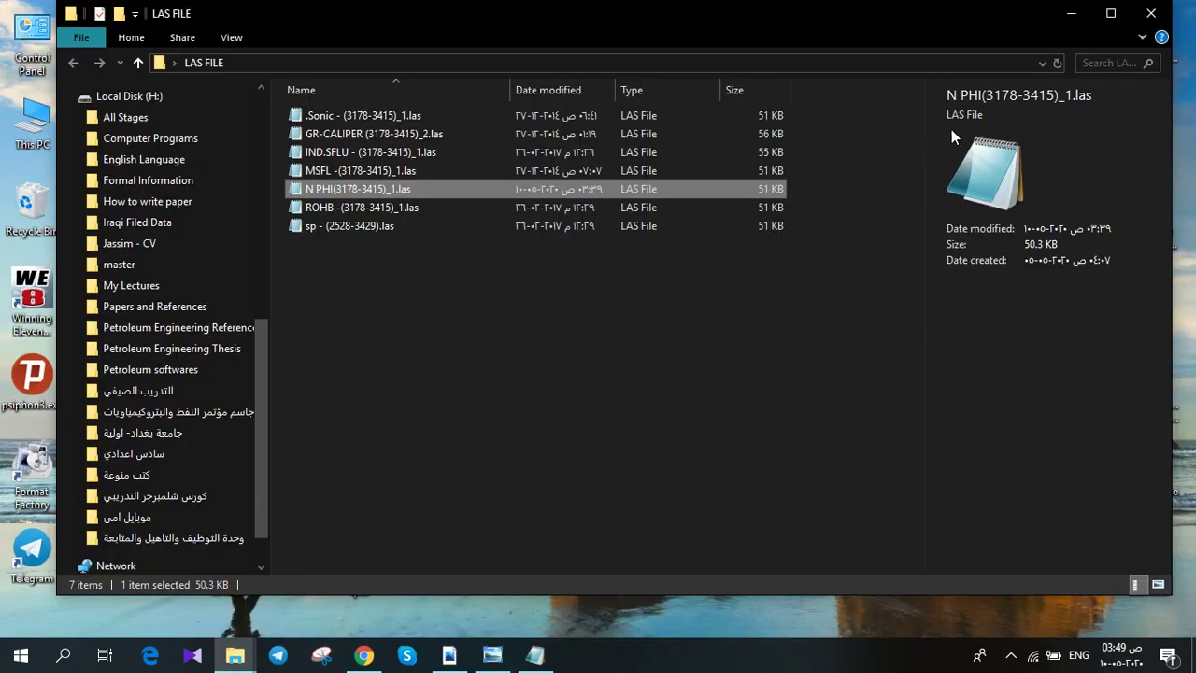
left_click(1151, 13)
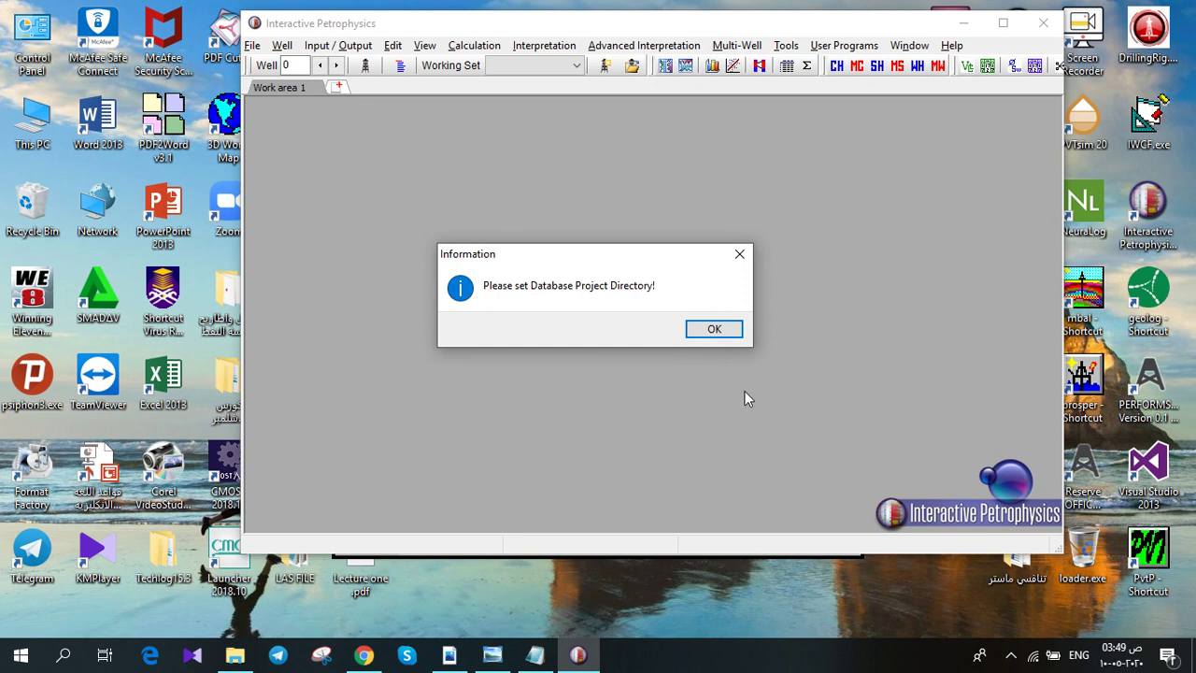
- Dismiss the message about setting the database project directory in Interactive Petrophysics
left_click(707, 333)
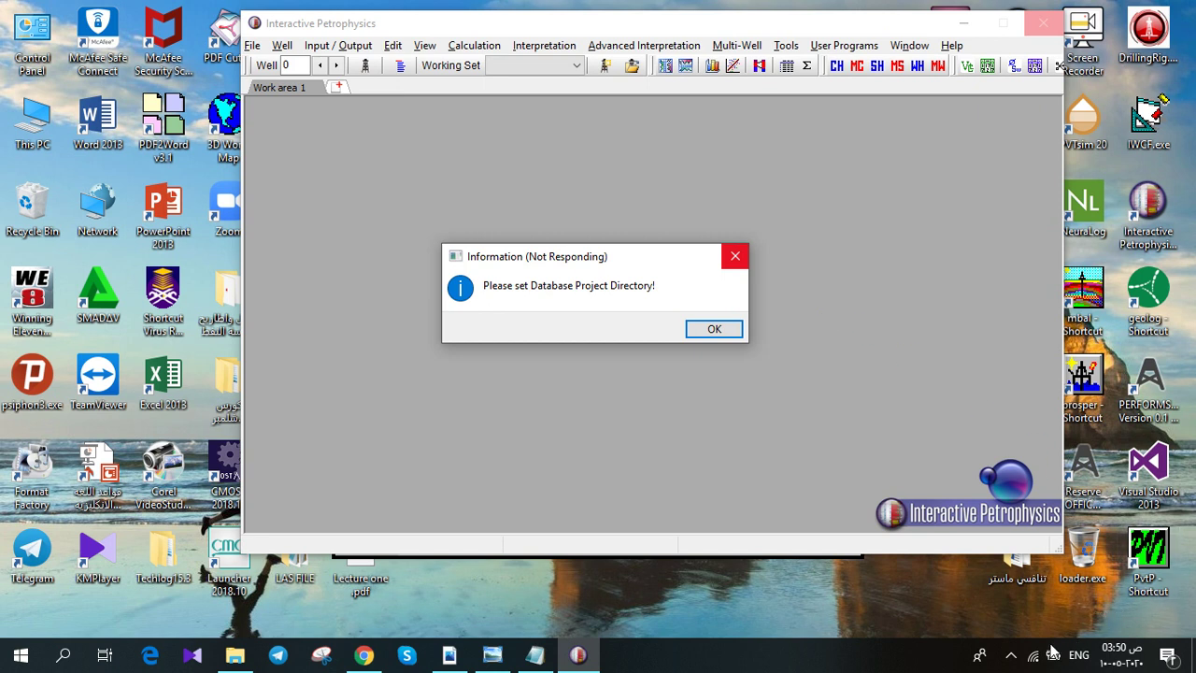
left_click(1010, 655)
left_click(976, 586)
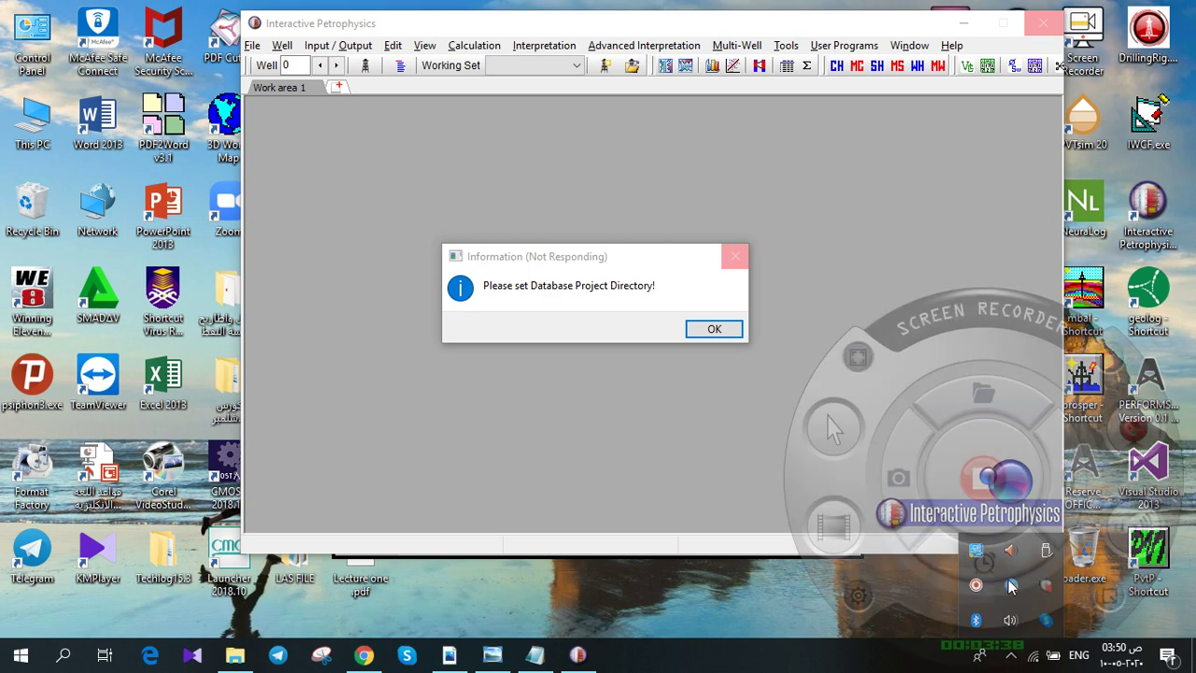
left_click(1114, 586)
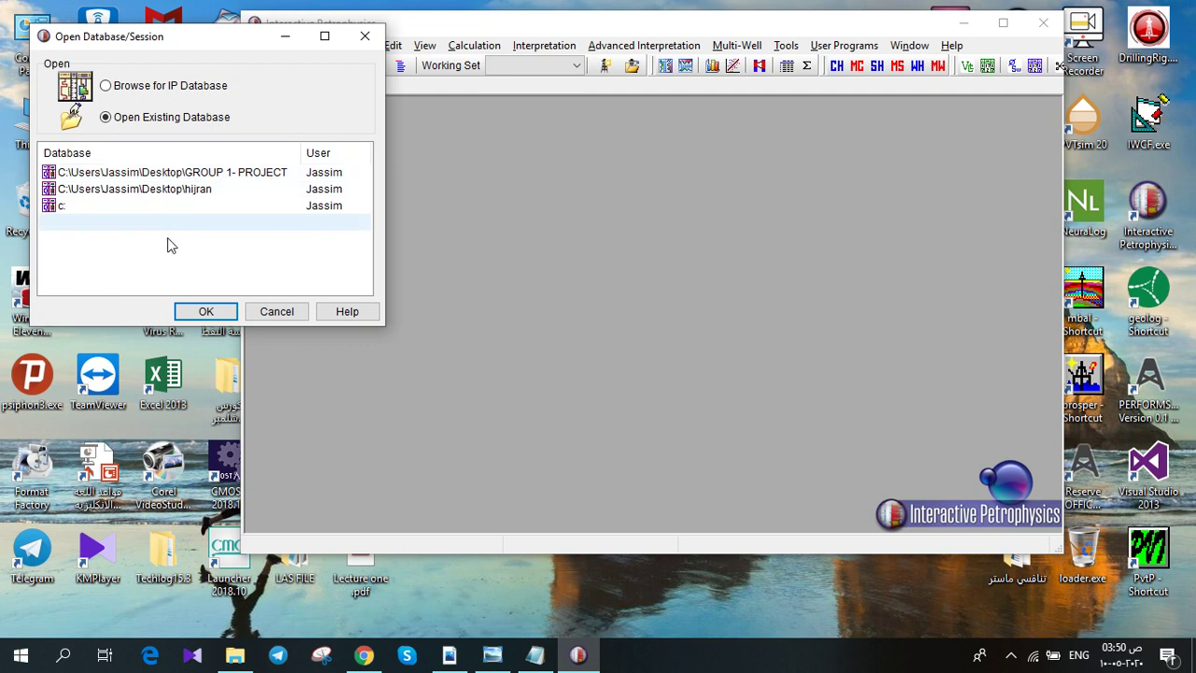
- Browse to the GROUP 1- PROJECT database on the Desktop, open it and load WELL 1
left_click(114, 87)
left_click(338, 183)
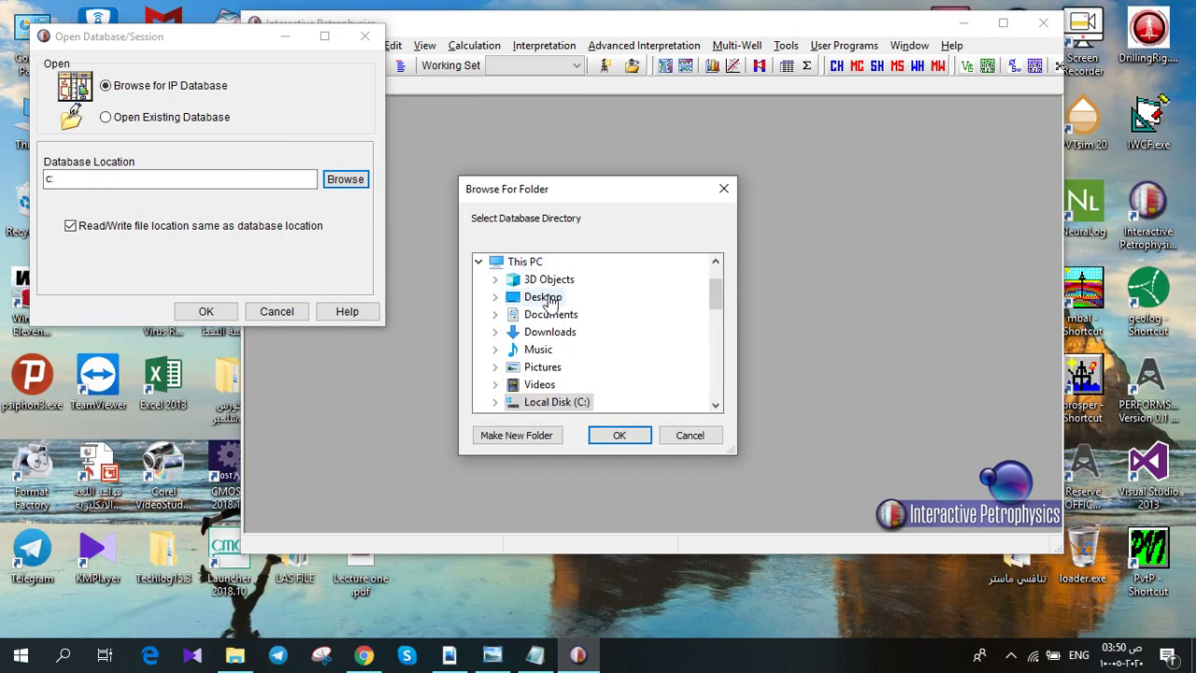
left_click(548, 296)
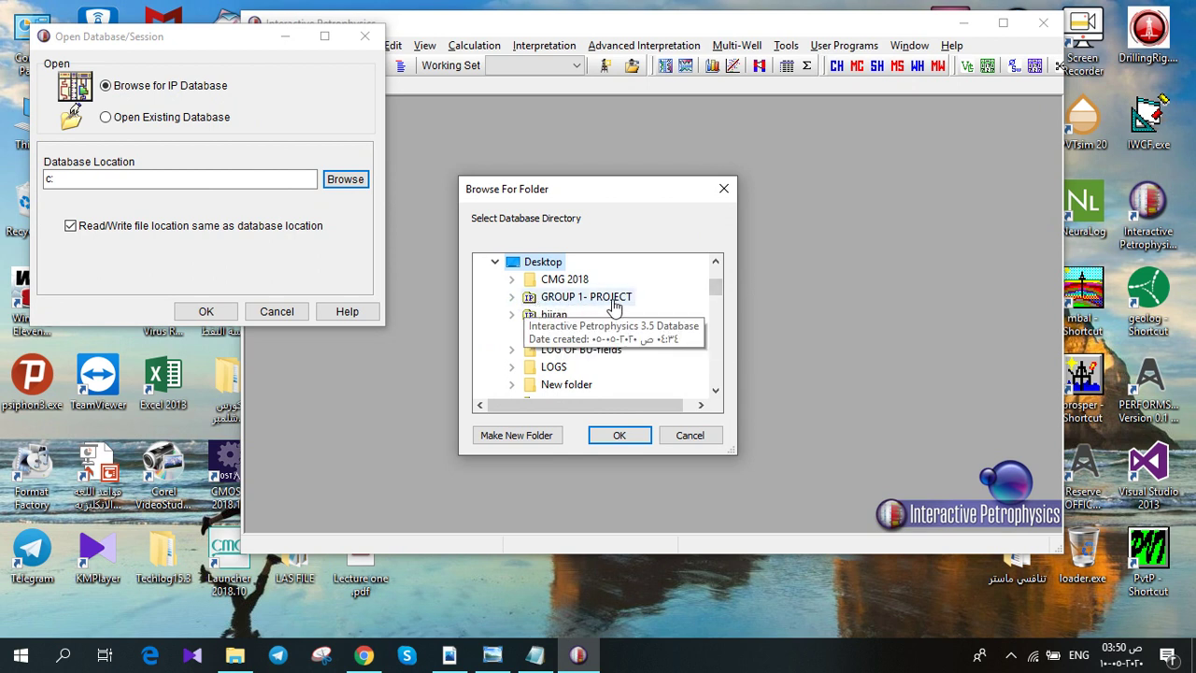
double_click(588, 299)
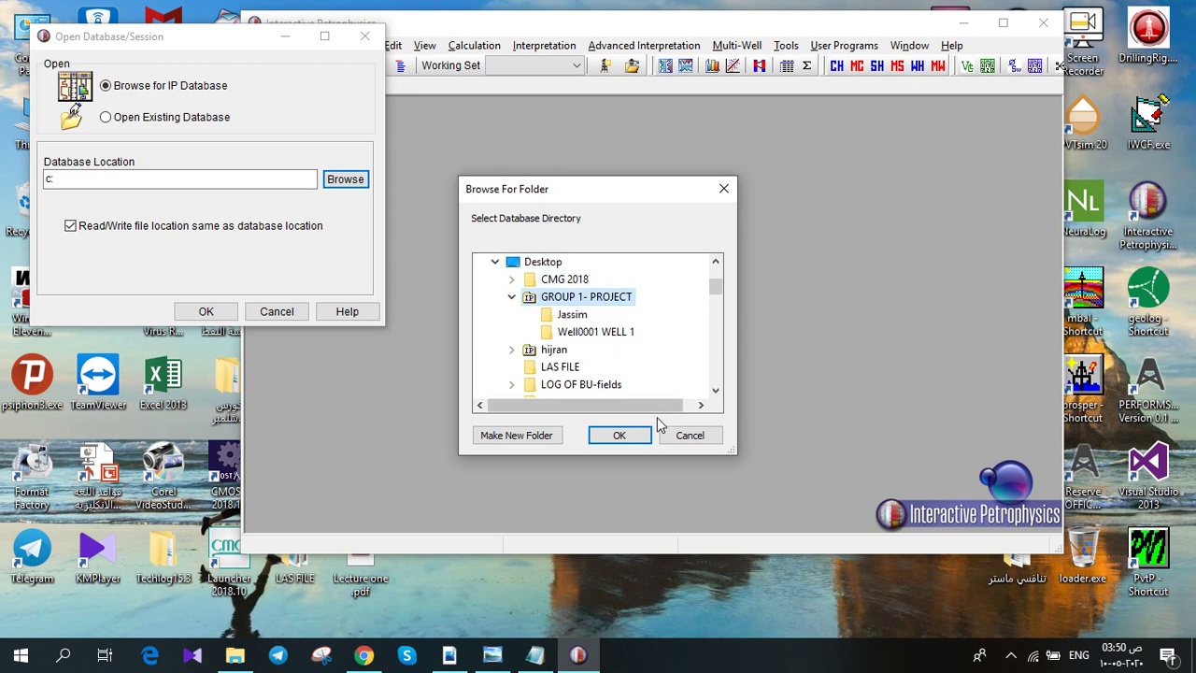
left_click(620, 437)
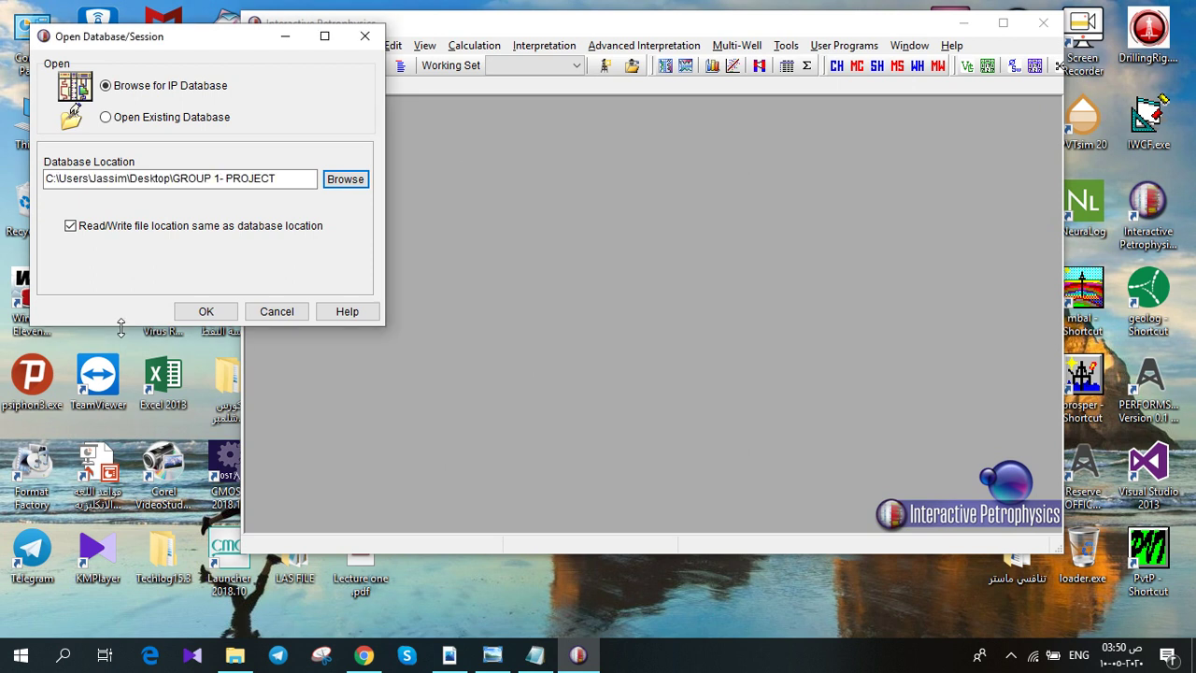
left_click(205, 311)
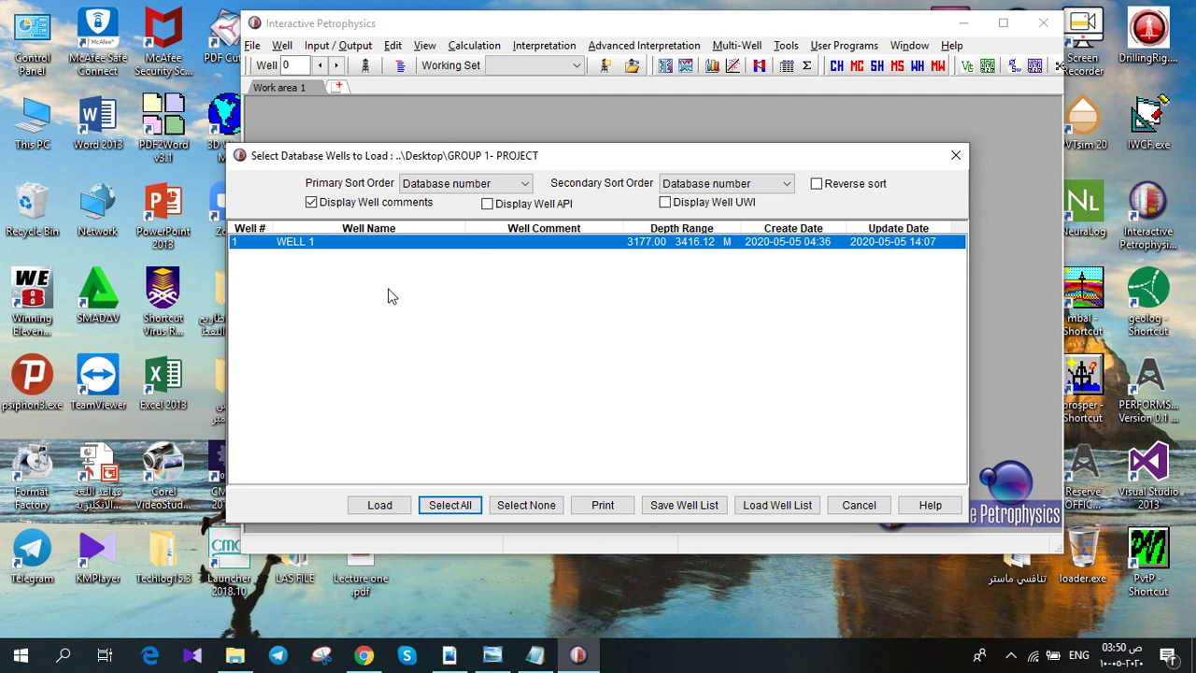
left_click(363, 505)
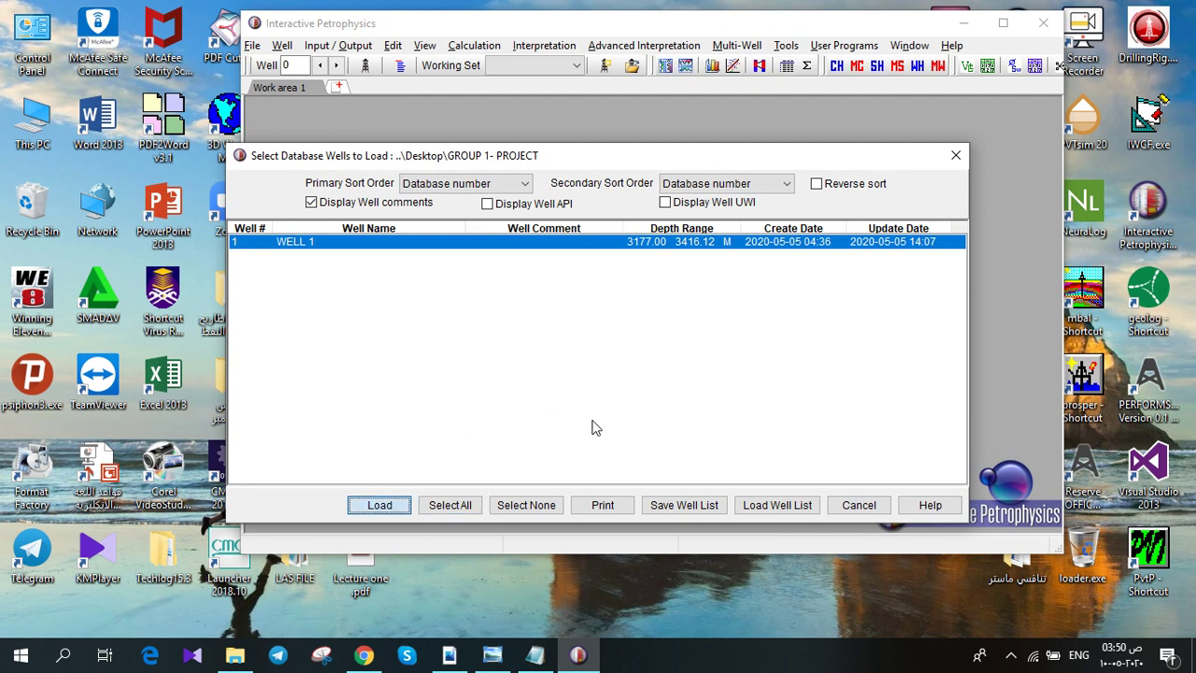
- Maximize the Interactive Petrophysics window and open the Schlumberger Environmental Corrections for WELL 1
left_click(1003, 23)
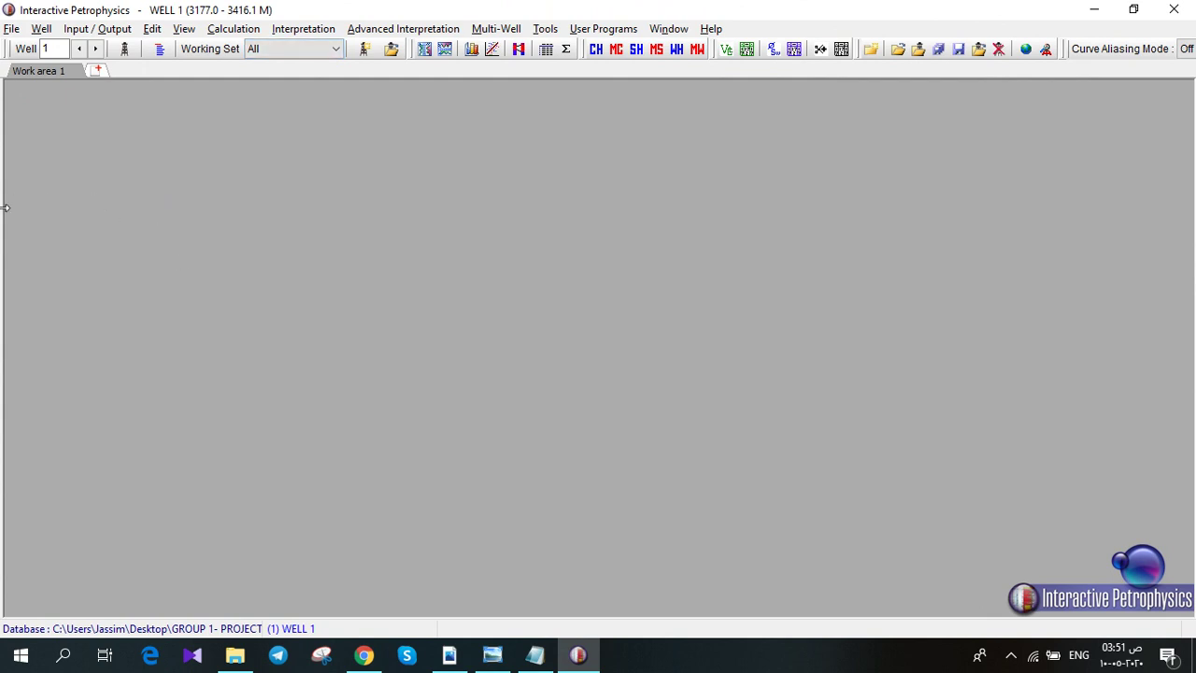
left_click(229, 29)
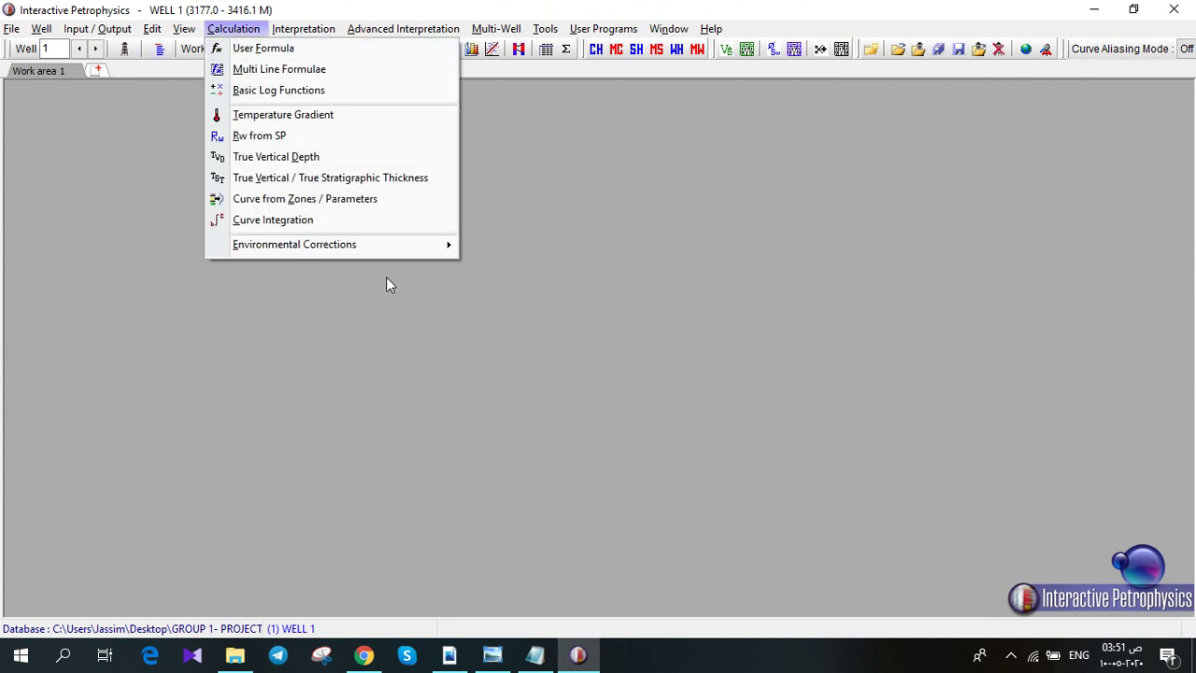
mouse_move(430, 246)
left_click(486, 245)
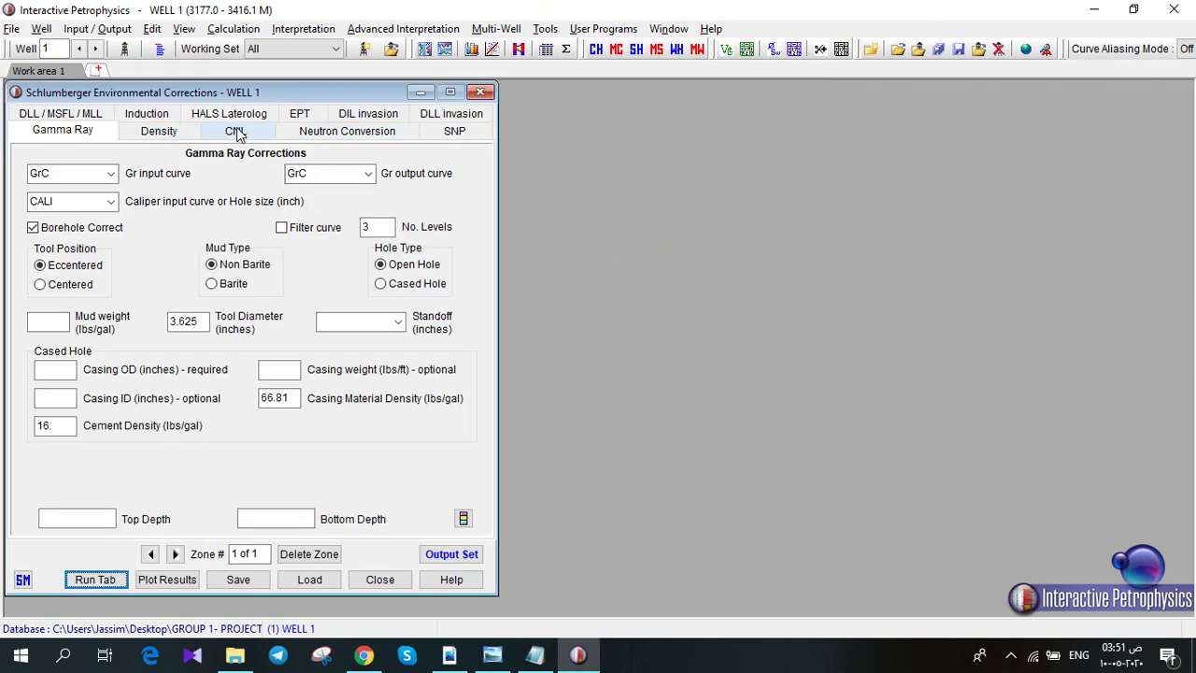
- Show the CNL neutron corrections for WELL 1, plot their results and close the plot
left_click(238, 132)
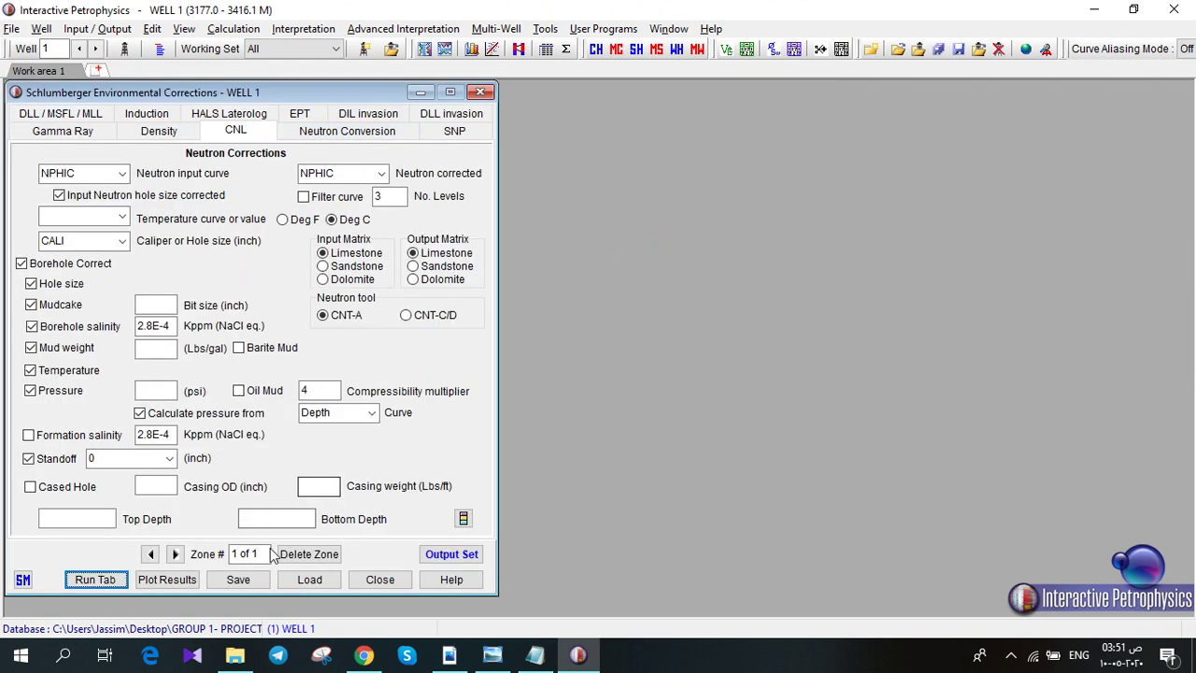
left_click(165, 579)
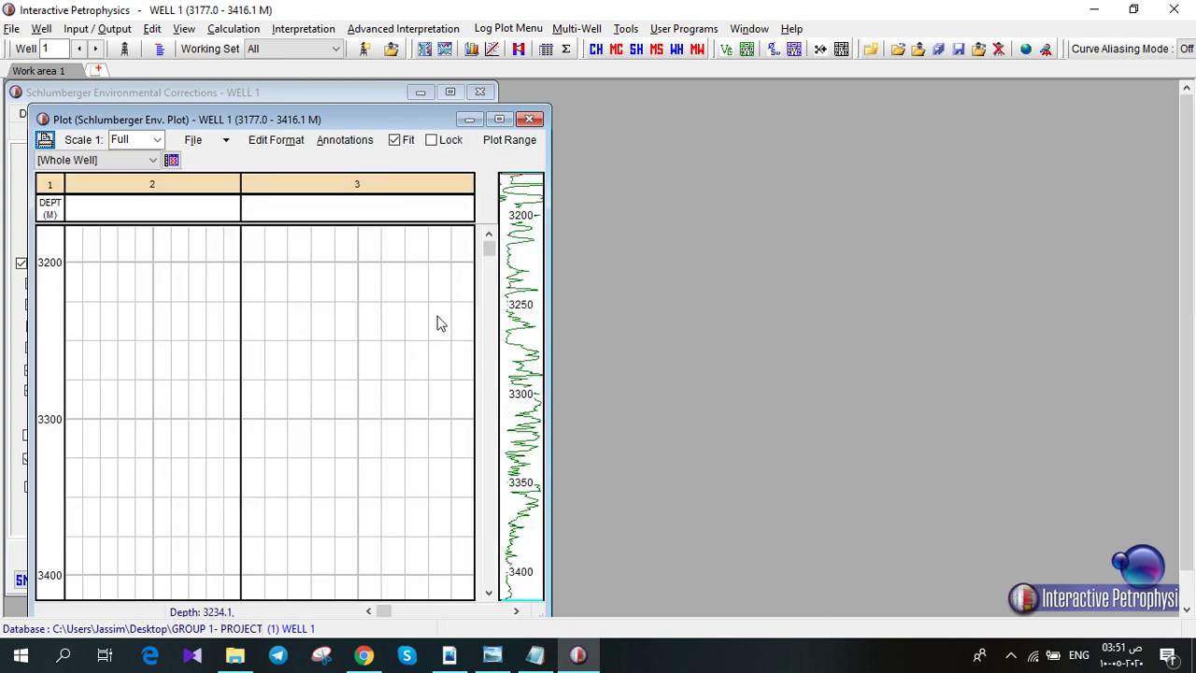
left_click(529, 119)
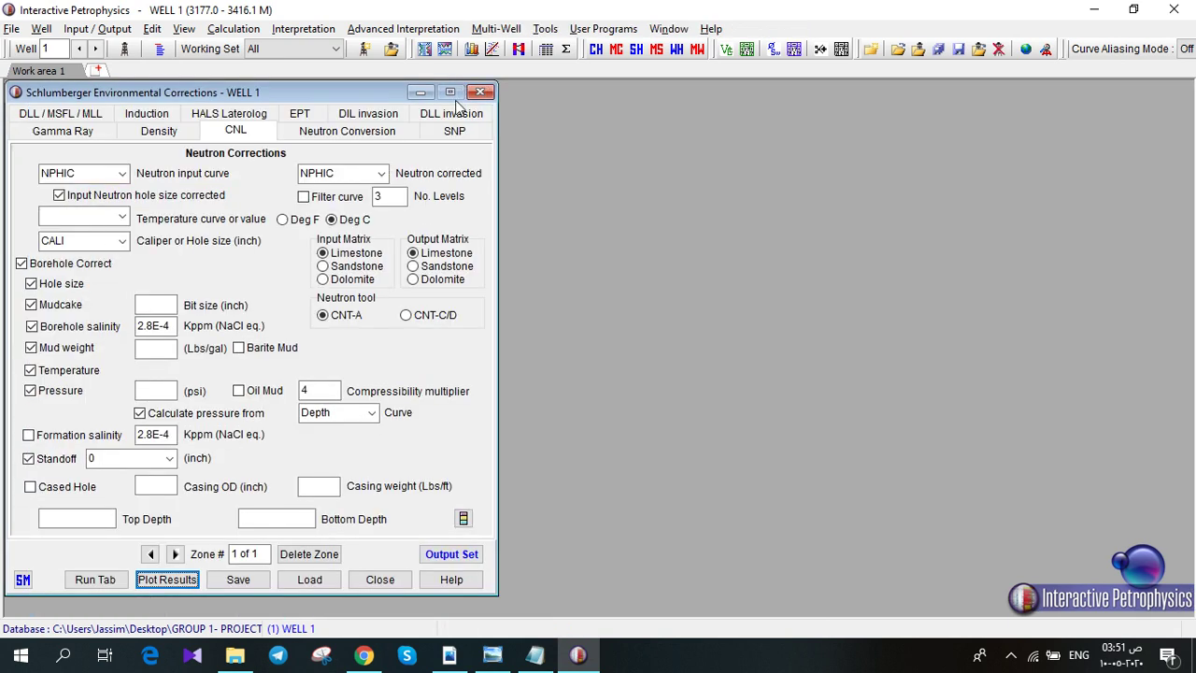
- Set the neutron correction temperature to 180 Deg F and try to run the CNL correction
left_click(97, 214)
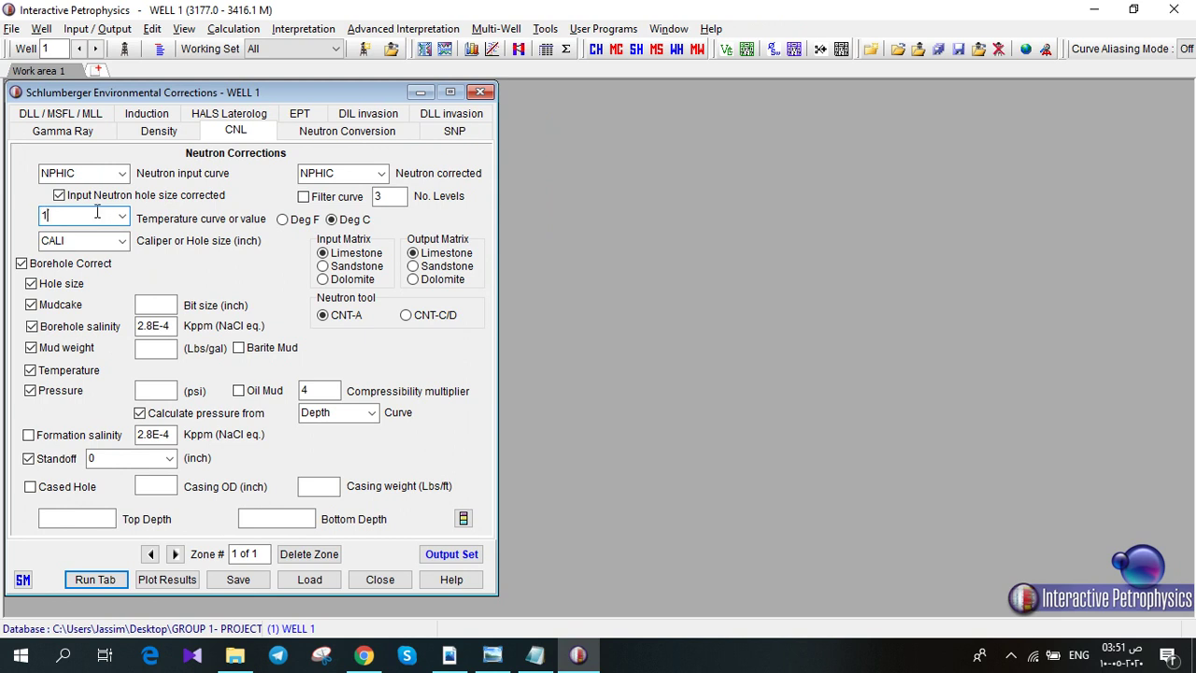
type("180")
left_click(282, 218)
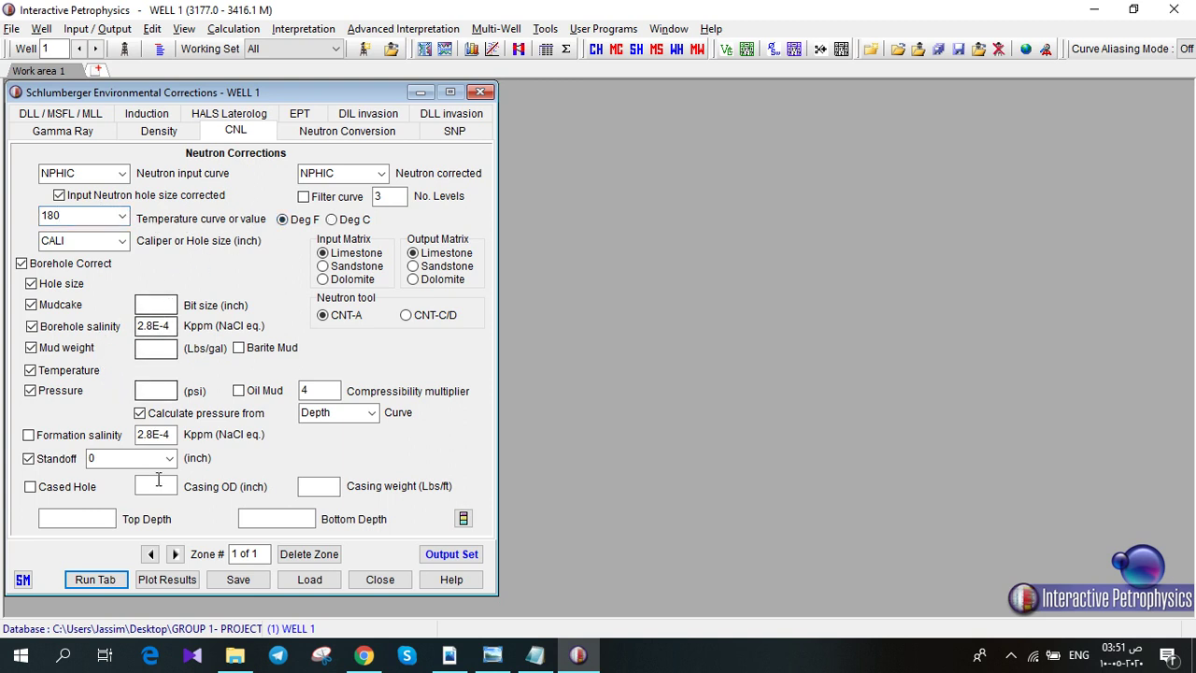
left_click(102, 579)
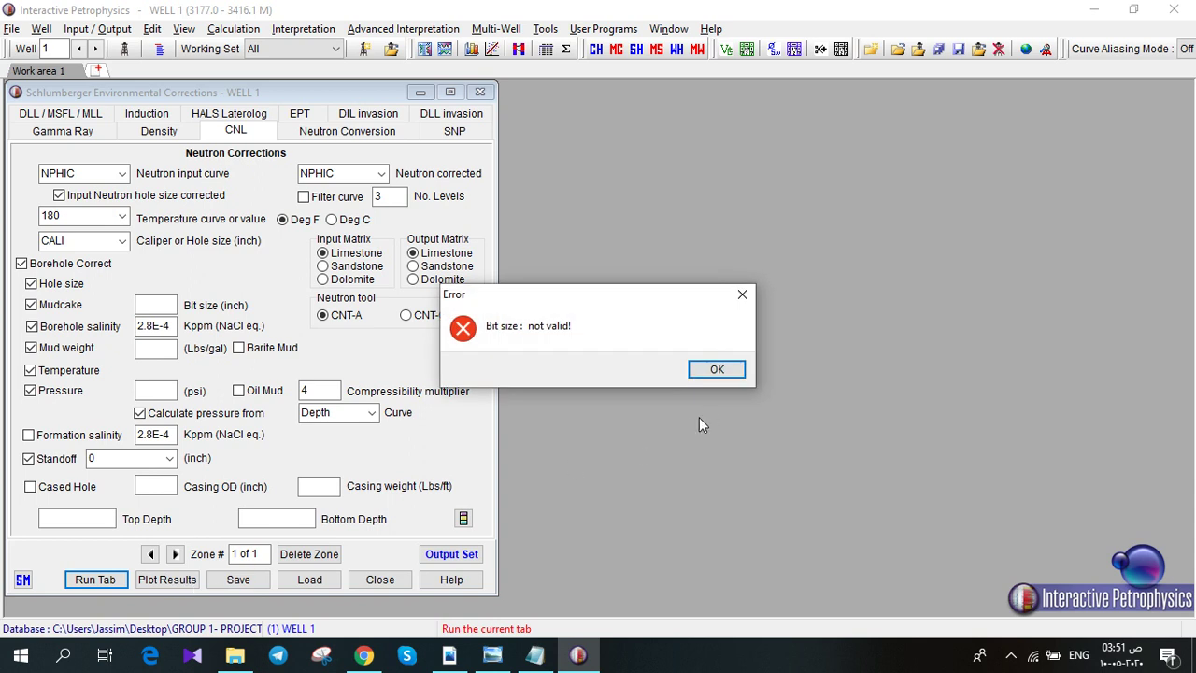
left_click(736, 371)
- Set the mudcake bit size to 8.5 inches and try to run the CNL correction again
left_click(155, 303)
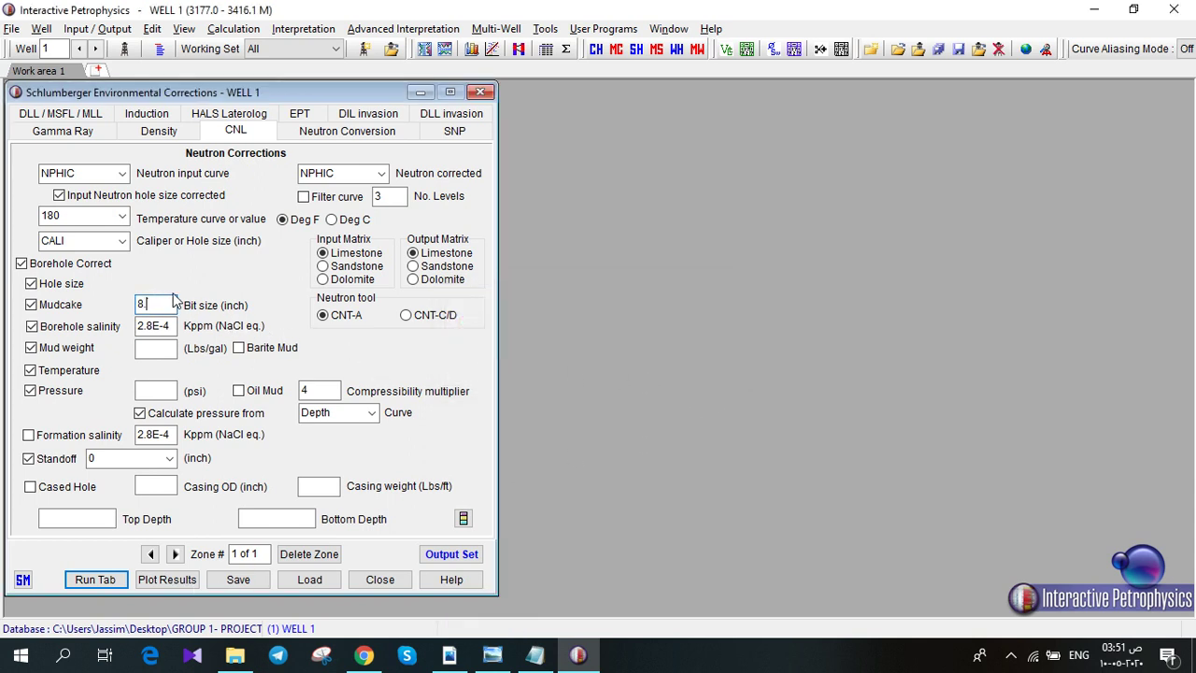
type("8.5")
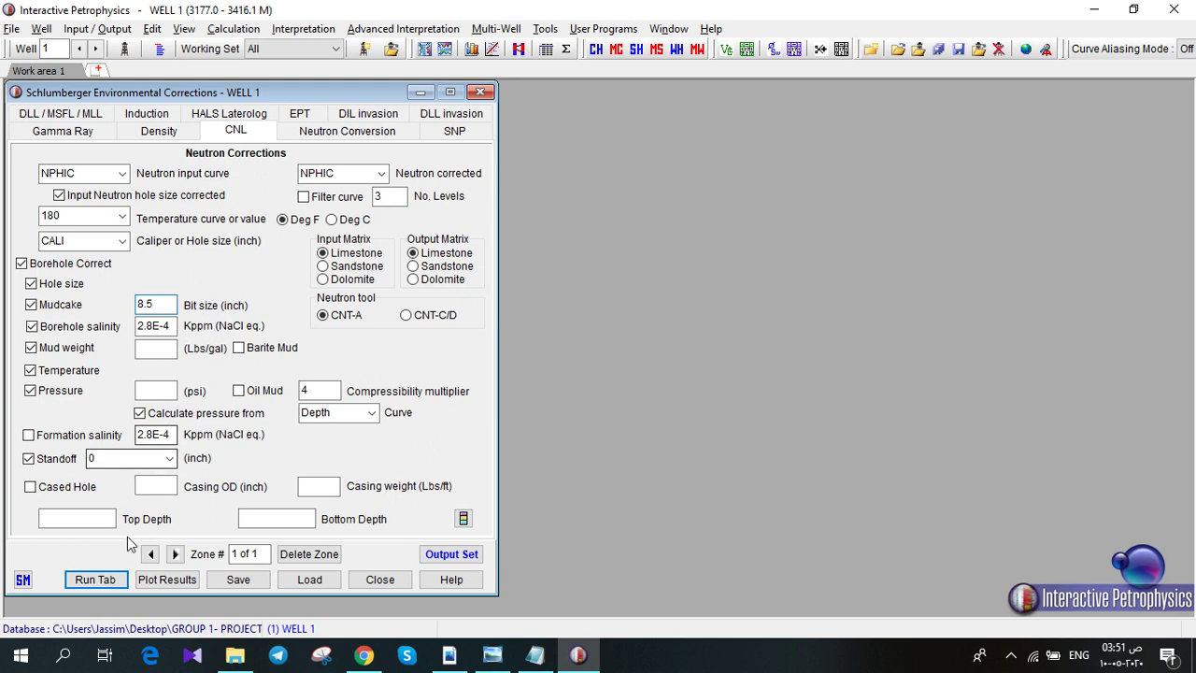
left_click(97, 579)
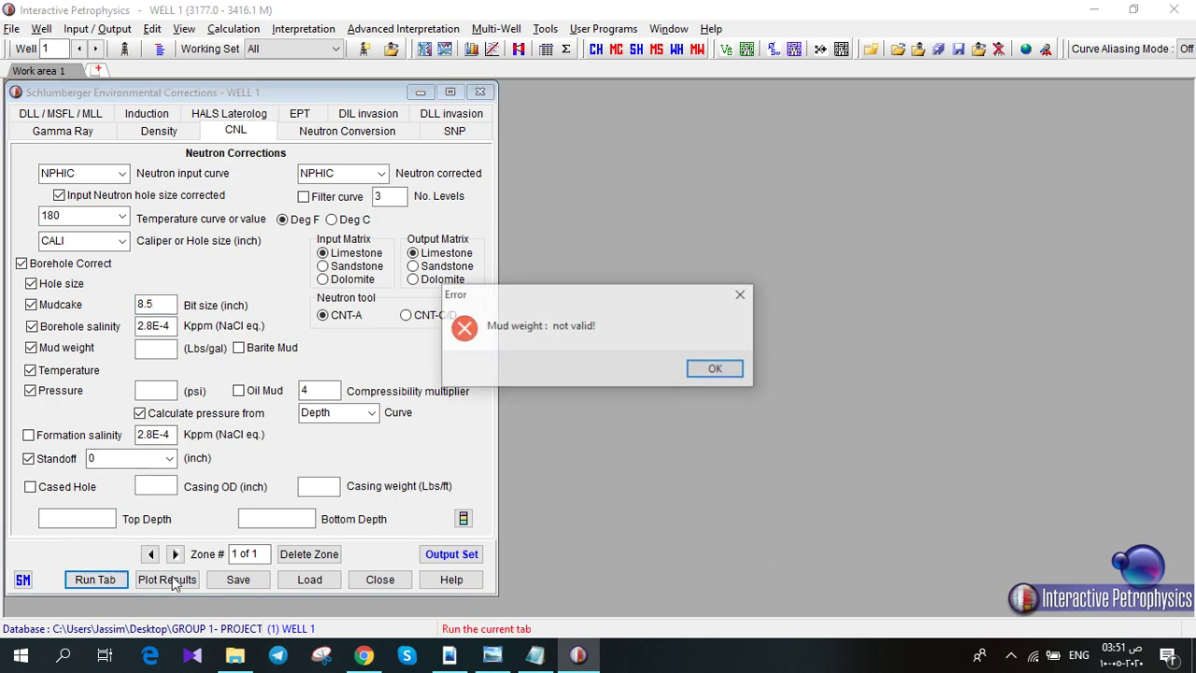
left_click(717, 369)
- Set the mud weight to 9 lbs/gal and run the CNL neutron correction
left_click(155, 349)
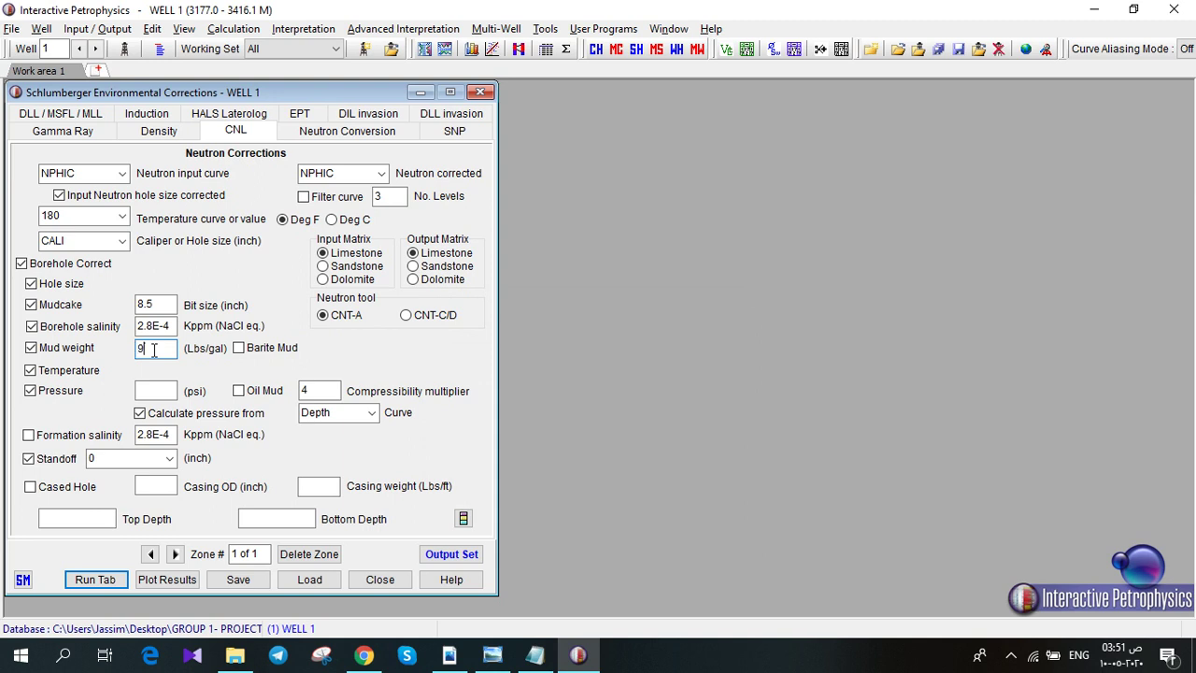
type("9")
left_click(93, 580)
- Plot the corrected NPHIC curve, look at the DLL / MSFL / MLL corrections and close the Schlumberger Environmental Corrections
left_click(161, 580)
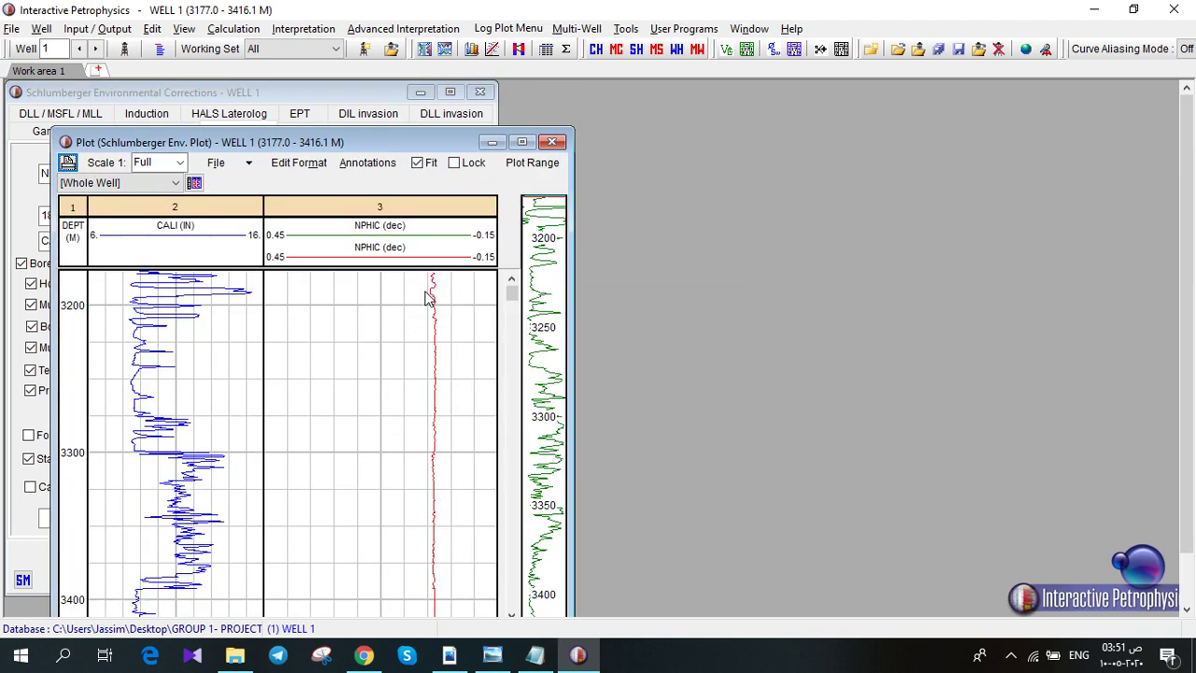
left_click(551, 141)
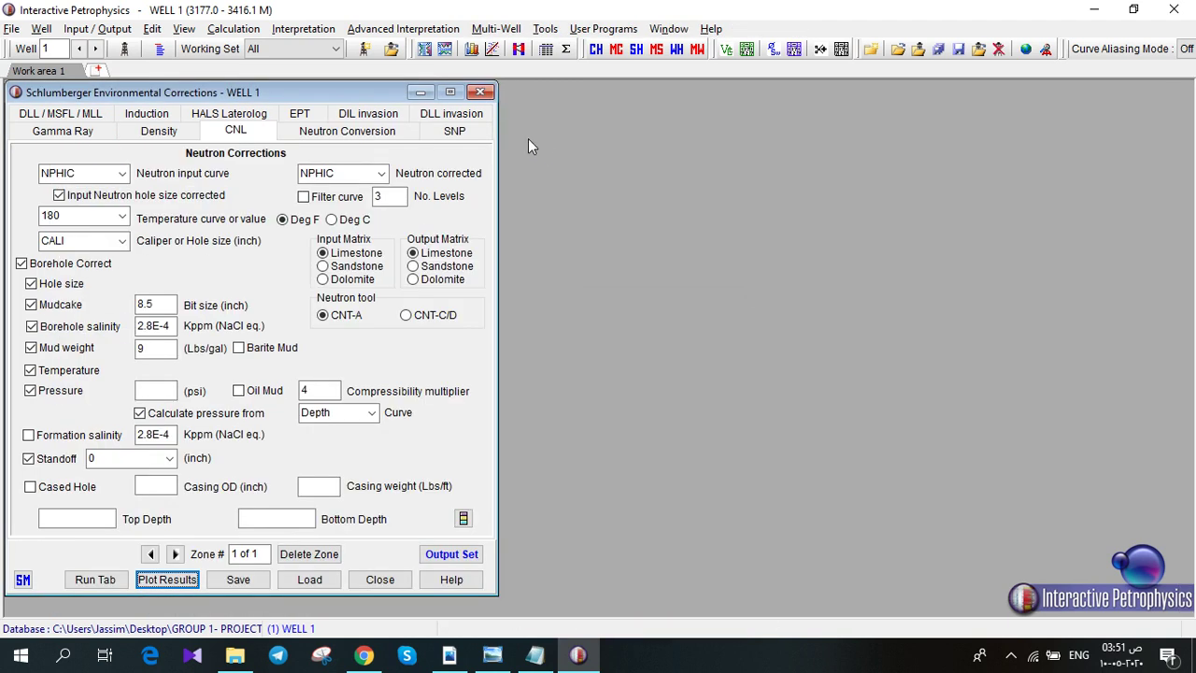
left_click(70, 113)
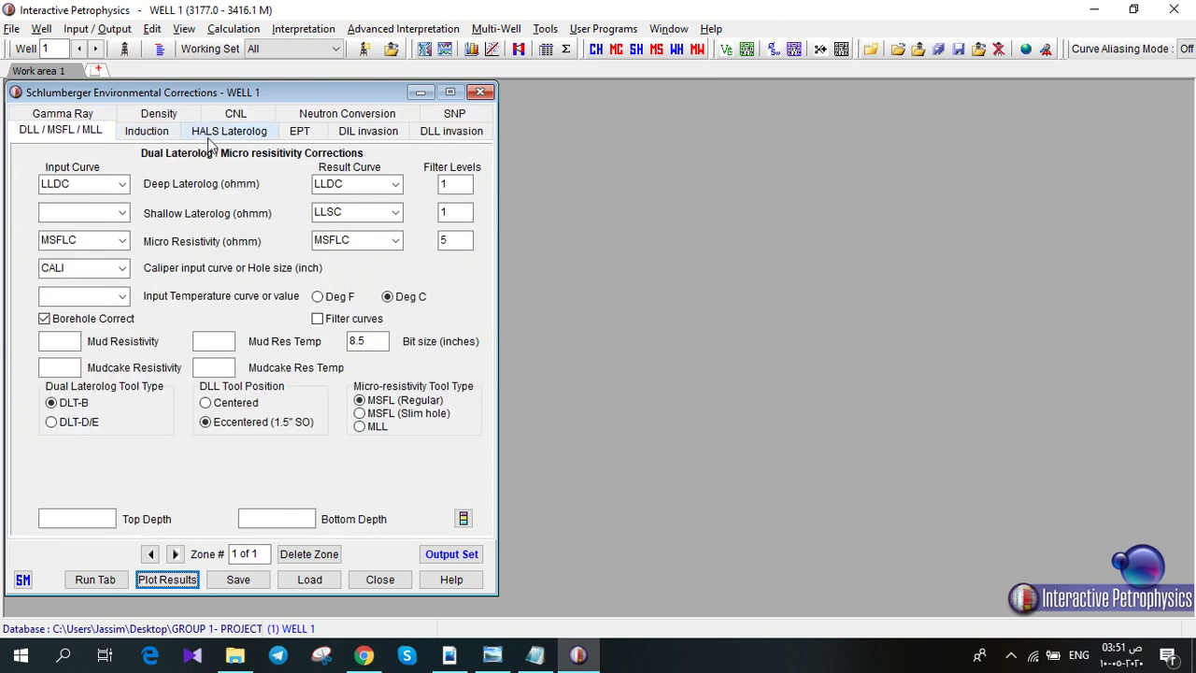
left_click(480, 92)
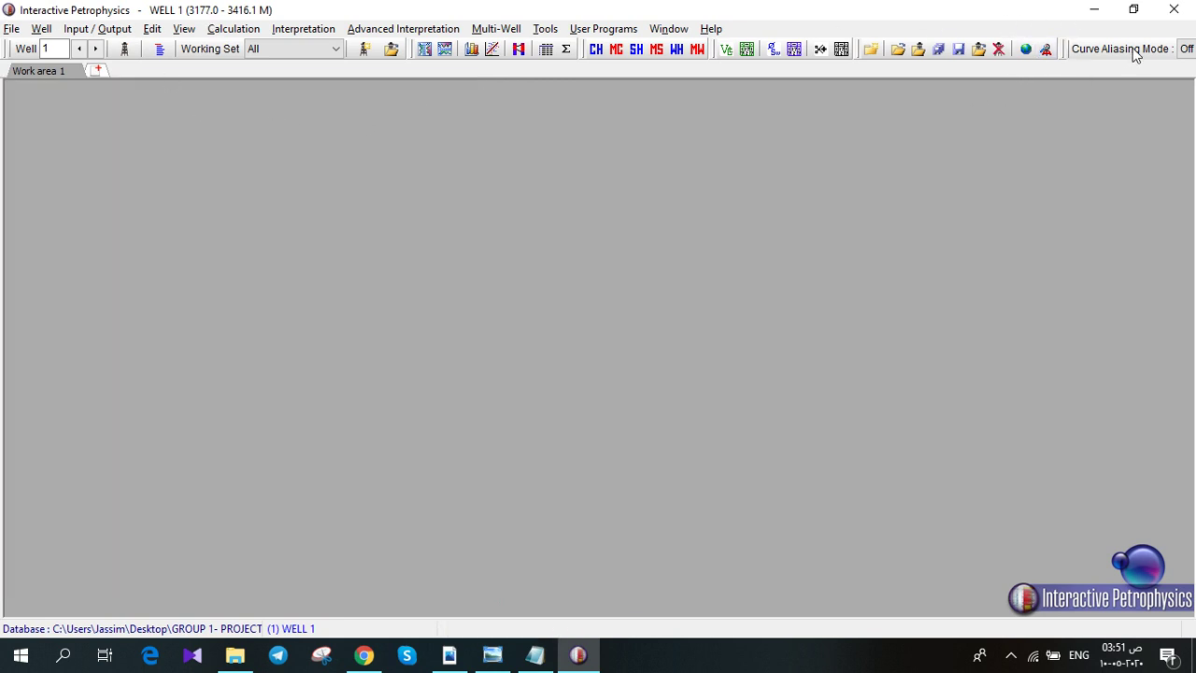
- Reopen the existing GROUP 1- PROJECT database
left_click(13, 28)
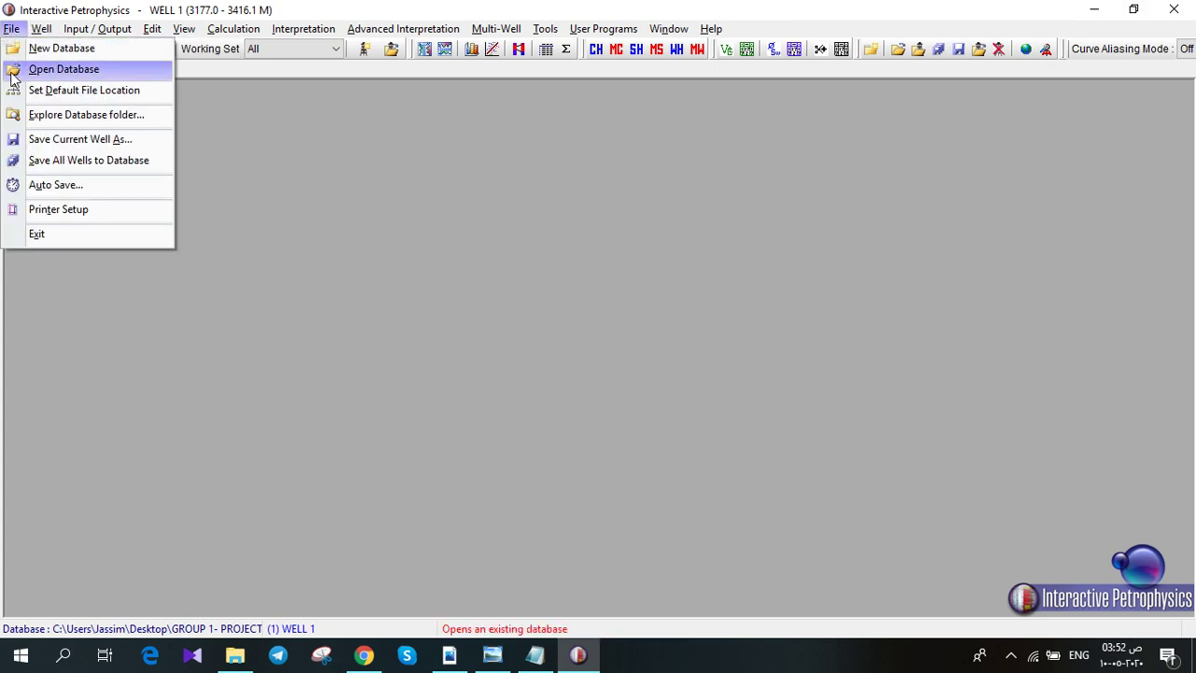
left_click(56, 69)
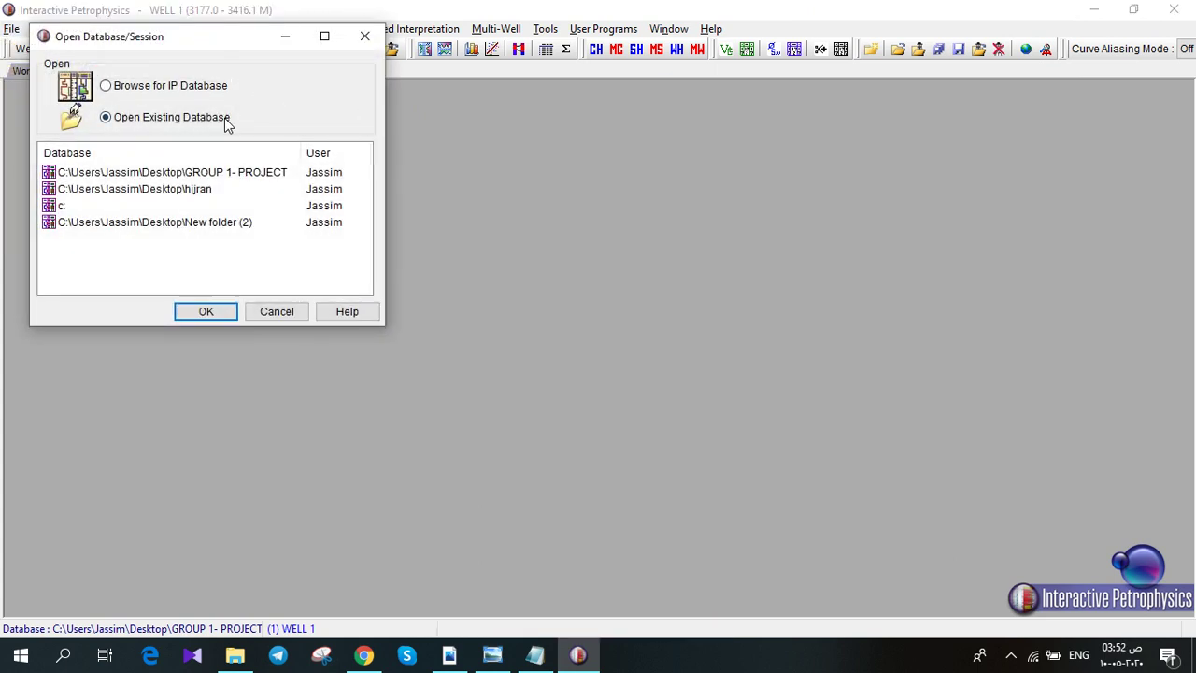
double_click(187, 174)
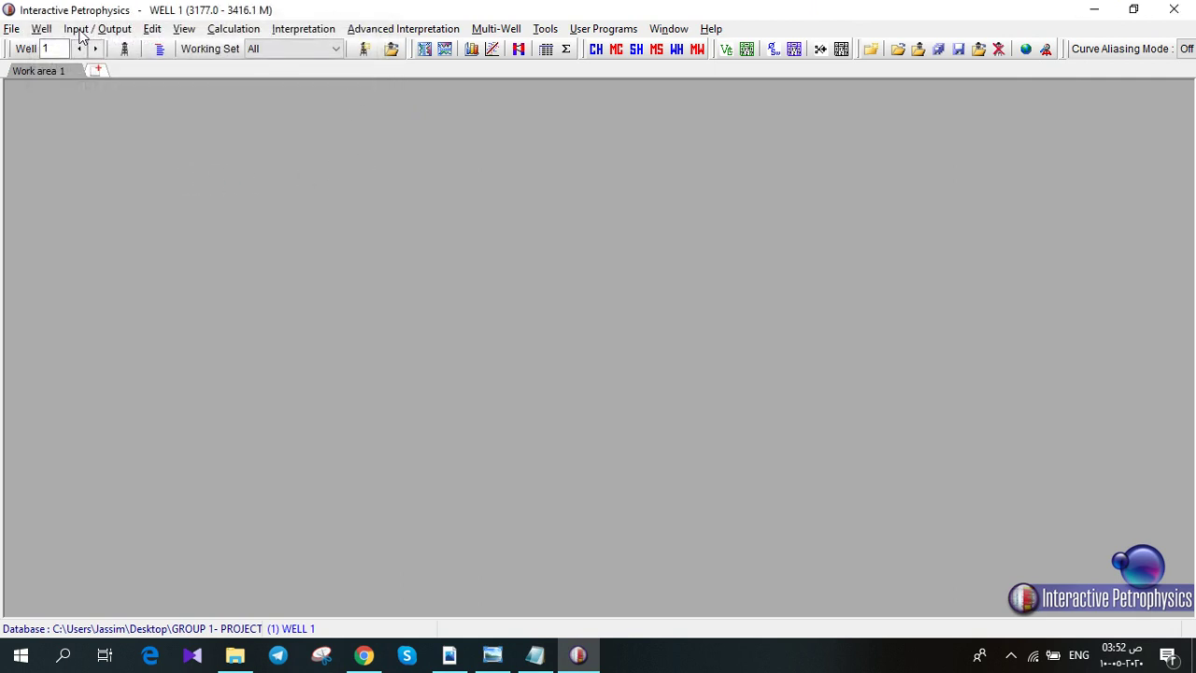
- Reopen the Schlumberger Environmental Corrections for WELL 1 and review the DLL / MSFL / MLL, Density and CNL settings
left_click(217, 31)
mouse_move(301, 244)
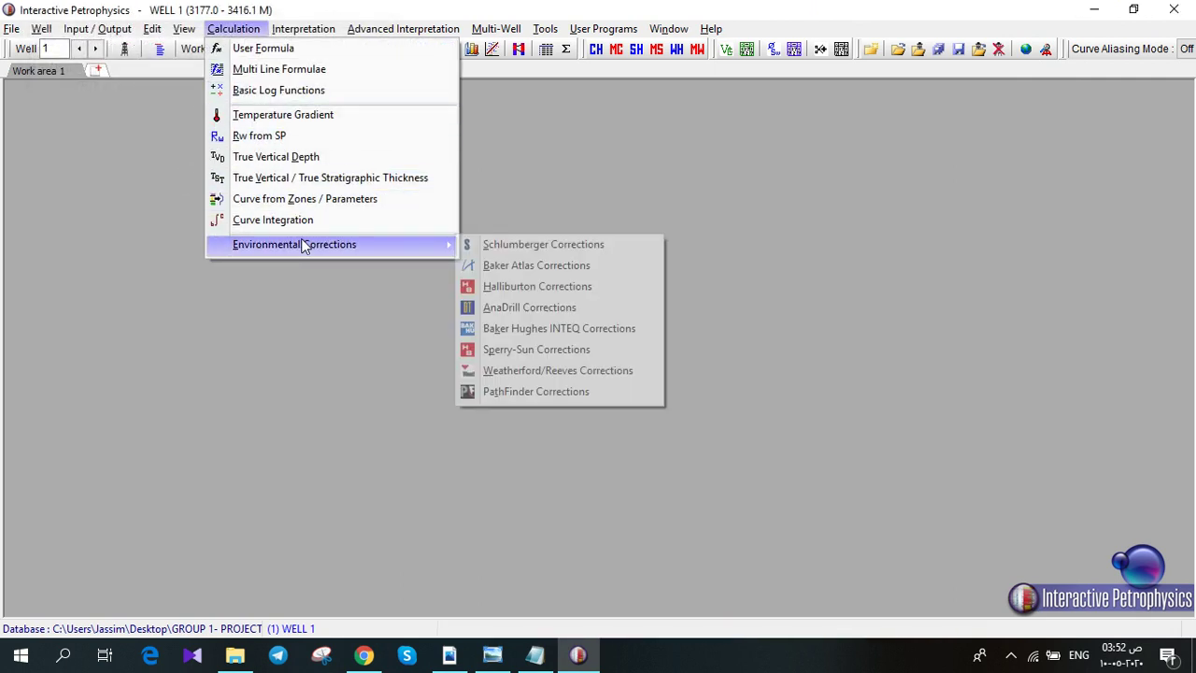
left_click(552, 249)
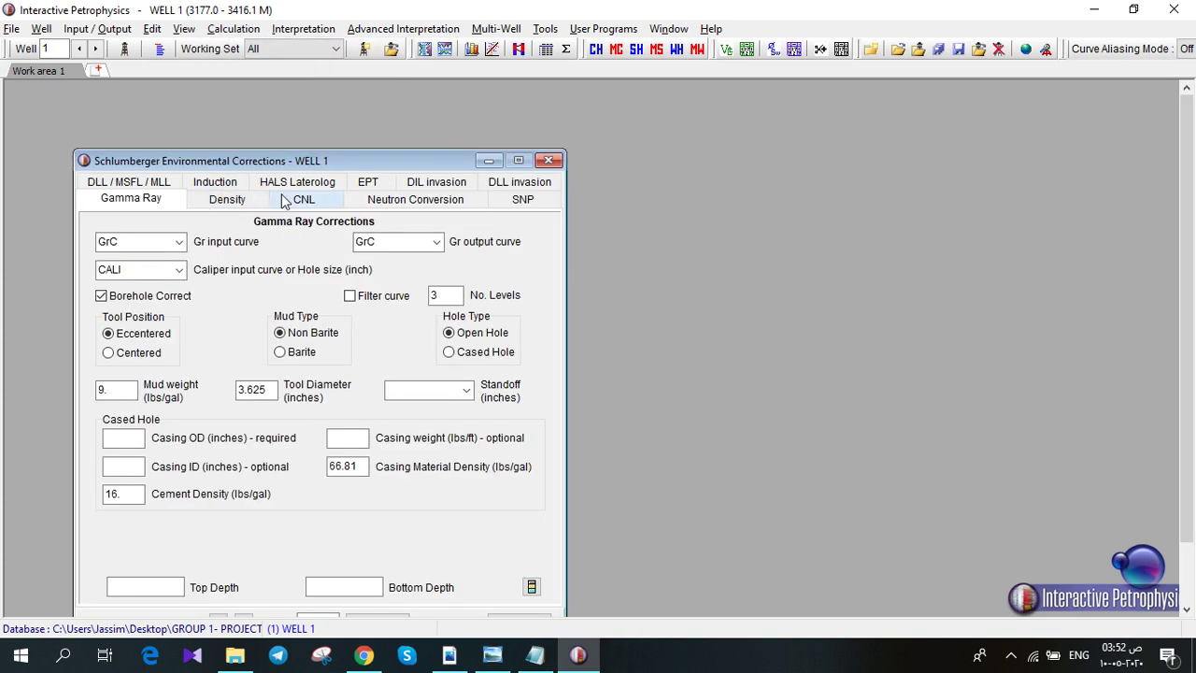
left_click(140, 184)
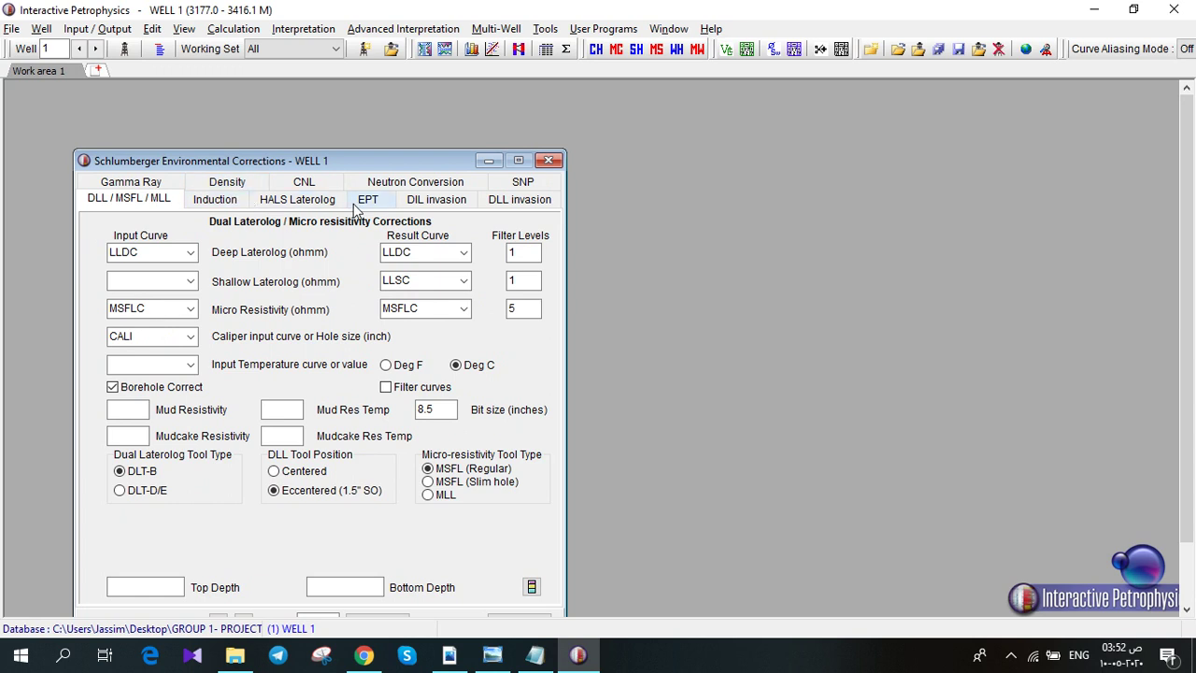
left_click(303, 185)
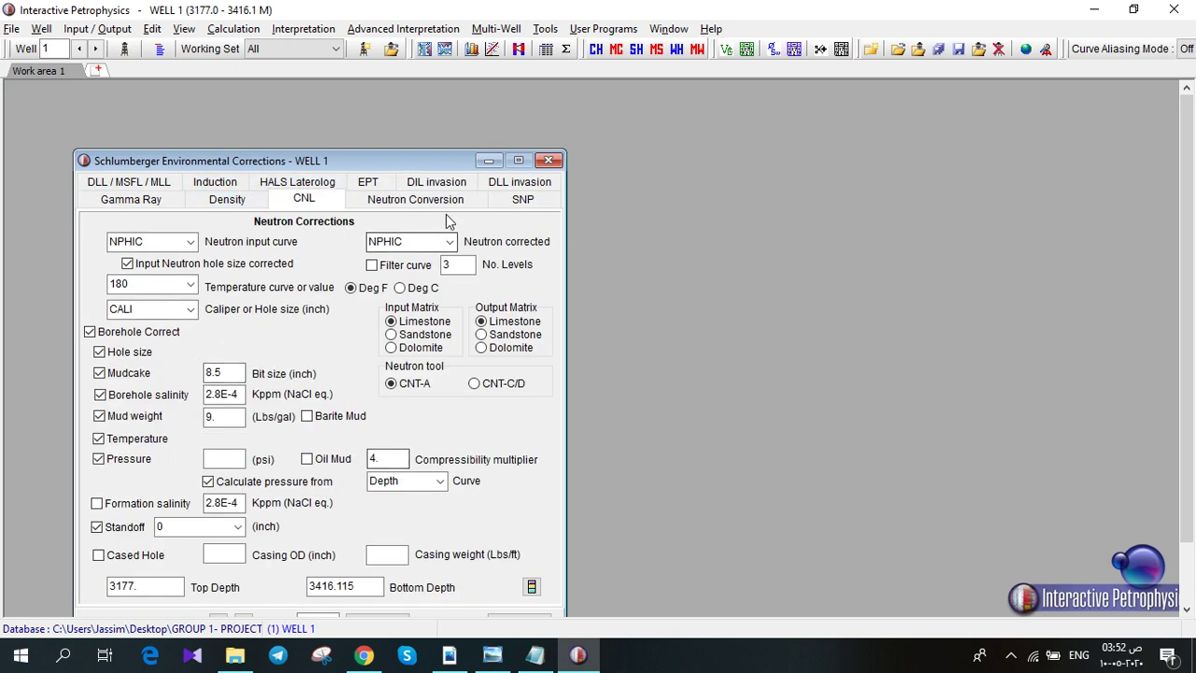
left_click_drag(433, 163, 460, 87)
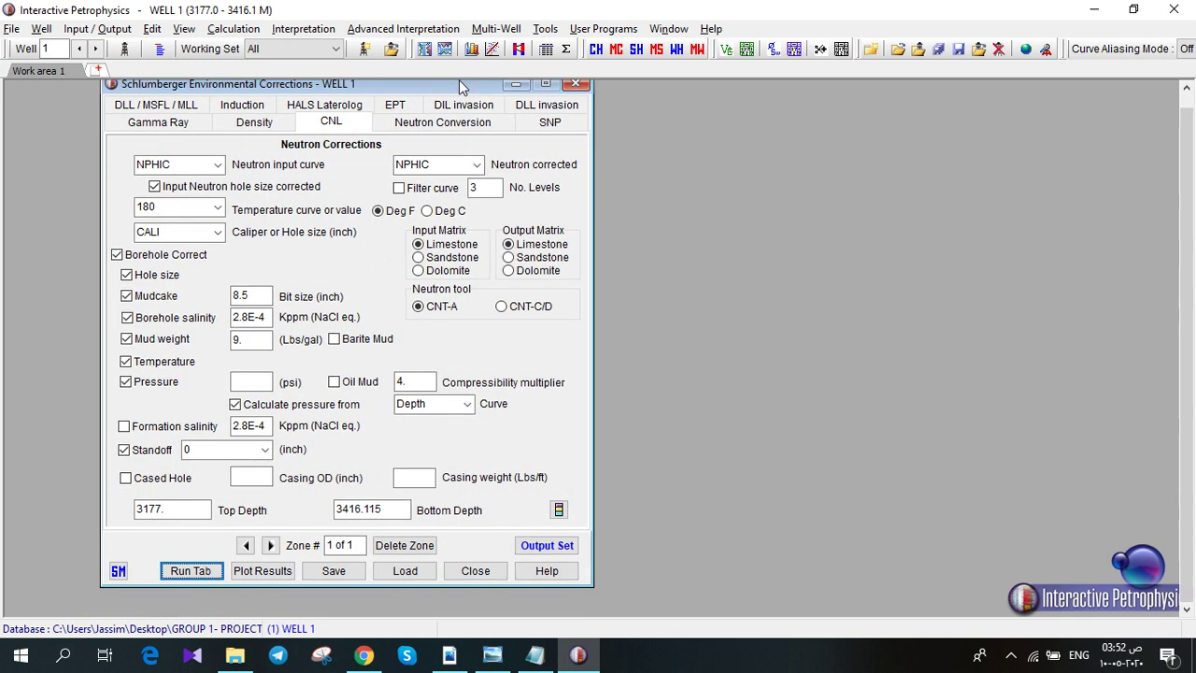
left_click(153, 106)
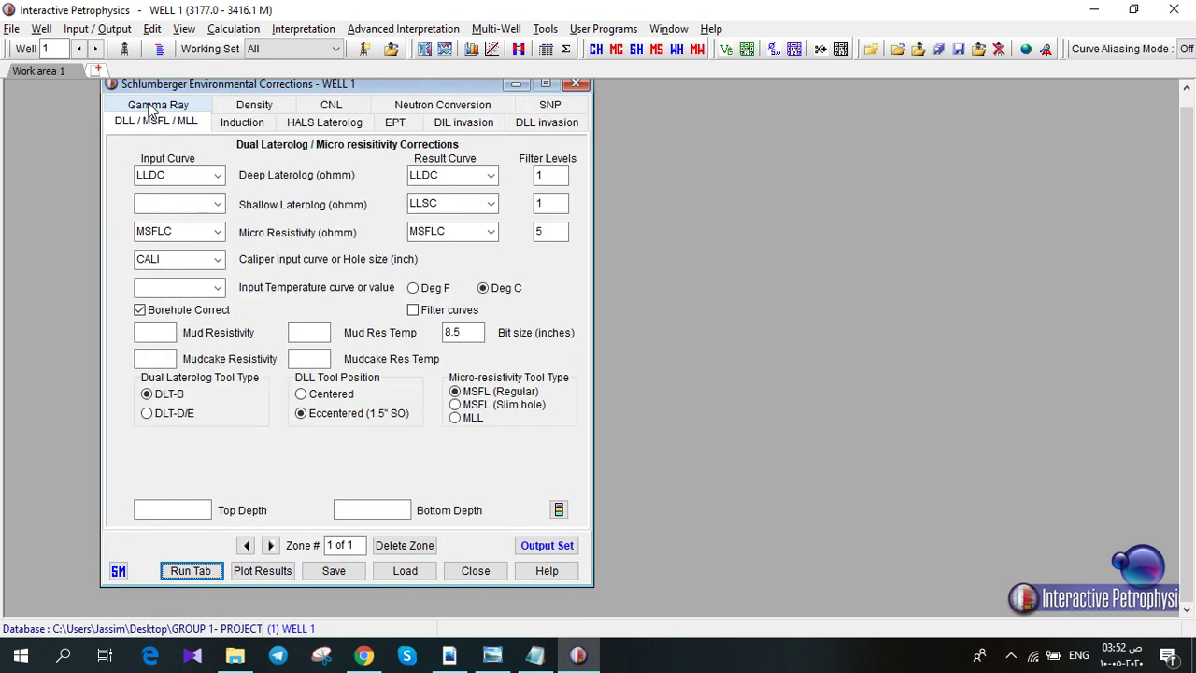
left_click(254, 105)
left_click(346, 125)
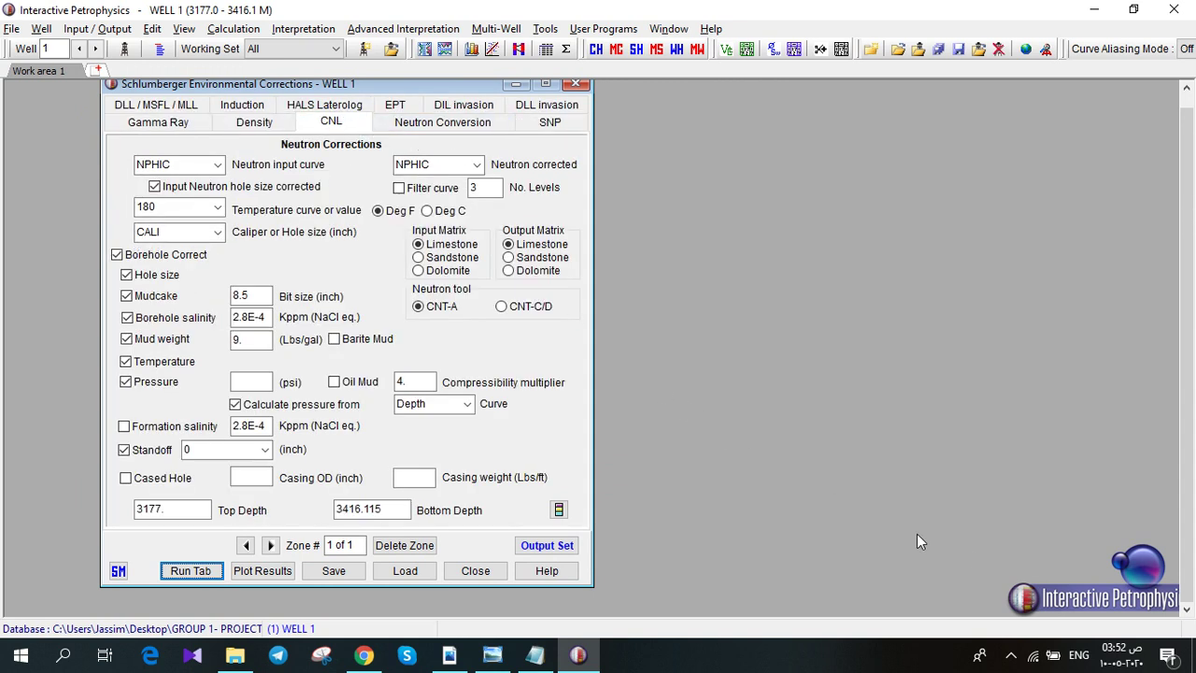
left_click(1010, 655)
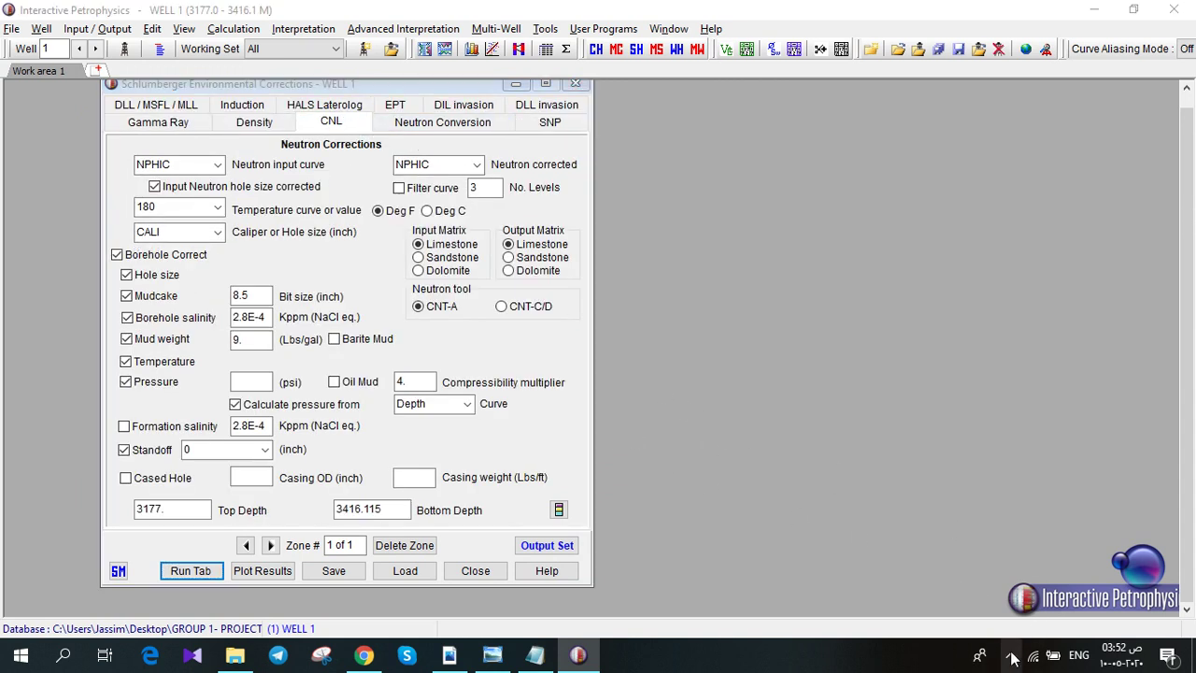
left_click(972, 586)
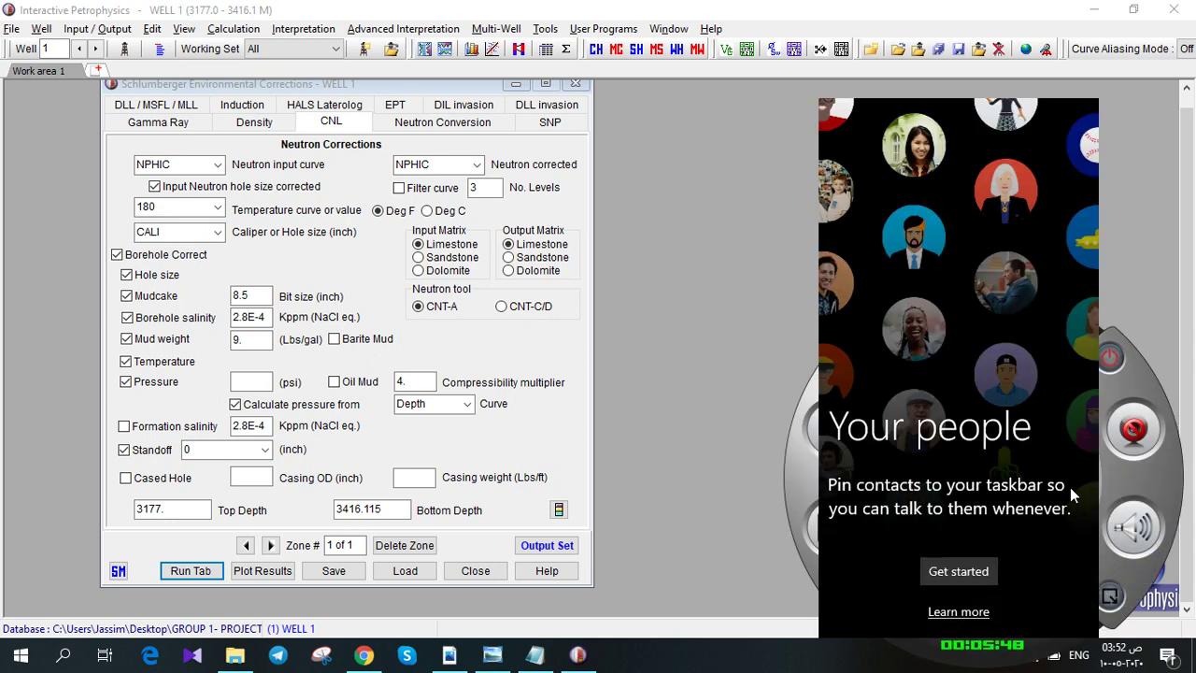
left_click(679, 468)
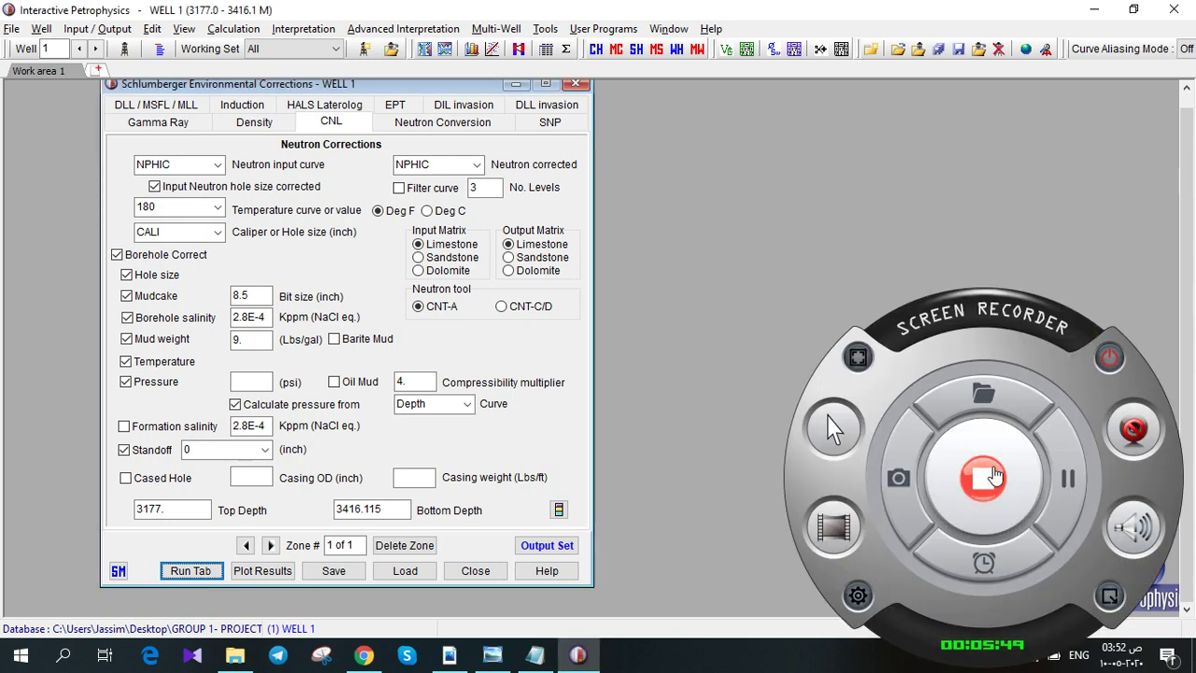
left_click(1068, 474)
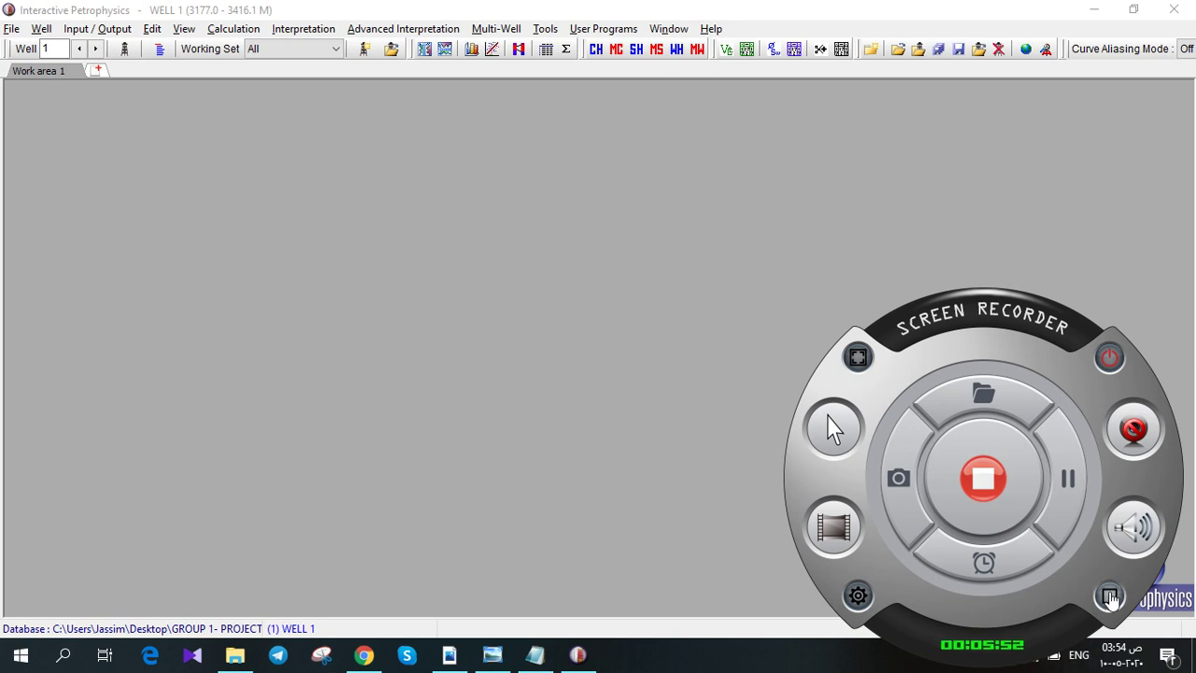
left_click(1110, 598)
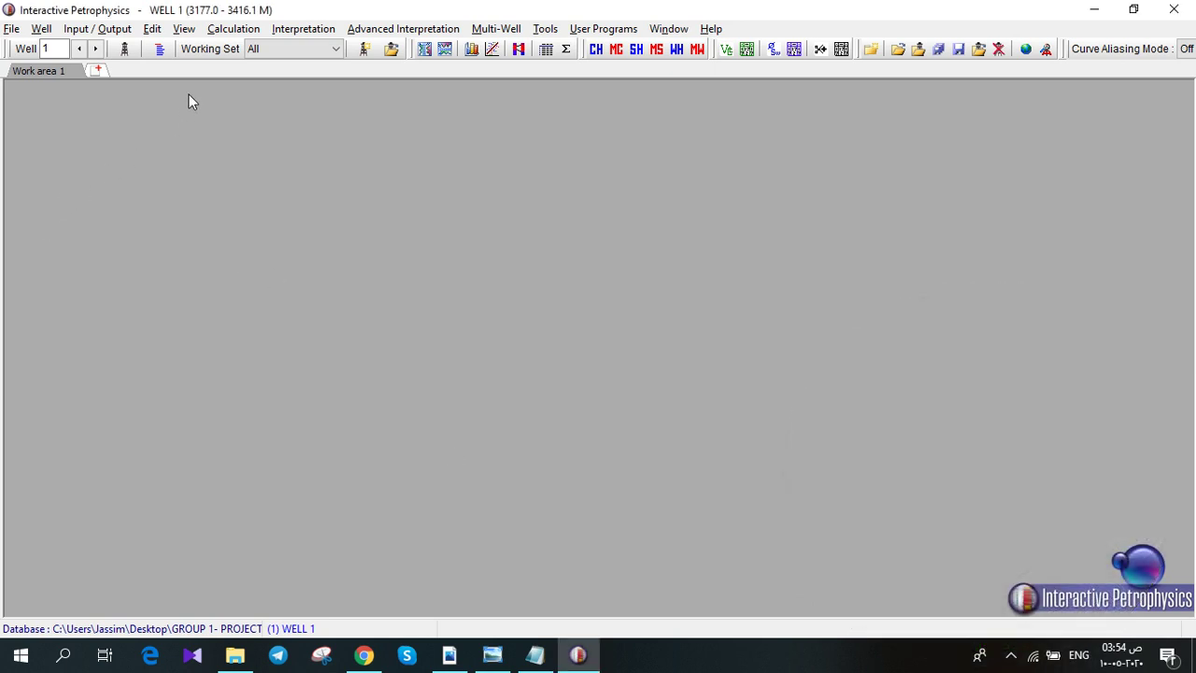
- Open the Schlumberger Environmental Corrections for WELL 1 and show the CNL neutron corrections
left_click(225, 29)
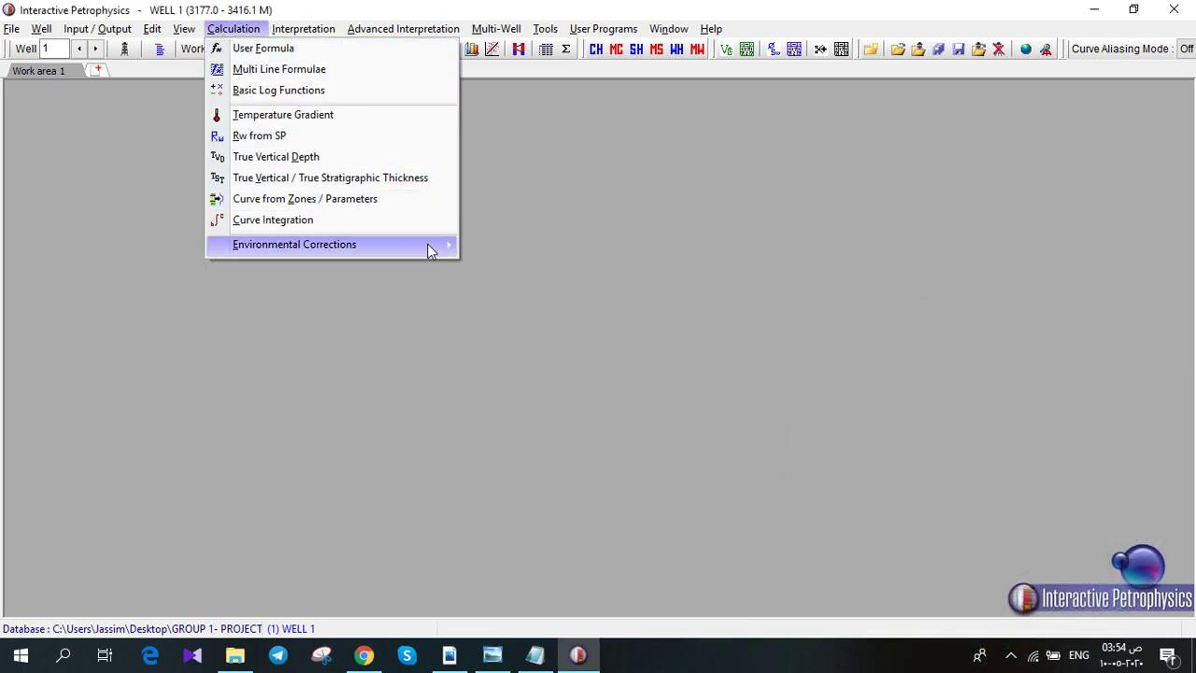
mouse_move(432, 247)
left_click(528, 245)
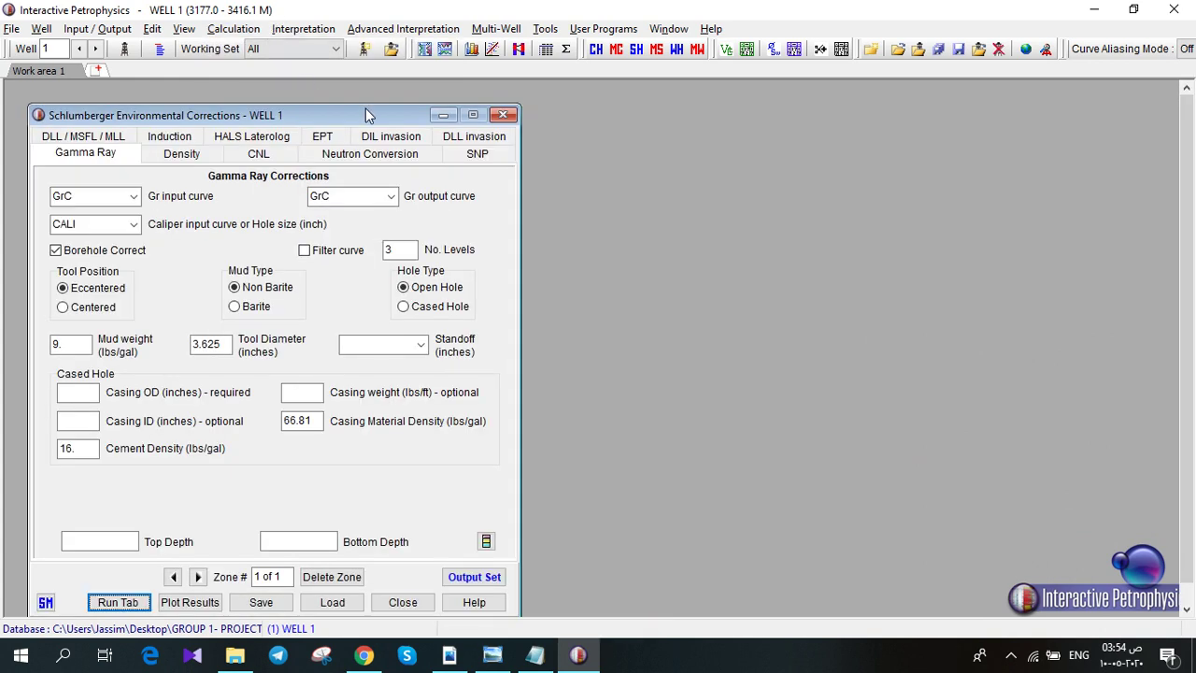
left_click_drag(375, 110, 514, 107)
left_click(396, 144)
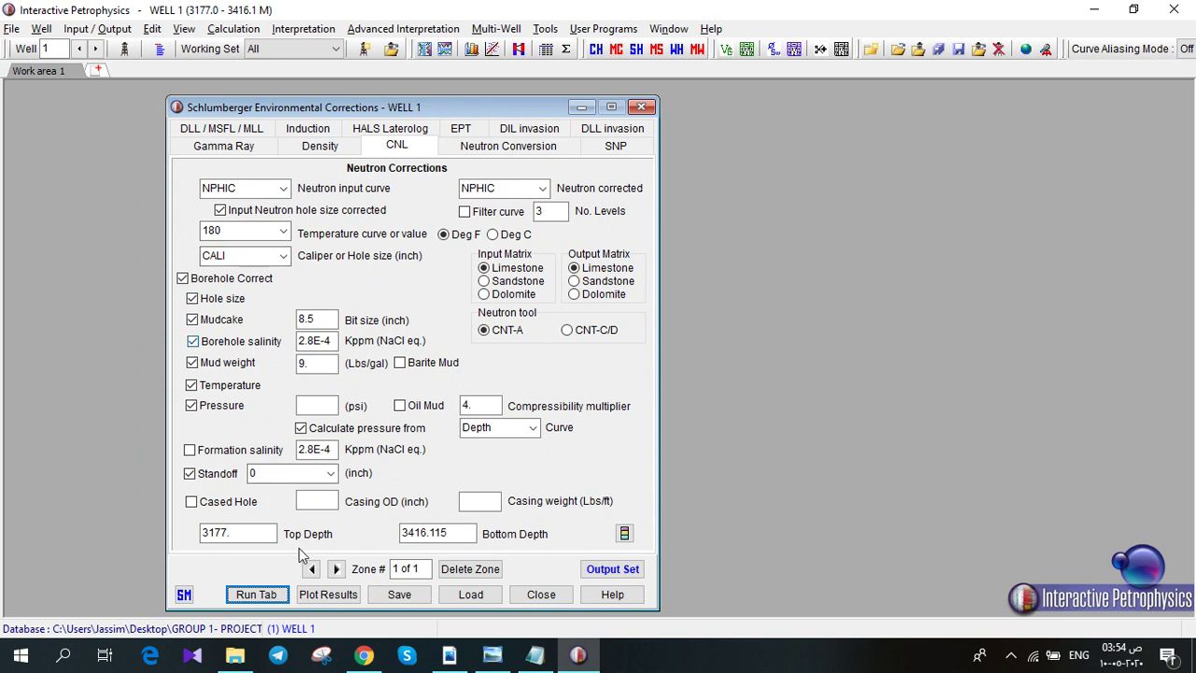
- Plot the CNL correction results, then close the plot and the Schlumberger Environmental Corrections
left_click(324, 595)
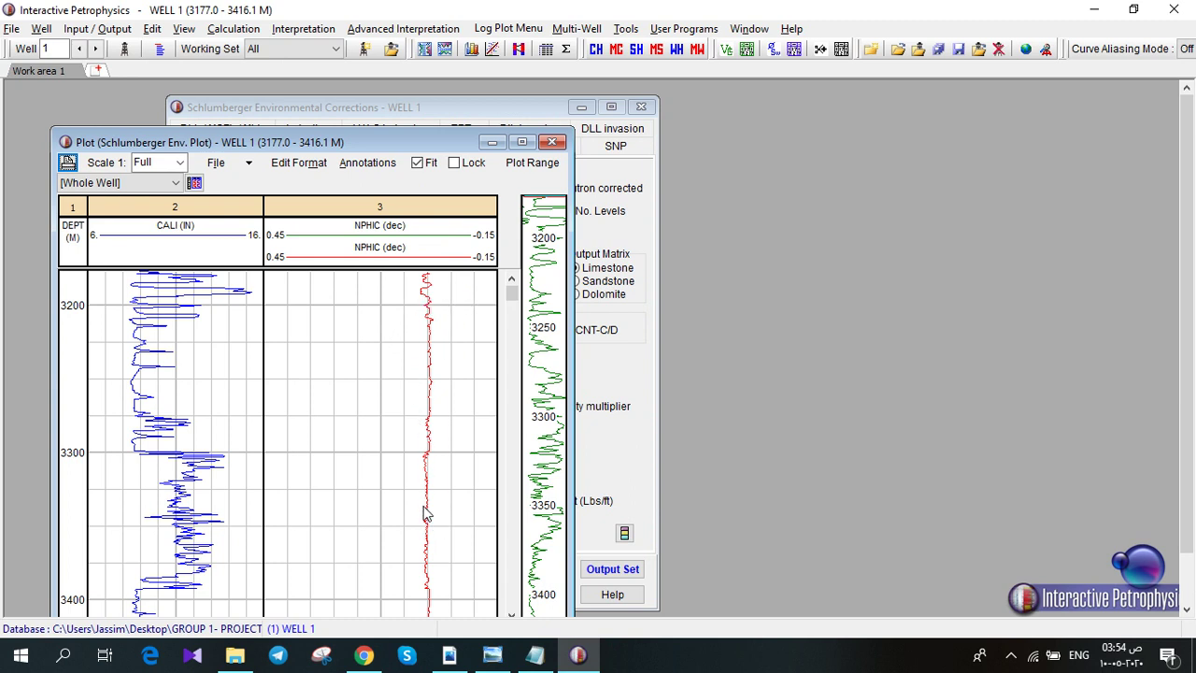
left_click(551, 142)
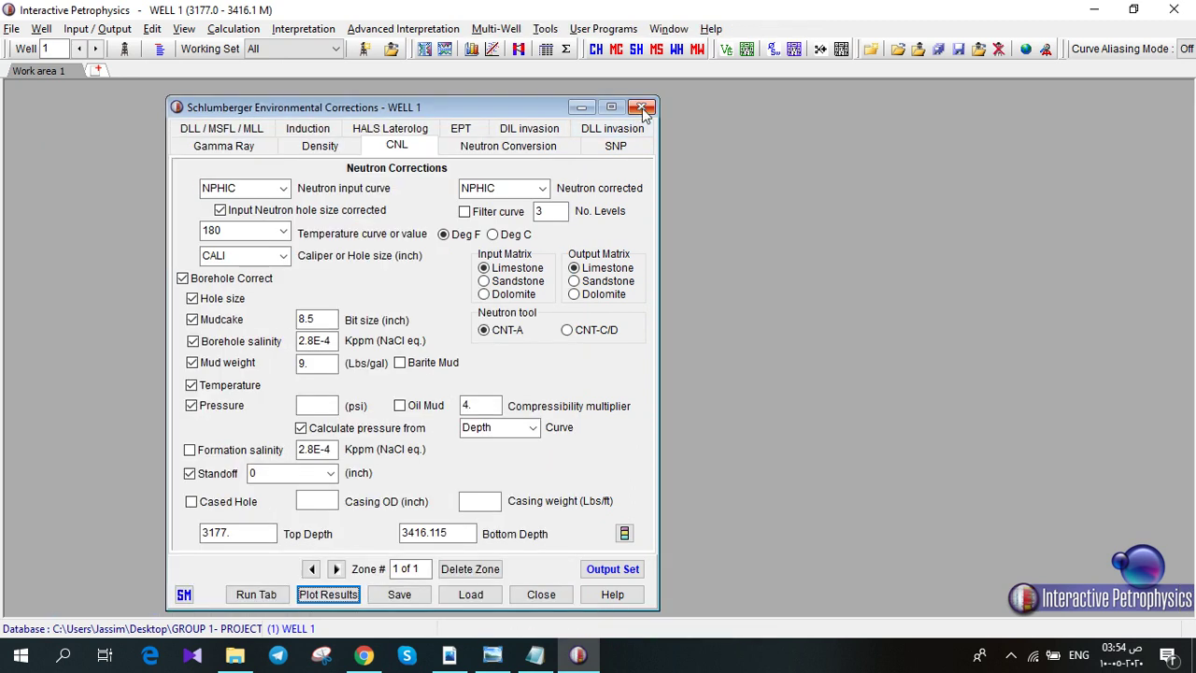
left_click(643, 108)
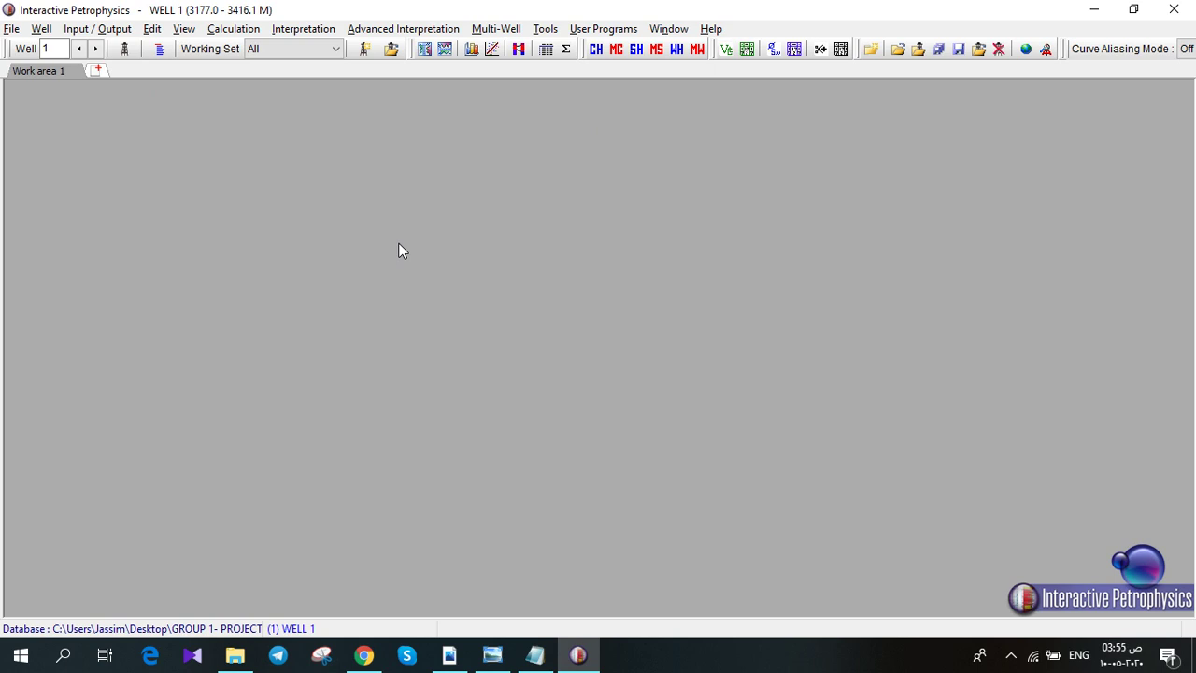
- Open the N PHI(3178-3415)_1.las file from the LAS FILE folder for LAS/LBS loading into WELL 1
left_click(99, 30)
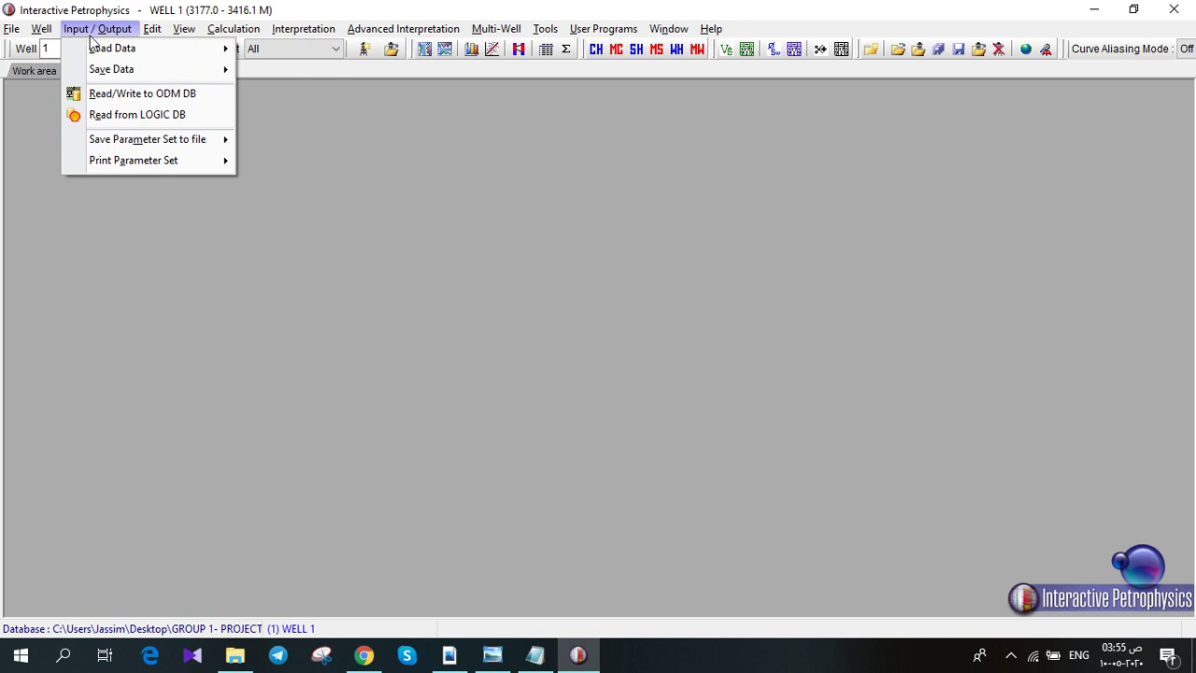
mouse_move(220, 51)
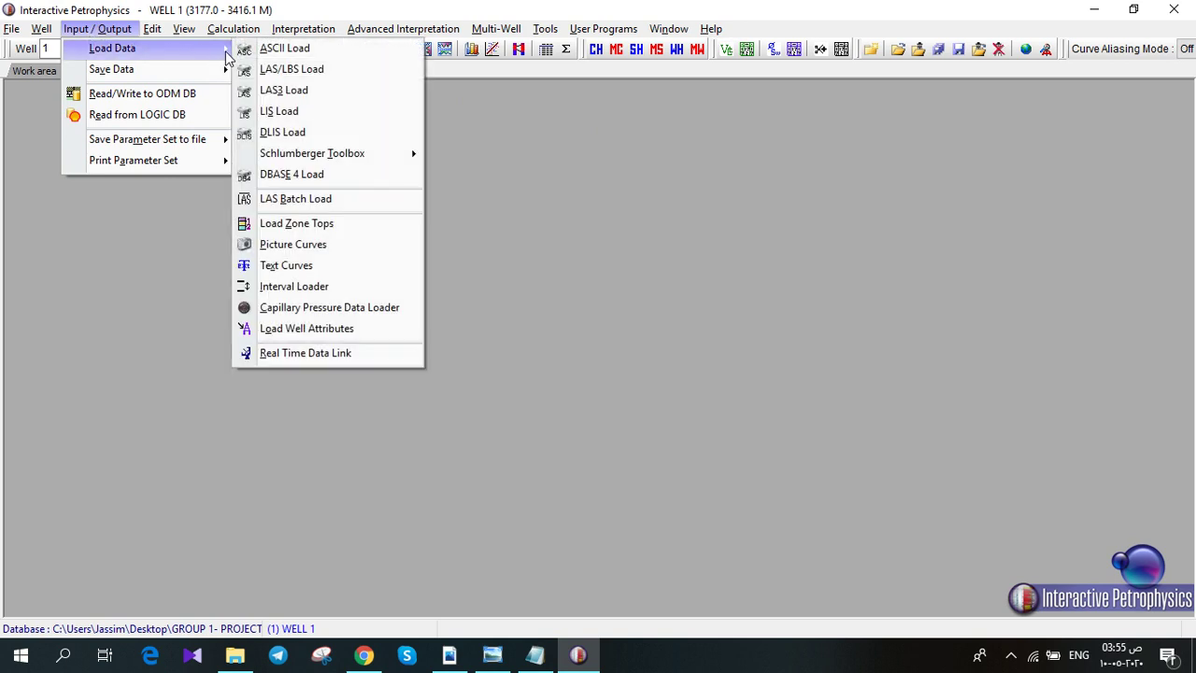
left_click(277, 73)
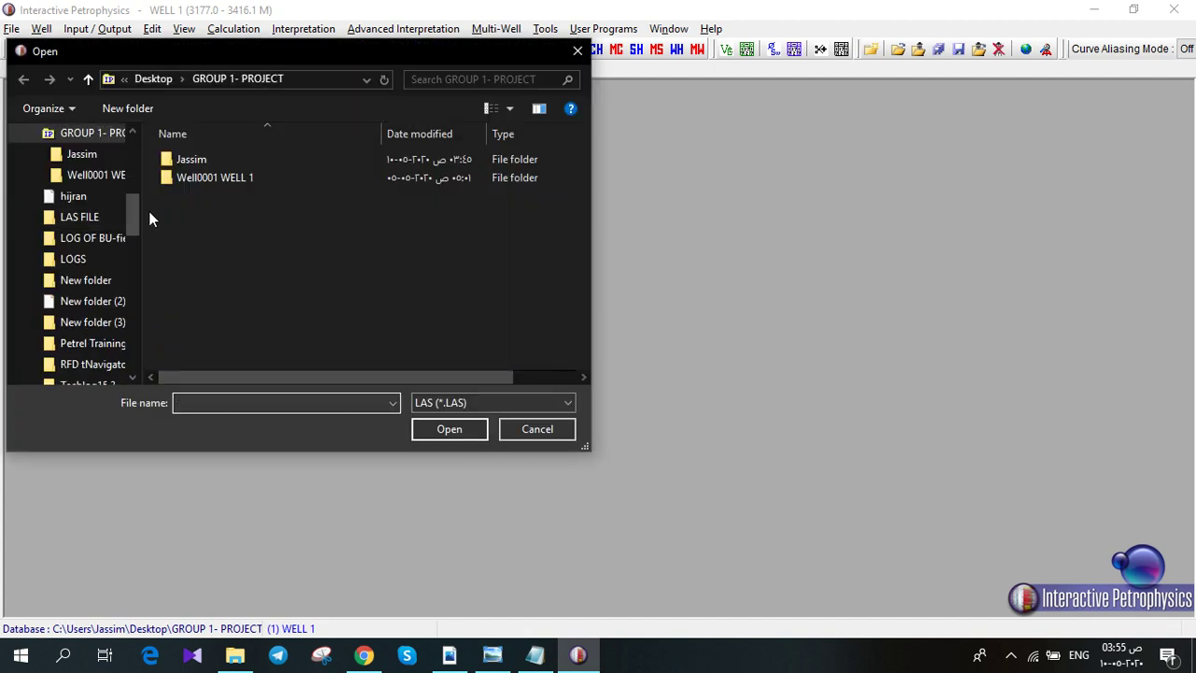
left_click(86, 218)
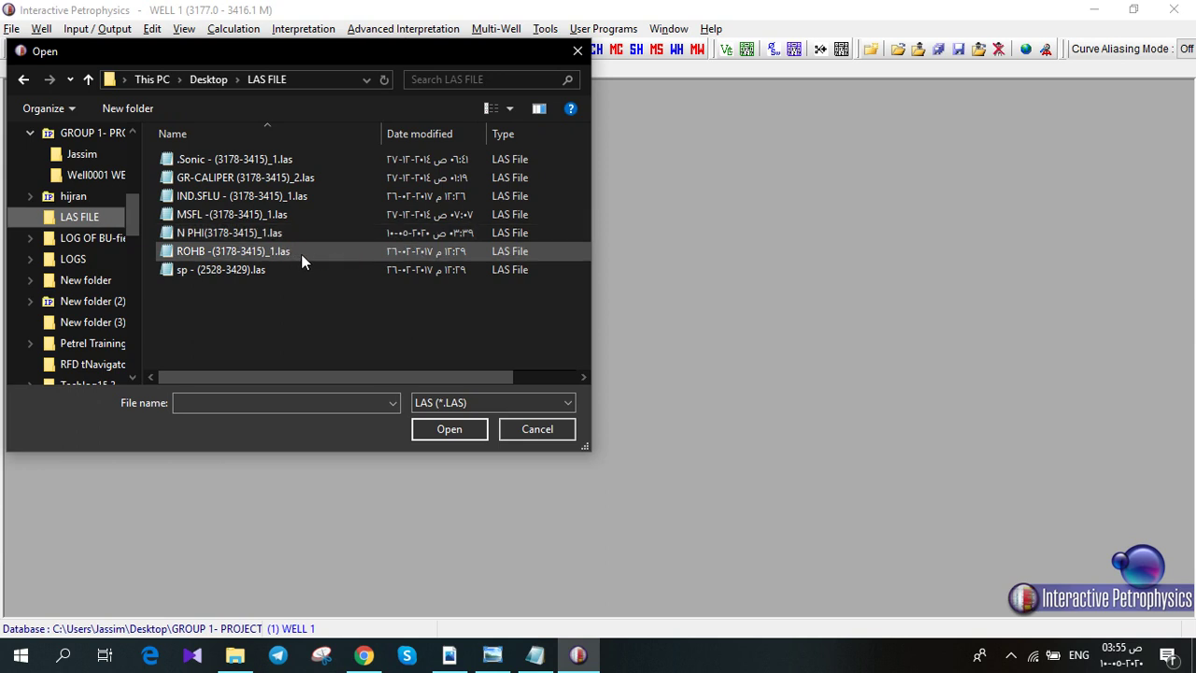
double_click(264, 233)
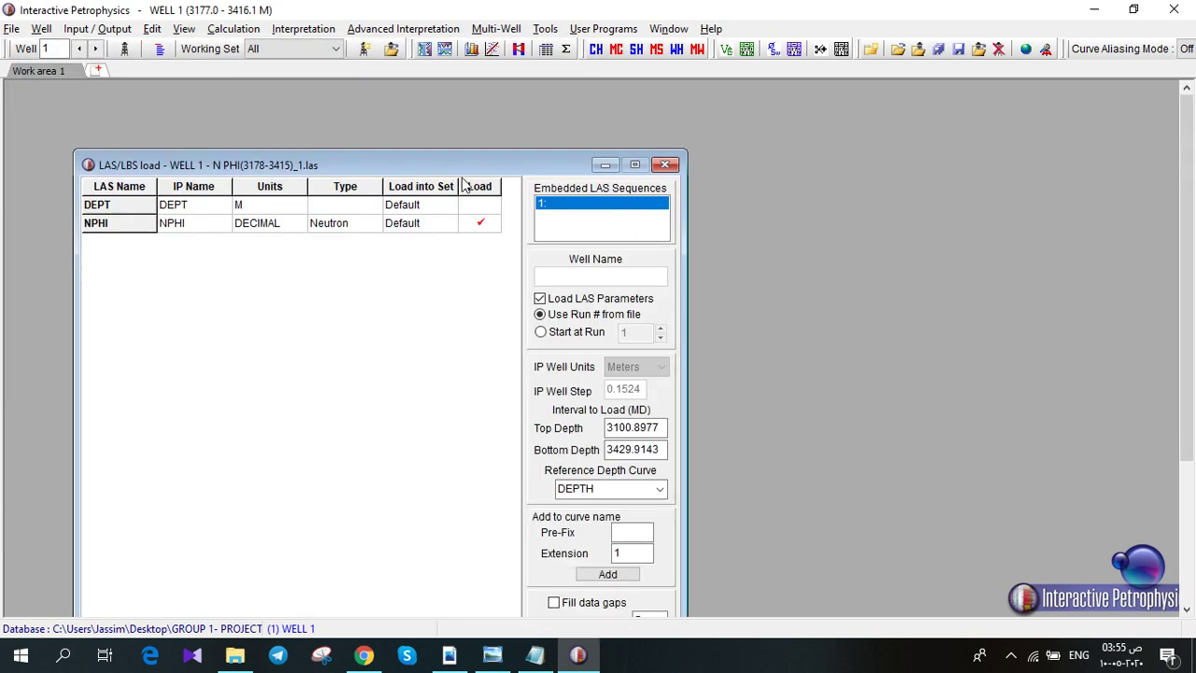
- Load the NPHI curve without extending the well interval, overwriting the existing NPHI curve, and close the loader
left_click_drag(485, 172, 548, 138)
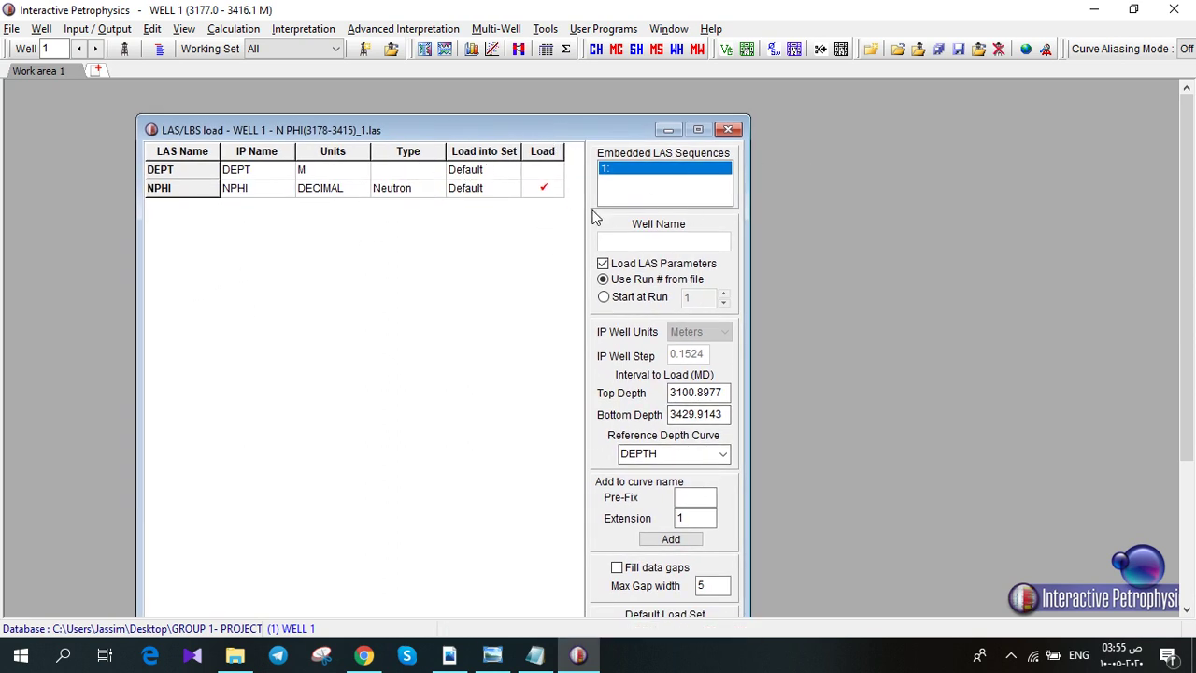
left_click_drag(1190, 185, 1189, 233)
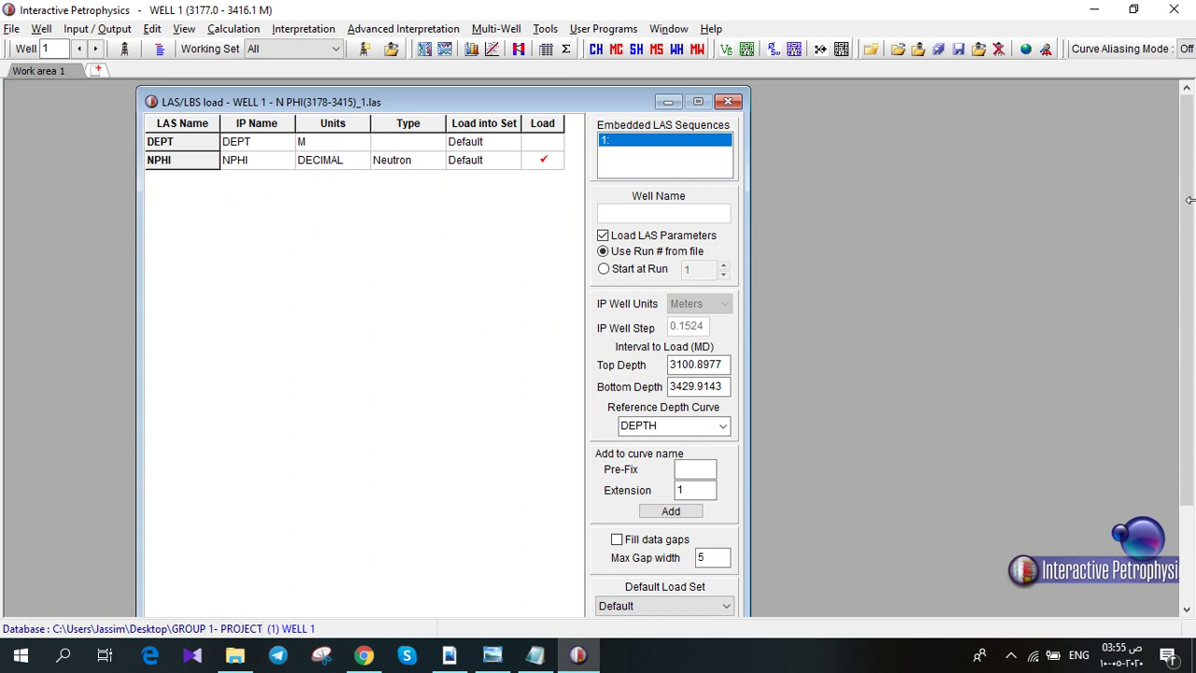
left_click(1187, 561)
left_click(318, 578)
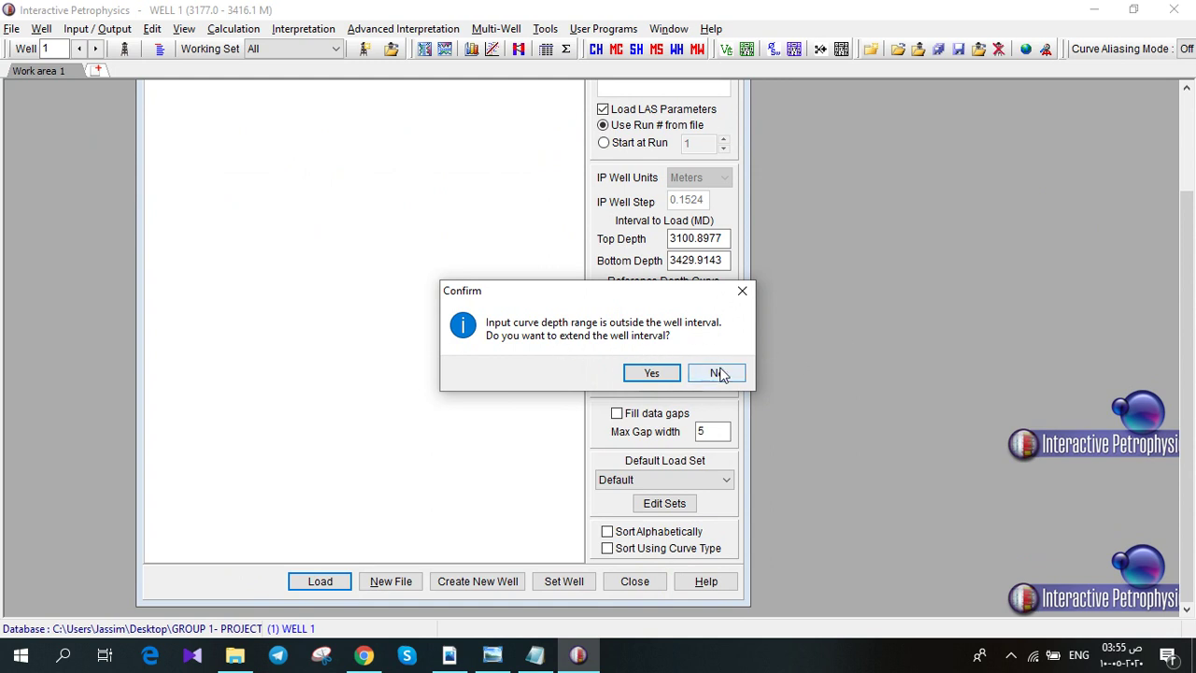
left_click(718, 372)
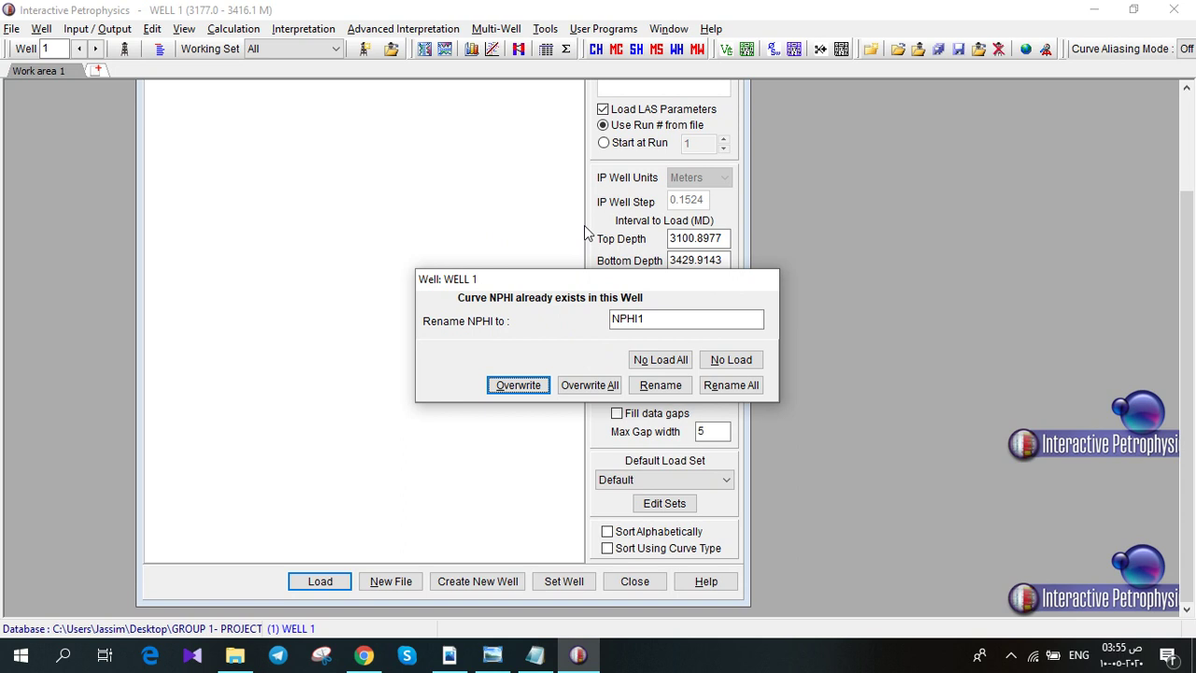
left_click(518, 386)
left_click(631, 581)
- Open the Schlumberger Environmental Corrections for WELL 1 and show the complete CNL neutron settings
left_click(244, 33)
mouse_move(425, 250)
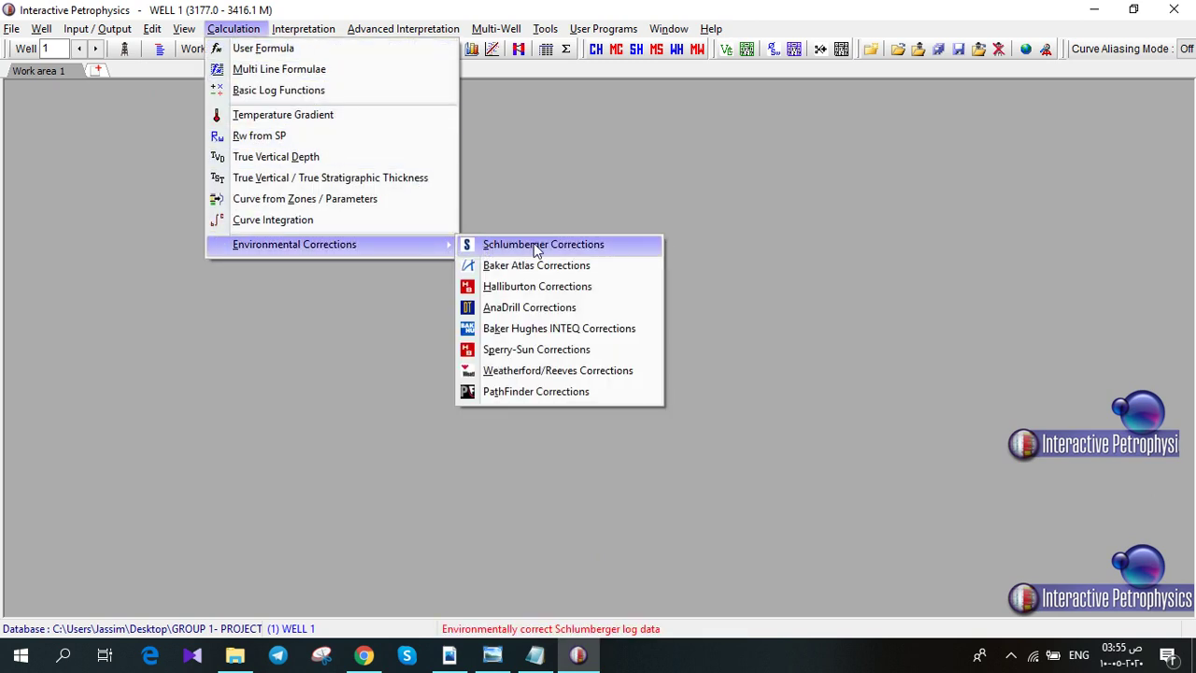
left_click(592, 249)
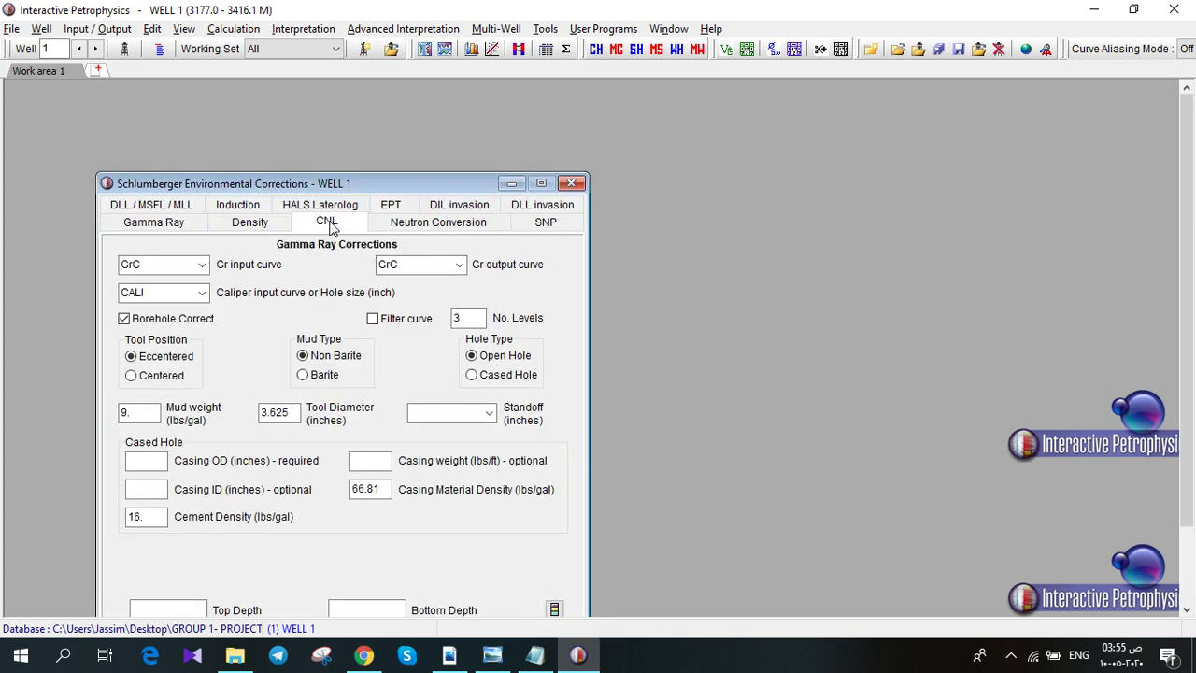
left_click(327, 223)
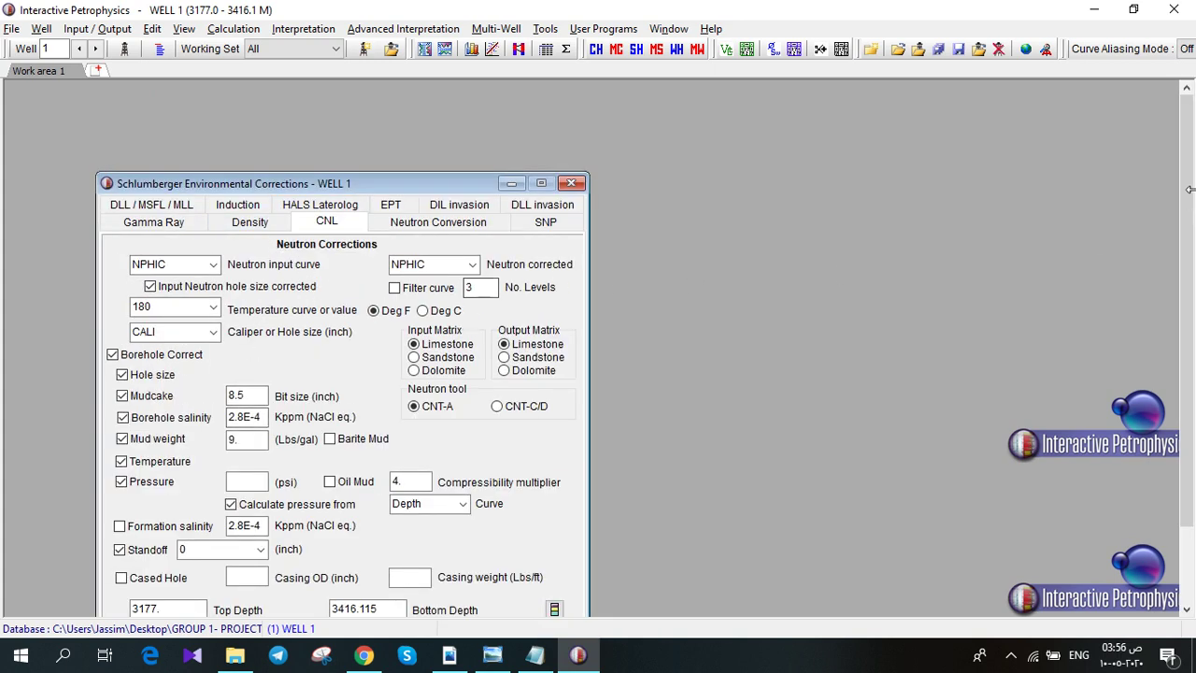
left_click_drag(1189, 189, 994, 376)
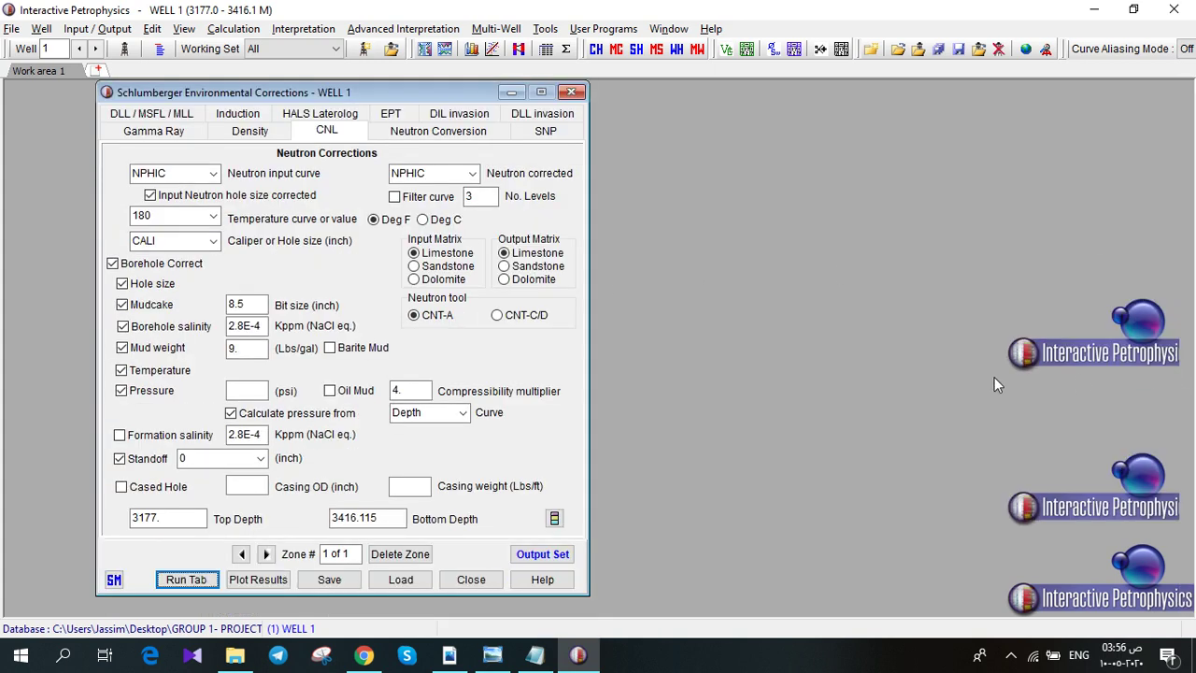
- Run the CNL correction with NPHIC as the neutron input curve, plot the results and close the plot
left_click(204, 580)
left_click(249, 580)
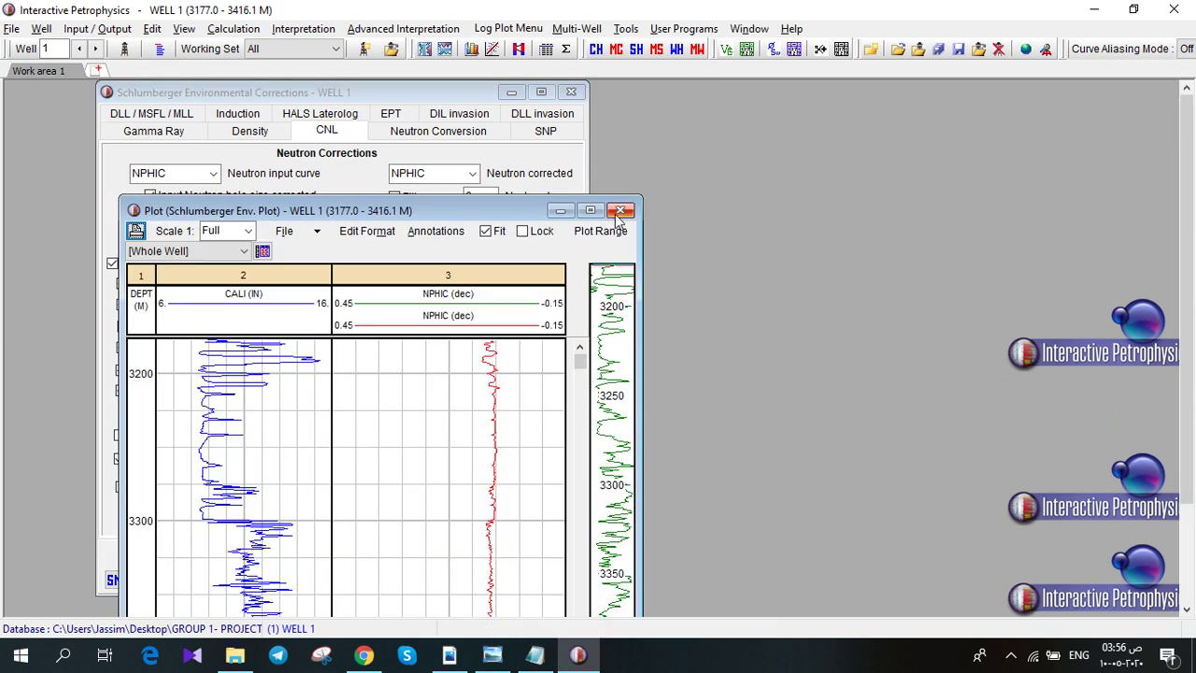
left_click(621, 210)
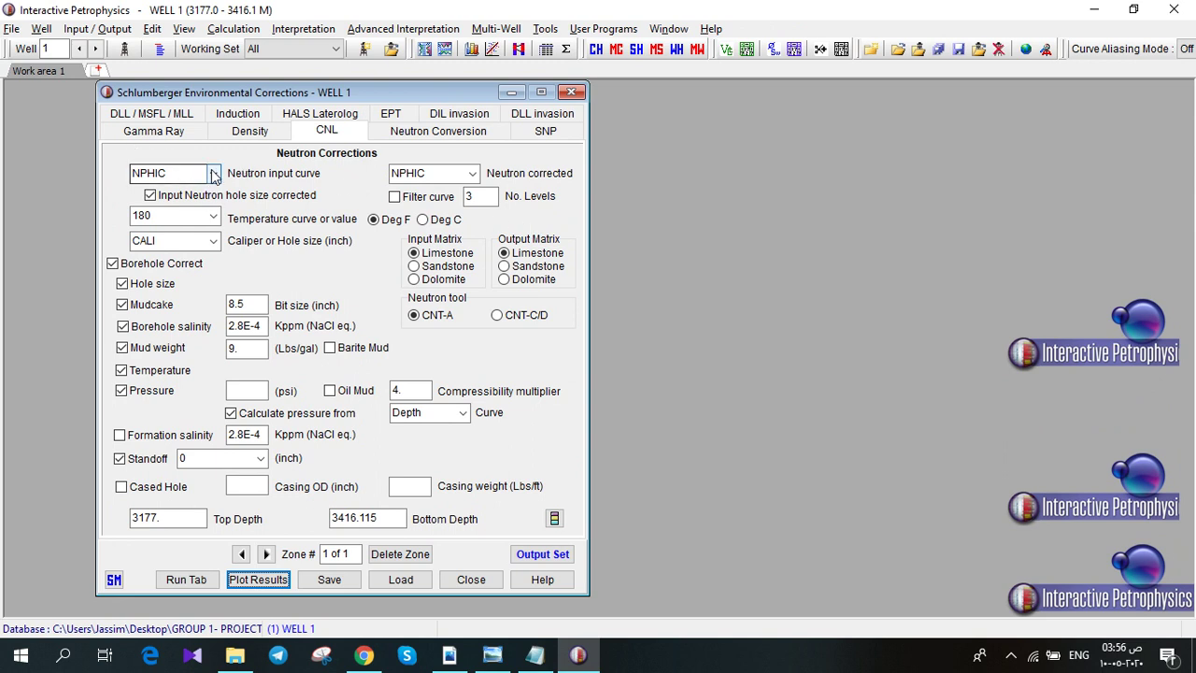
- Run and plot the CNL correction with NPHI as the neutron input curve, then close the plot and the corrections
left_click(213, 176)
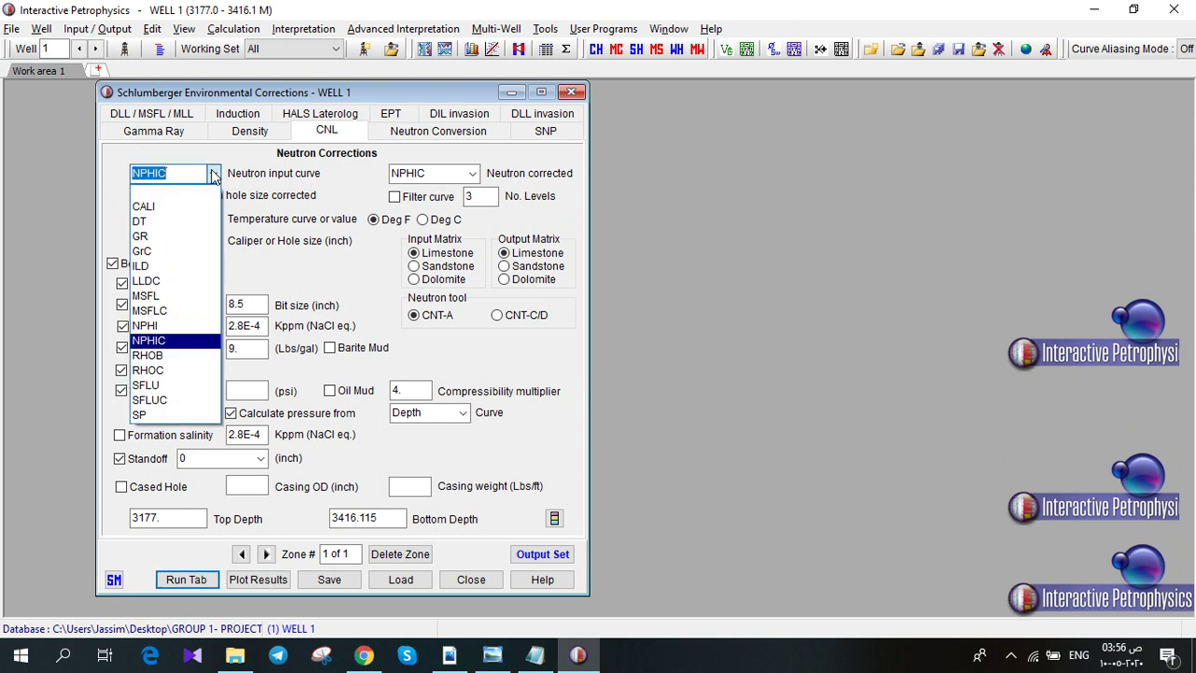
left_click(159, 327)
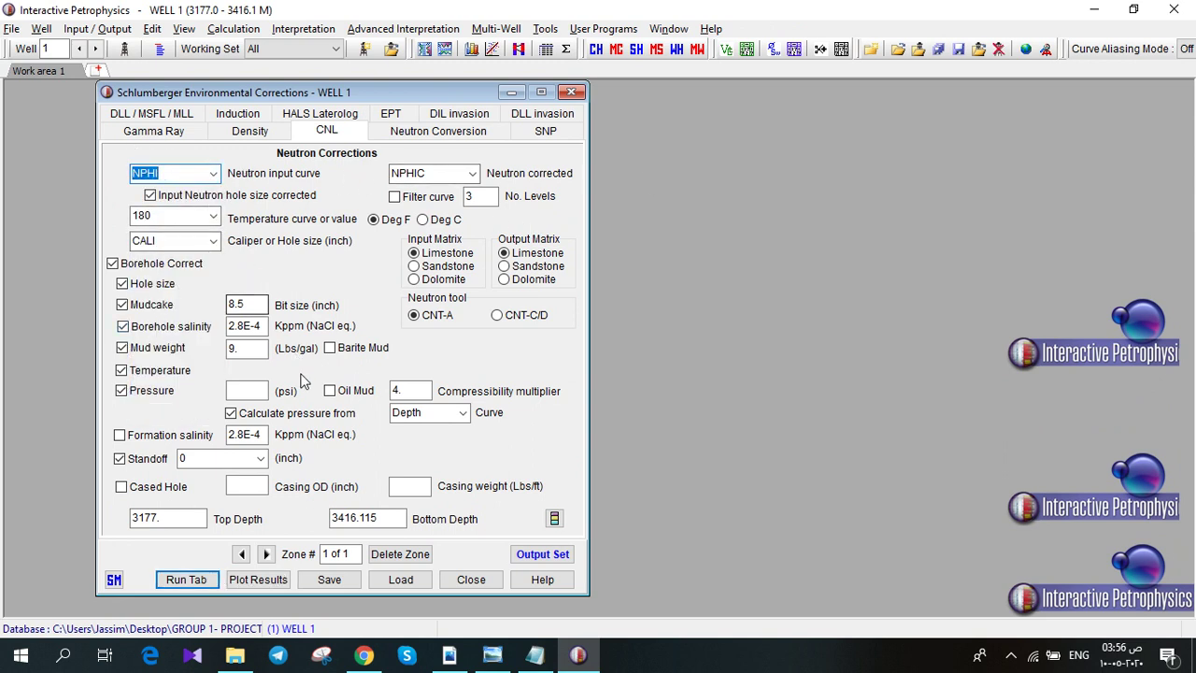
left_click(191, 580)
left_click(250, 584)
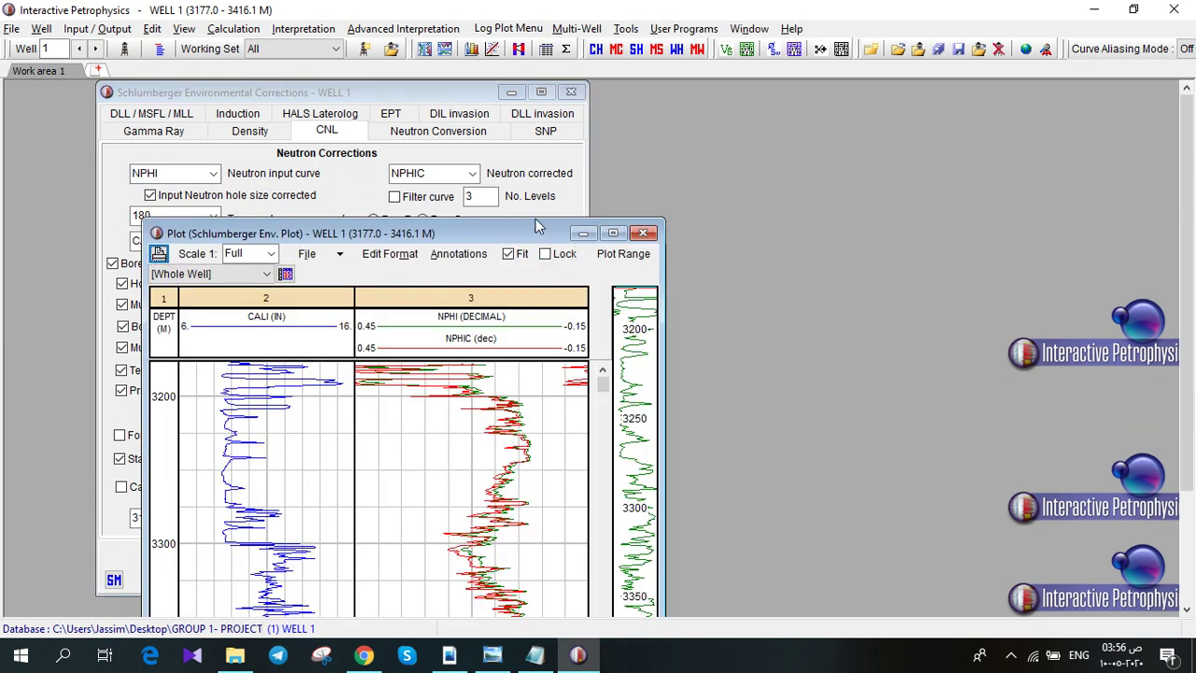
left_click_drag(542, 233, 521, 176)
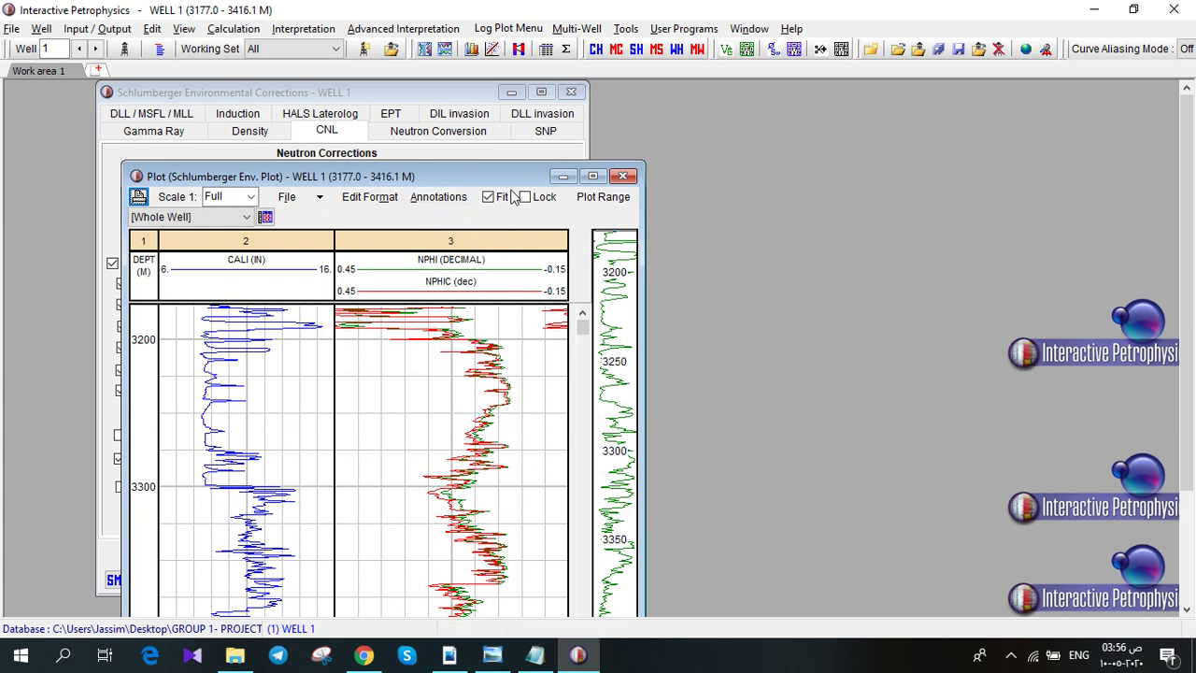
left_click(622, 175)
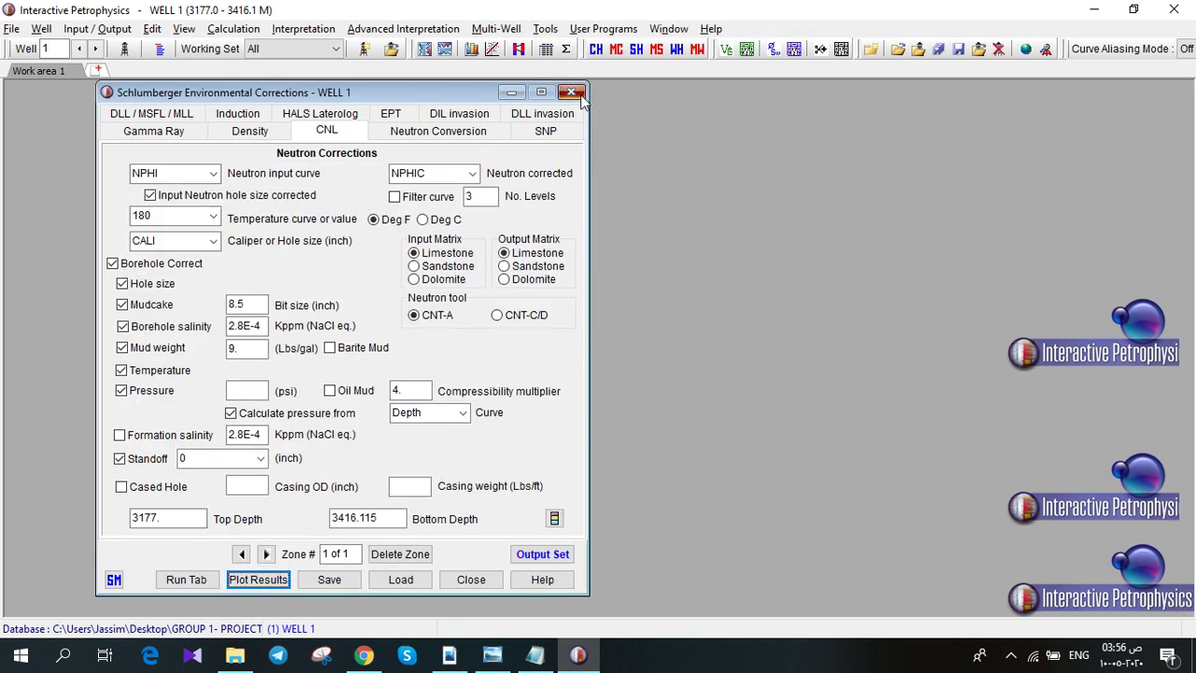
left_click(571, 93)
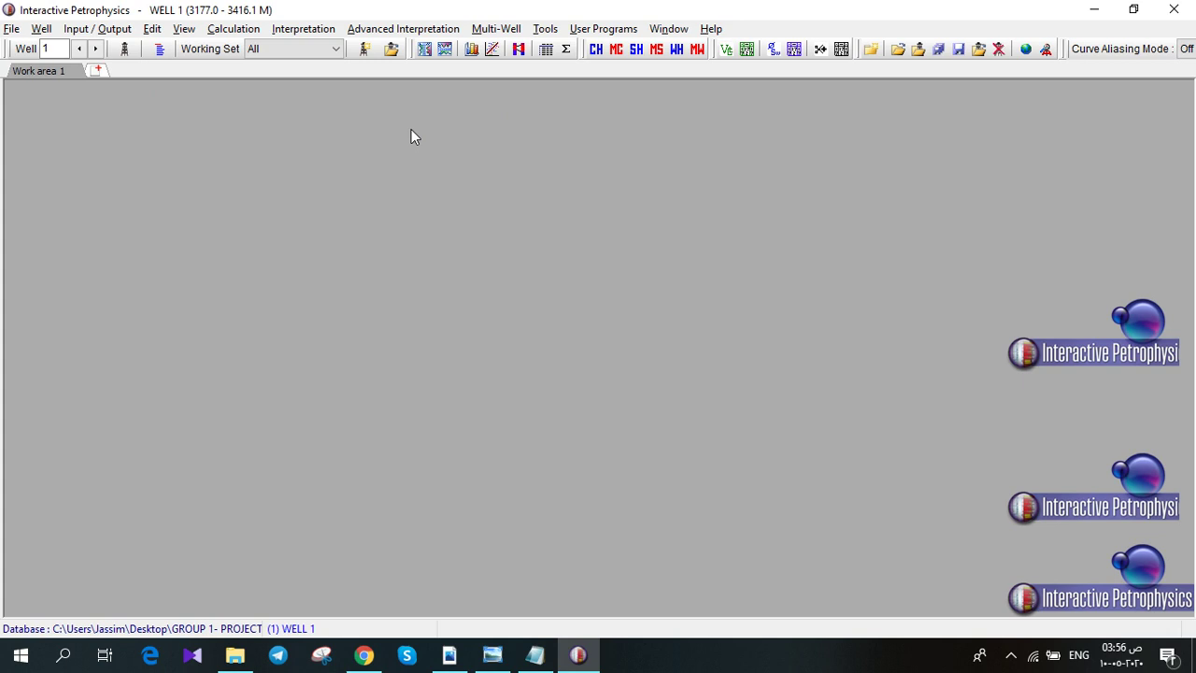
- Open the Basic Log Analysis Functions for WELL 1 at full size and review the Matrix, Rw Apparent / Sw and Permeability settings
left_click(229, 29)
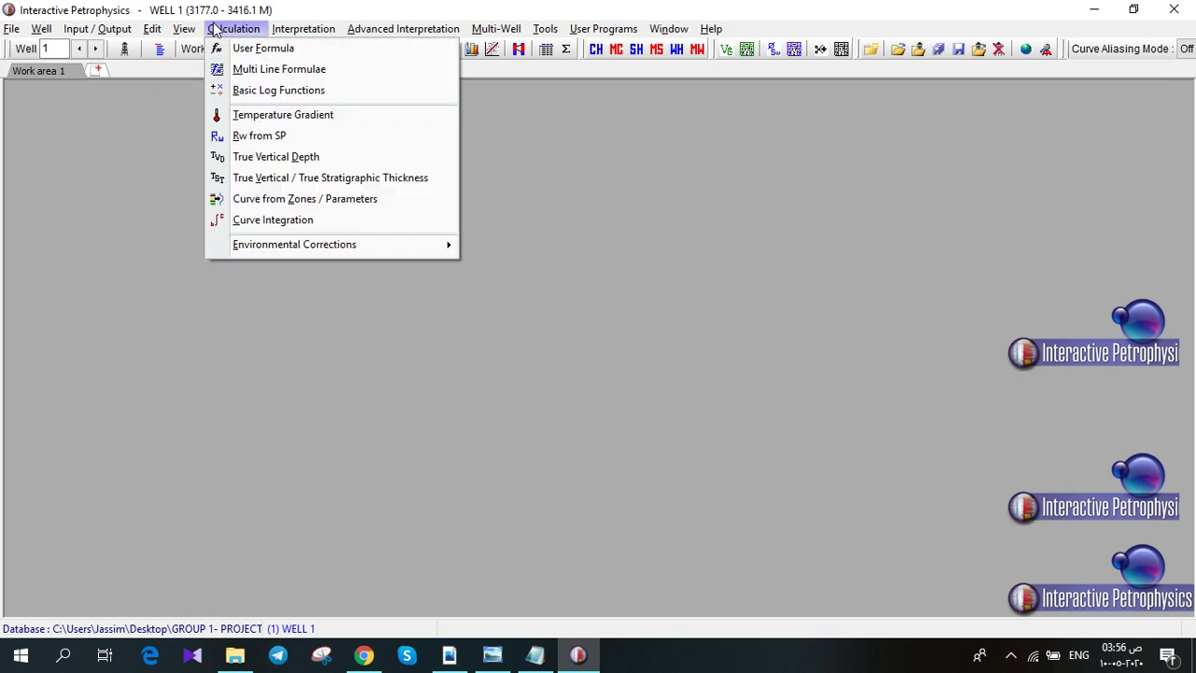
left_click(325, 89)
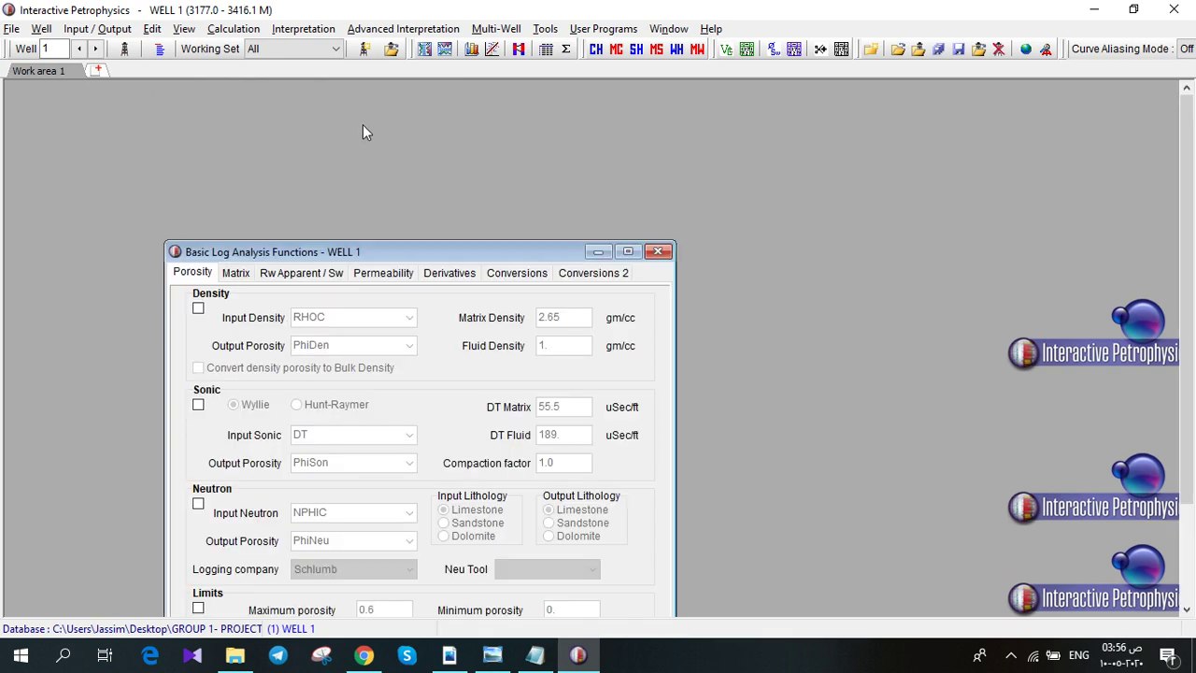
left_click_drag(506, 234, 484, 155)
left_click(603, 173)
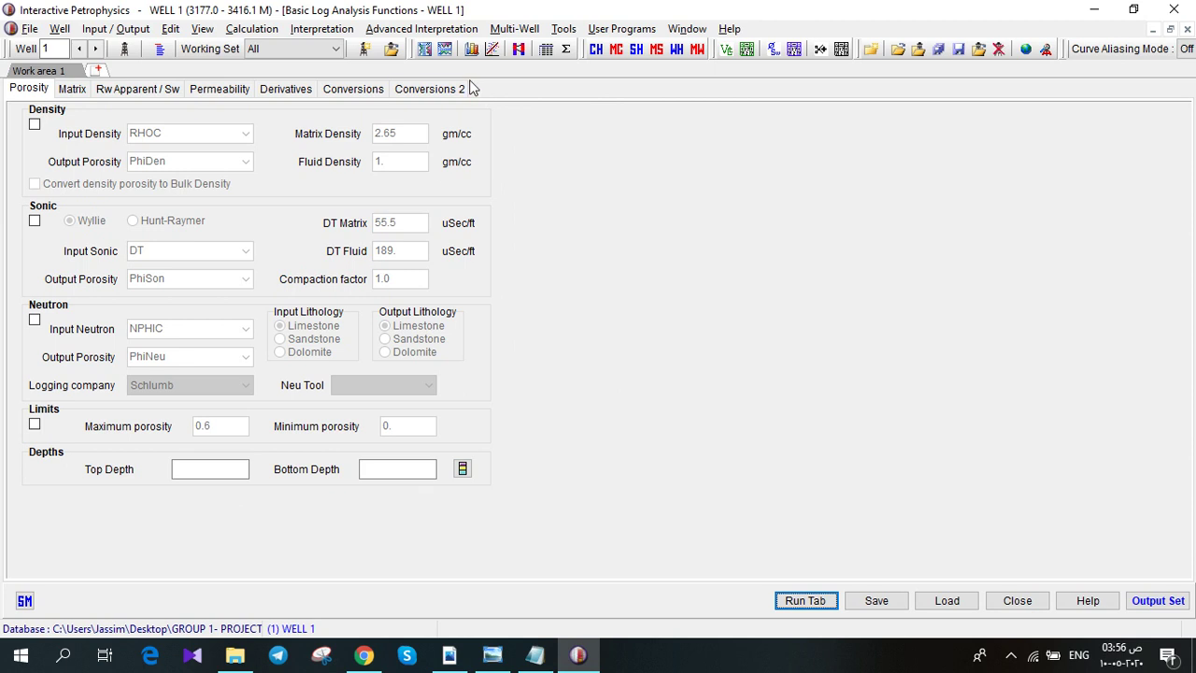
left_click(20, 94)
left_click(69, 95)
left_click(139, 93)
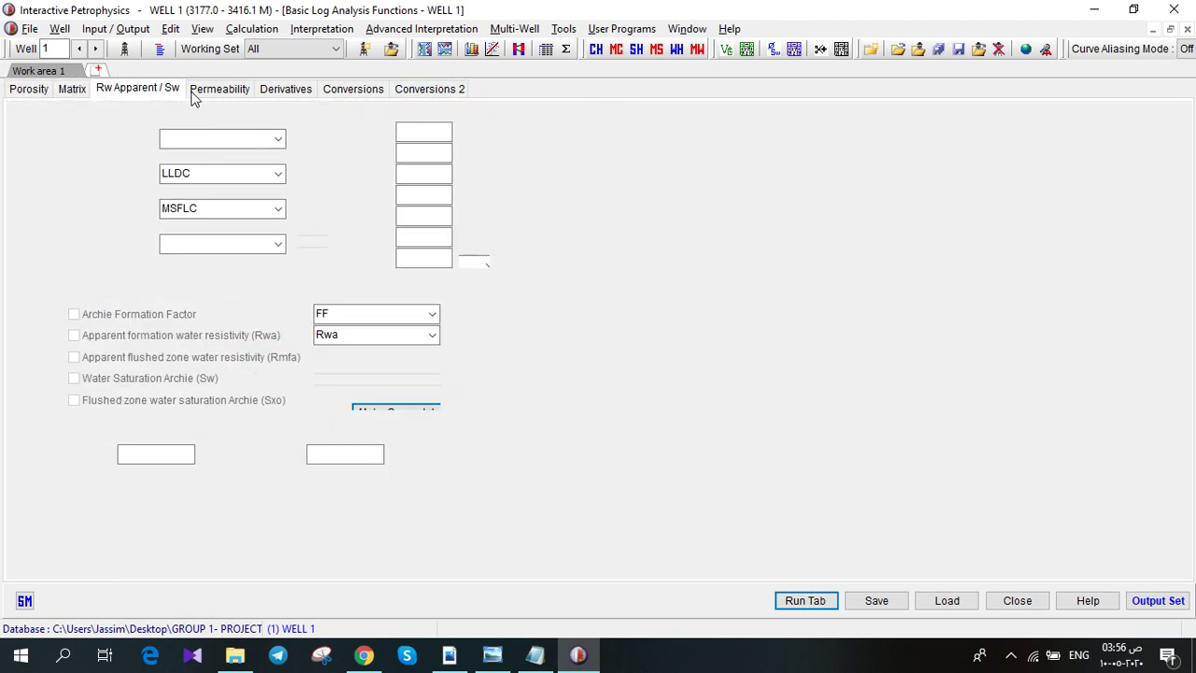
left_click(227, 93)
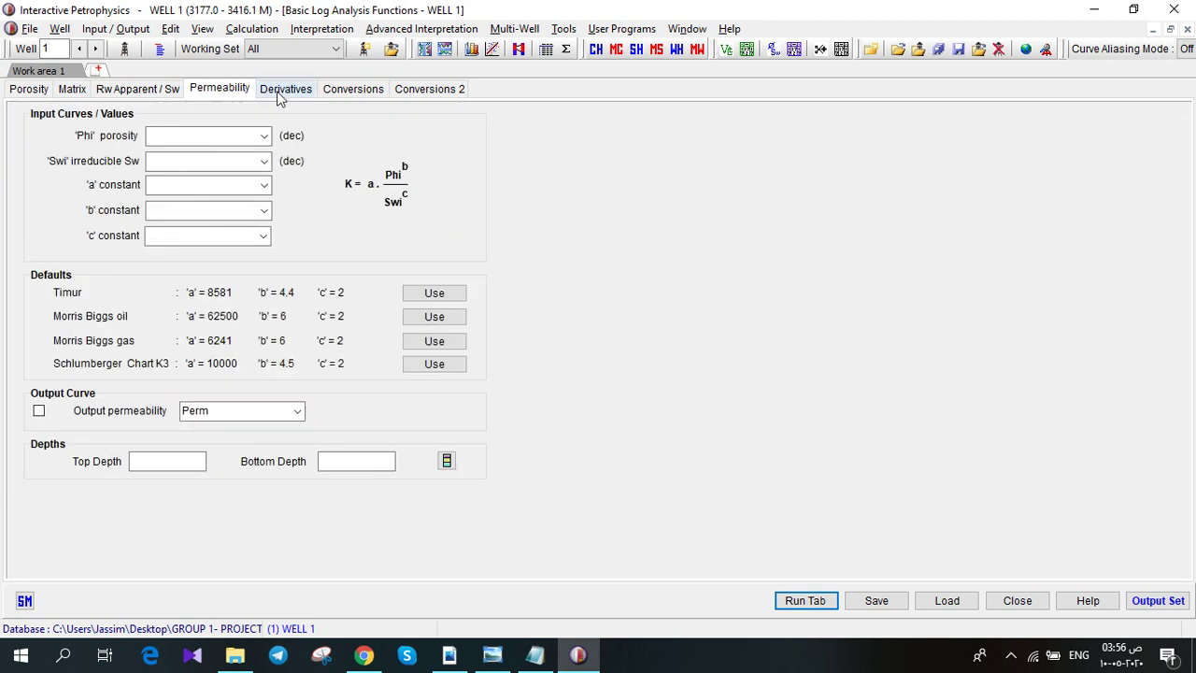
- Enable the density, sonic and neutron calculations in the Porosity functions
left_click(19, 91)
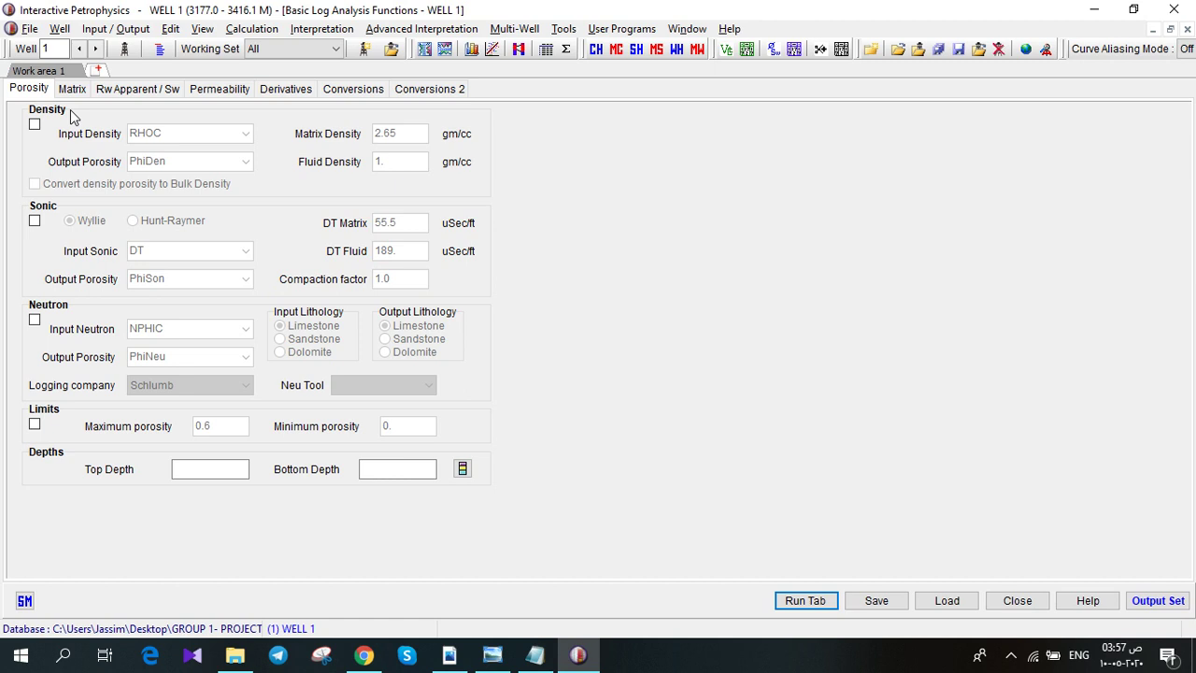
left_click(35, 123)
left_click(35, 221)
left_click(34, 320)
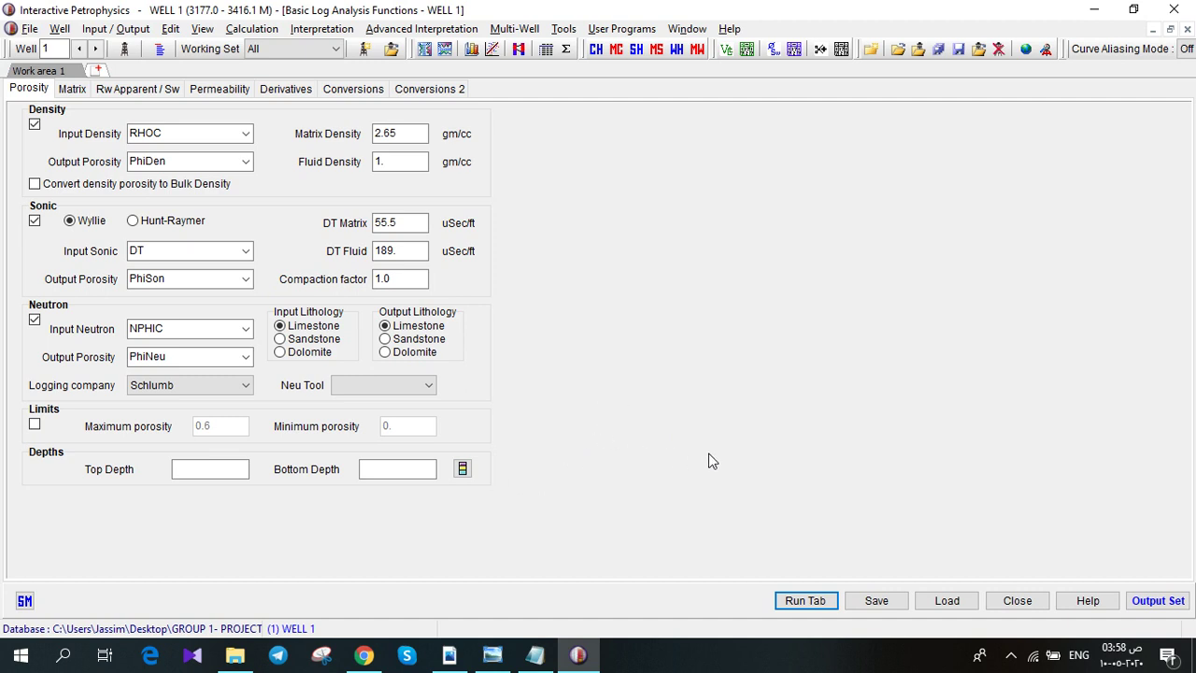
- Switch to Windows Photo Viewer and examine the logging tool pictures, from the SP log through to the micro-resistivity imaging tool
left_click(493, 654)
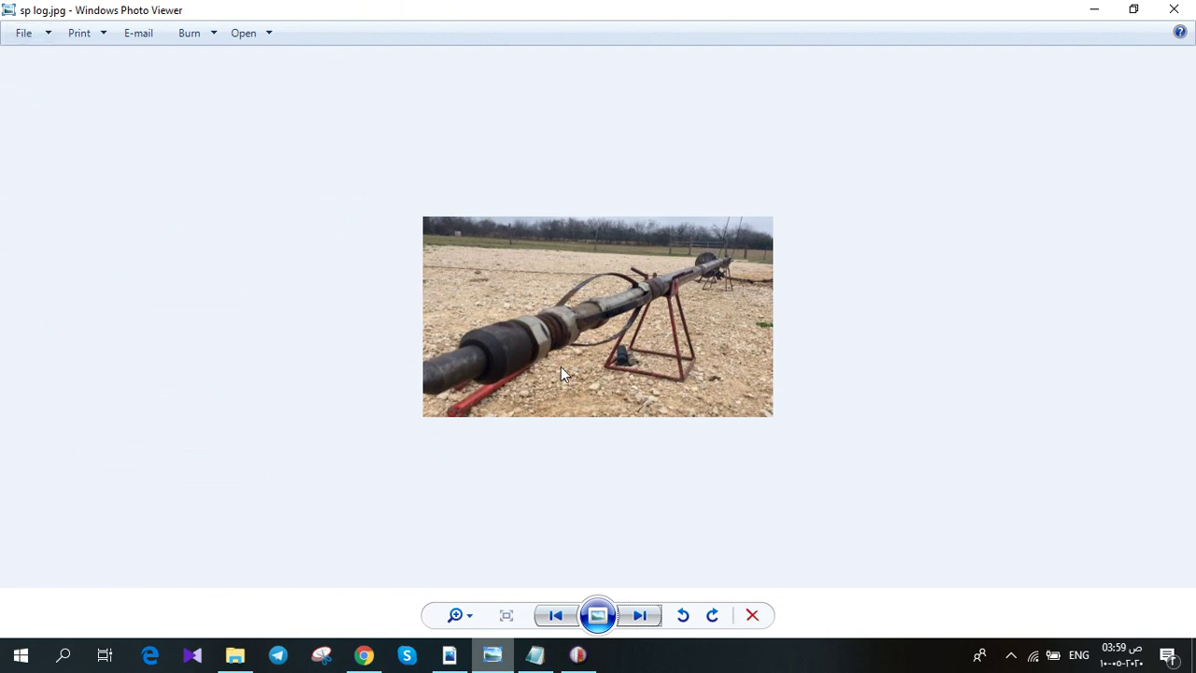
left_click(643, 616)
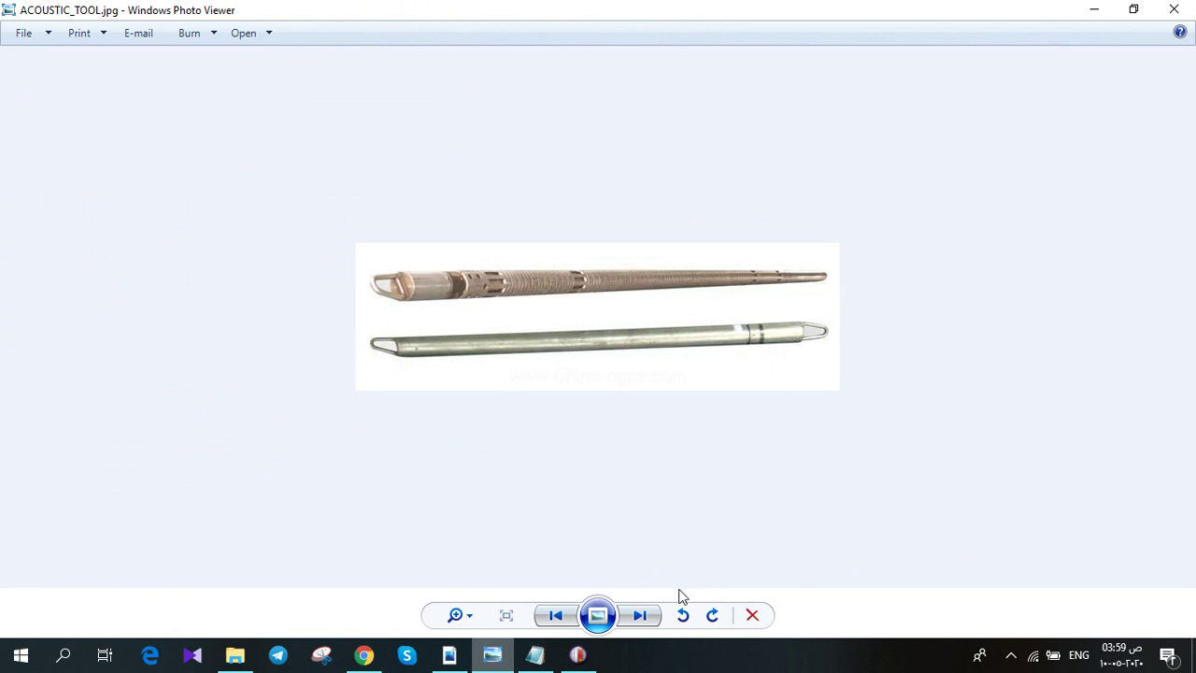
left_click(658, 622)
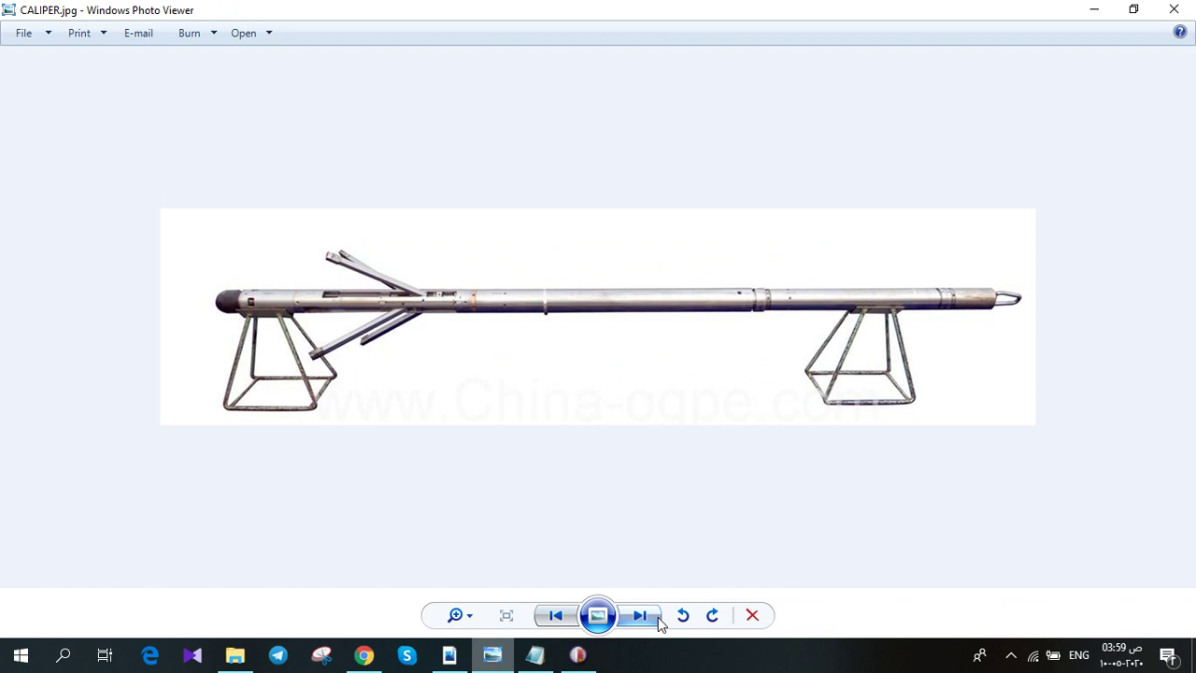
left_click(660, 622)
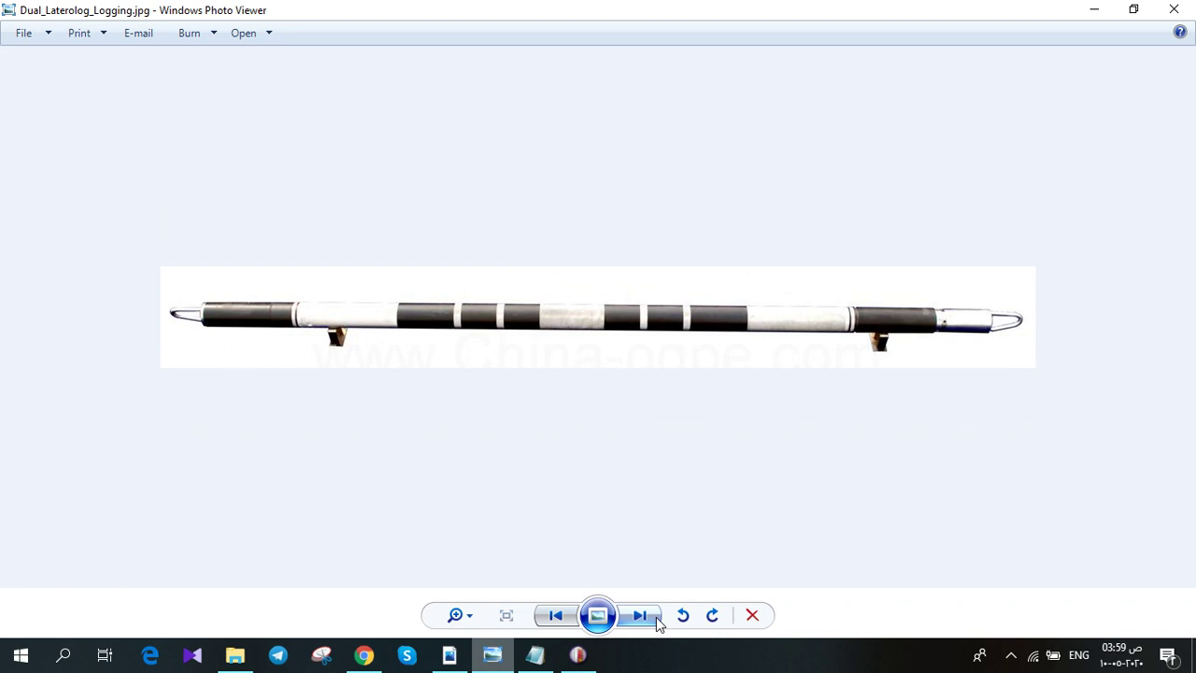
left_click(659, 623)
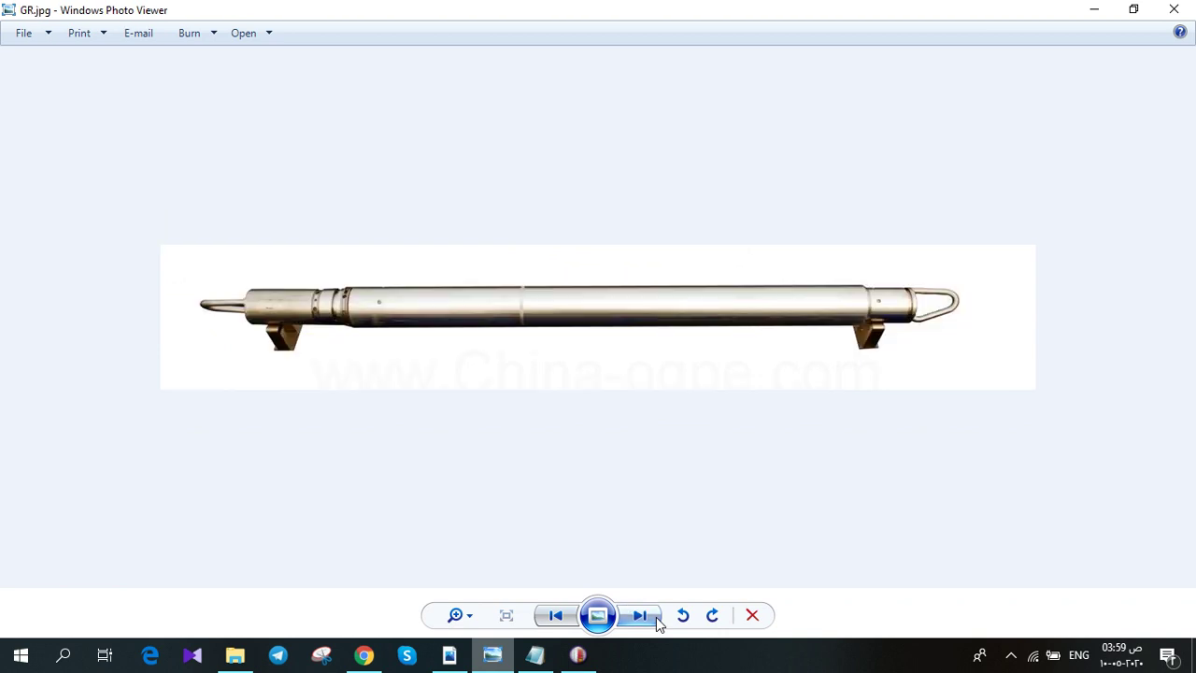
left_click(659, 622)
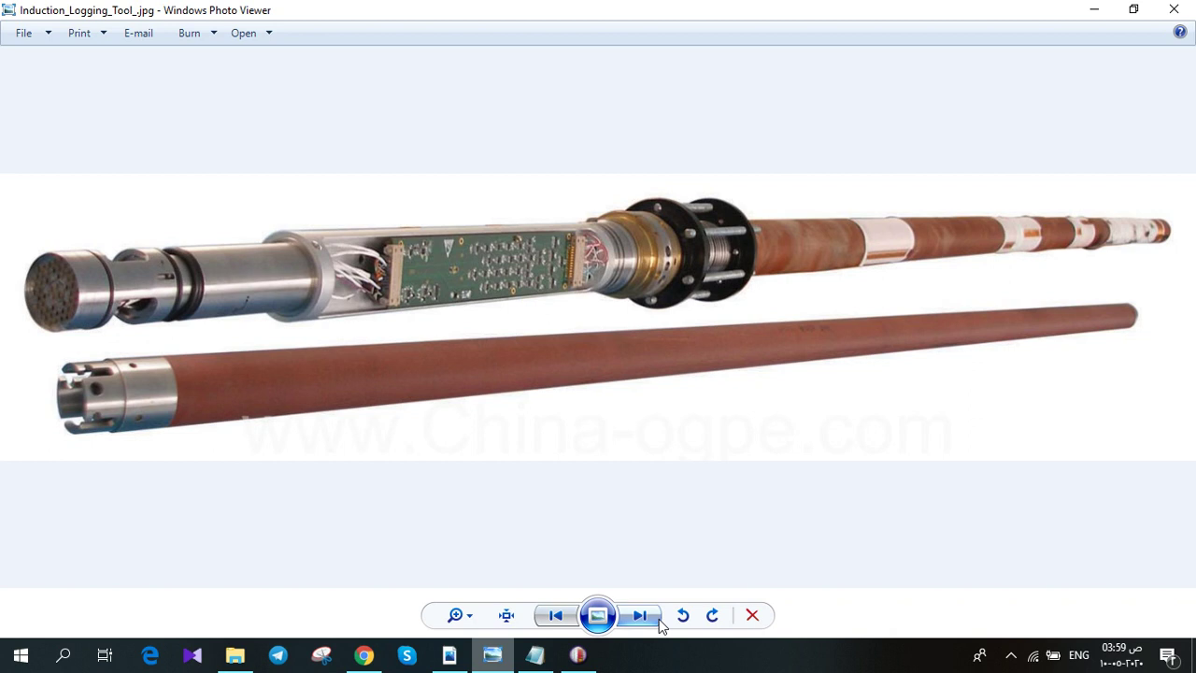
left_click(658, 619)
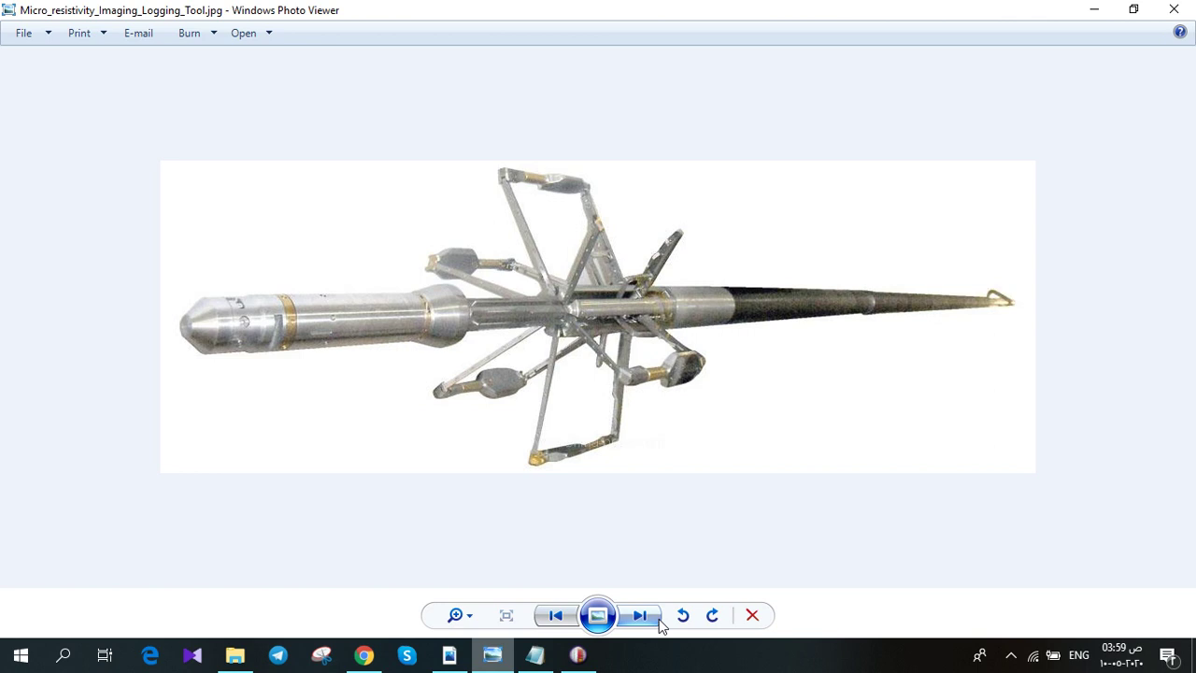
- Examine the remaining logging tool pictures, going back to the GR tool, and close the picture viewer
left_click(659, 618)
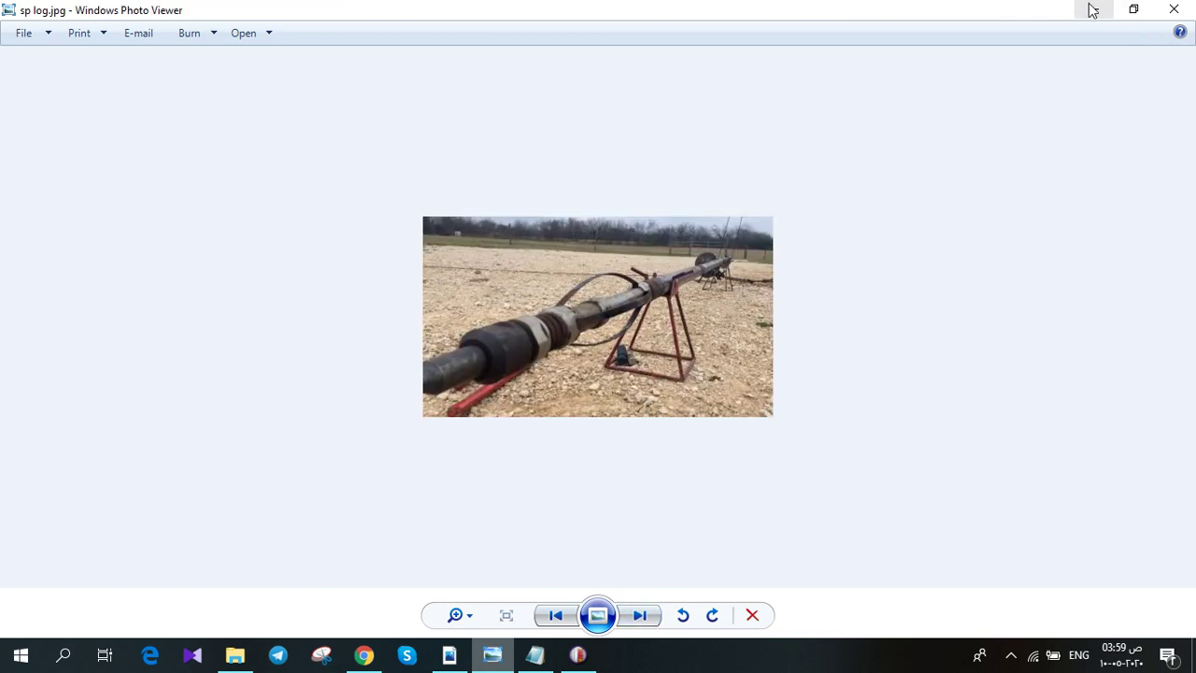
left_click(563, 621)
left_click(556, 616)
left_click(564, 621)
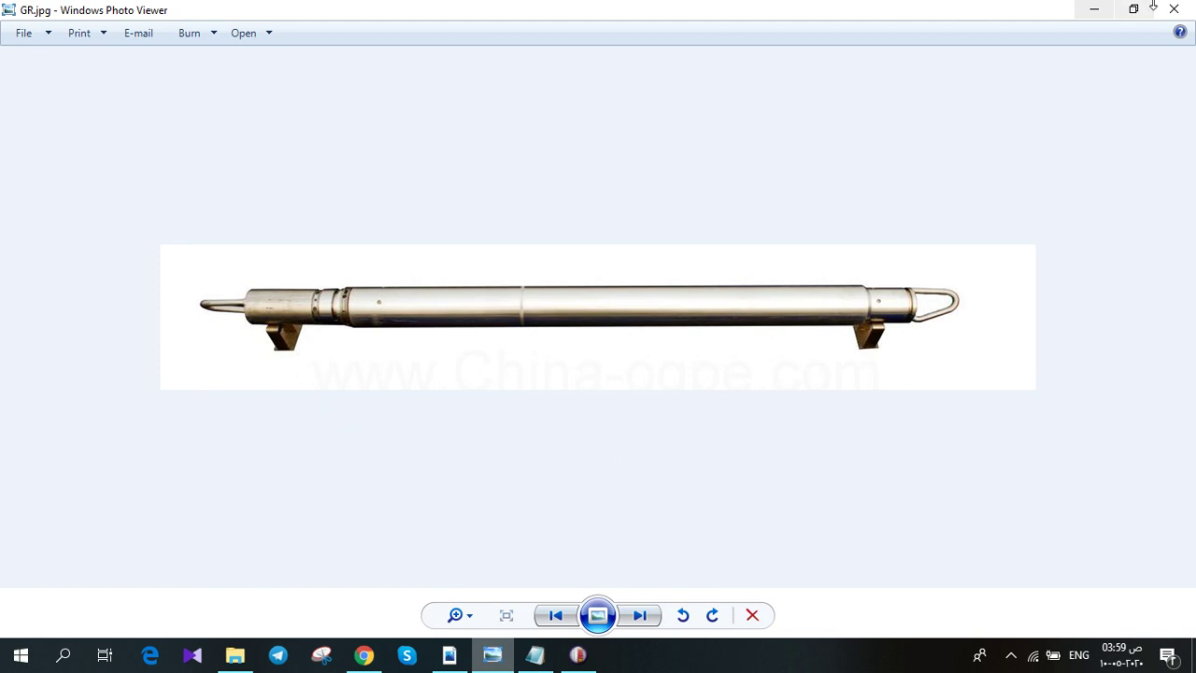
left_click(1187, 9)
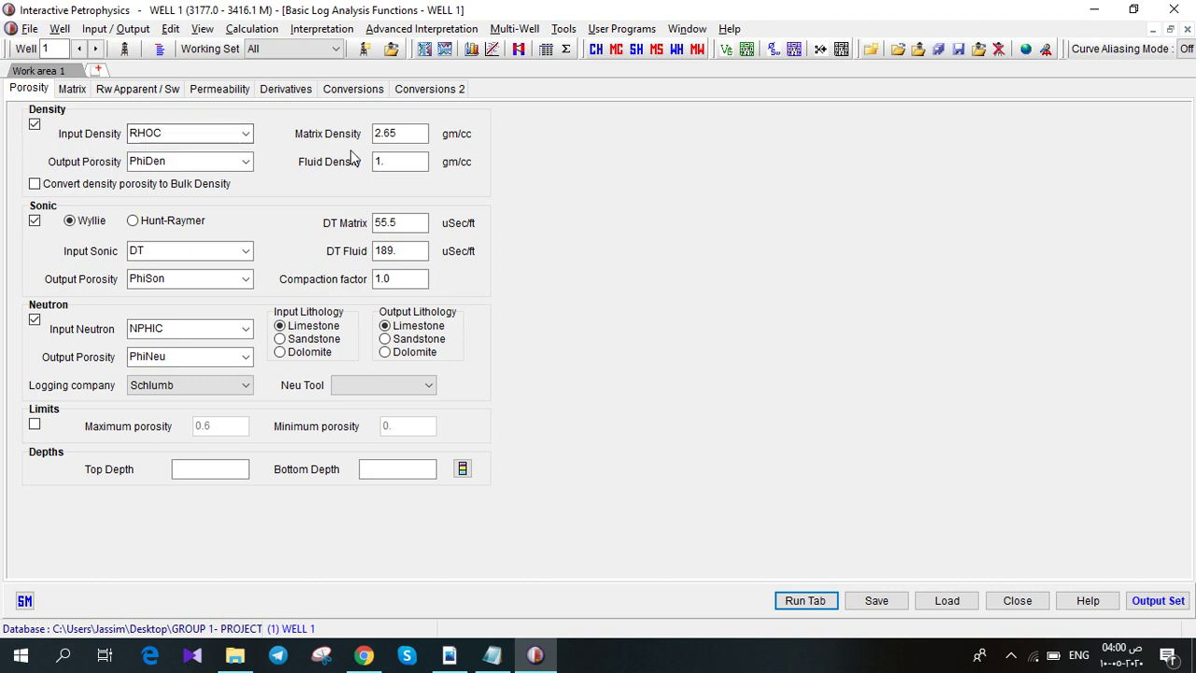
- Try RHOB as the input density curve and restore RHOC
left_click(246, 135)
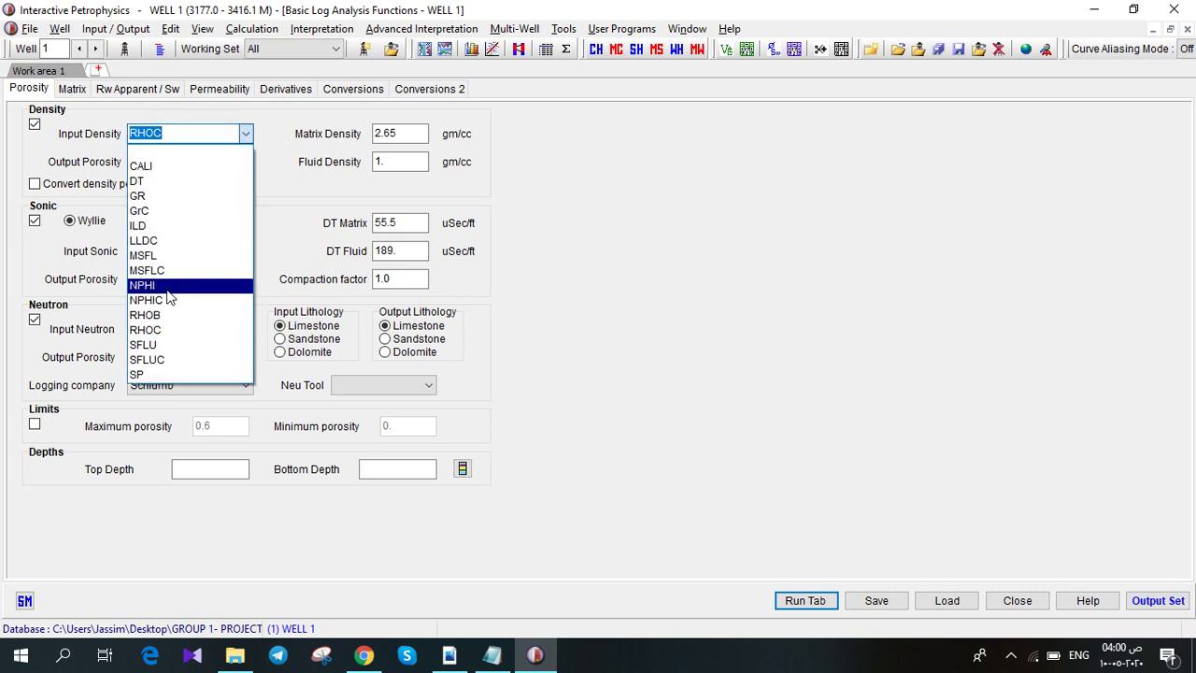
left_click(154, 320)
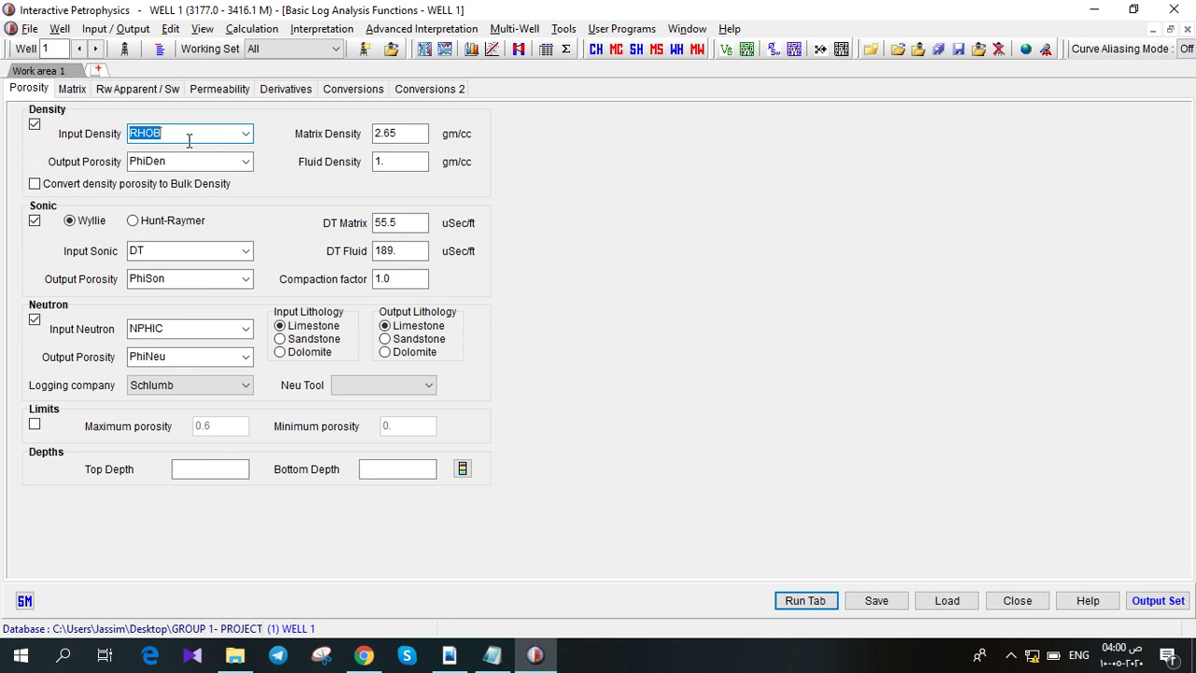
left_click(245, 135)
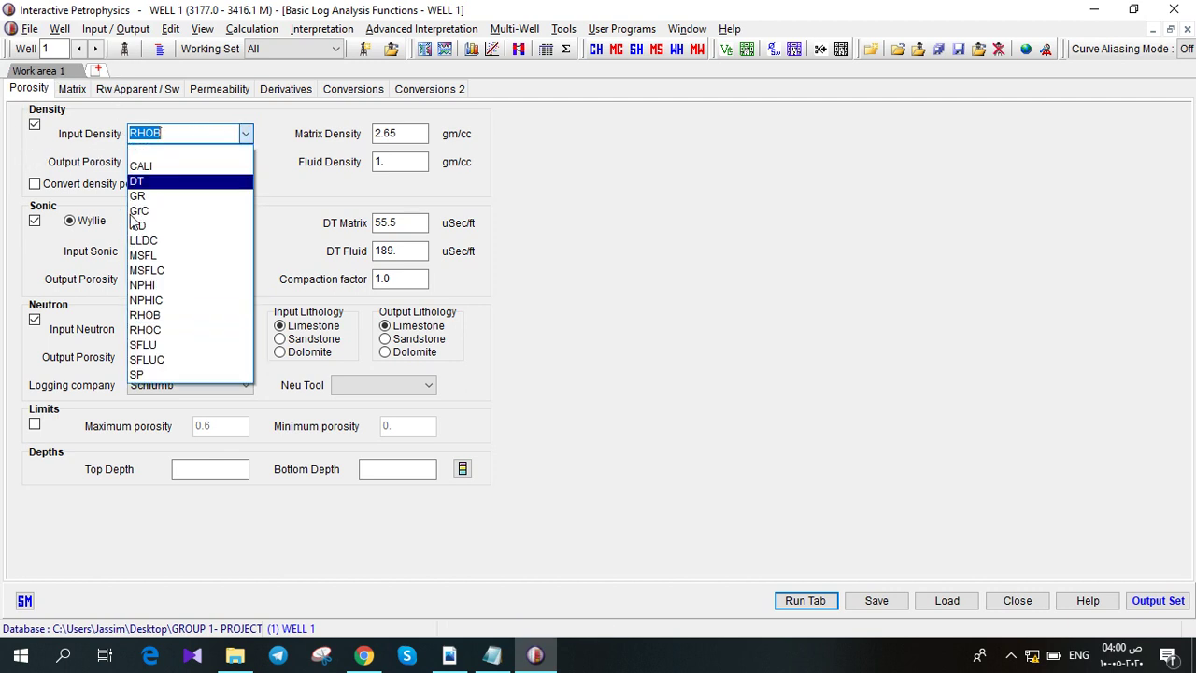
left_click(149, 330)
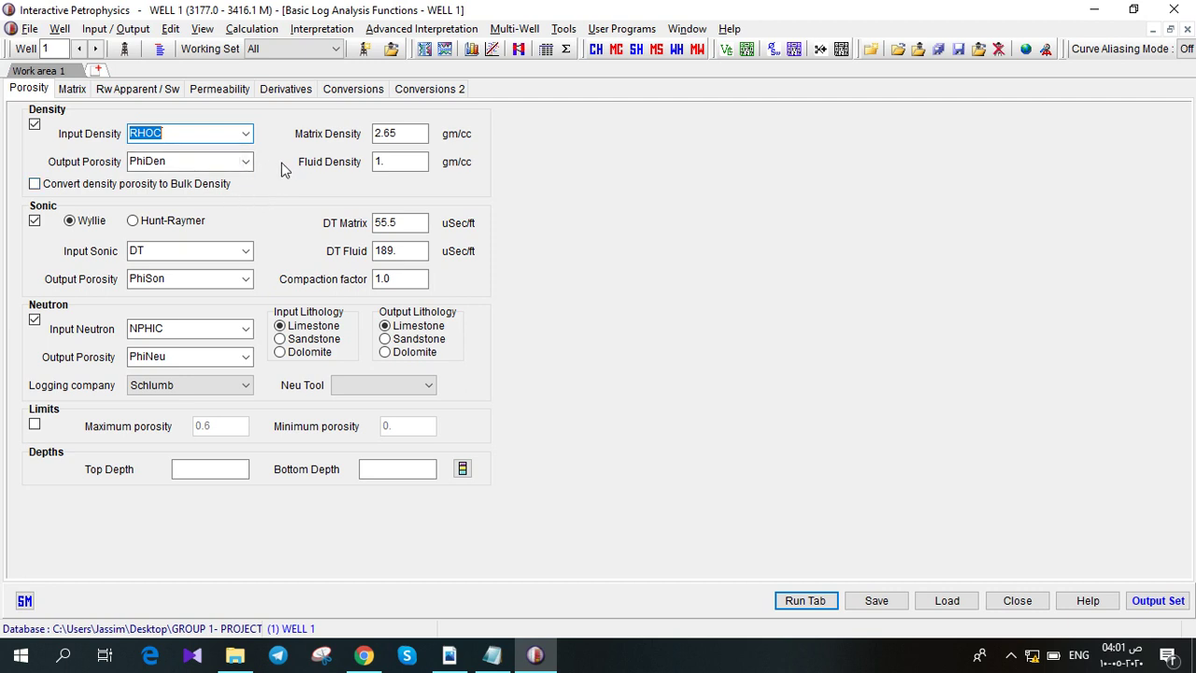
- Review the matrix and fluid densities, the sonic input curve, and the DT matrix and DT fluid values
left_click(399, 133)
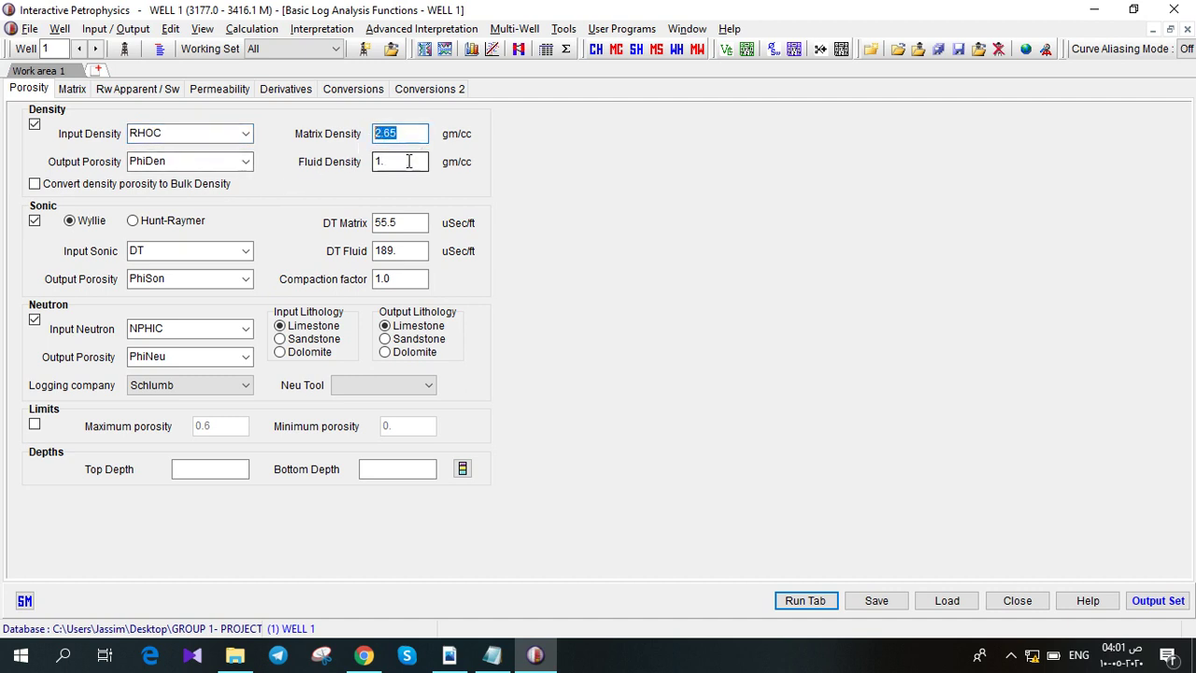
left_click(383, 160)
left_click(406, 132)
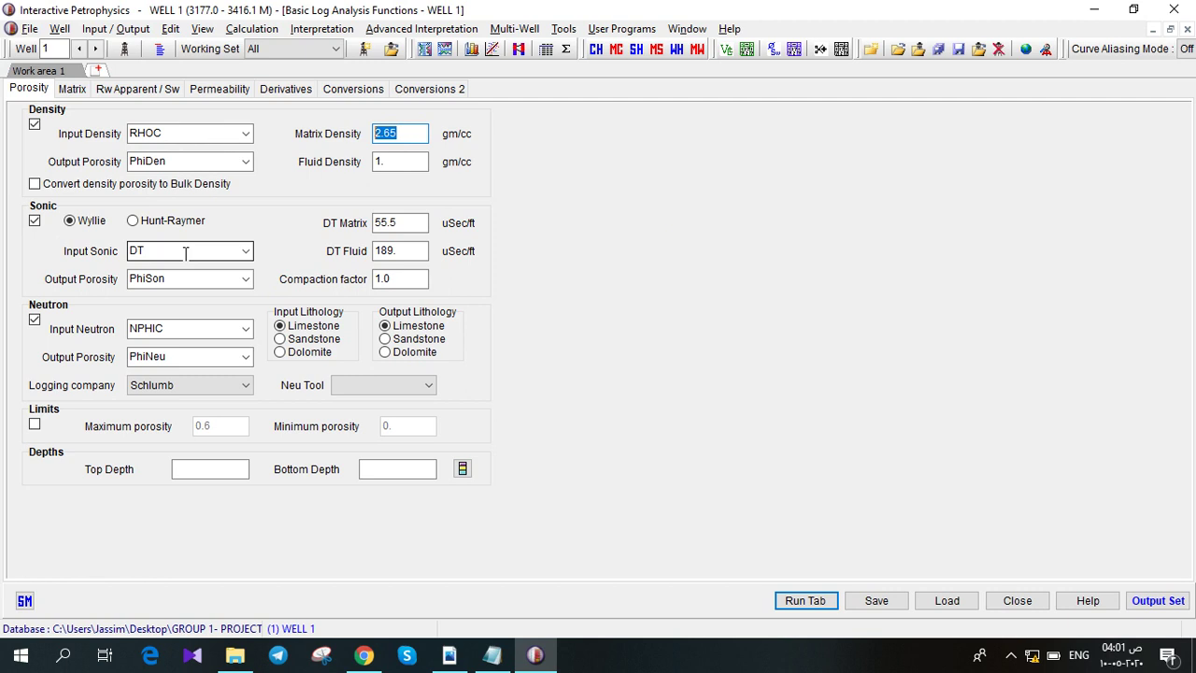
left_click(243, 252)
left_click(246, 254)
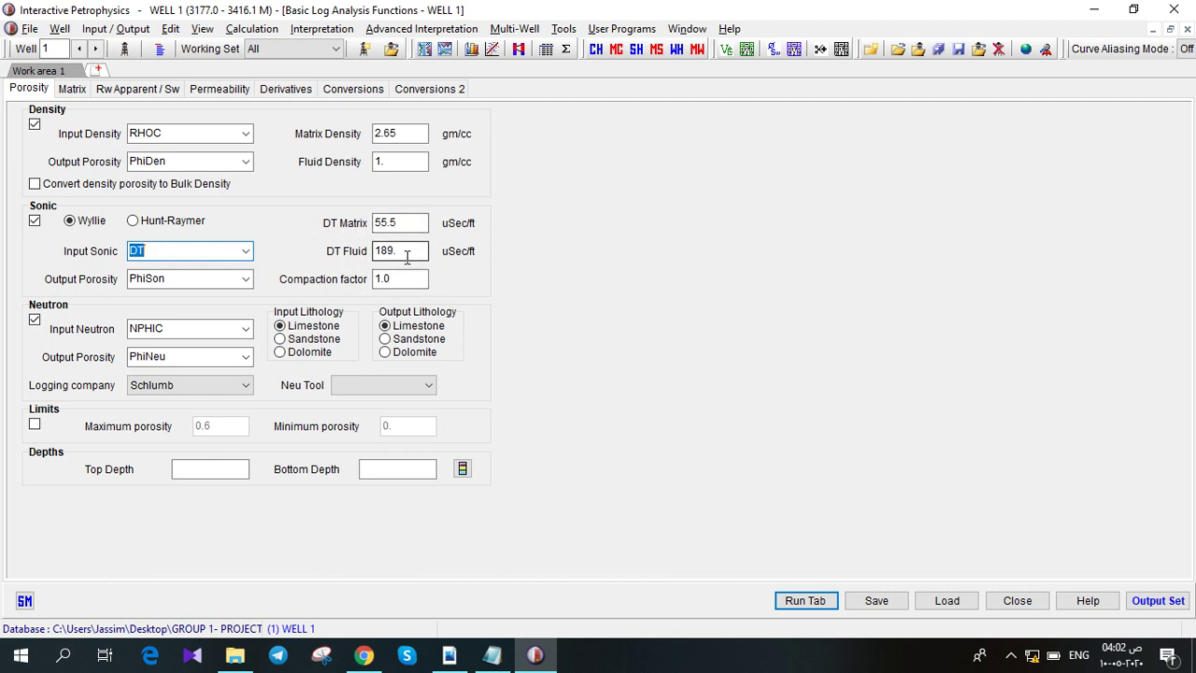
double_click(411, 224)
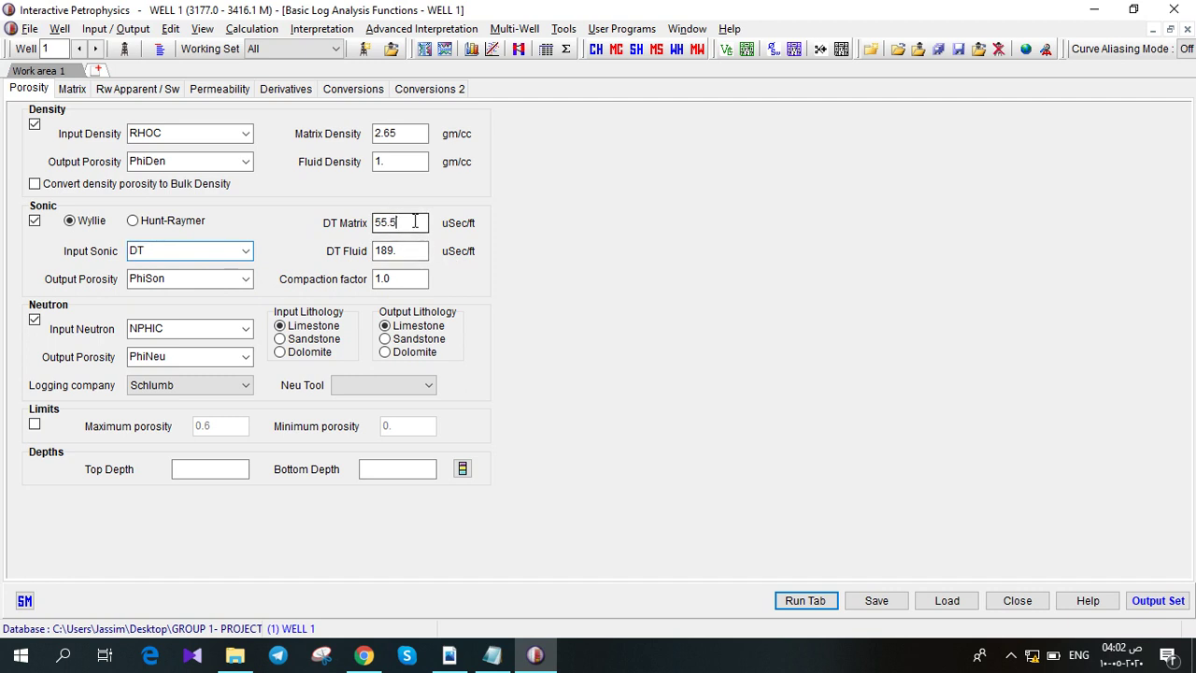
double_click(408, 248)
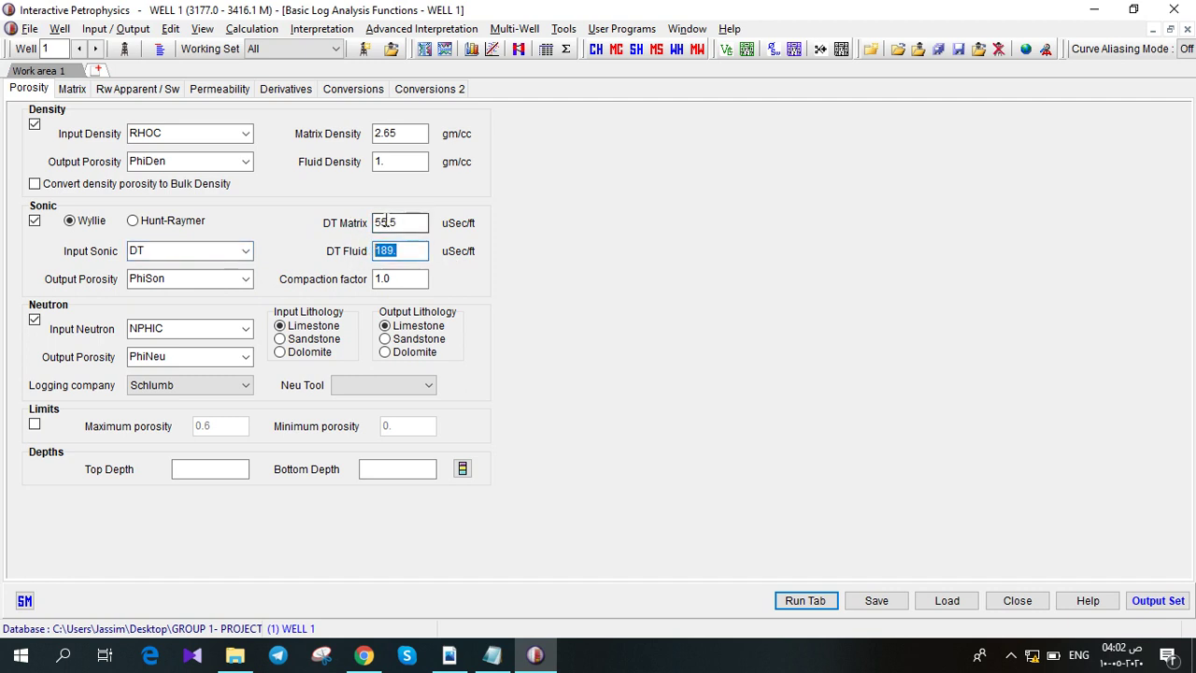
double_click(411, 225)
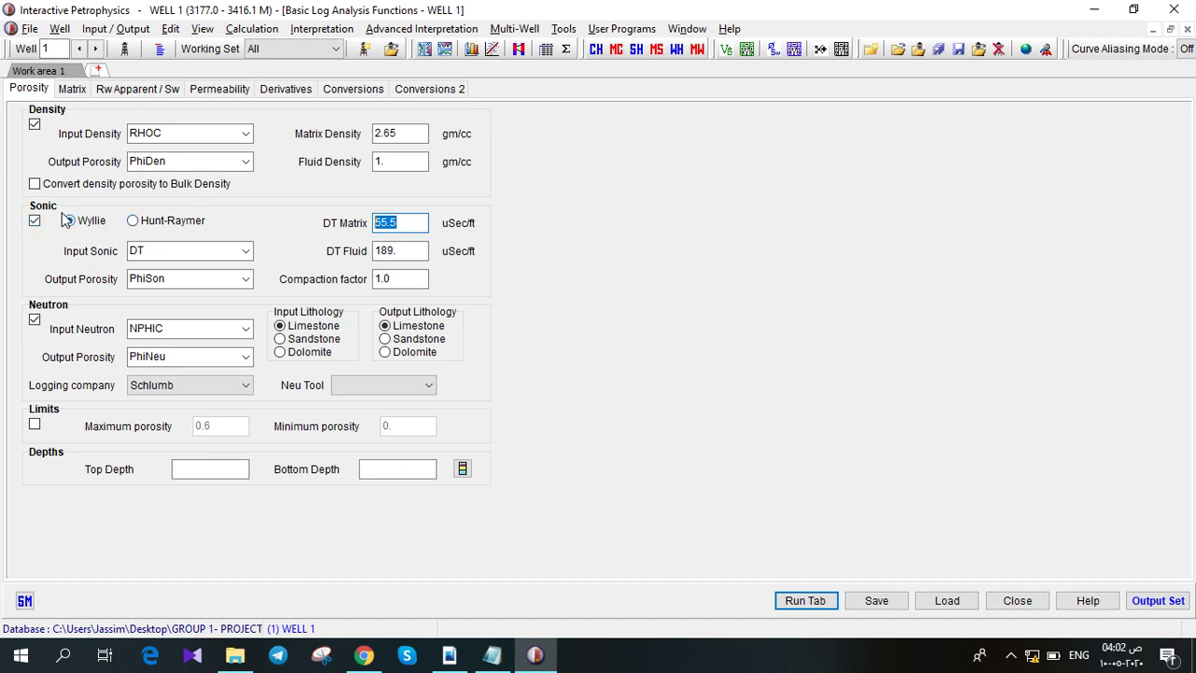
- Name the sonic output porosity PhiSonw, compare the Hunt-Raymer option, and select the Wyllie method
left_click(166, 284)
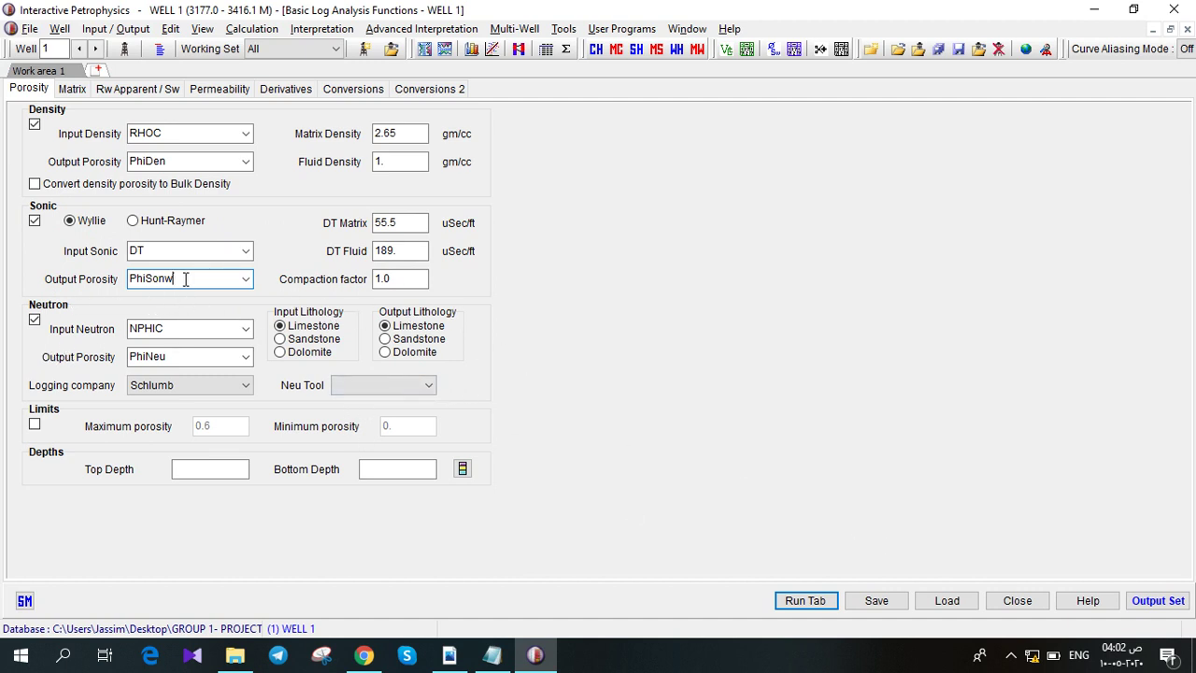
left_click(132, 221)
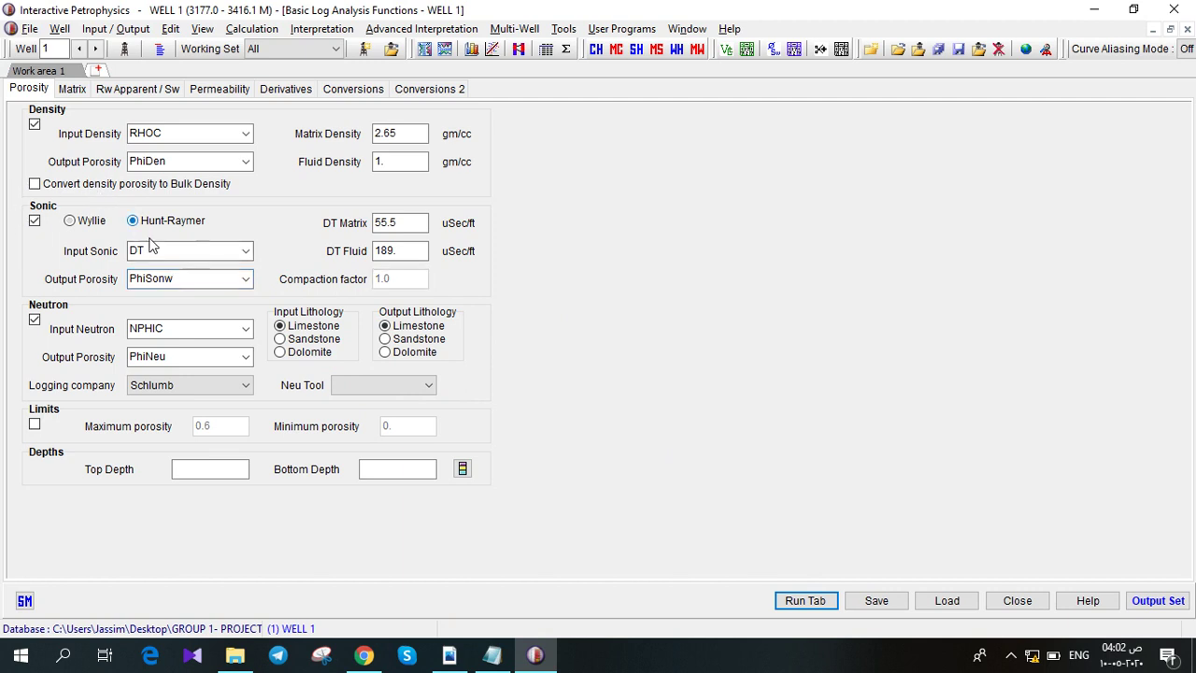
double_click(182, 279)
left_click(175, 279)
left_click(70, 222)
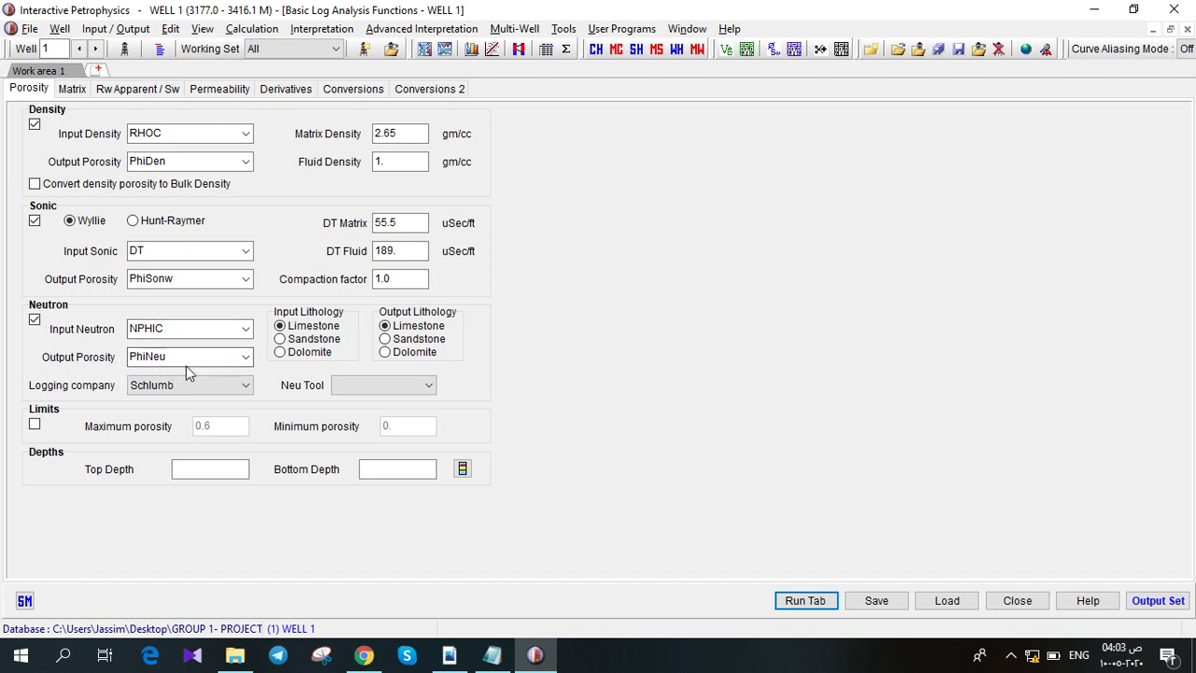
- Set the neutron tool to CNL and run the porosity calculations
left_click(426, 389)
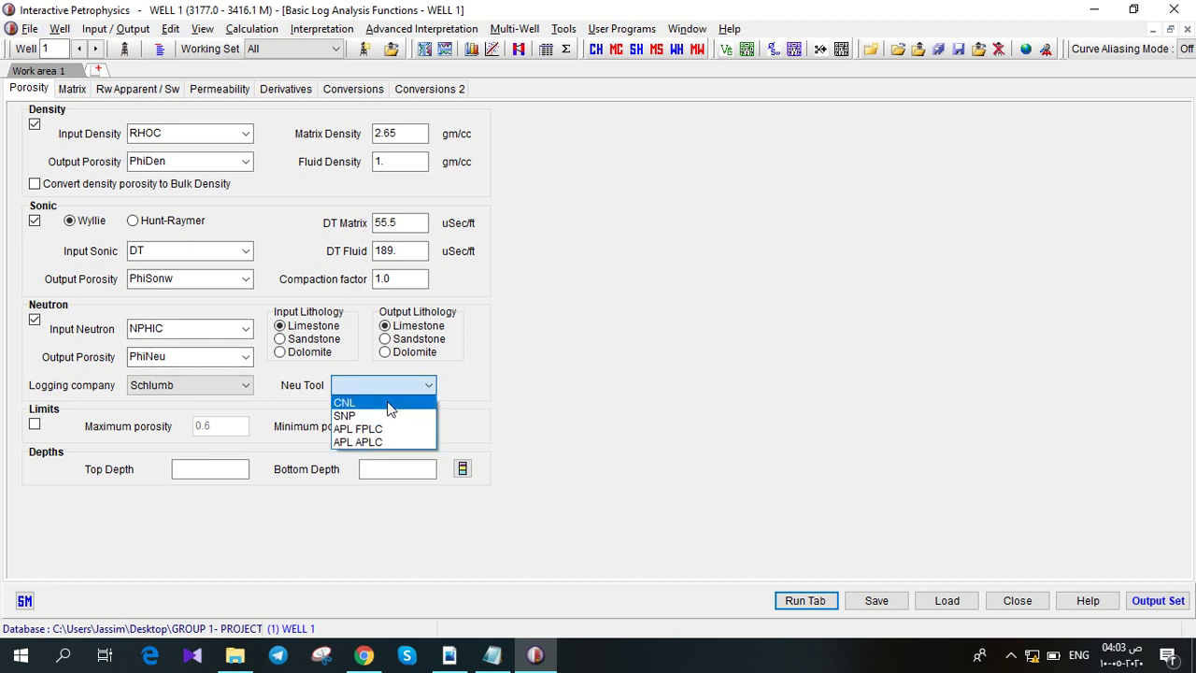
left_click(390, 405)
left_click(426, 386)
left_click(706, 355)
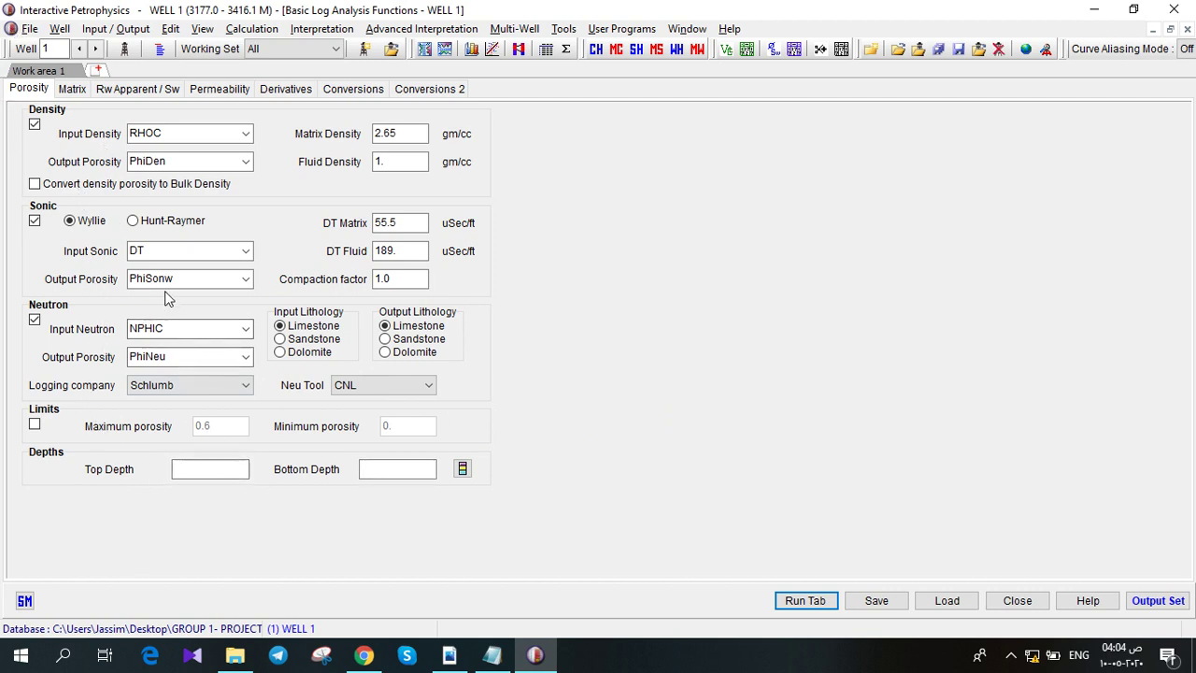
left_click(805, 602)
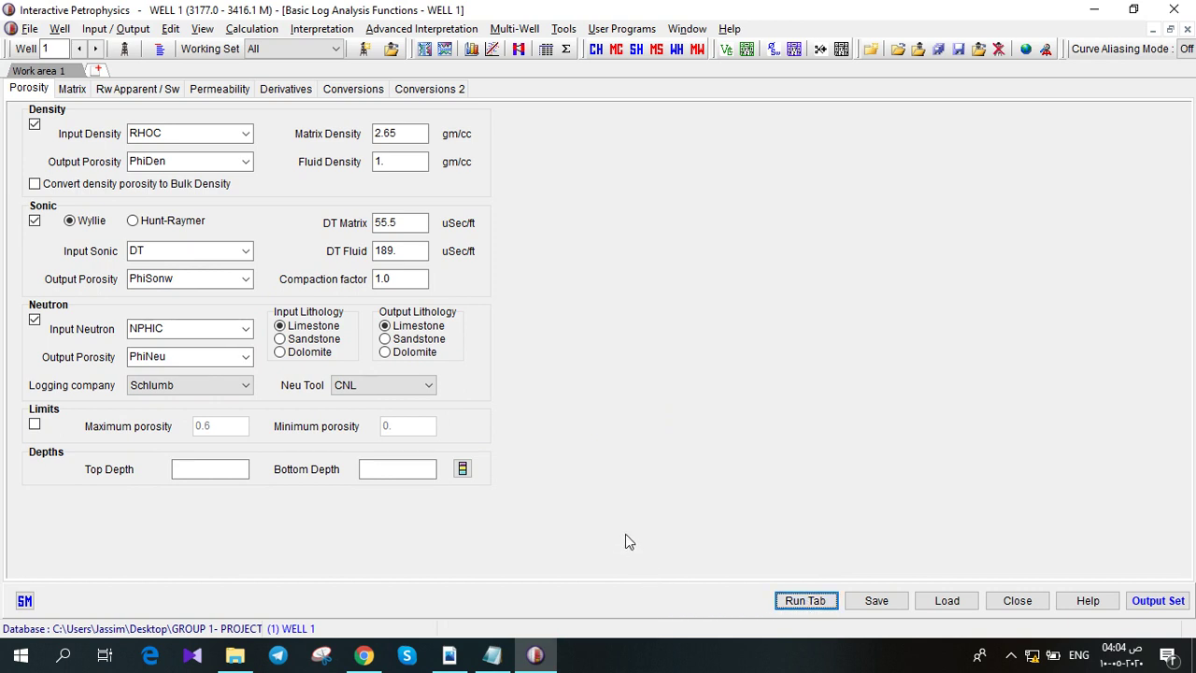
- Rename the sonic output porosity PhiSonh, run the porosity calculations with the Hunt-Raymer method, and close the functions
double_click(171, 277)
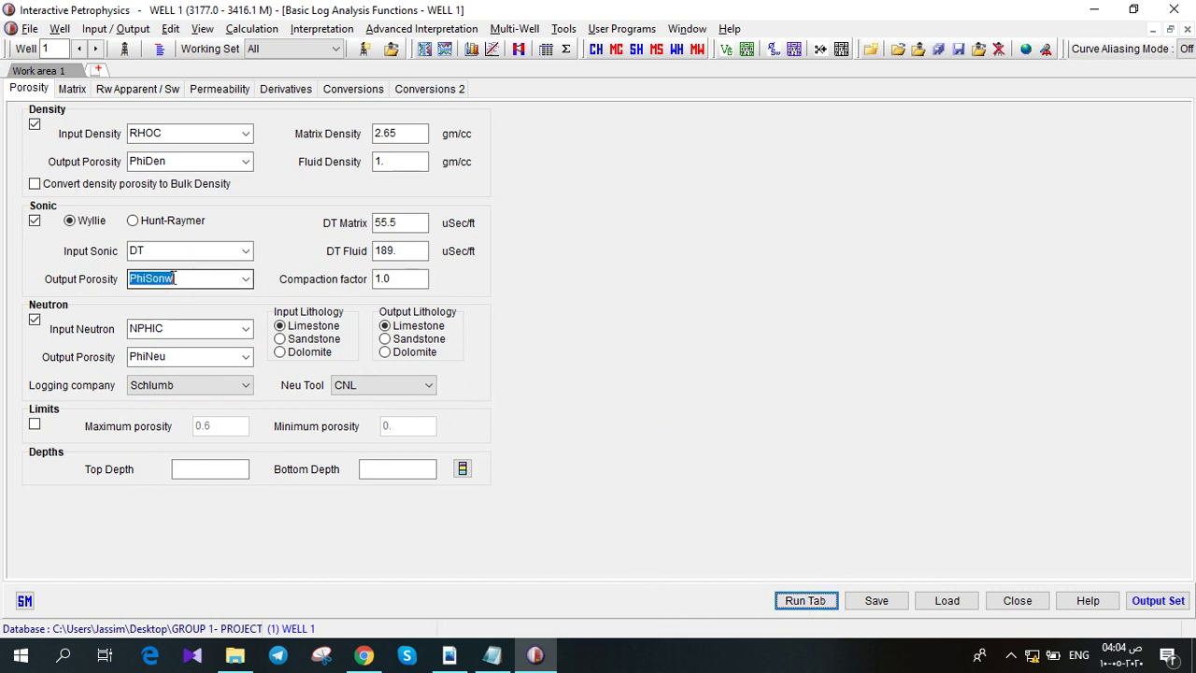
left_click(174, 277)
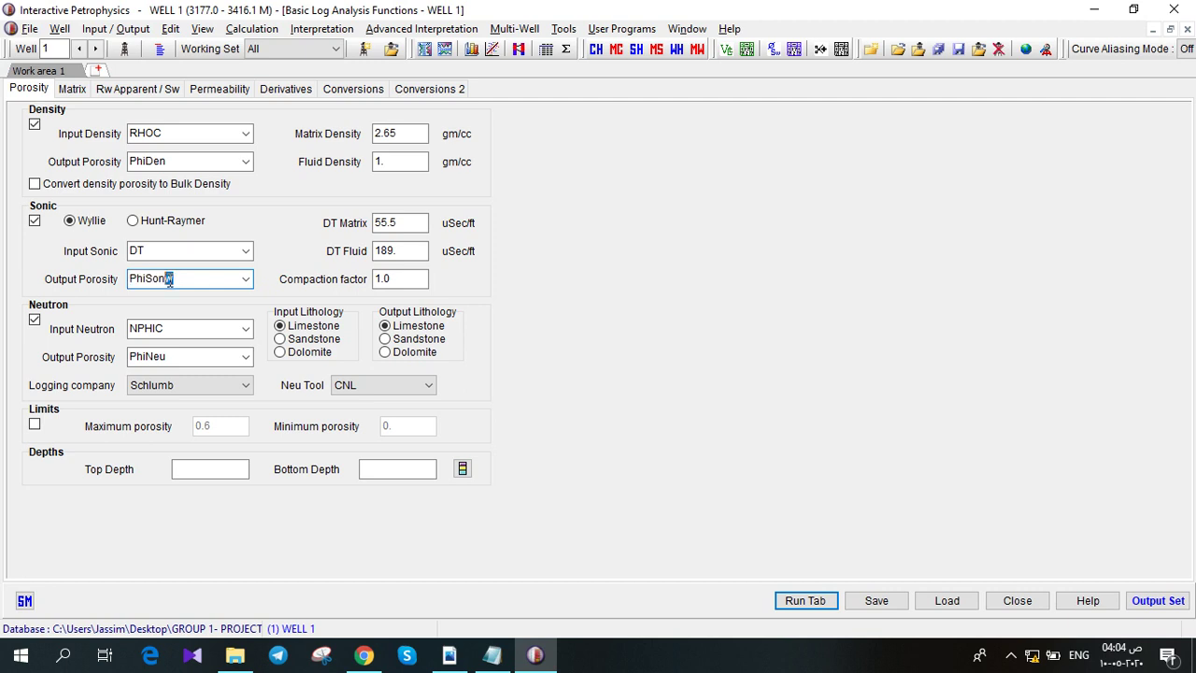
type("h")
left_click(133, 221)
left_click(825, 601)
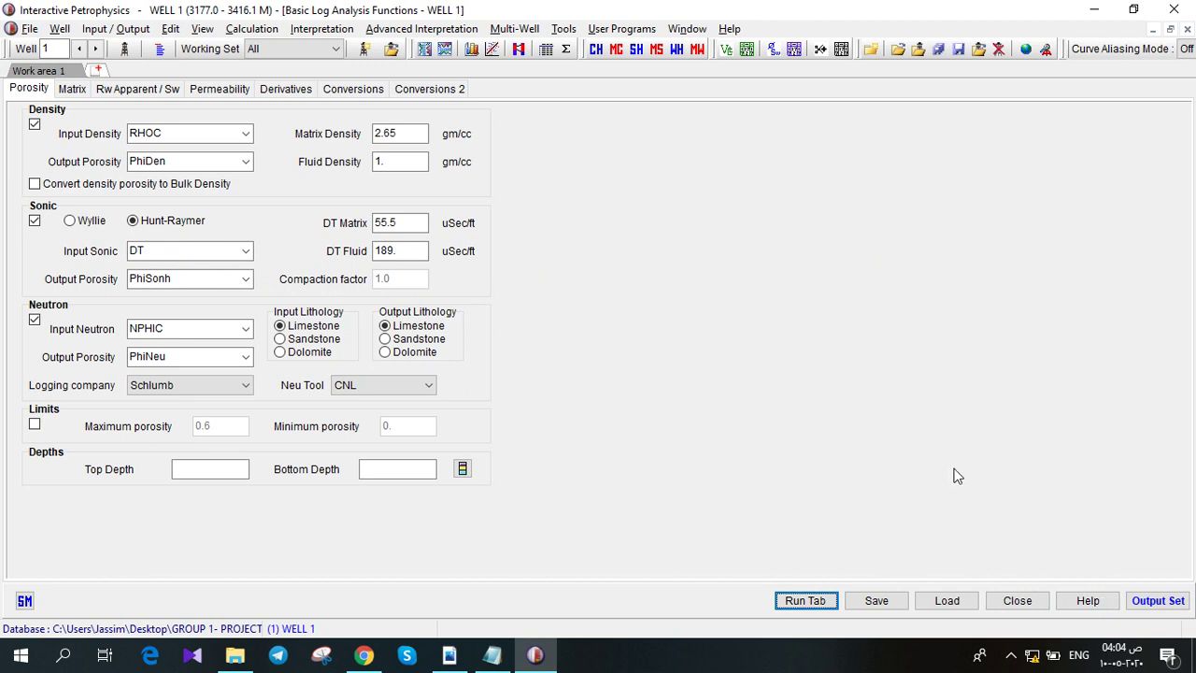
left_click(1021, 602)
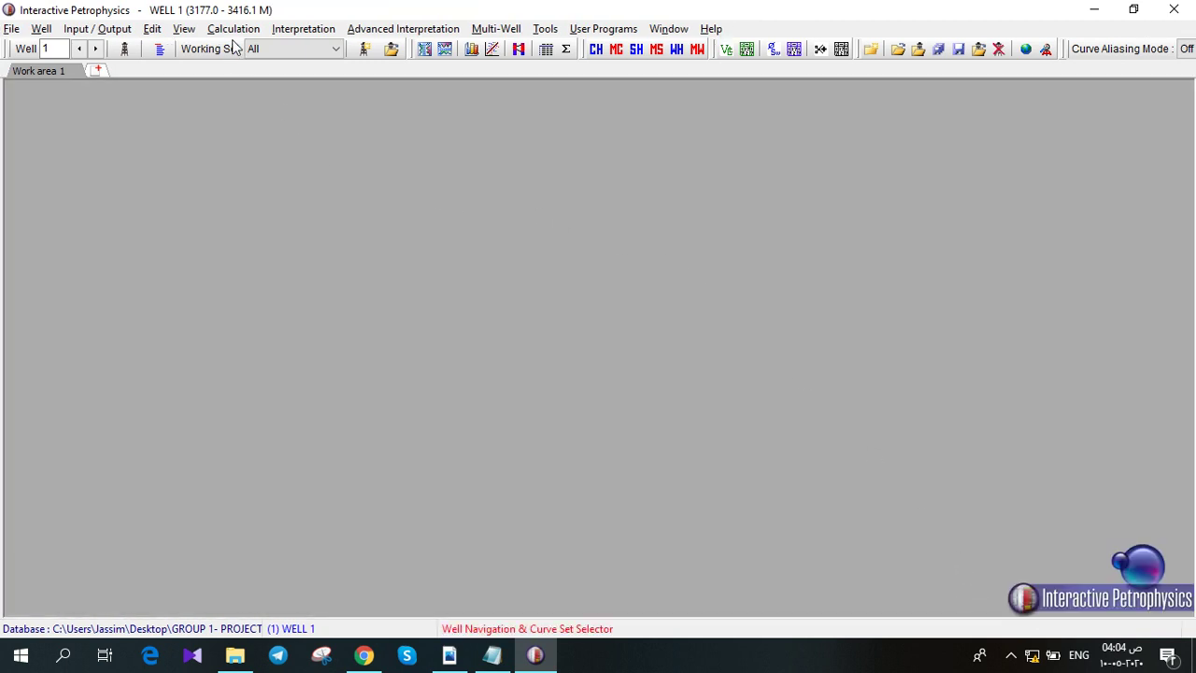
- Open Basic Log Analysis for WELL 1 and make its plot at full size
left_click(302, 29)
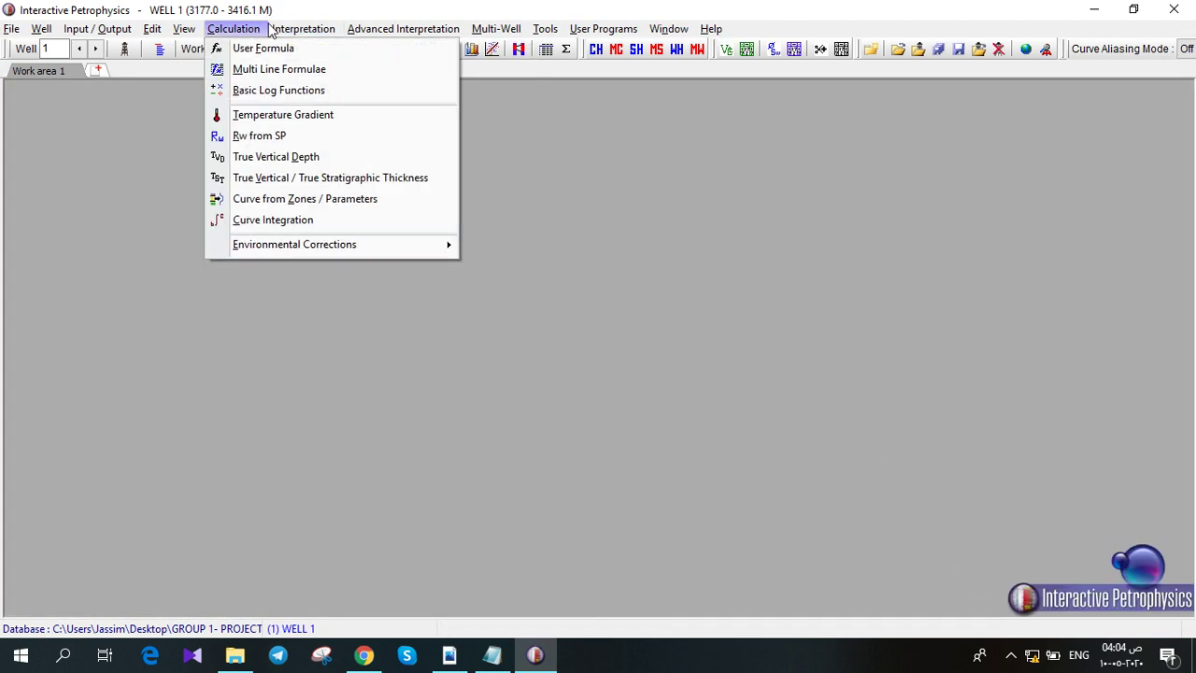
left_click(323, 51)
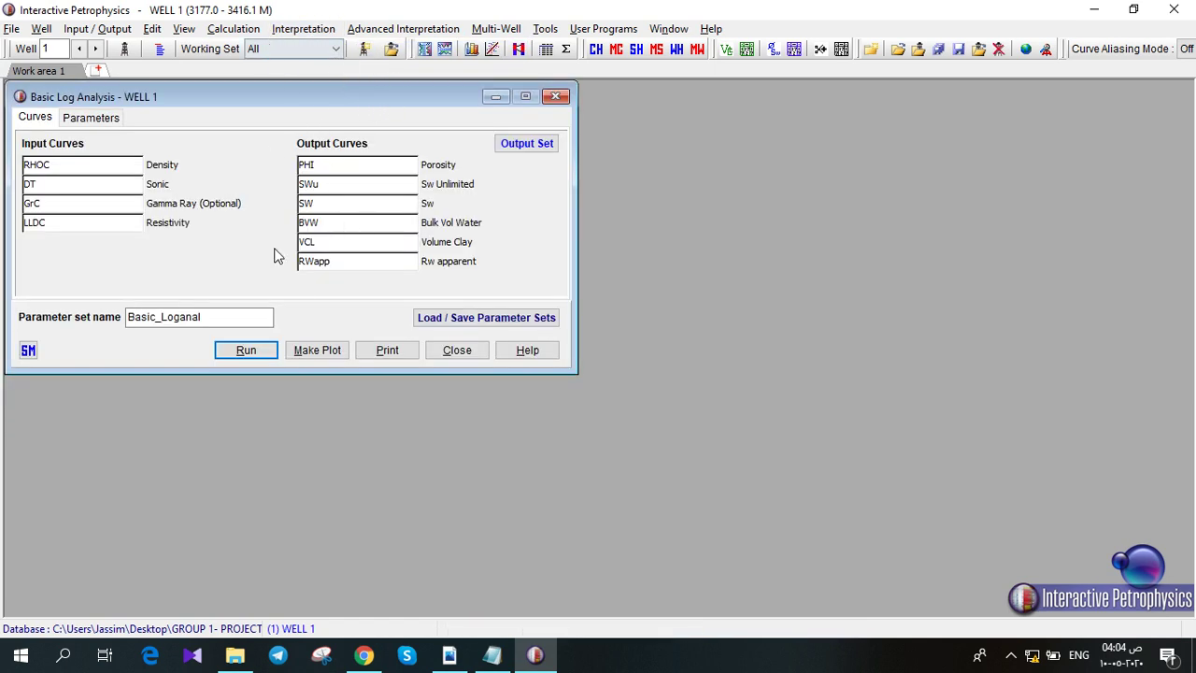
left_click(328, 351)
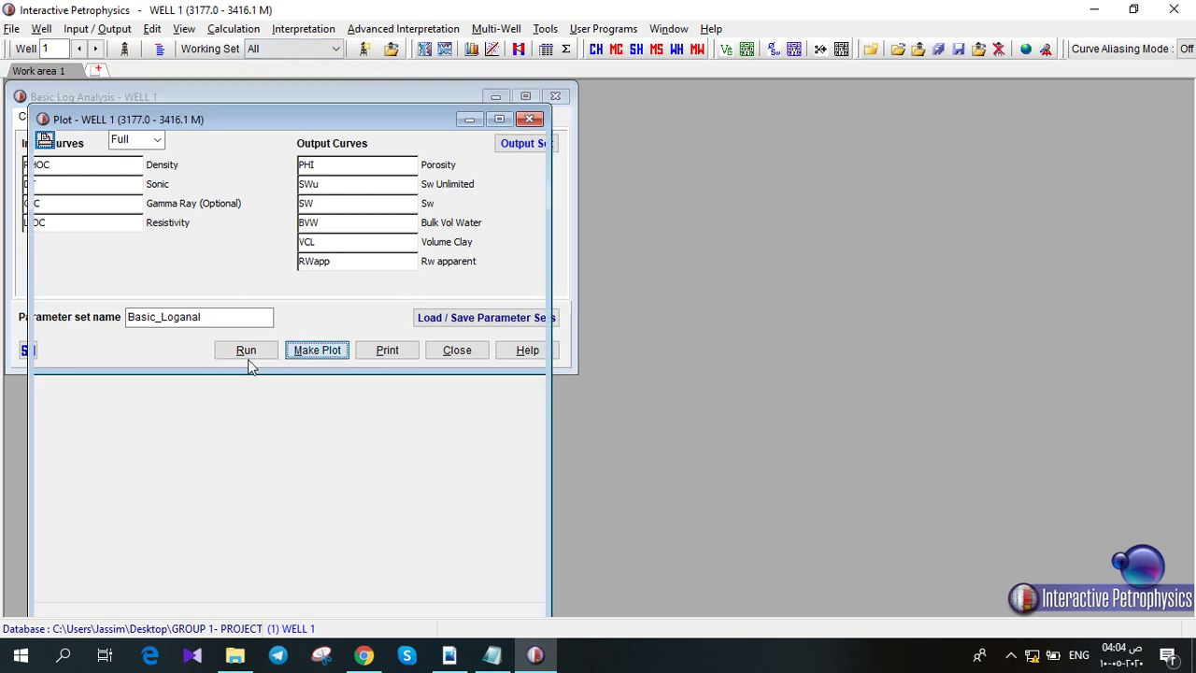
left_click(512, 118)
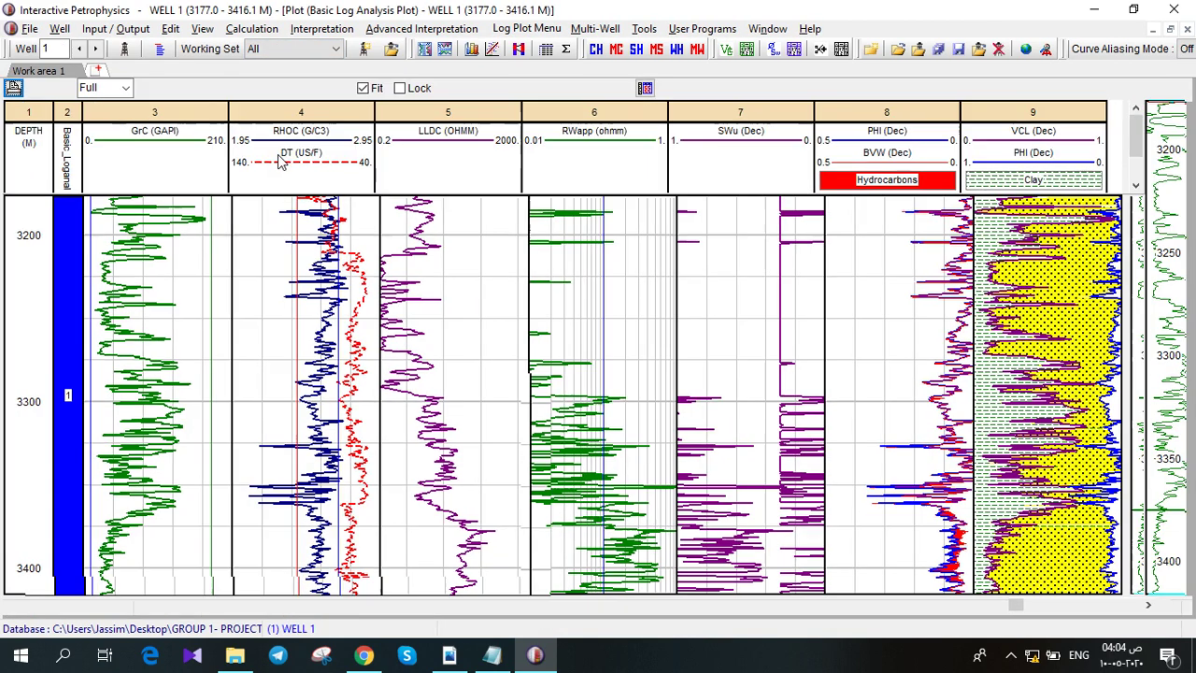
- Delete the GrC track and the combined RHOC and DT track from the Basic Log Analysis plot
right_click(193, 280)
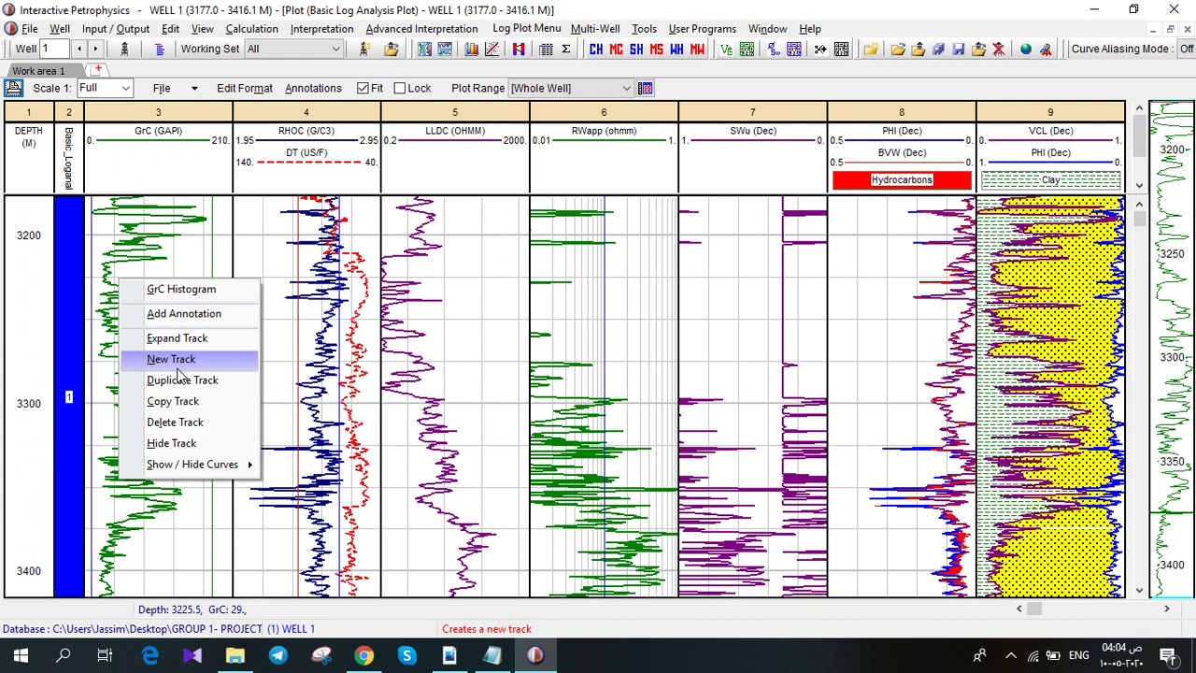
left_click(195, 421)
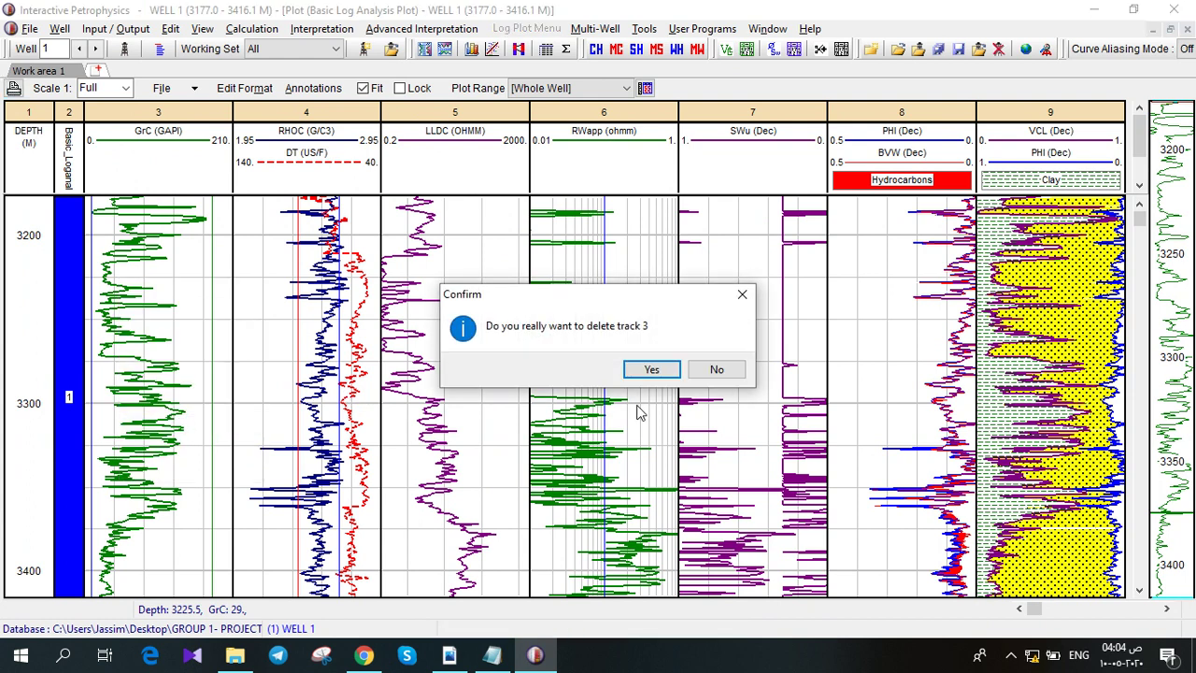
left_click(651, 369)
right_click(132, 372)
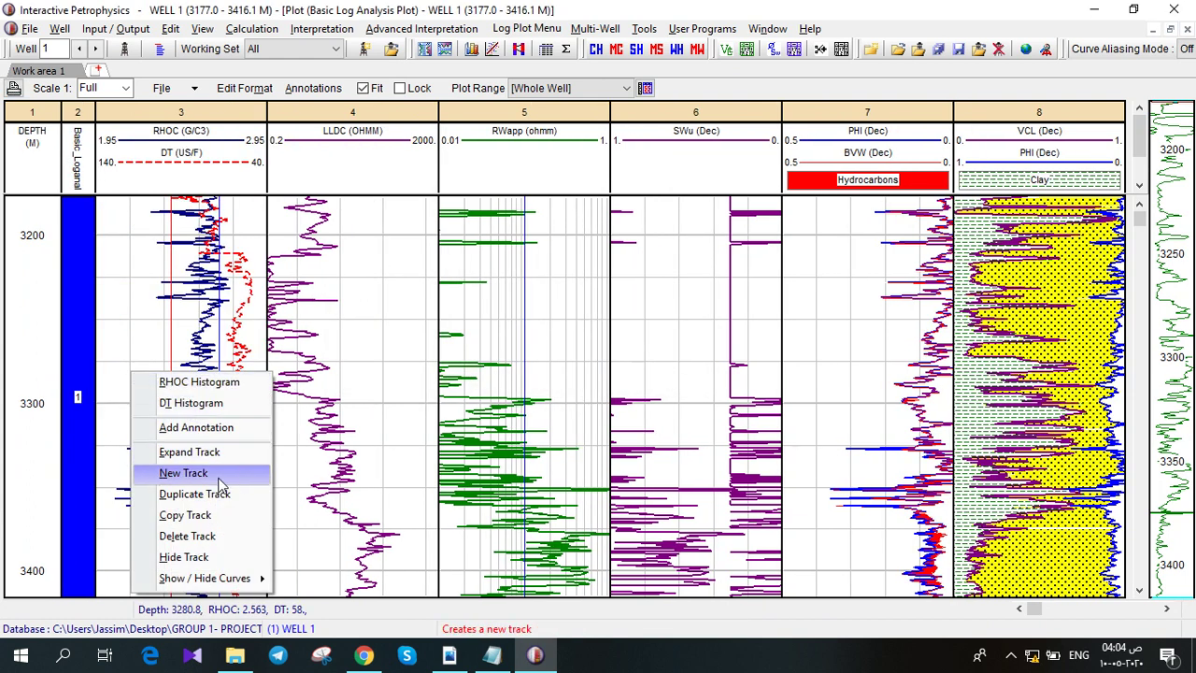
left_click(187, 535)
left_click(652, 369)
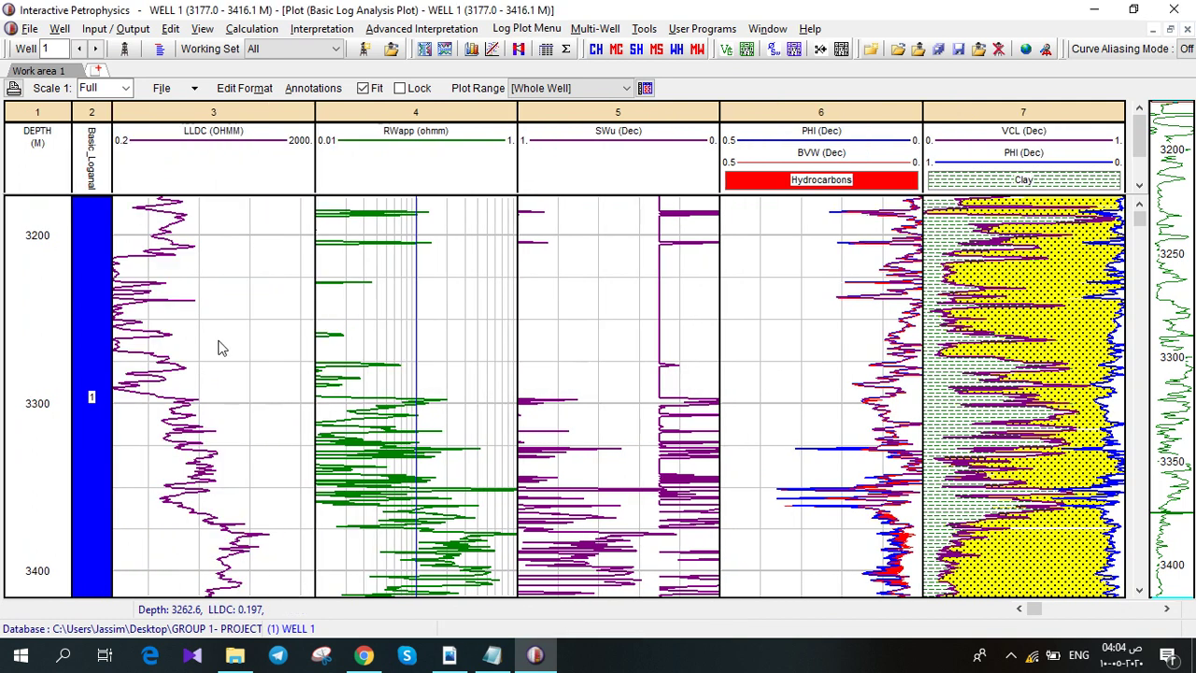
- Delete the LLDC, RWapp and SWu tracks from the Basic Log Analysis plot
right_click(217, 348)
left_click(249, 487)
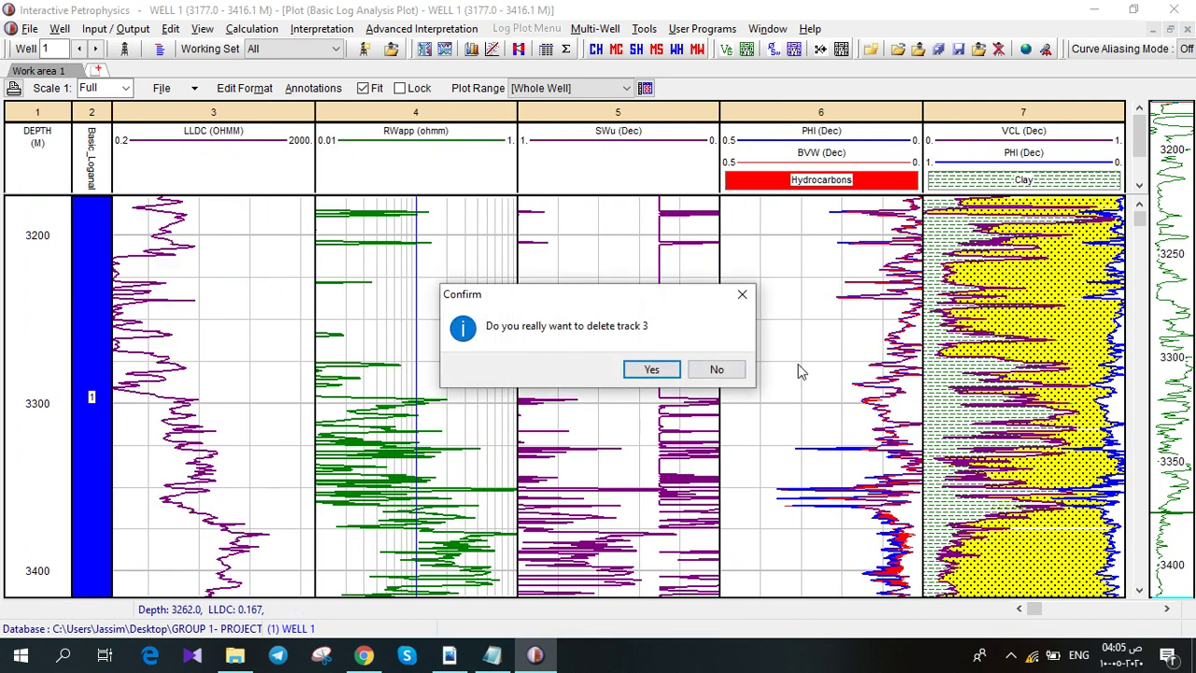
left_click(652, 369)
right_click(242, 370)
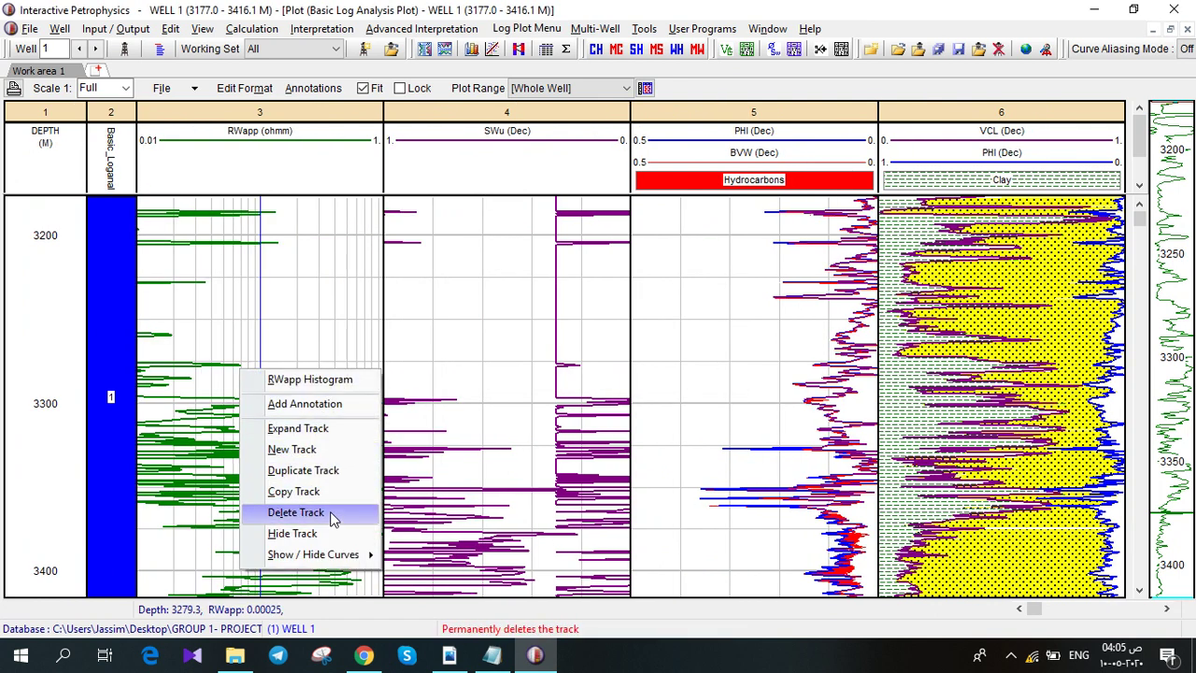
left_click(295, 512)
left_click(652, 370)
right_click(195, 383)
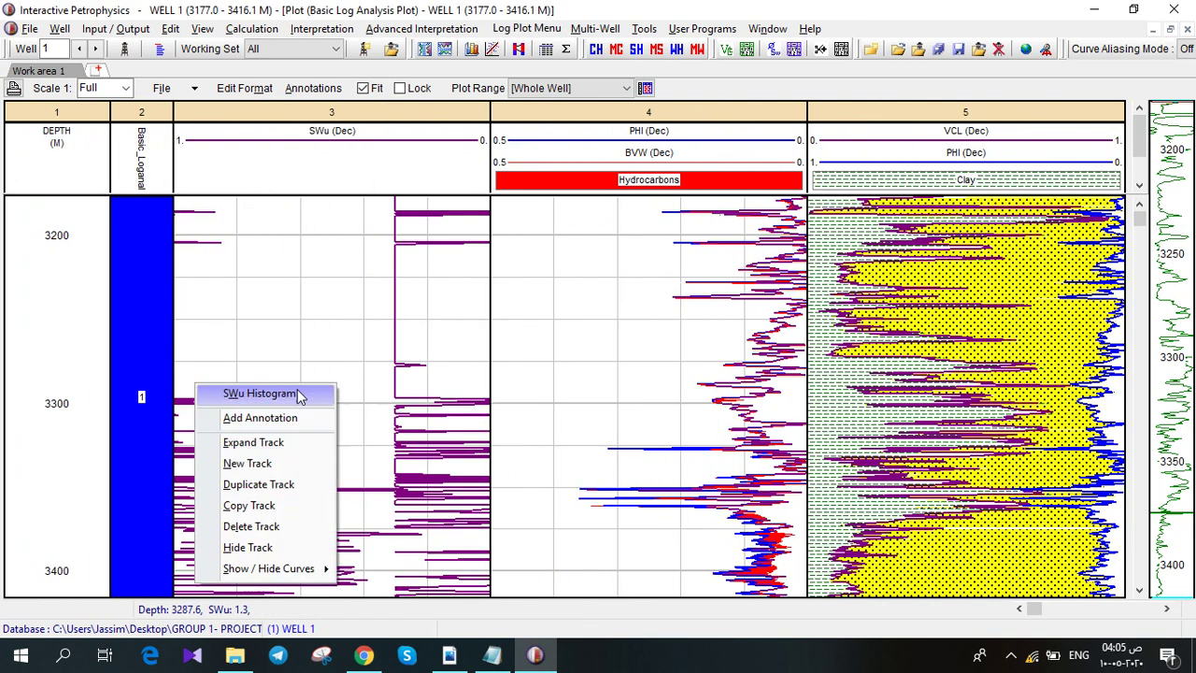
left_click(250, 526)
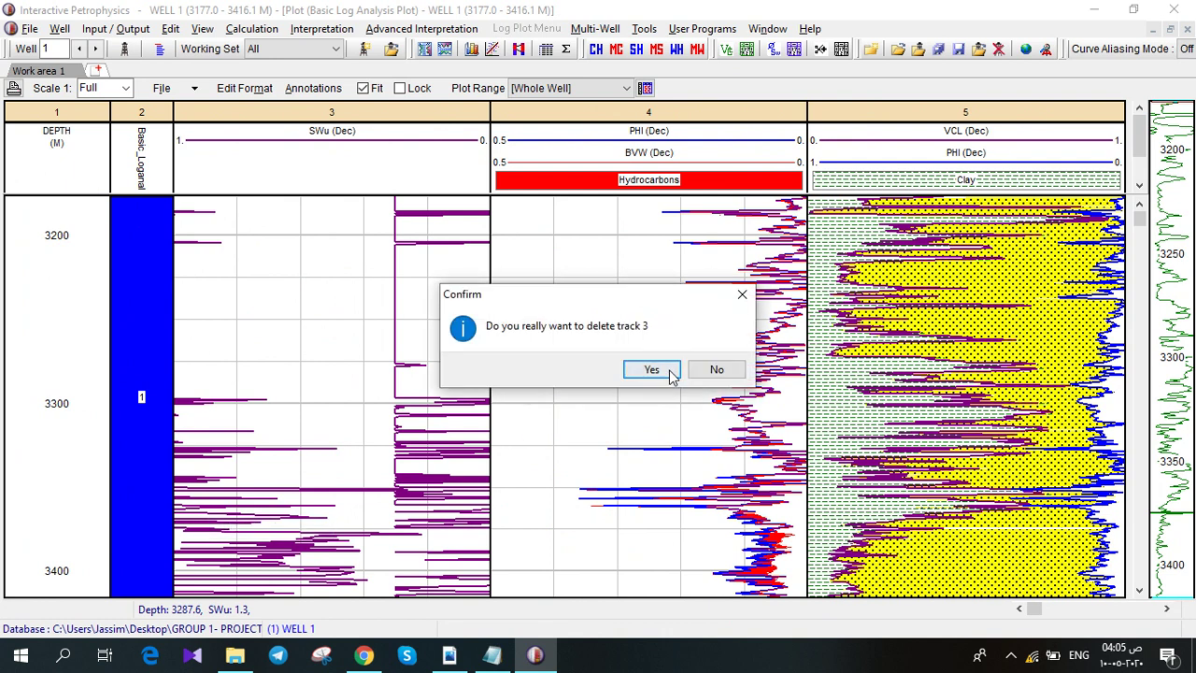
left_click(651, 370)
- Delete the PHI/BVW hydrocarbons track and the VCL/PHI clay track from the plot
right_click(330, 340)
left_click(419, 505)
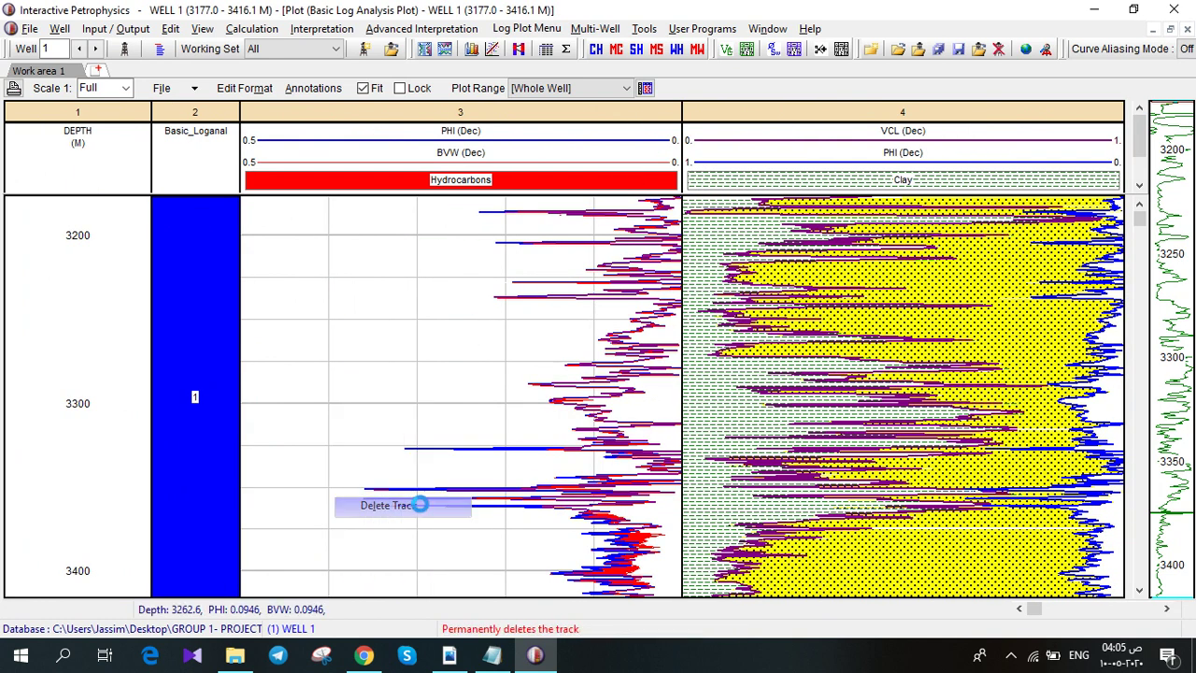
left_click(651, 370)
right_click(460, 373)
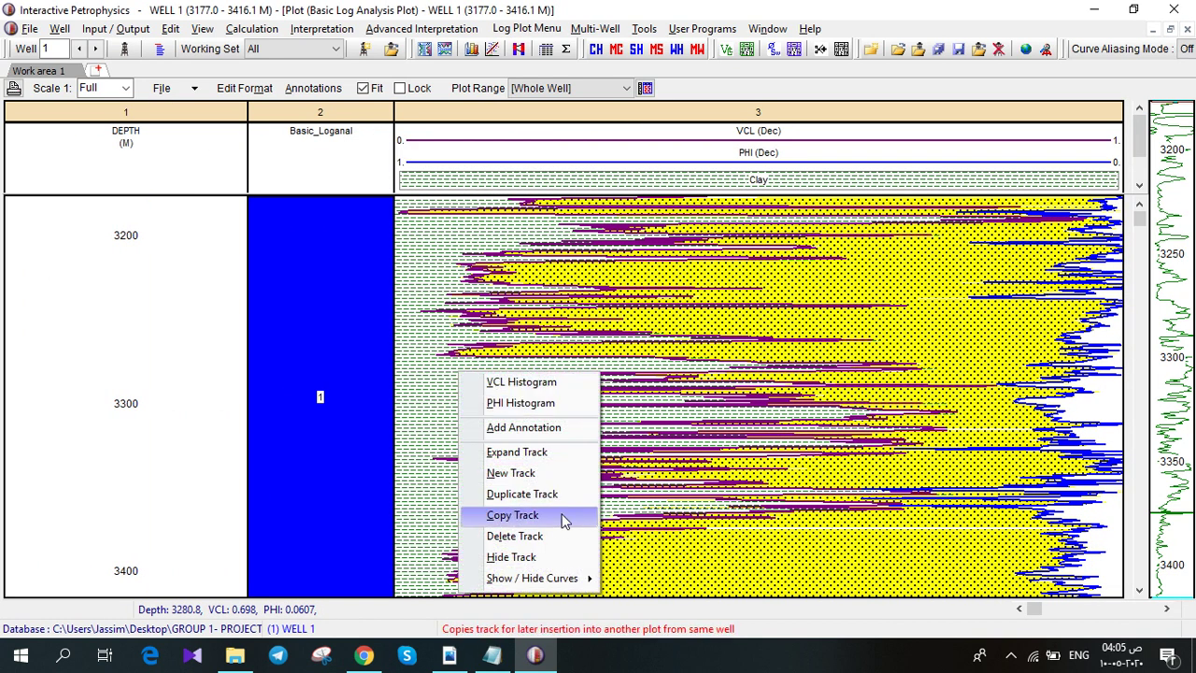
left_click(548, 537)
left_click(648, 370)
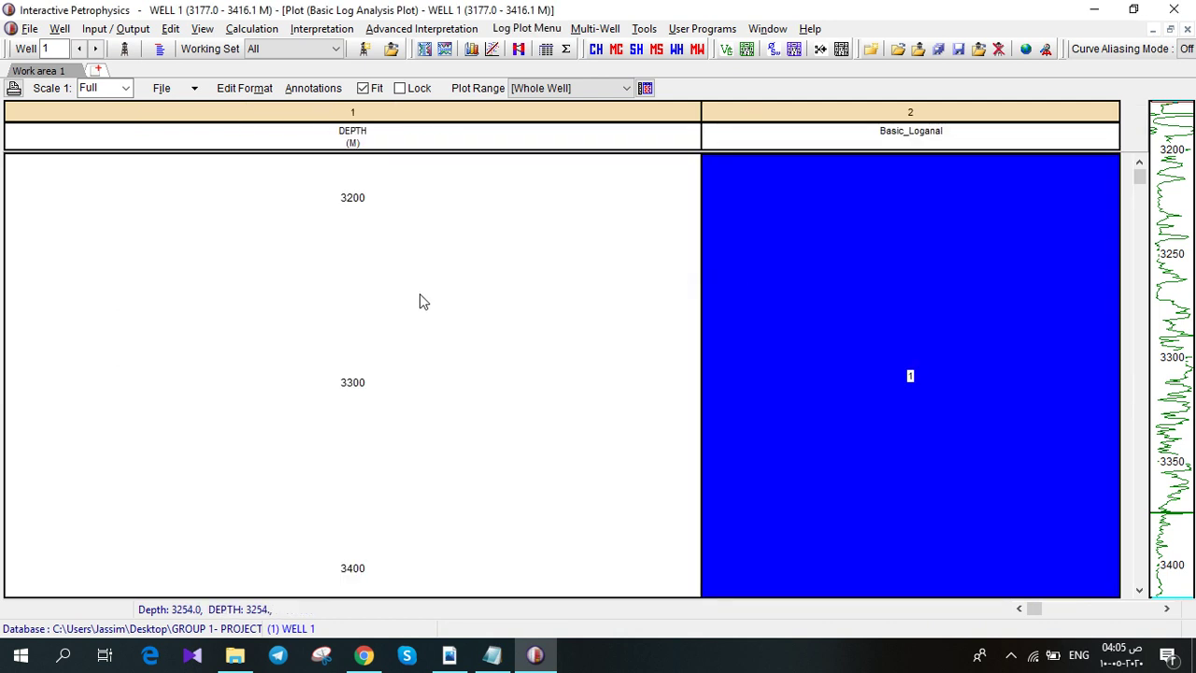
- Add three empty tracks between the DEPTH and Basic_Loganal tracks
right_click(480, 289)
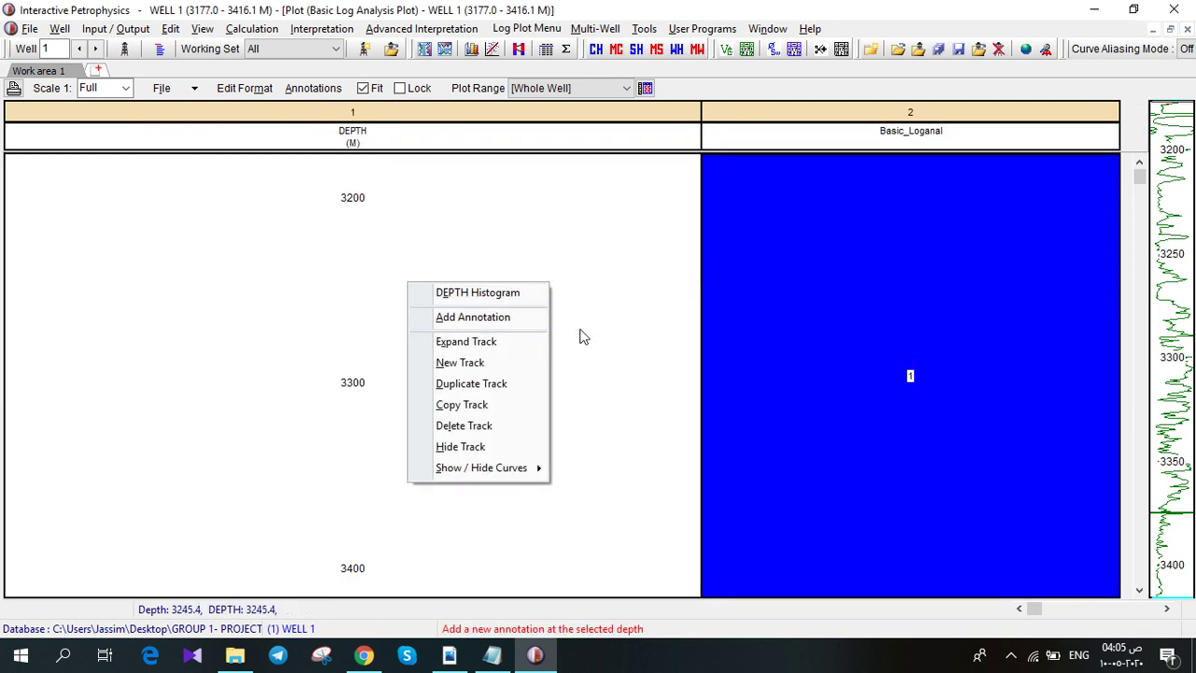
left_click(512, 375)
right_click(574, 342)
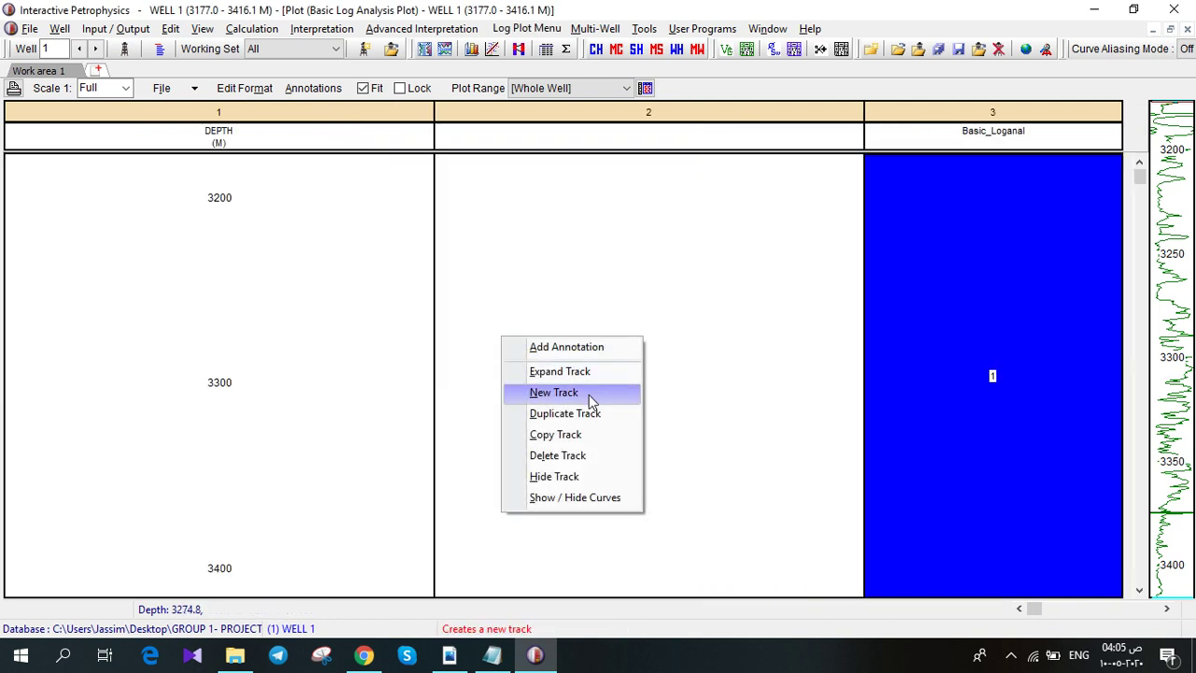
left_click(554, 392)
right_click(537, 311)
left_click(563, 368)
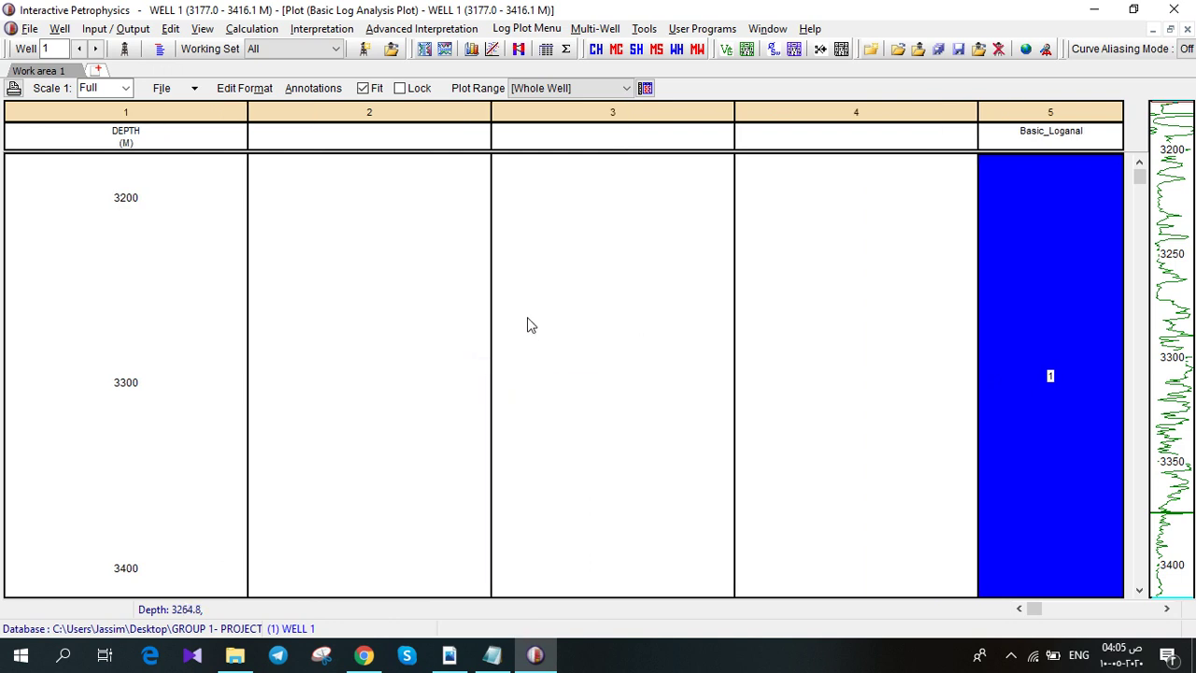
- Display the PhiDen curve in track 2 with a line width of 3
double_click(376, 136)
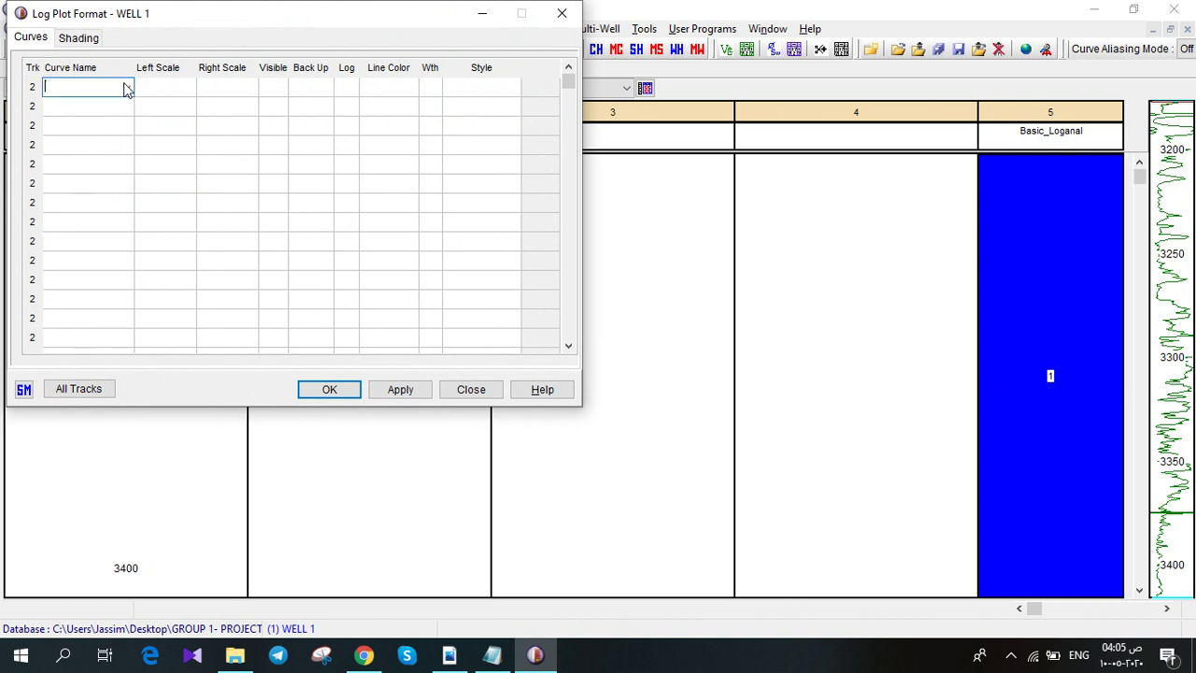
left_click(127, 88)
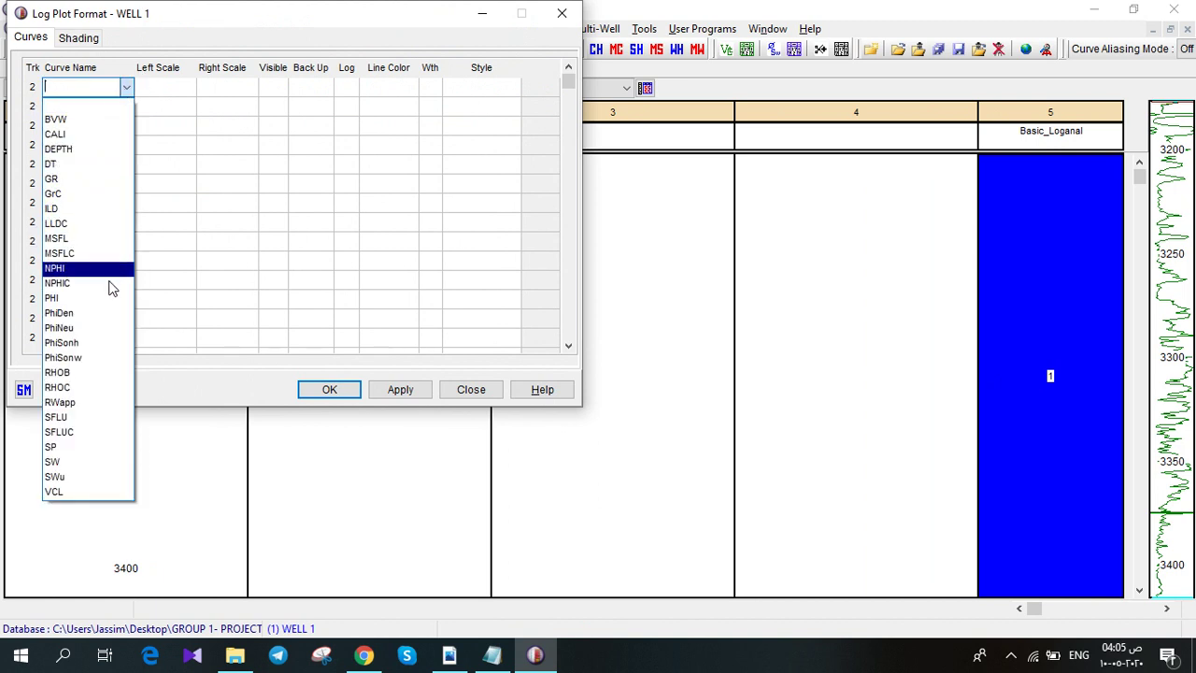
left_click(89, 316)
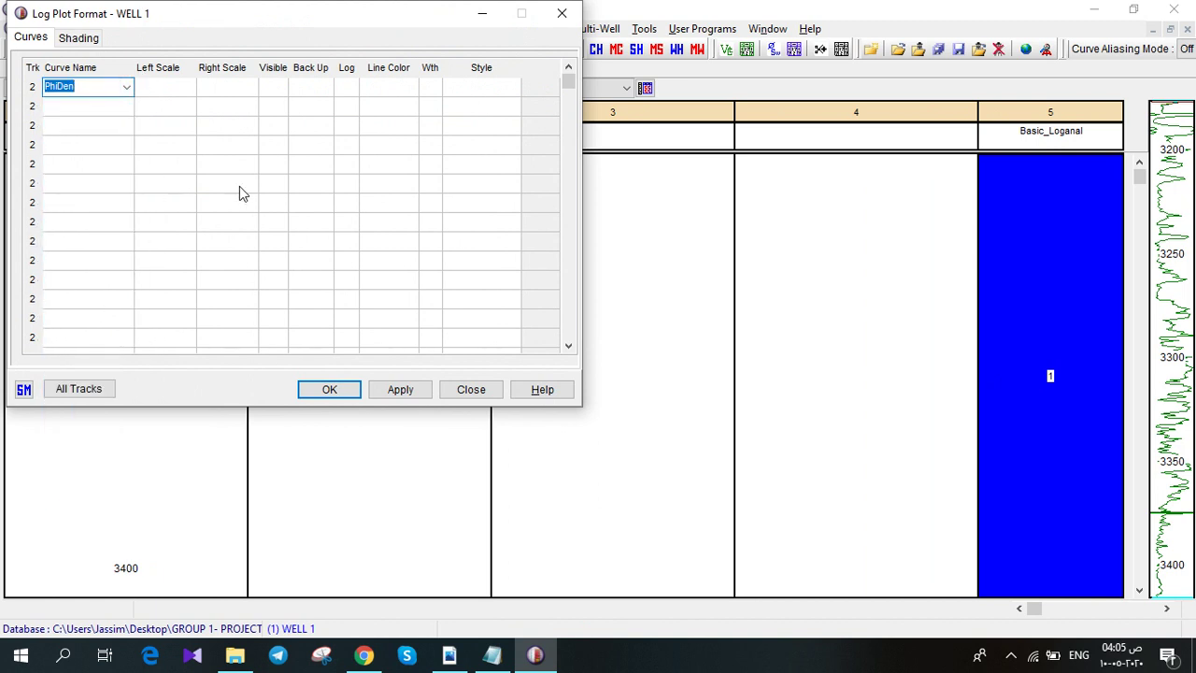
left_click(402, 391)
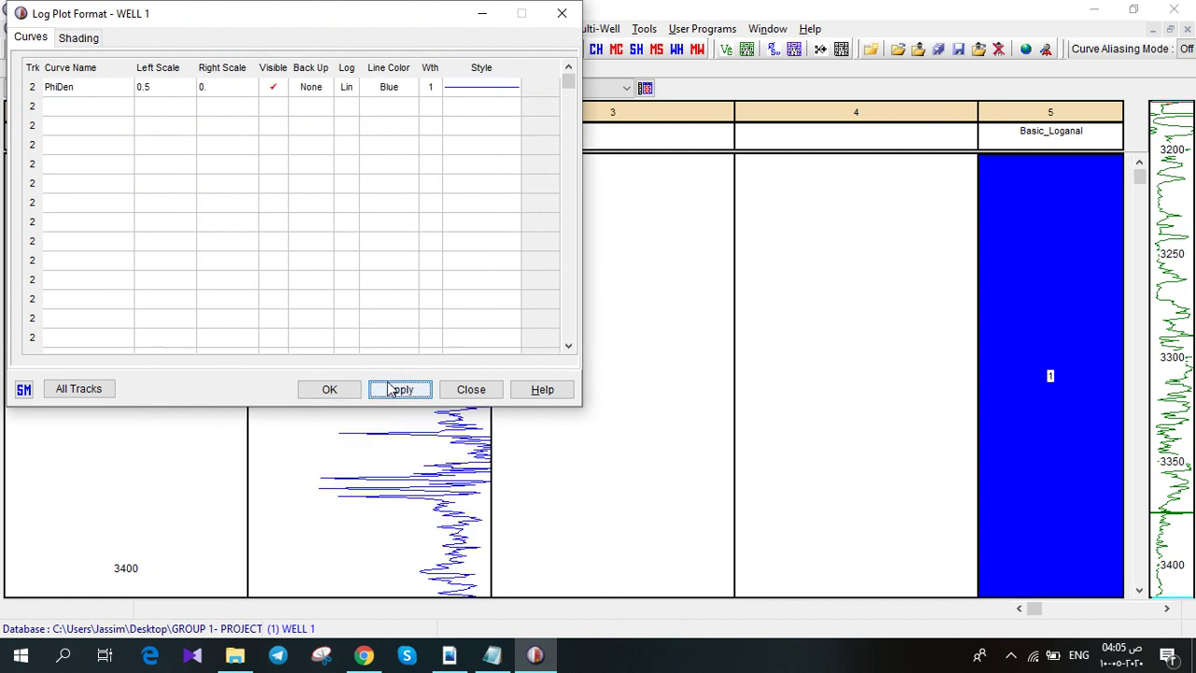
double_click(425, 86)
type("3")
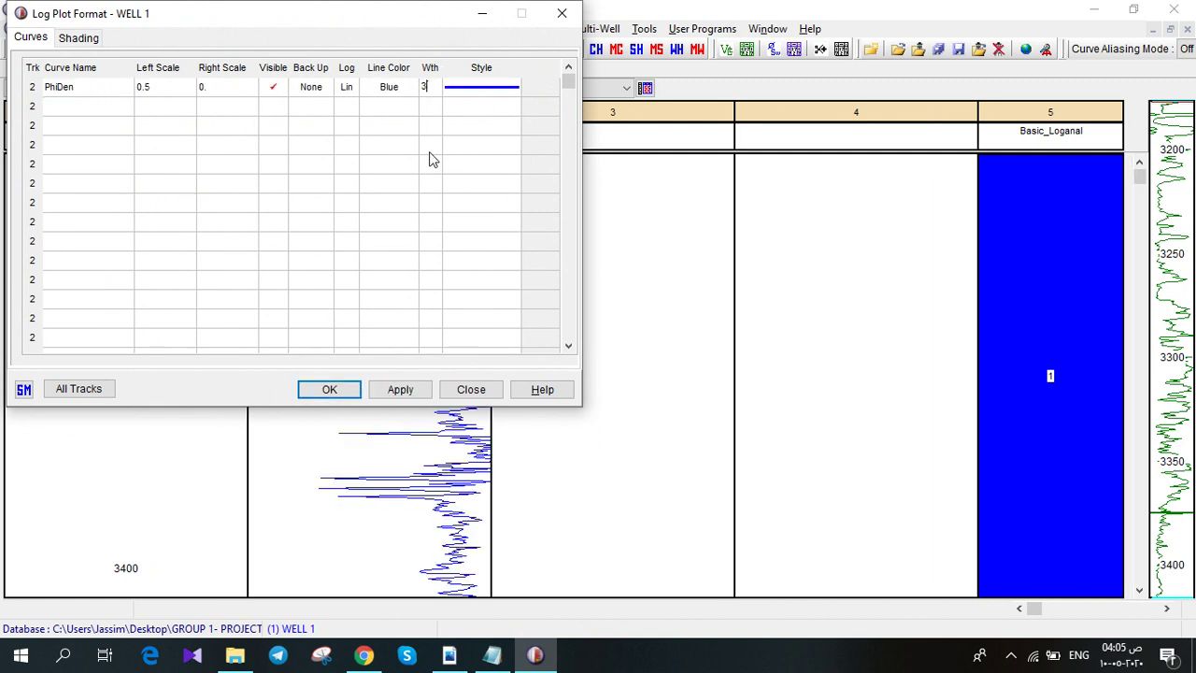
left_click(414, 392)
left_click(333, 390)
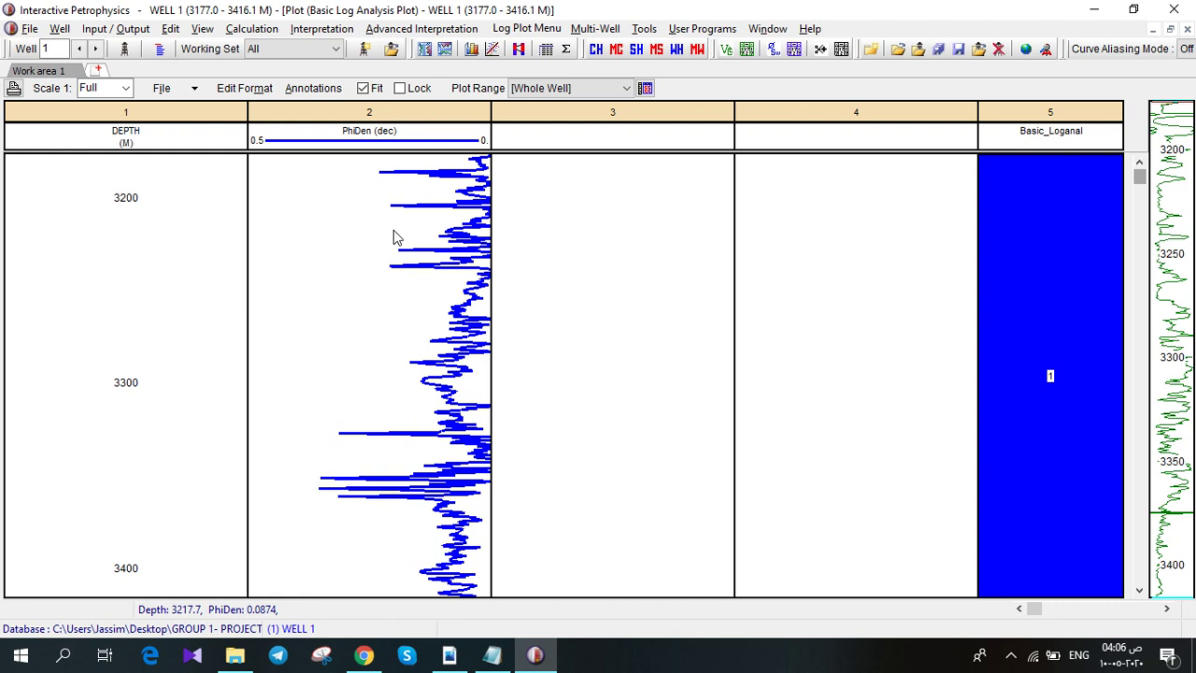
- Capture the DEPTH and PhiDen tracks with the Snipping Tool and close the snip without saving it
double_click(352, 516)
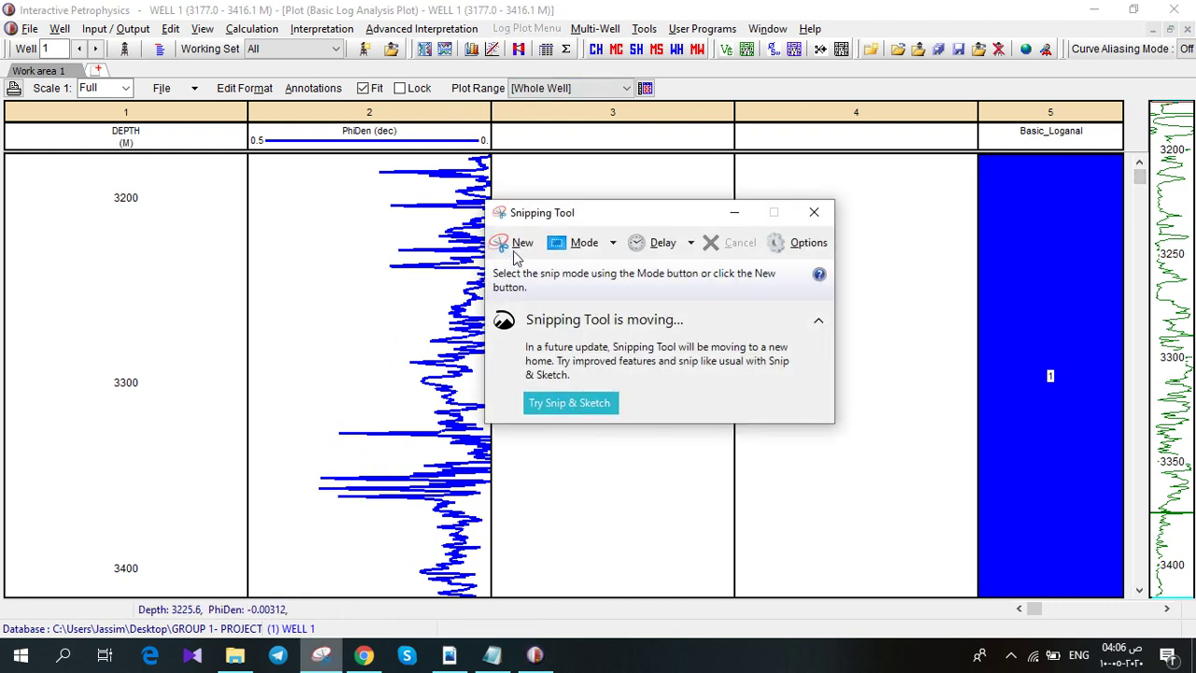
left_click(505, 241)
left_click_drag(491, 99, 3, 601)
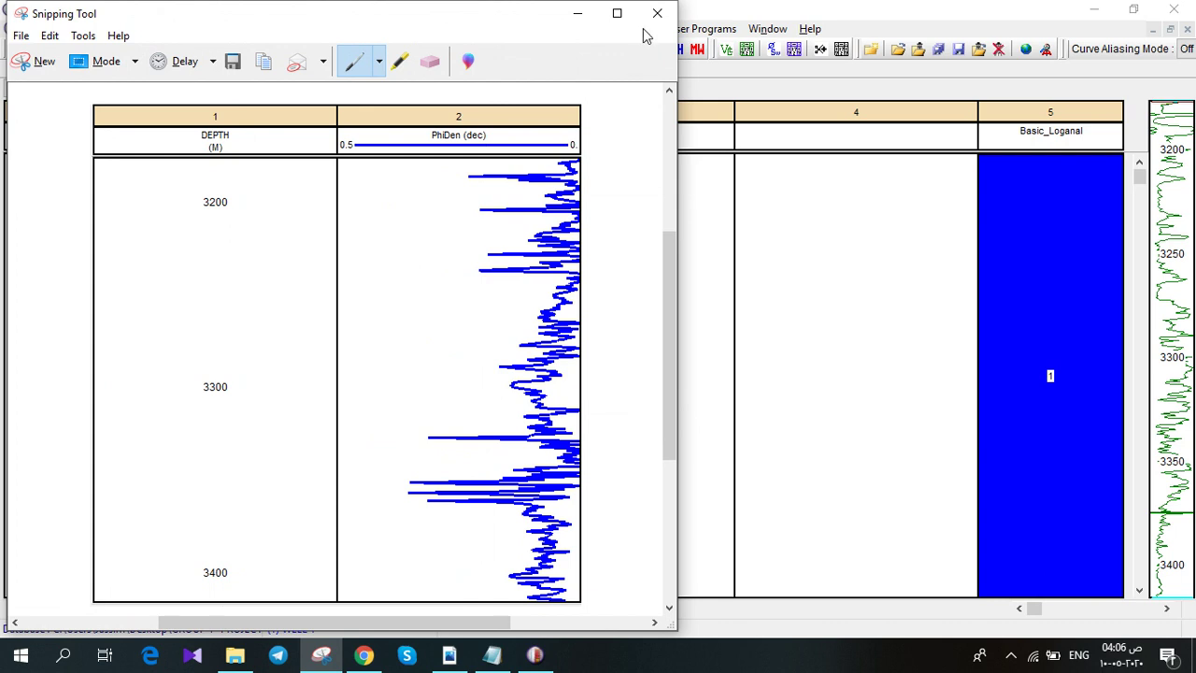
left_click(654, 16)
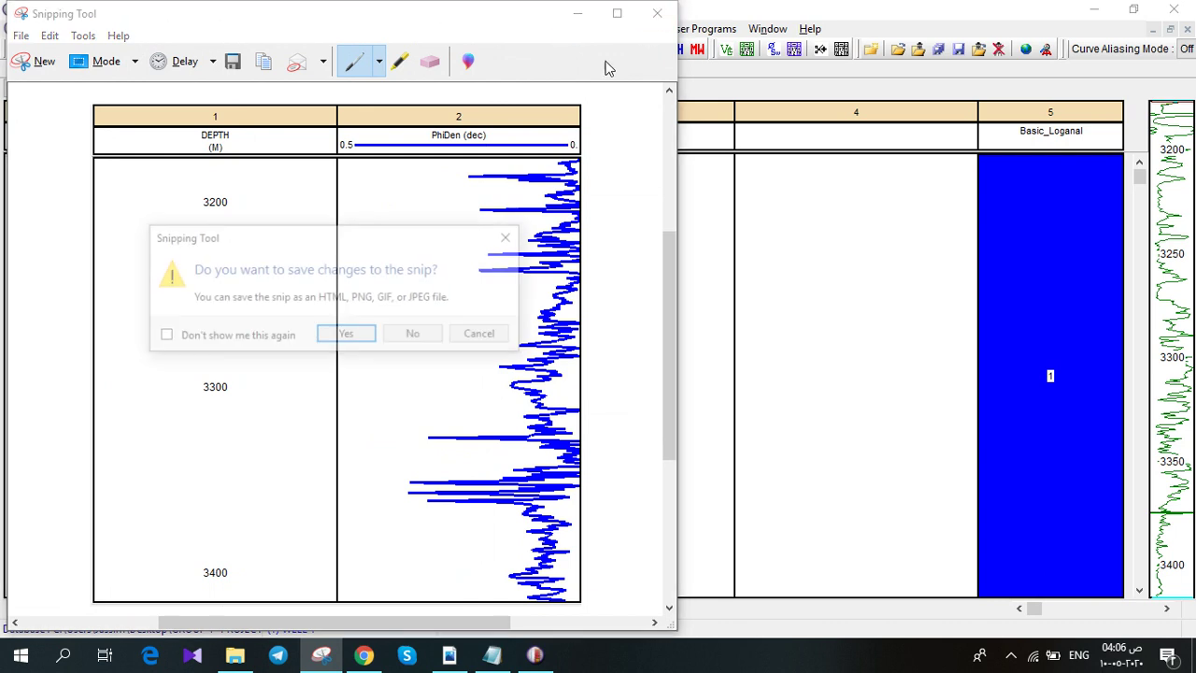
left_click(413, 340)
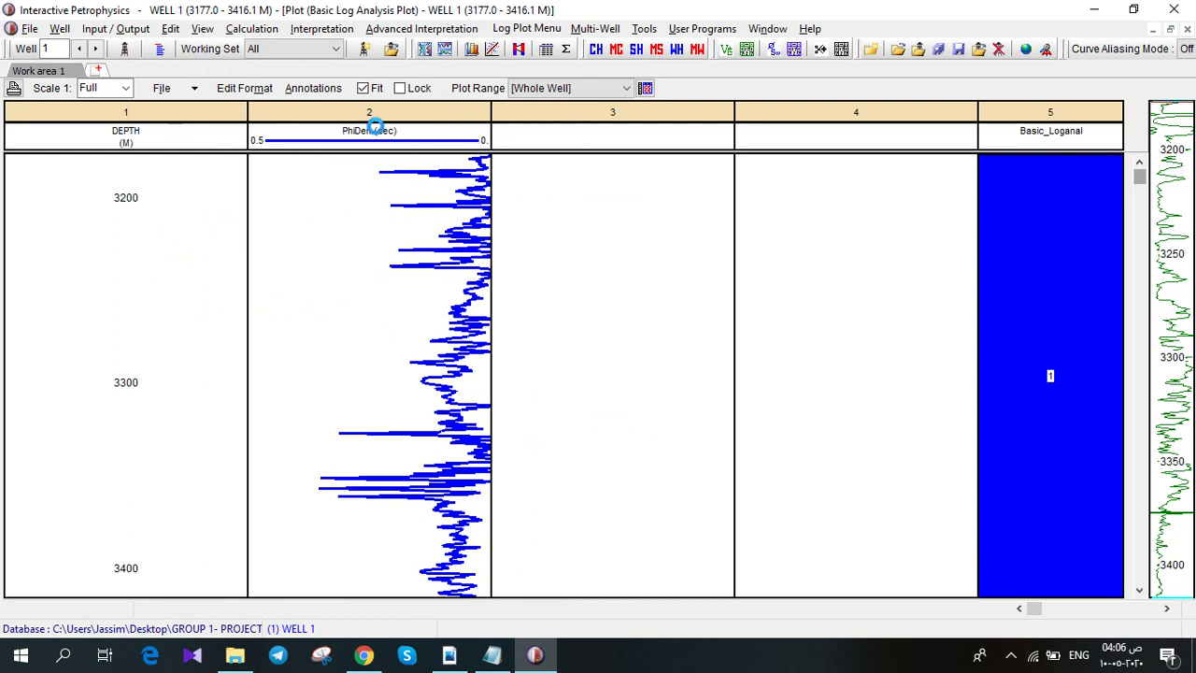
- Replace the PhiDen curve in track 2 with PhiSonh
double_click(424, 150)
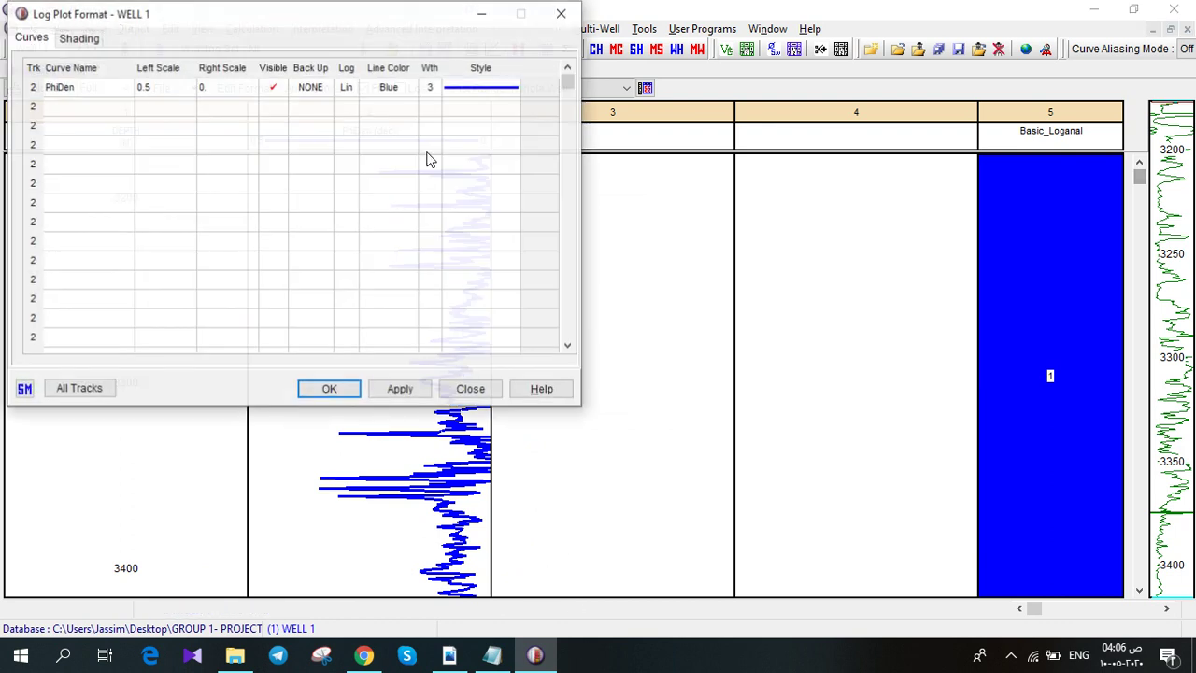
left_click(128, 87)
left_click(127, 87)
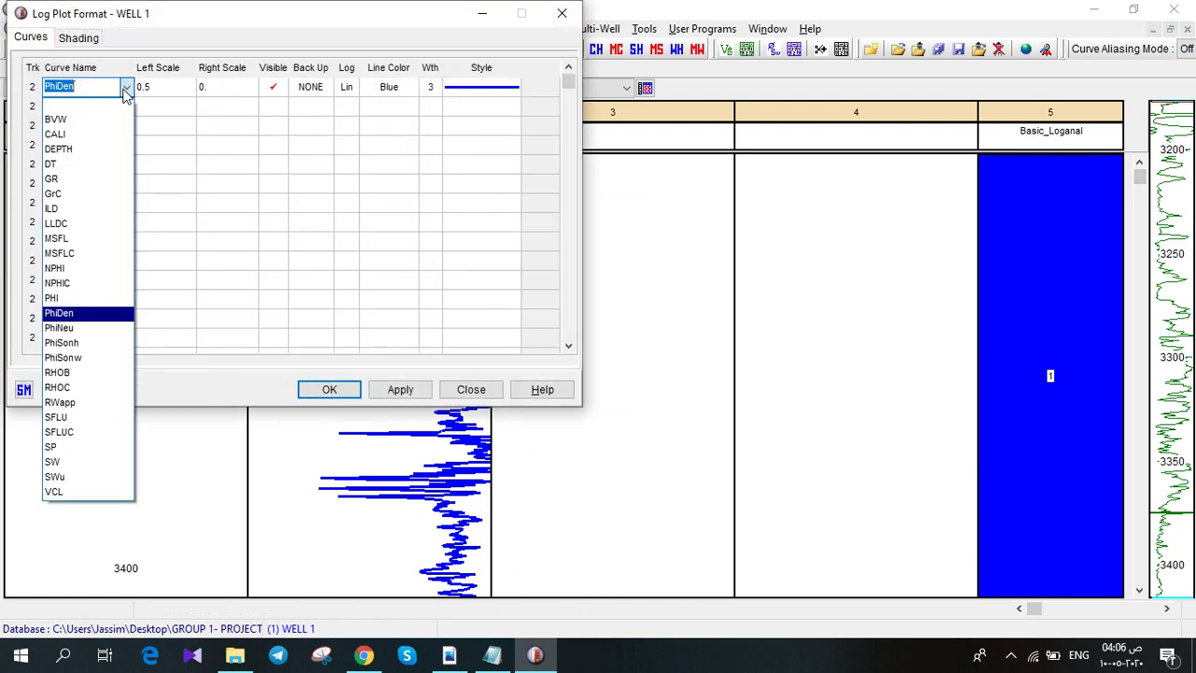
left_click(98, 343)
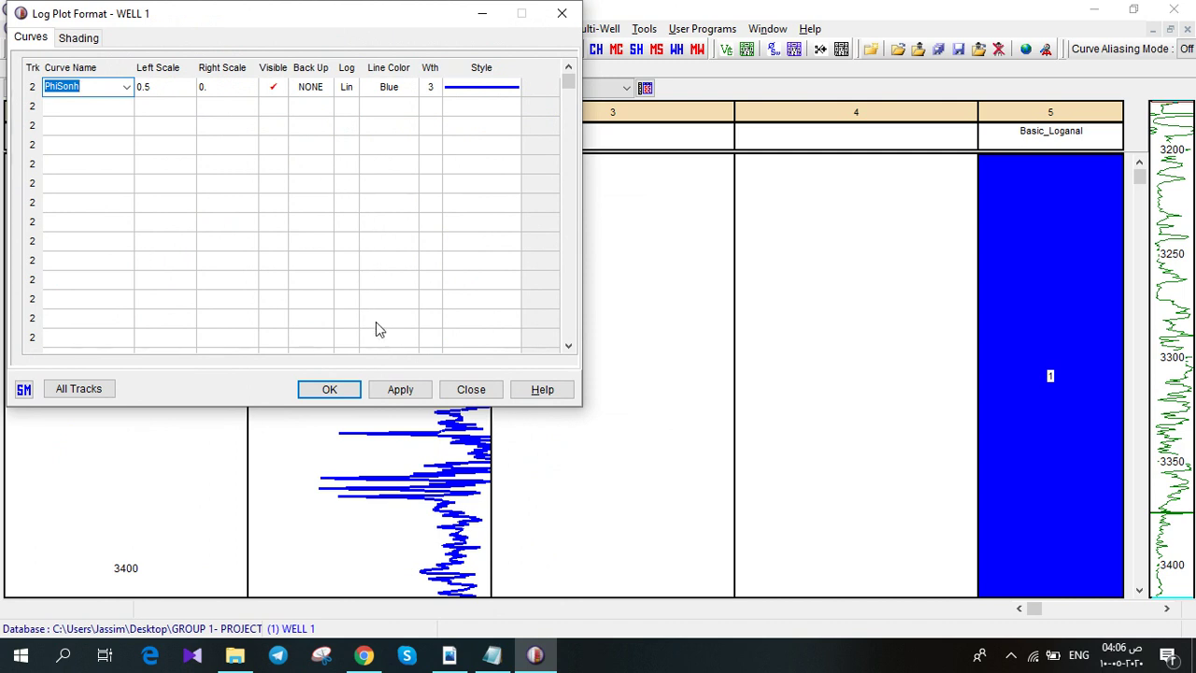
left_click(399, 389)
left_click(329, 388)
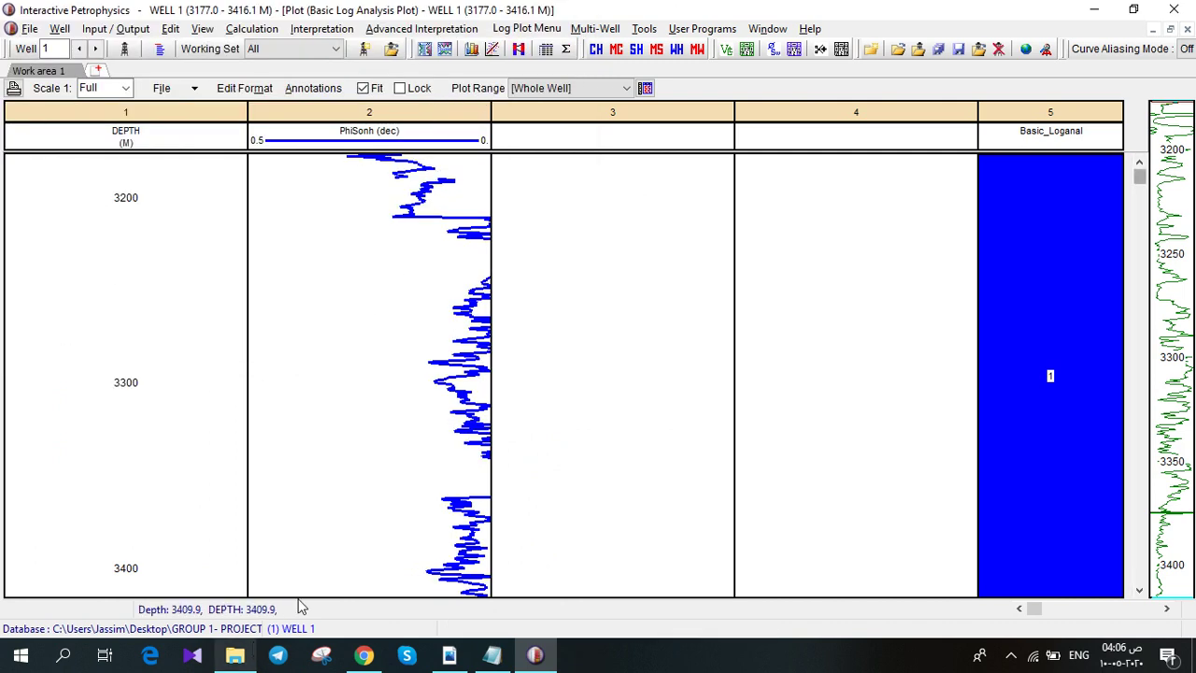
- Change the curve shown in track 2 to PhiNeu
double_click(285, 128)
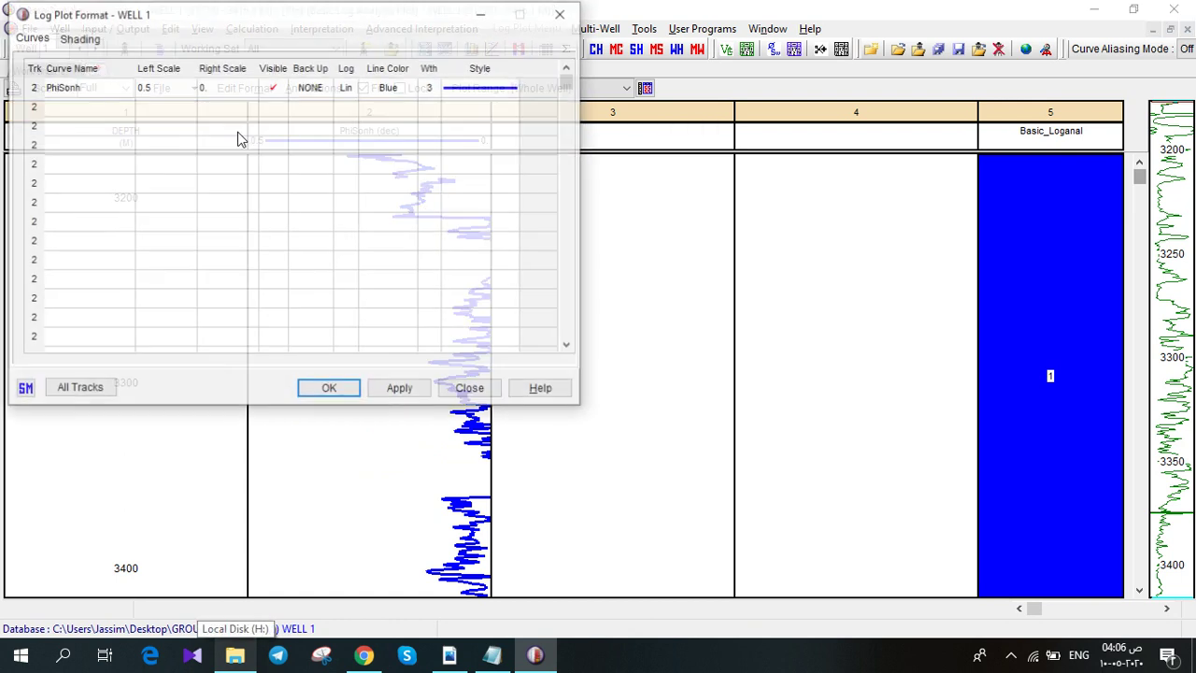
left_click(128, 92)
left_click(127, 89)
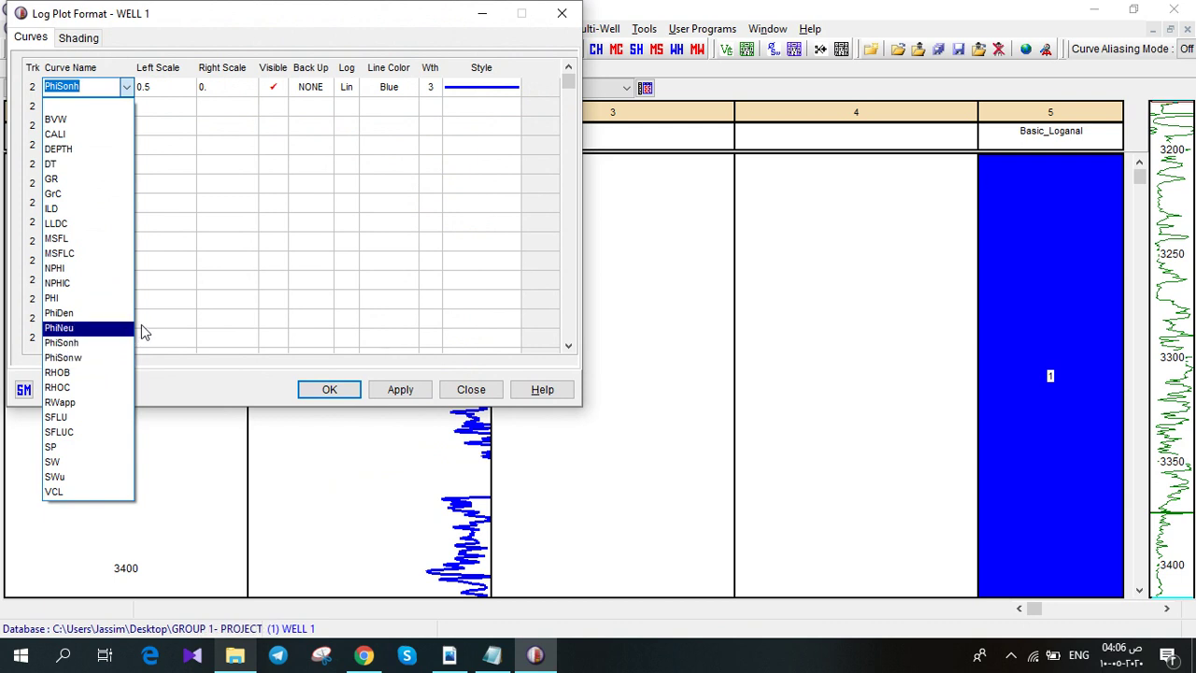
left_click(94, 328)
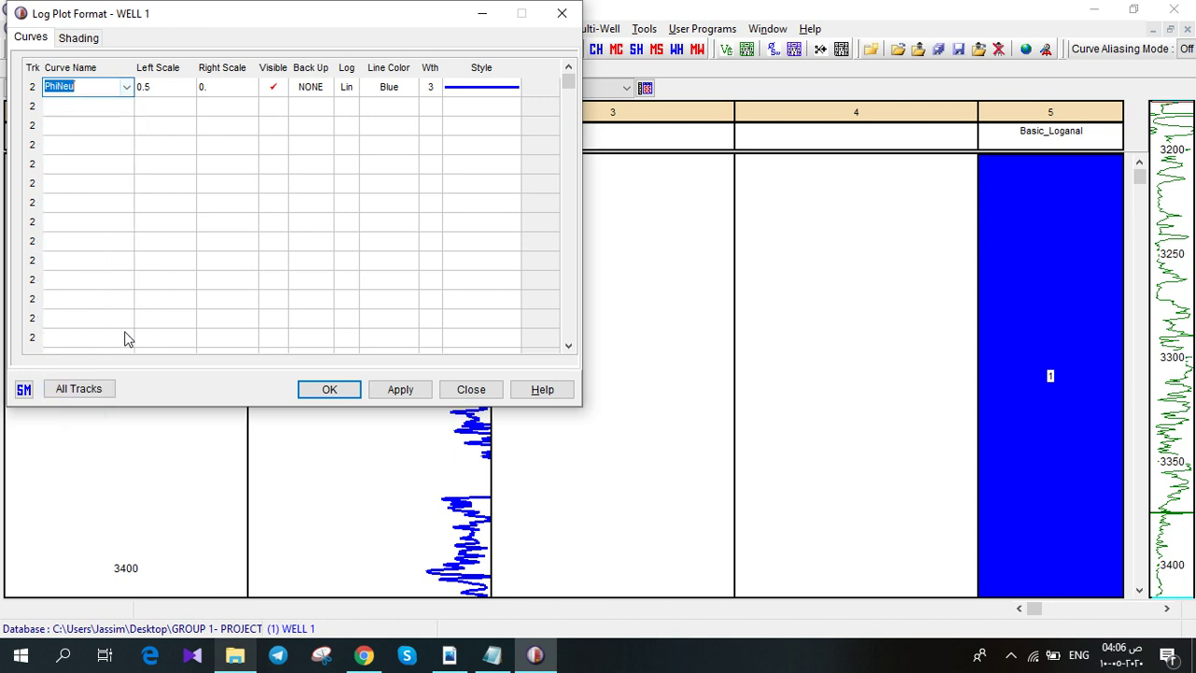
left_click(402, 389)
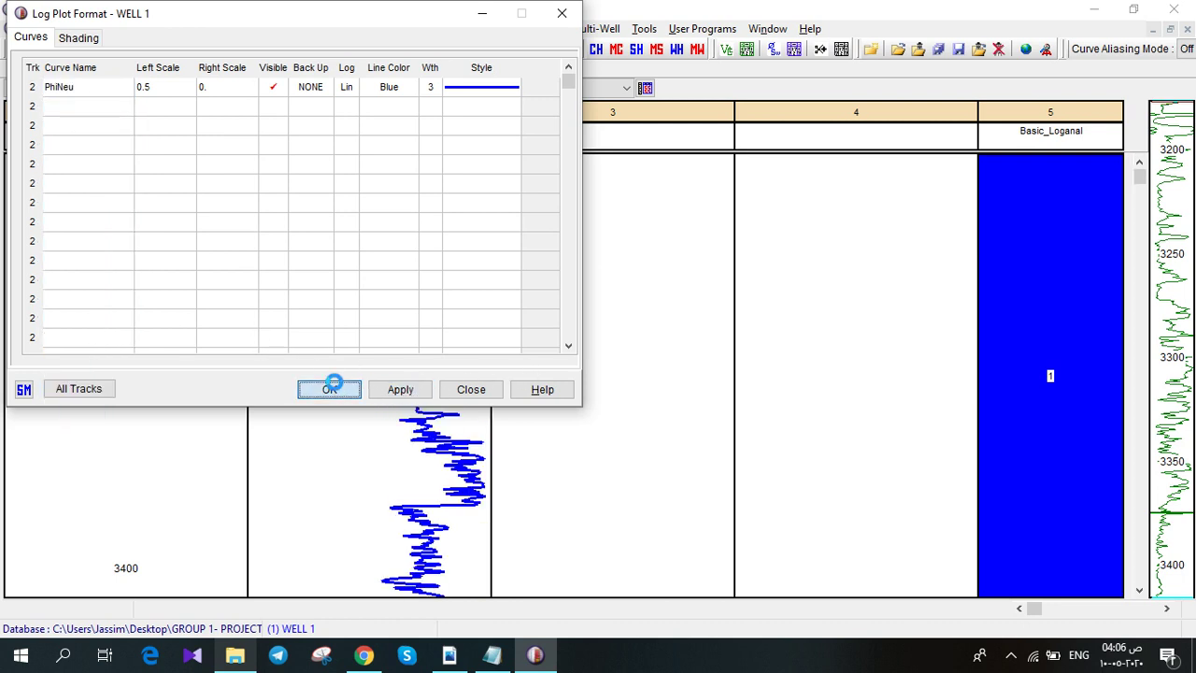
left_click(327, 389)
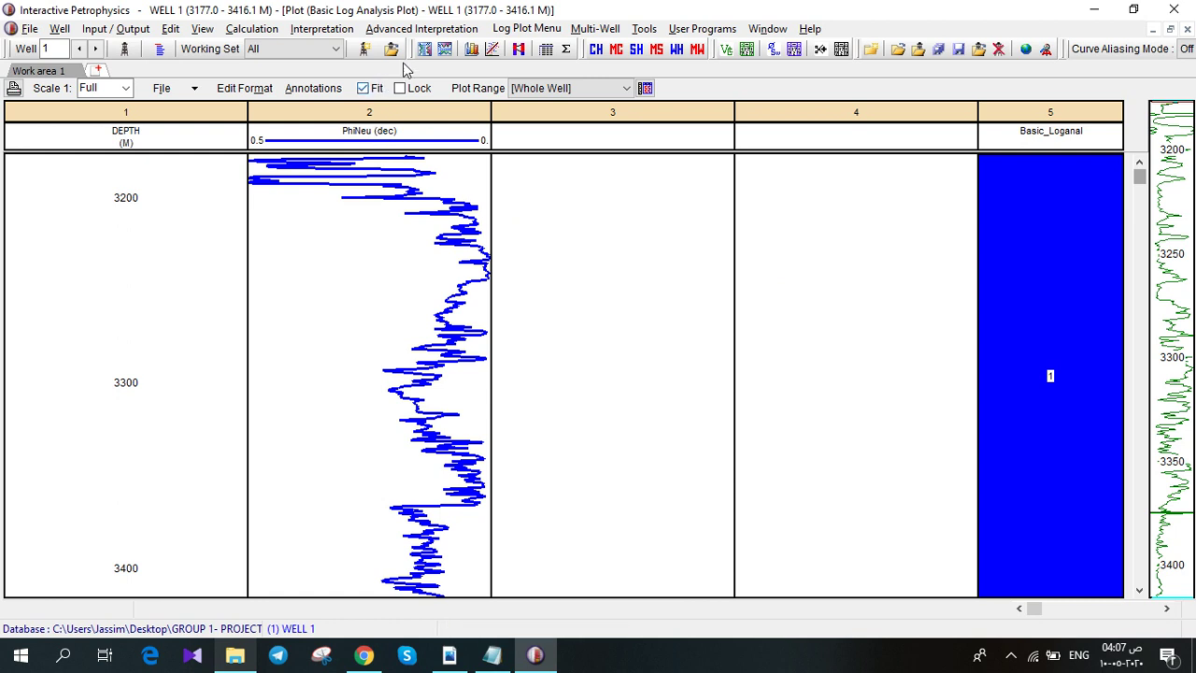
- Open the Porosity and Water Saturation analysis for WELL 1 and enter PHIE as the PEF input curve
left_click(338, 32)
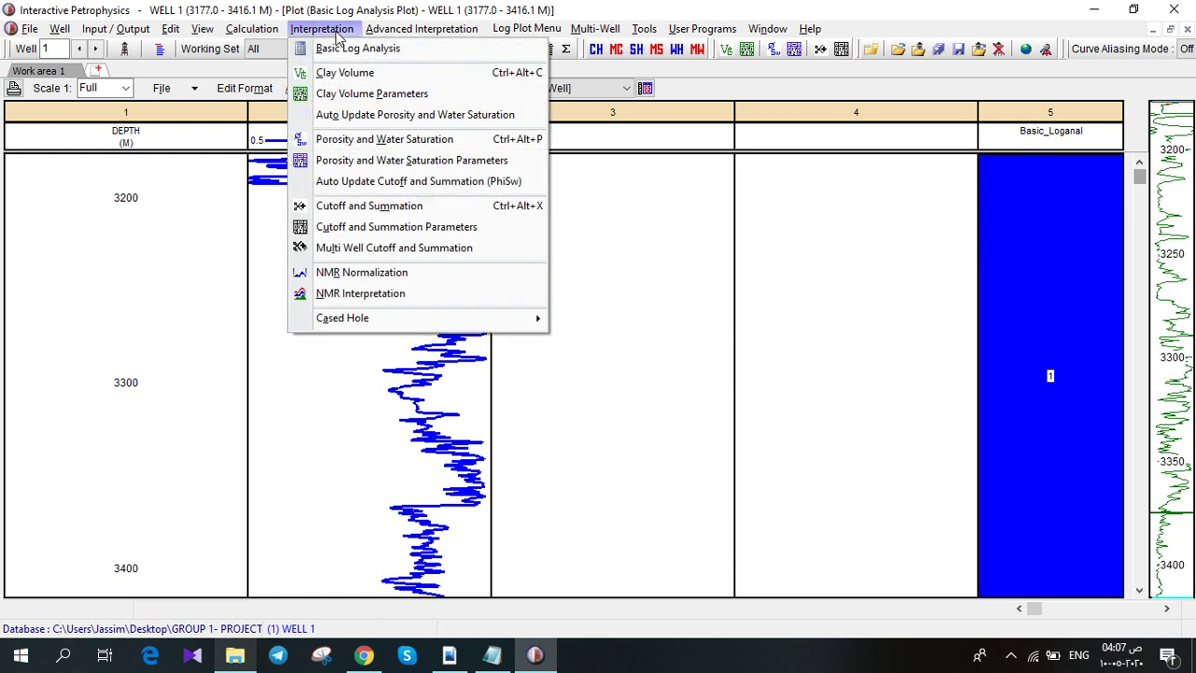
left_click(382, 140)
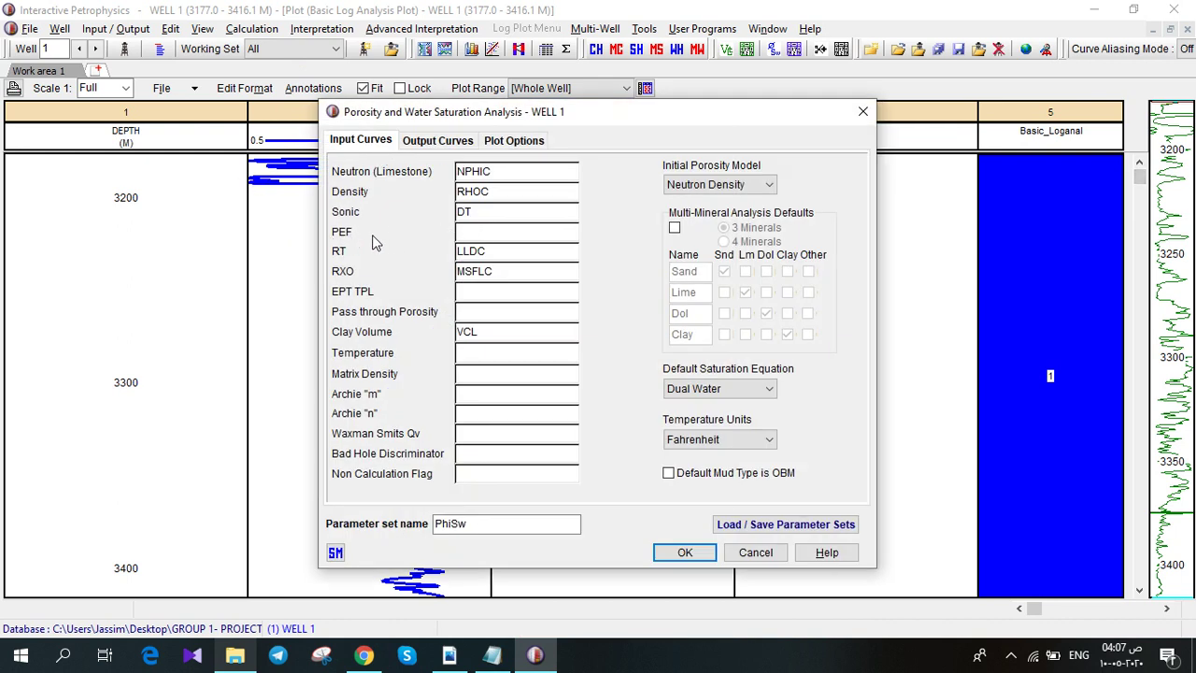
left_click(469, 232)
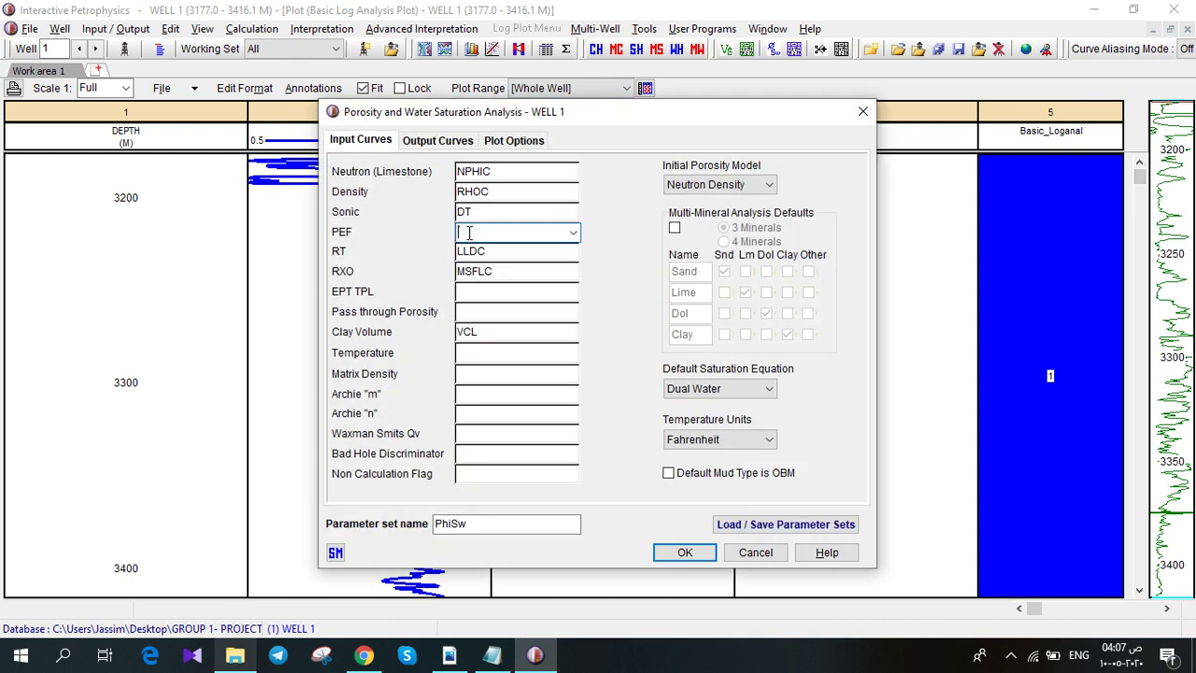
type("PHIE")
- Set the initial porosity model to Density and enable 3-mineral analysis defaults with only Lime selected
left_click(759, 186)
left_click(757, 190)
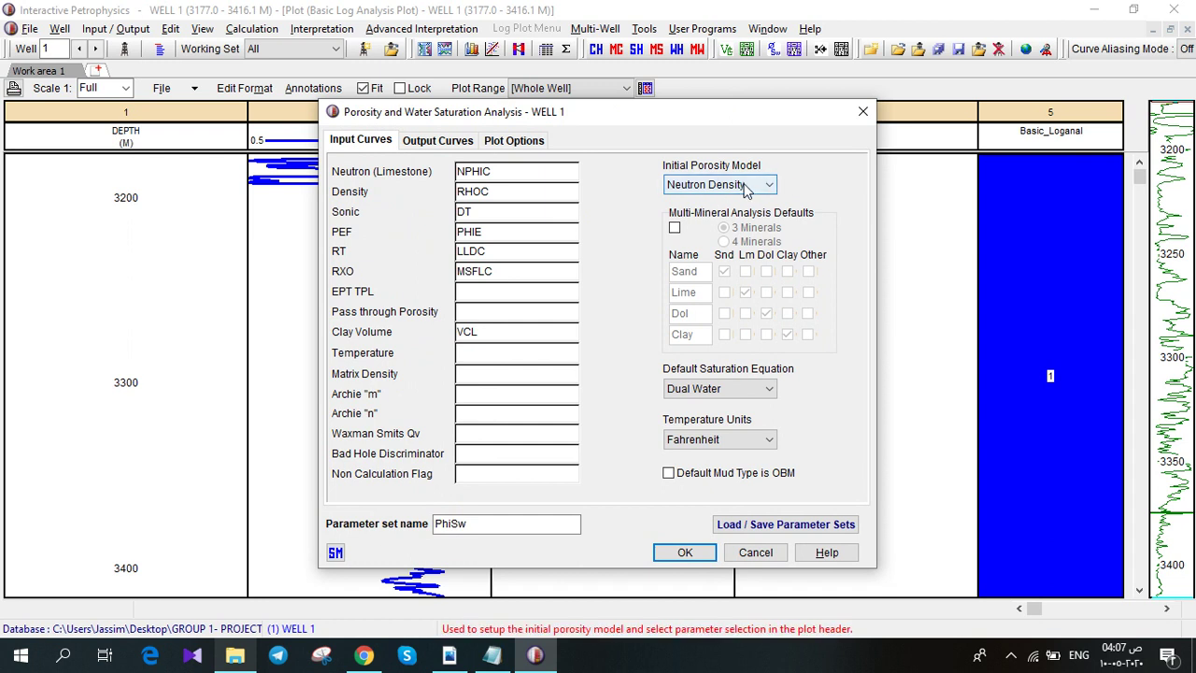
left_click(674, 227)
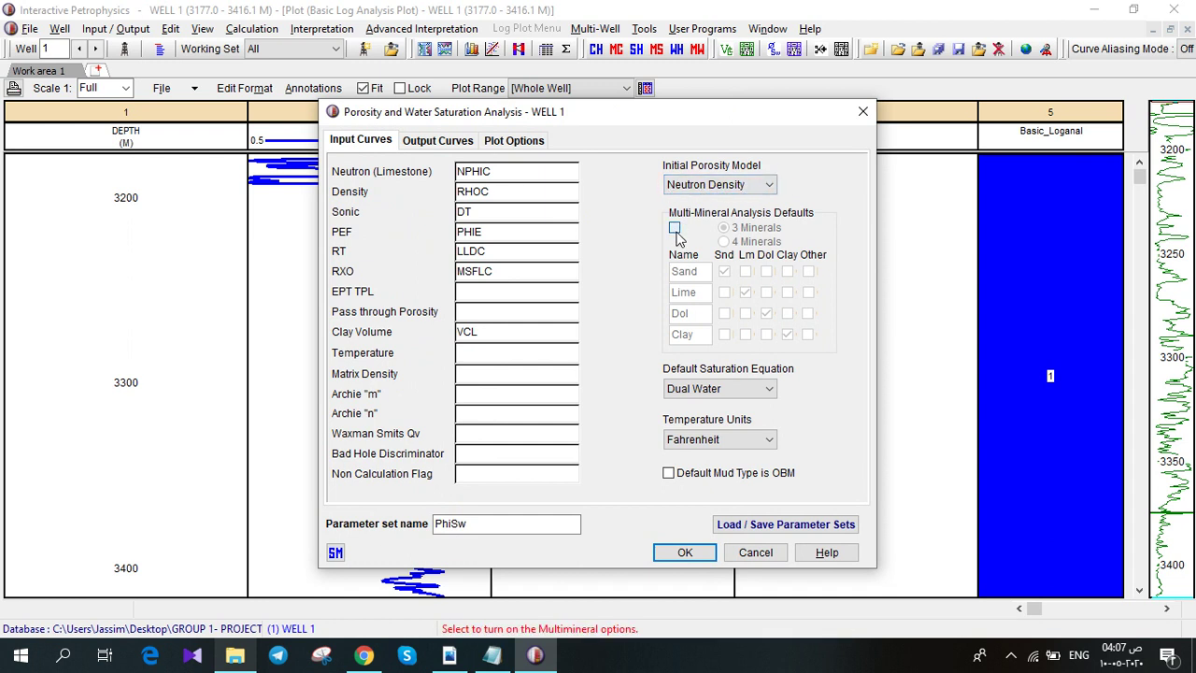
left_click(724, 272)
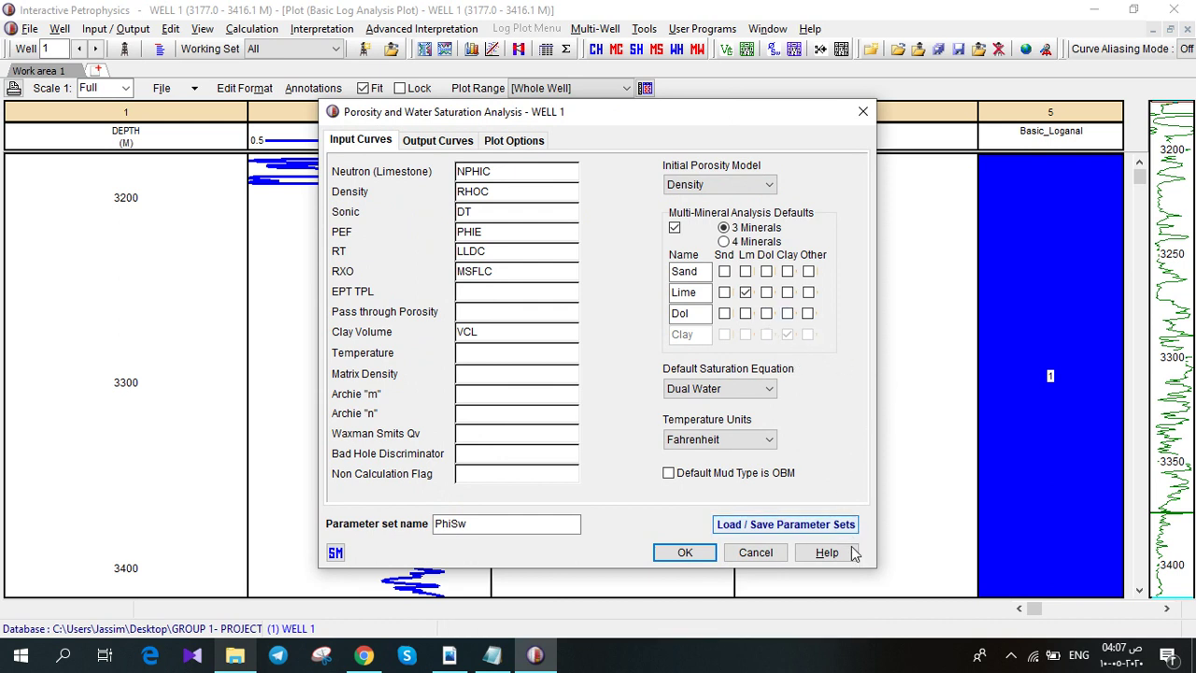
- Accept the Porosity and Water Saturation inputs, start the temperature module, and set the first temperature point to depth 0 and temperature 60
left_click(686, 554)
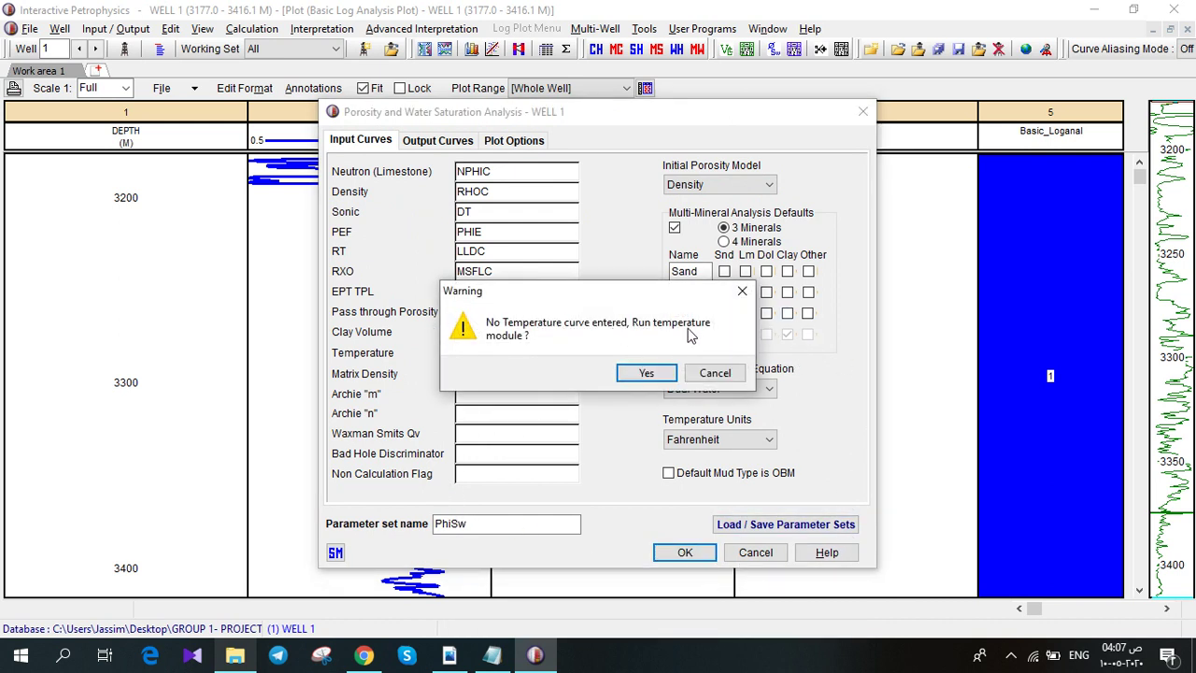
left_click(645, 374)
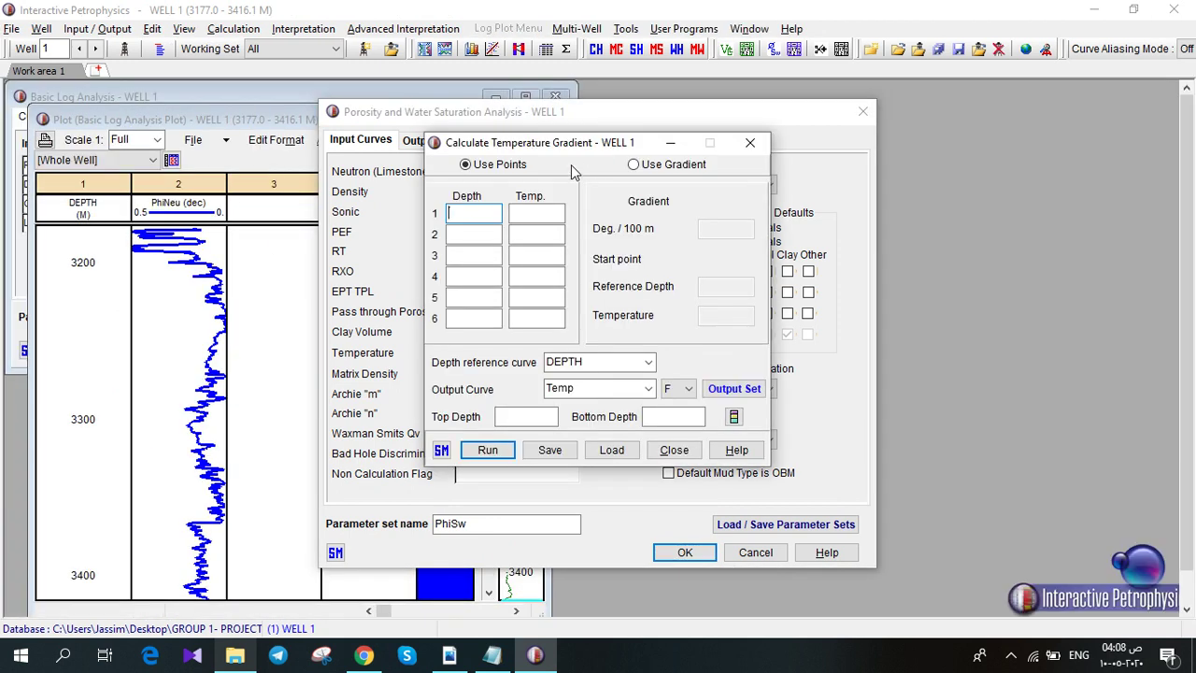
type("0")
left_click(526, 215)
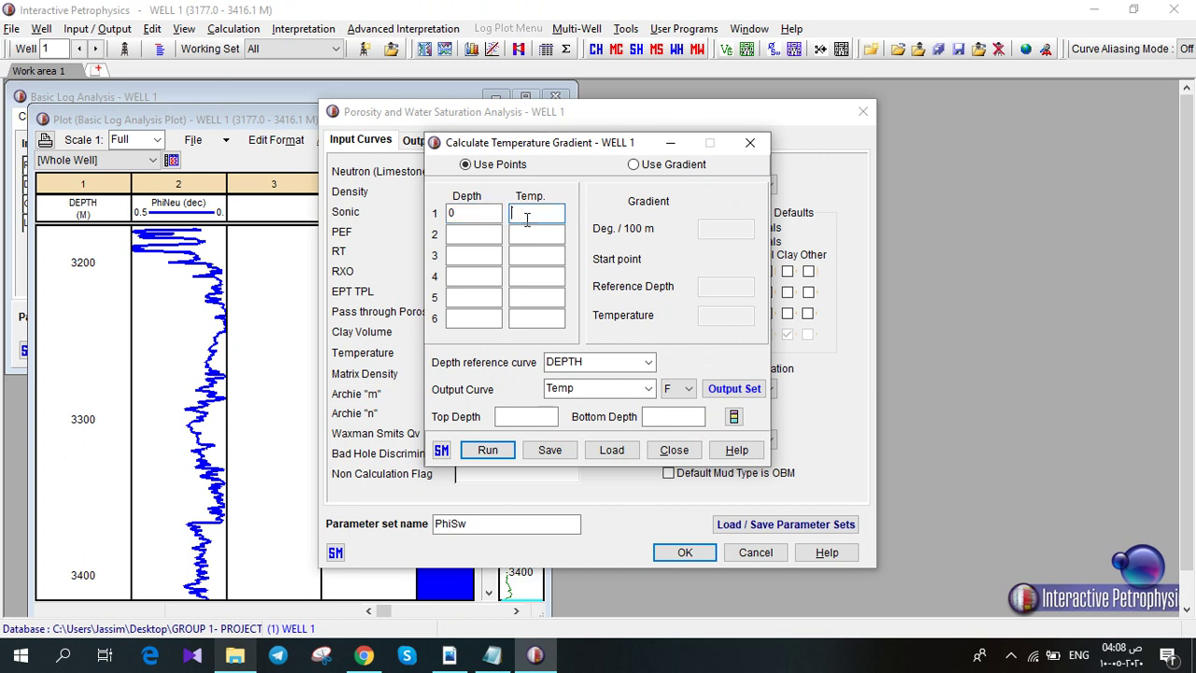
type("60")
- Set the second temperature point to depth 3420 and temperature 180
left_click(487, 237)
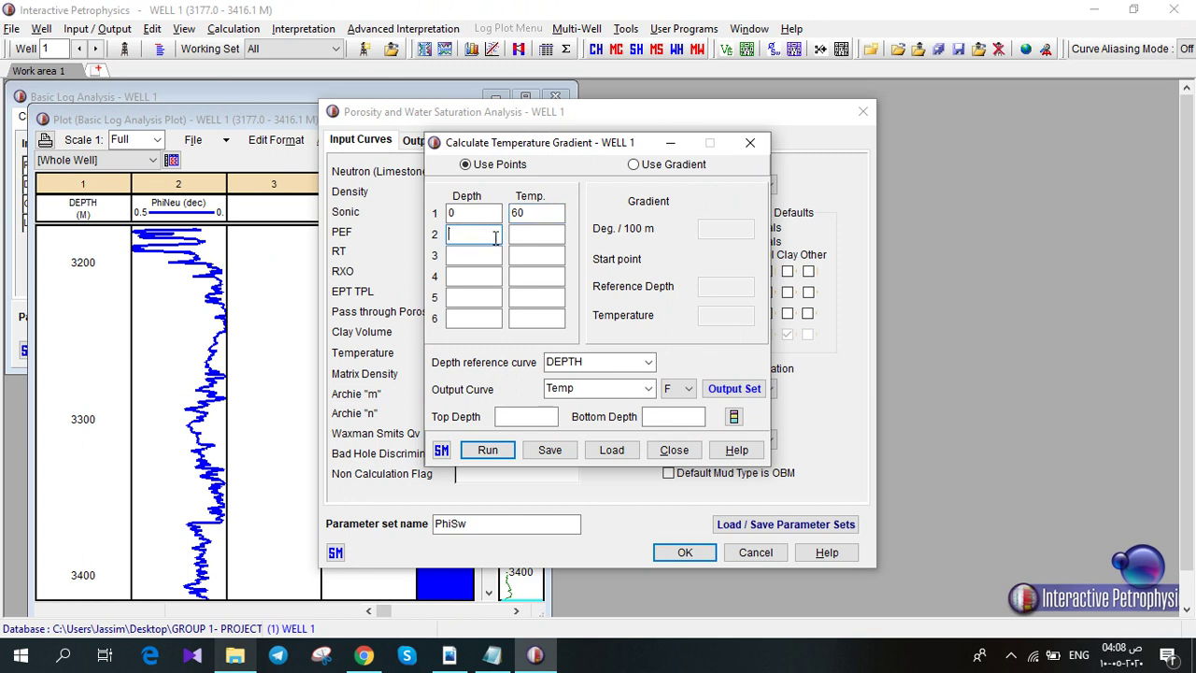
type("3177")
key("BackSpace")
key("BackSpace")
key("BackSpace")
type("420")
left_click(553, 239)
type("180")
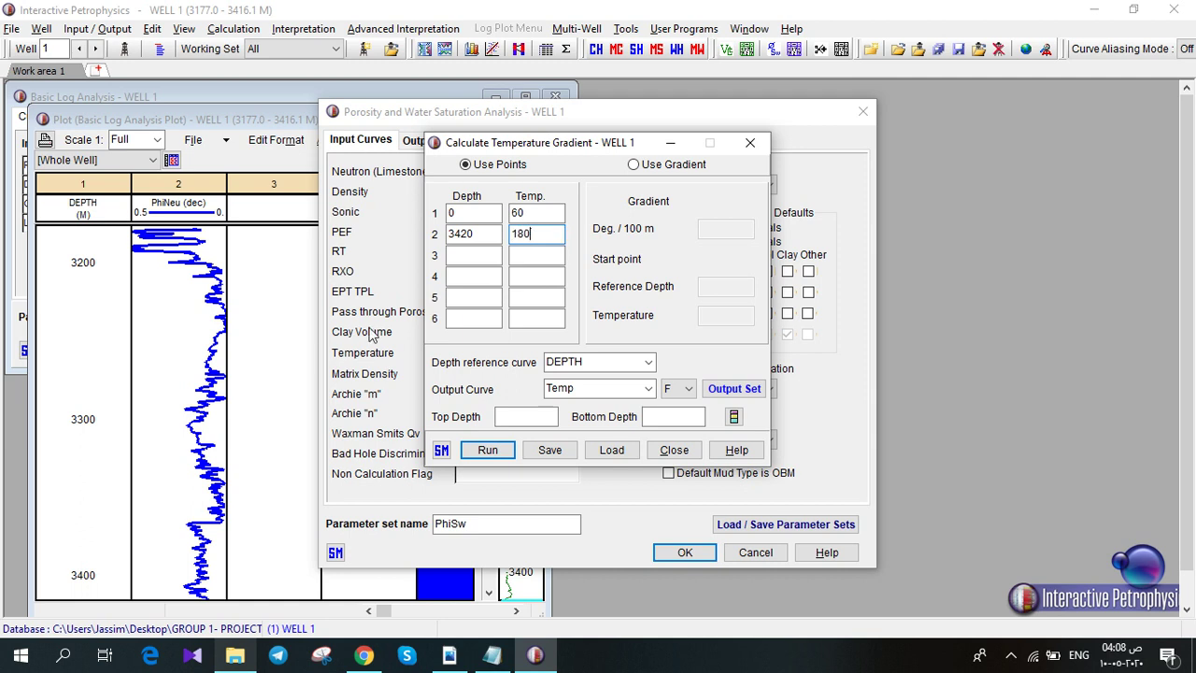
- Keep the temperature unit at F, calculate the temperature gradient into the Temp curve, and close the temperature module
left_click(677, 388)
left_click(673, 409)
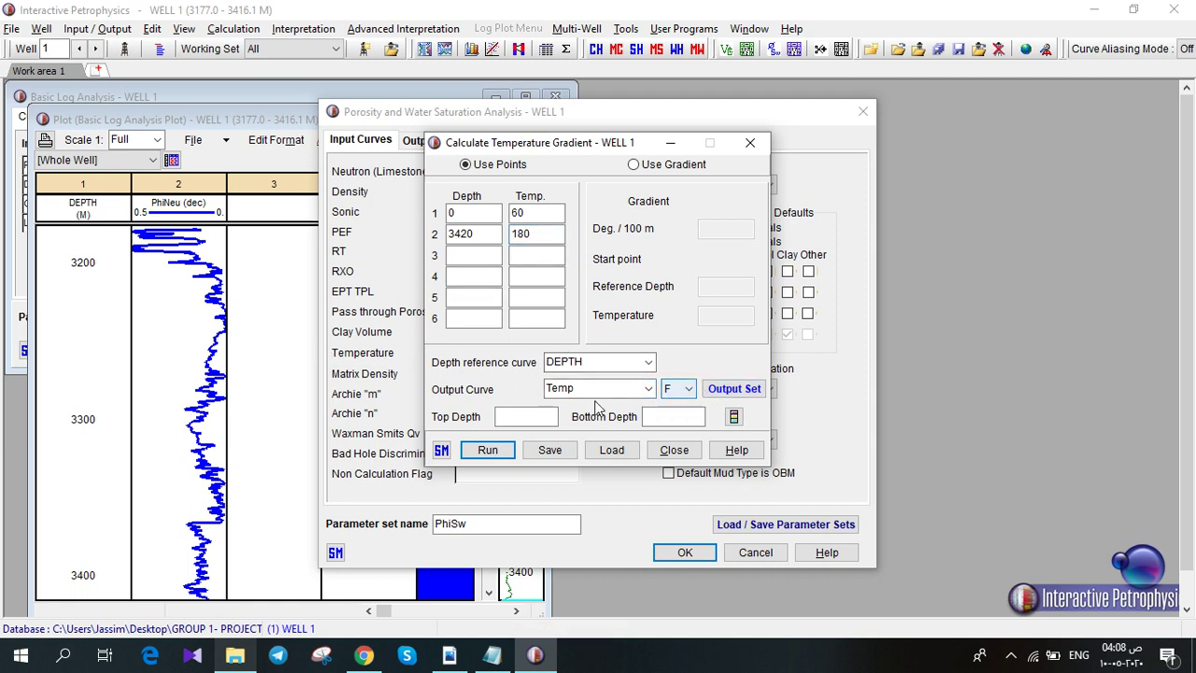
left_click(487, 450)
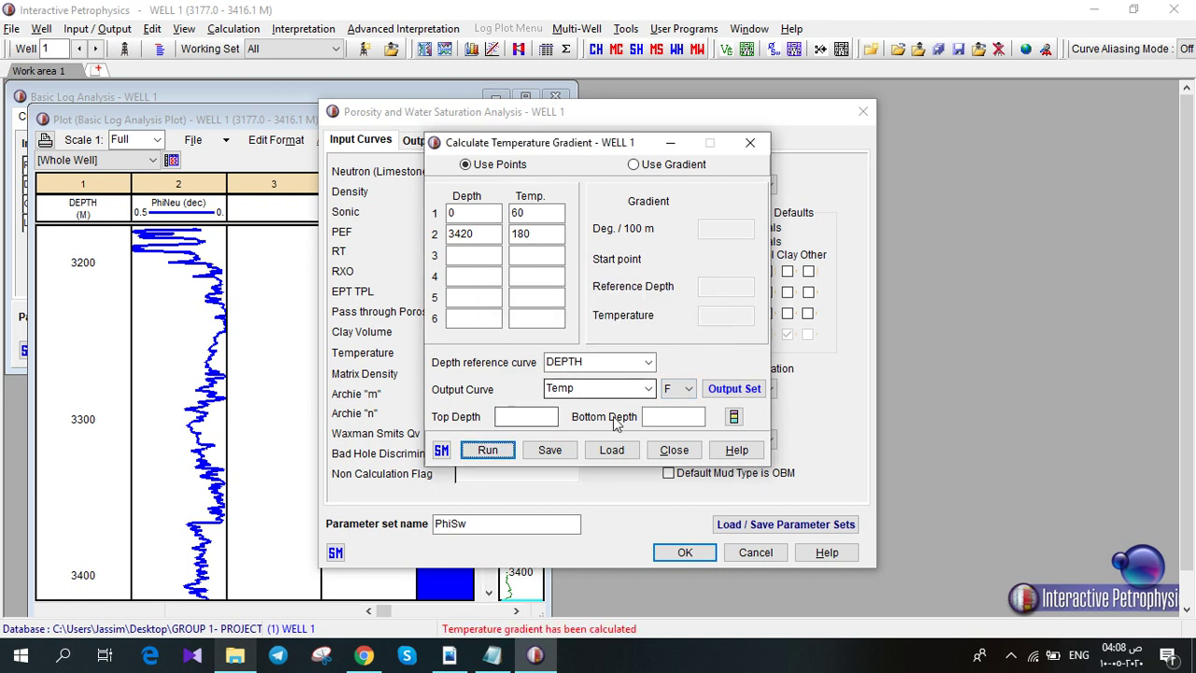
left_click(674, 449)
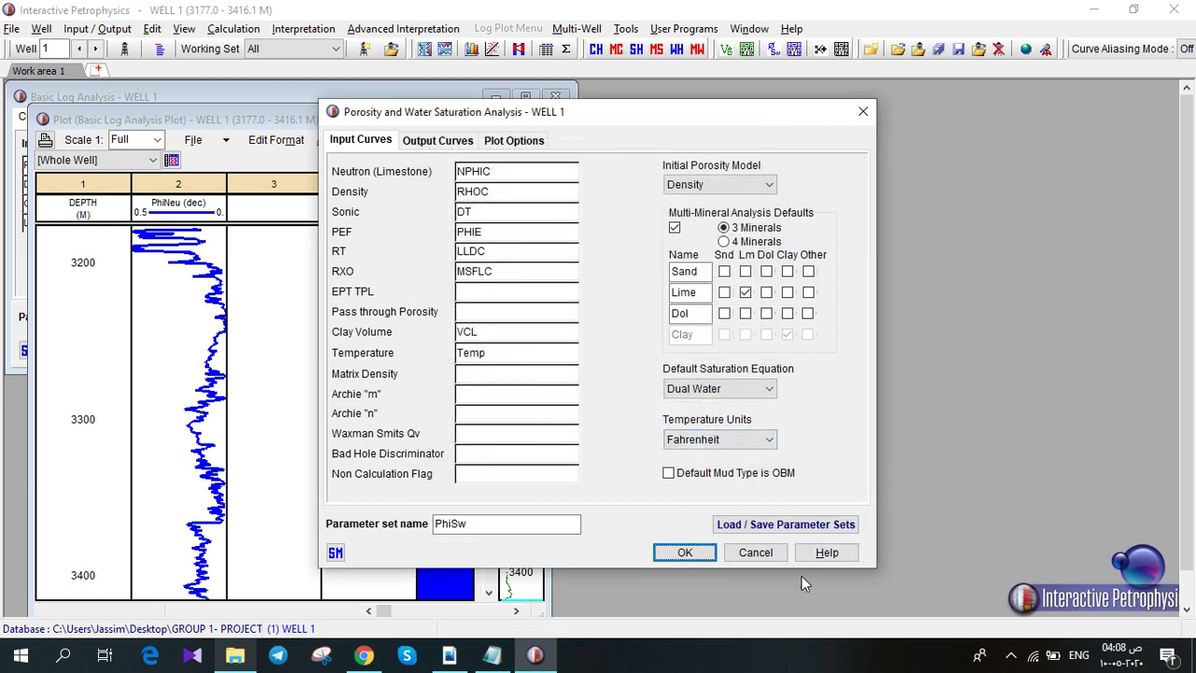
- Run the Porosity and Water Saturation analysis, close its resulting plot, and maximize the Basic Log Analysis plot
left_click(685, 552)
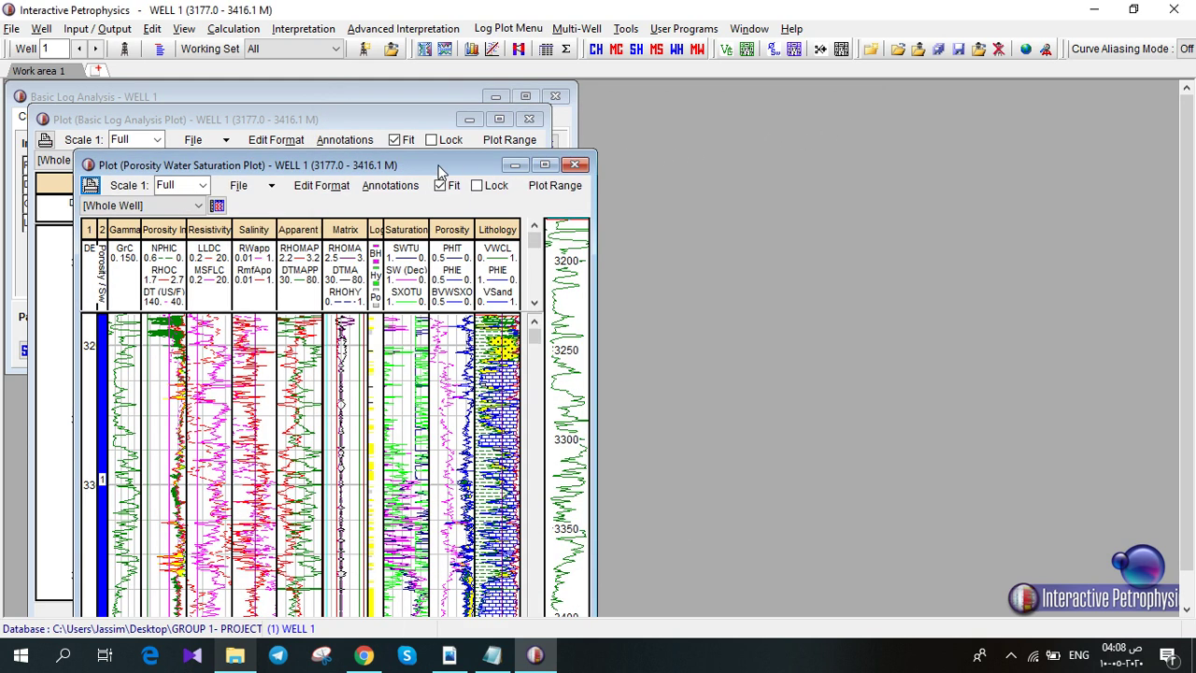
left_click(576, 166)
left_click(499, 120)
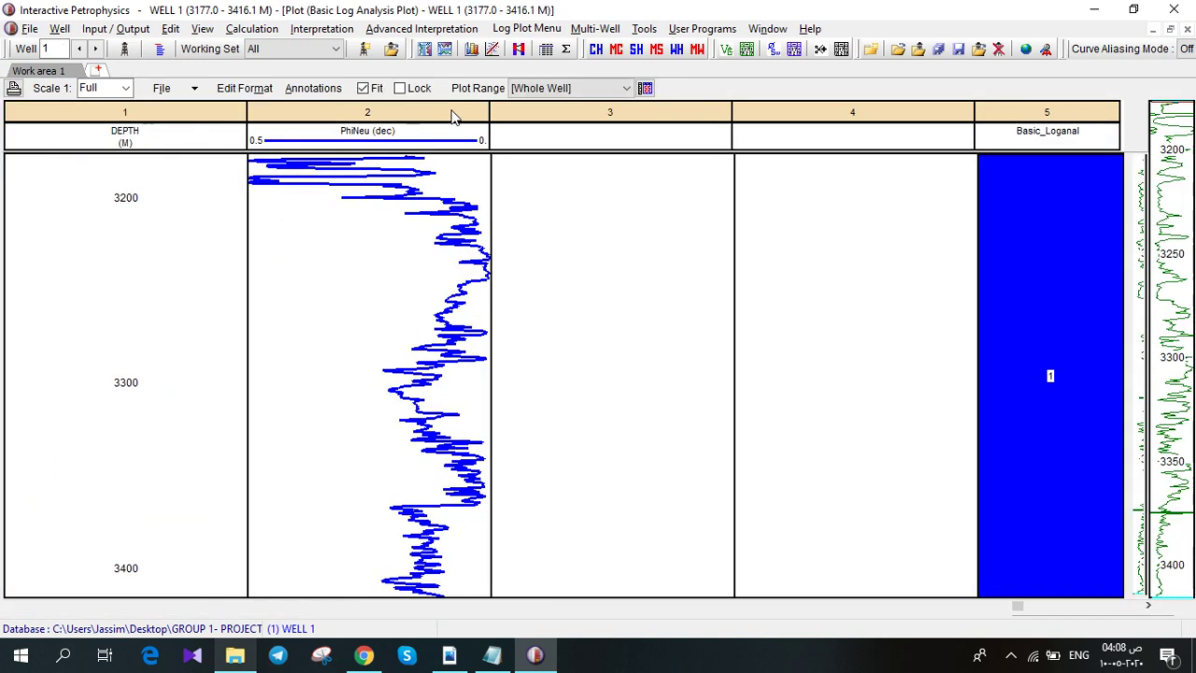
- Add the PHIE curve to the empty track 3 of the Basic Log Analysis plot
double_click(572, 131)
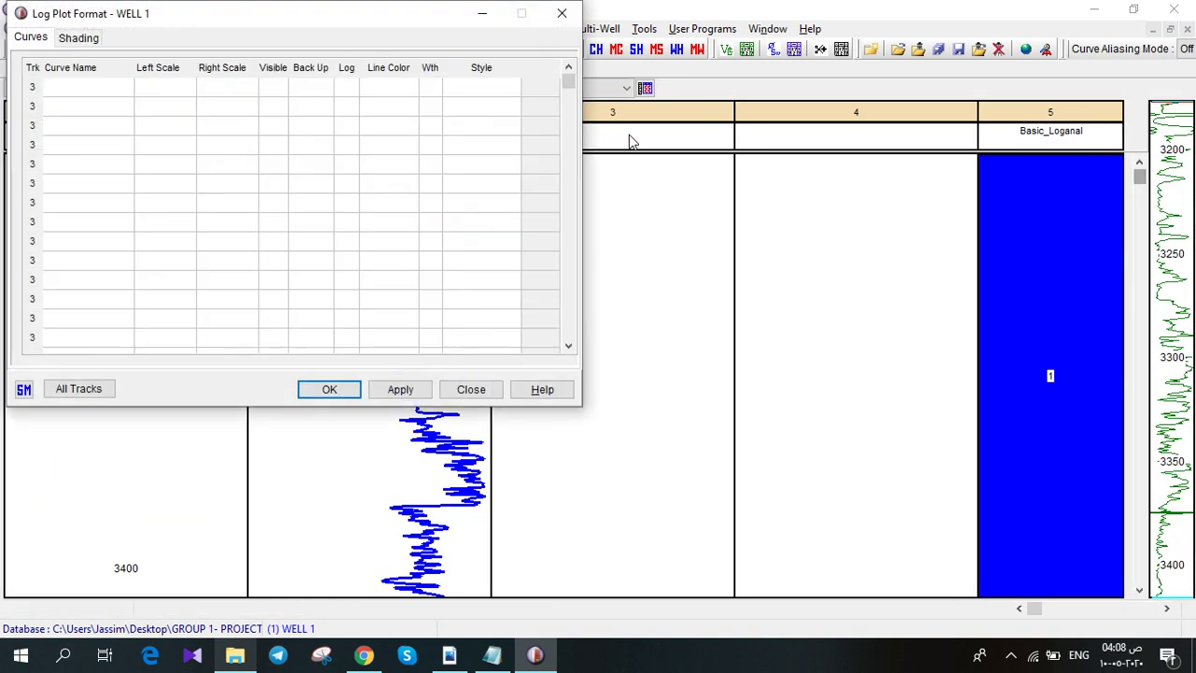
left_click(122, 94)
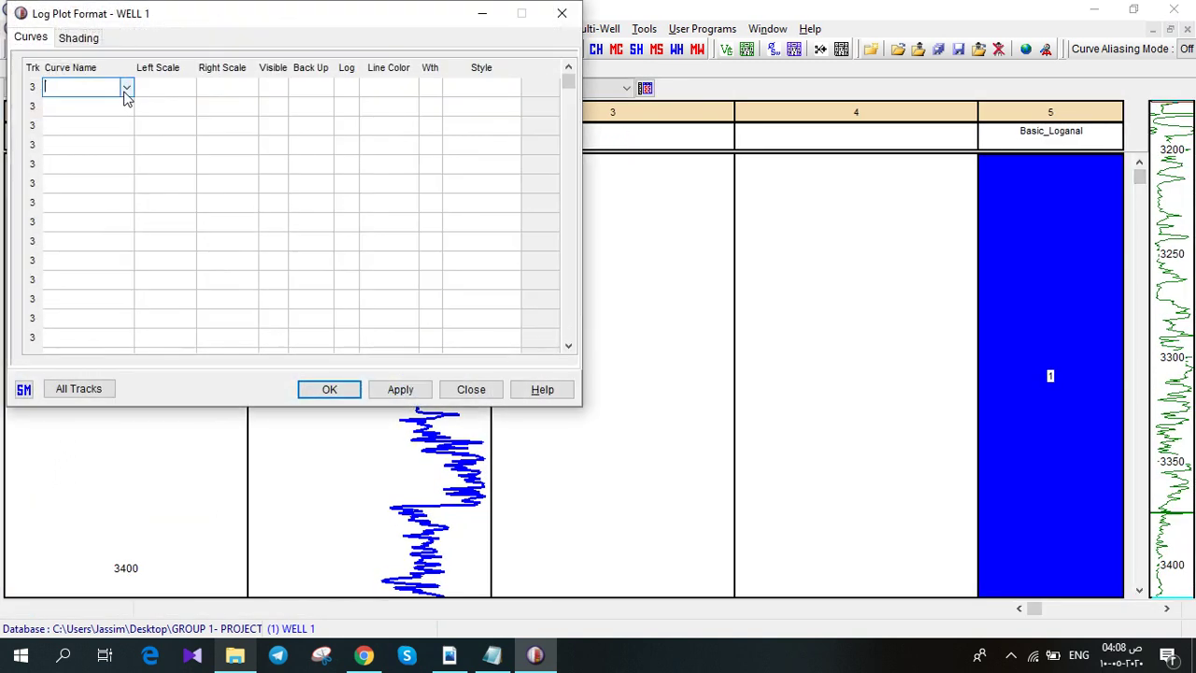
left_click(125, 90)
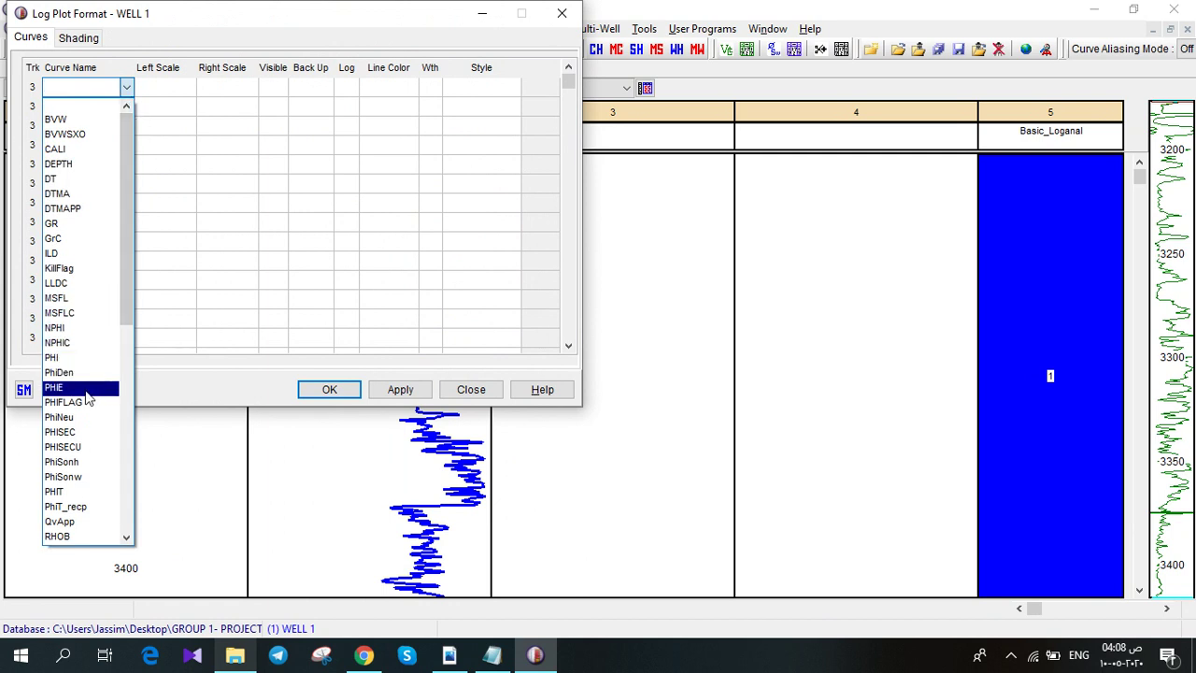
left_click(86, 392)
left_click(417, 390)
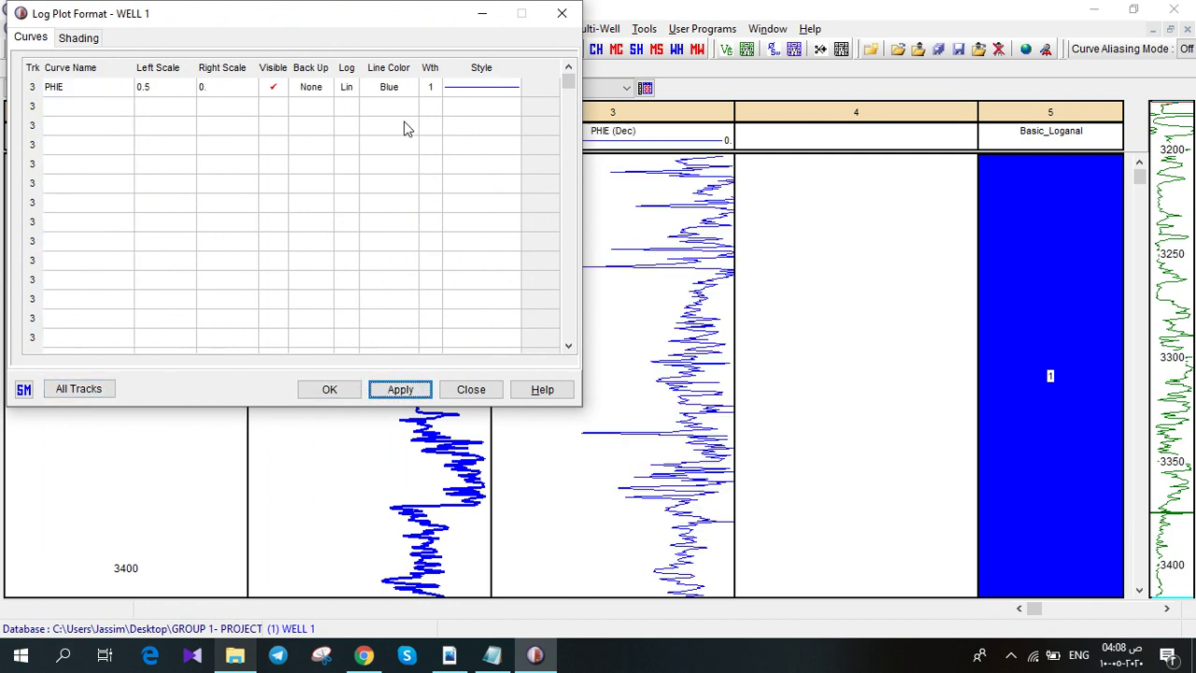
- Set the PHIE curve's line width to 3 and close the track format
left_click(426, 87)
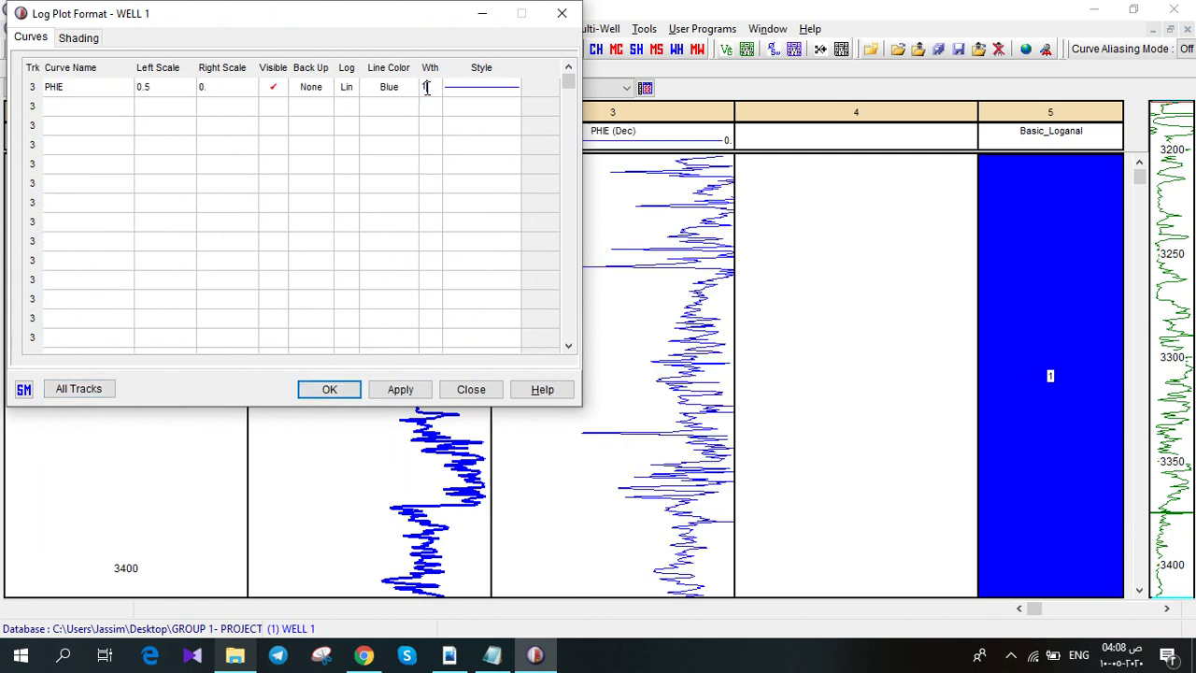
type("3")
left_click(400, 388)
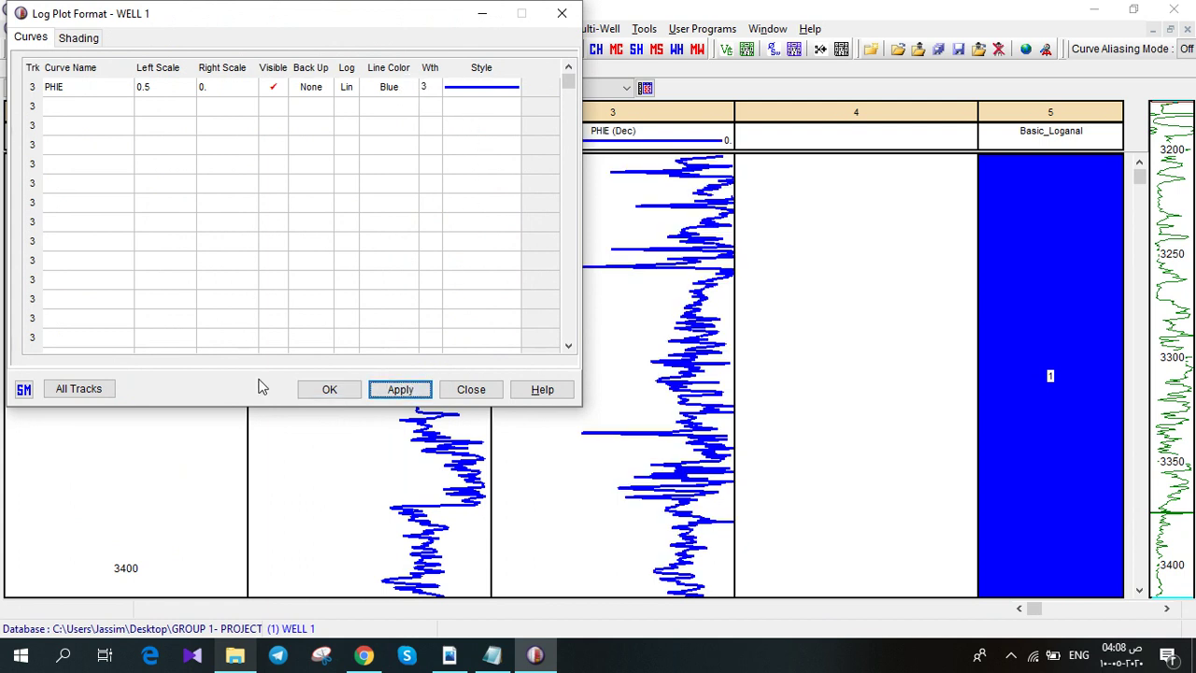
left_click(332, 390)
- Duplicate the PhiNeu track and change the curve in the duplicate, track 3, to PhiSonh
right_click(400, 271)
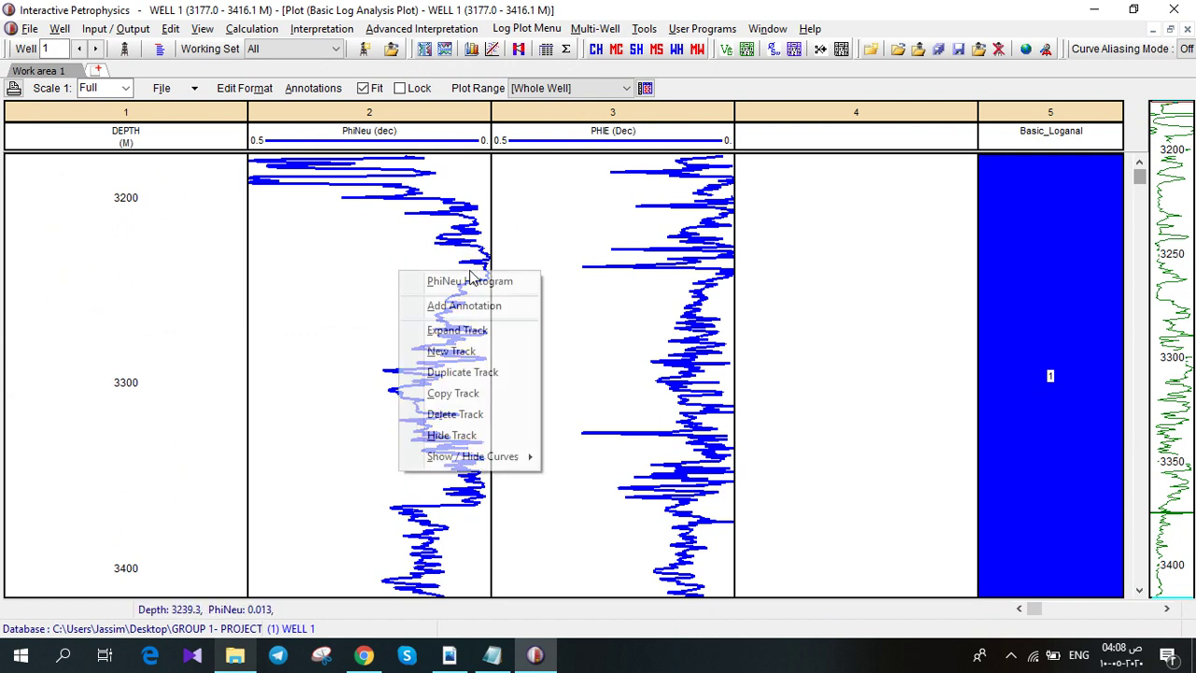
left_click(470, 373)
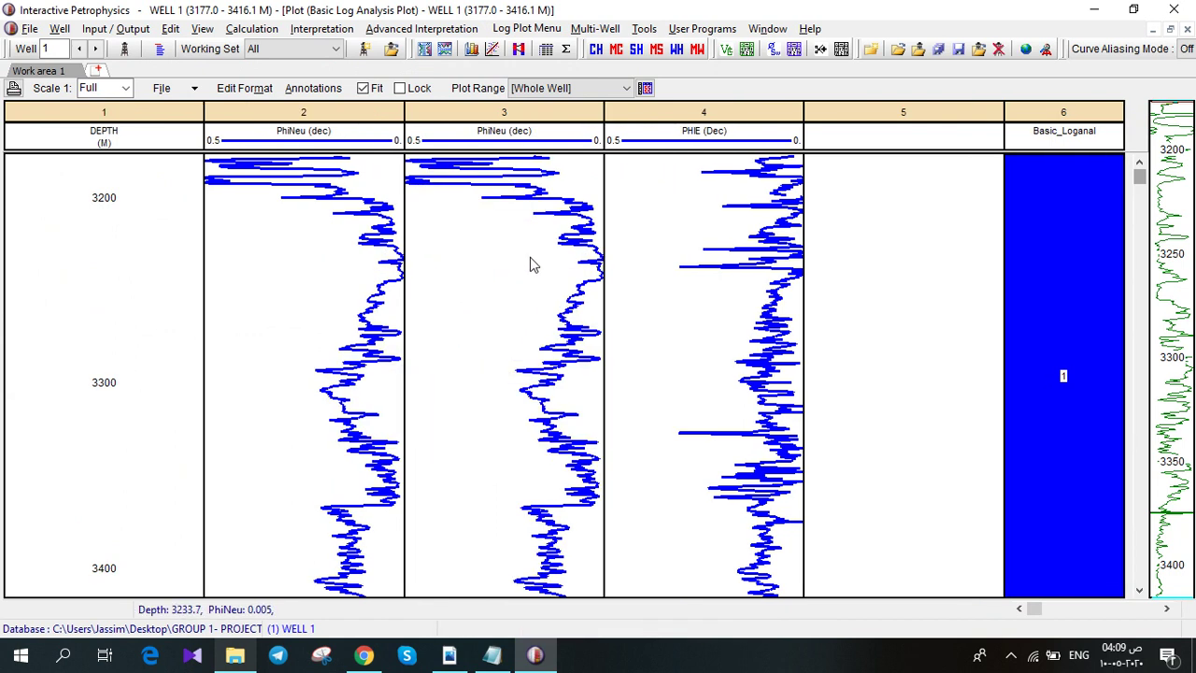
double_click(512, 137)
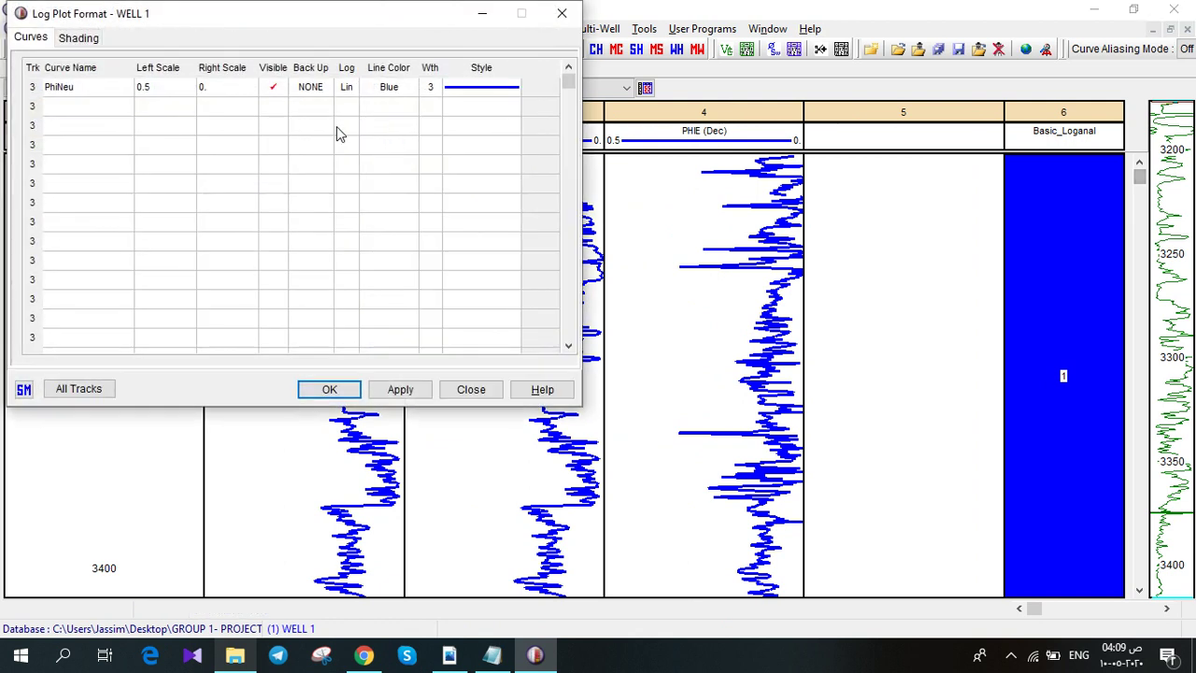
left_click(133, 88)
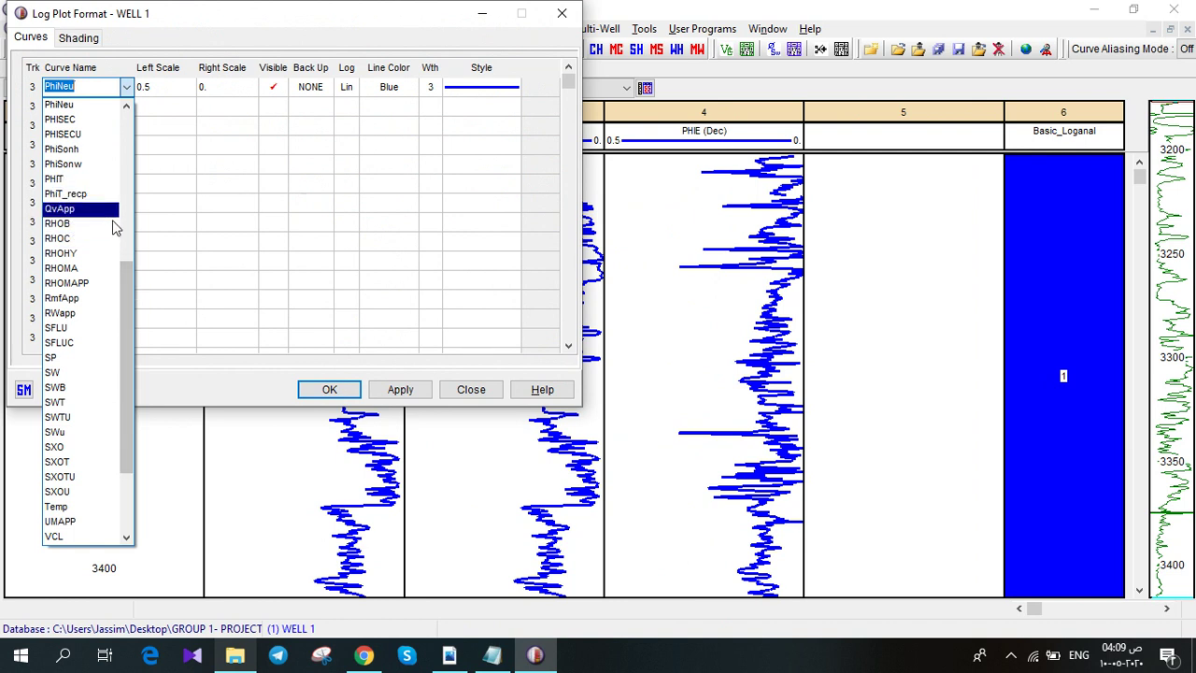
scroll(130, 282, "up", 4)
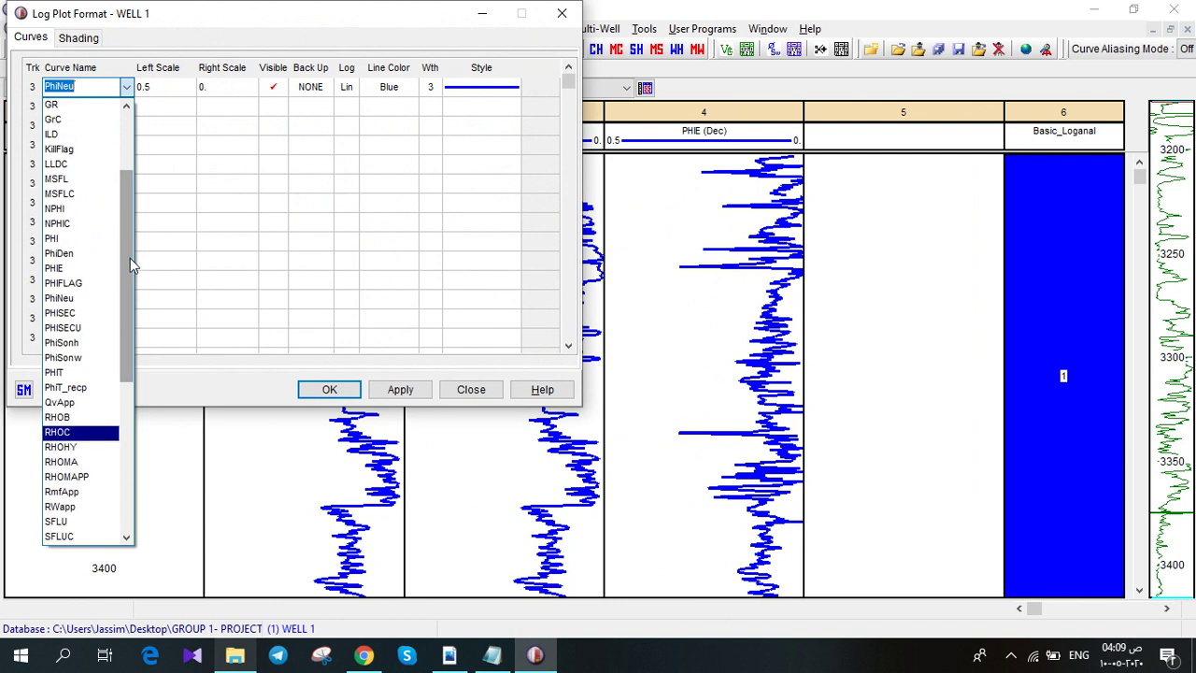
left_click(65, 342)
left_click(398, 388)
left_click(329, 388)
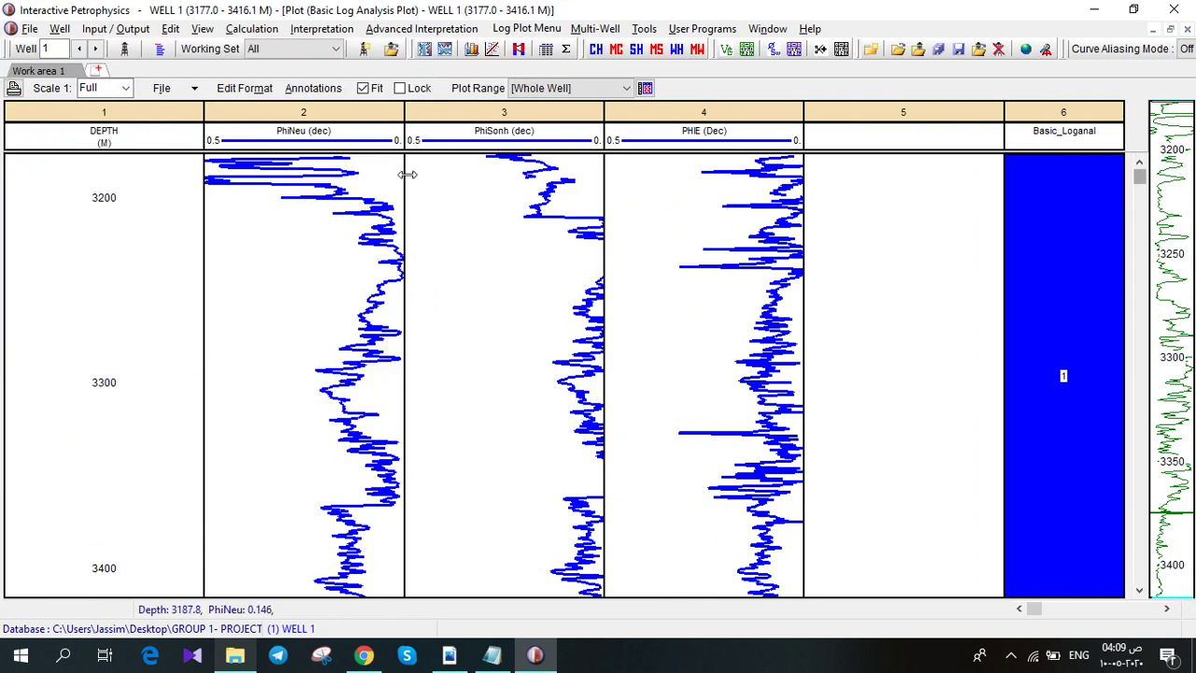
- Insert a new track after the PhiSonh track and assign the PhiSonw curve to it
right_click(508, 183)
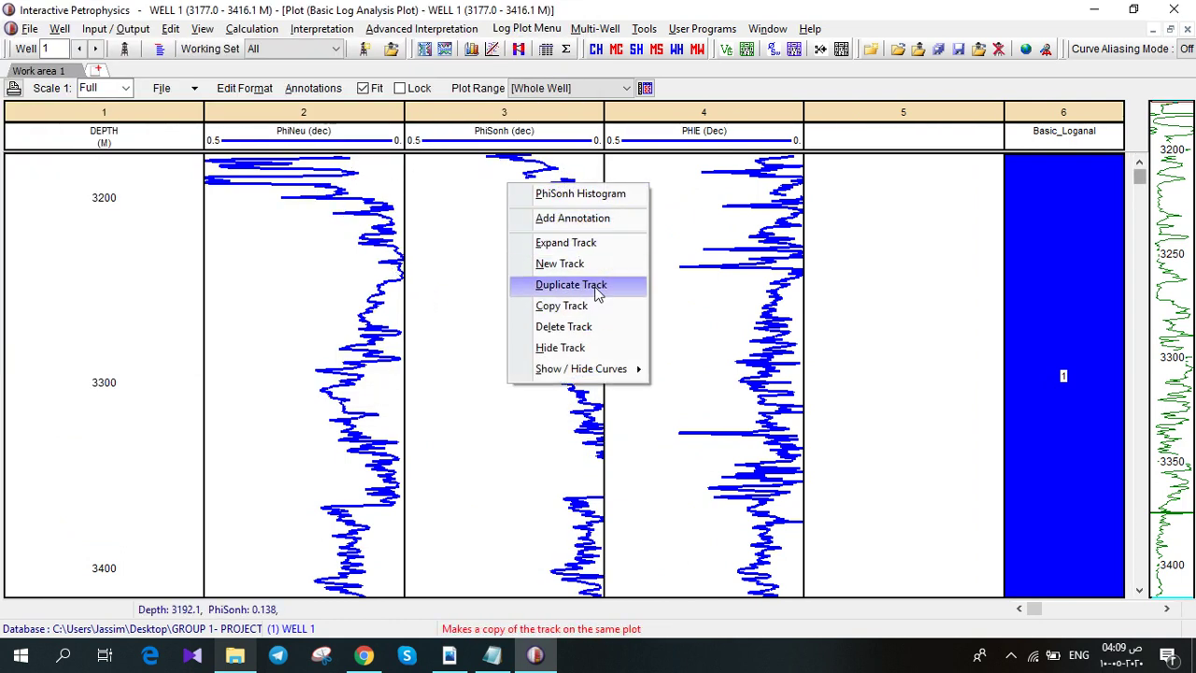
left_click(561, 264)
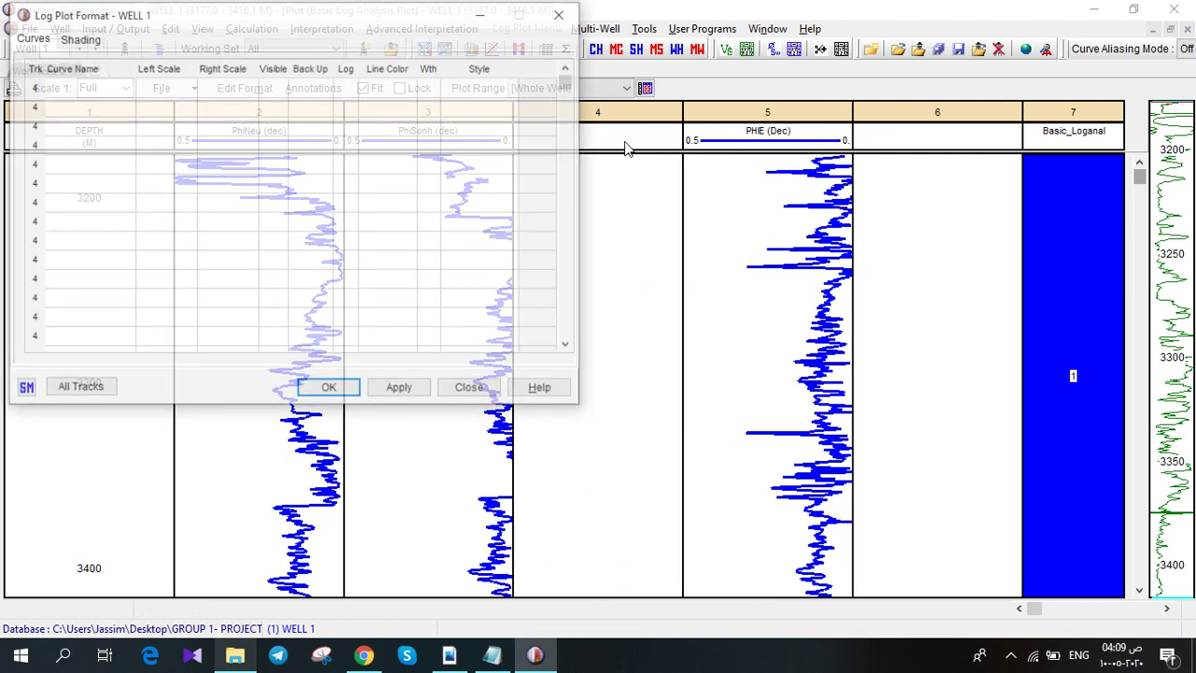
left_click(130, 90)
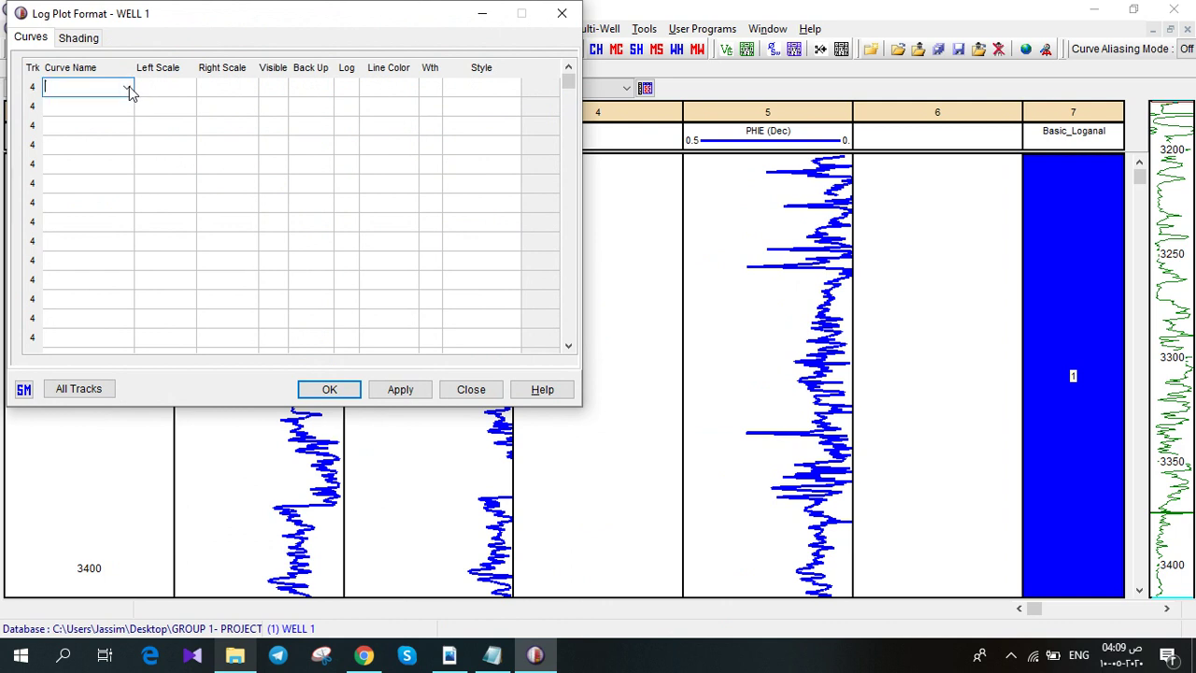
left_click(127, 88)
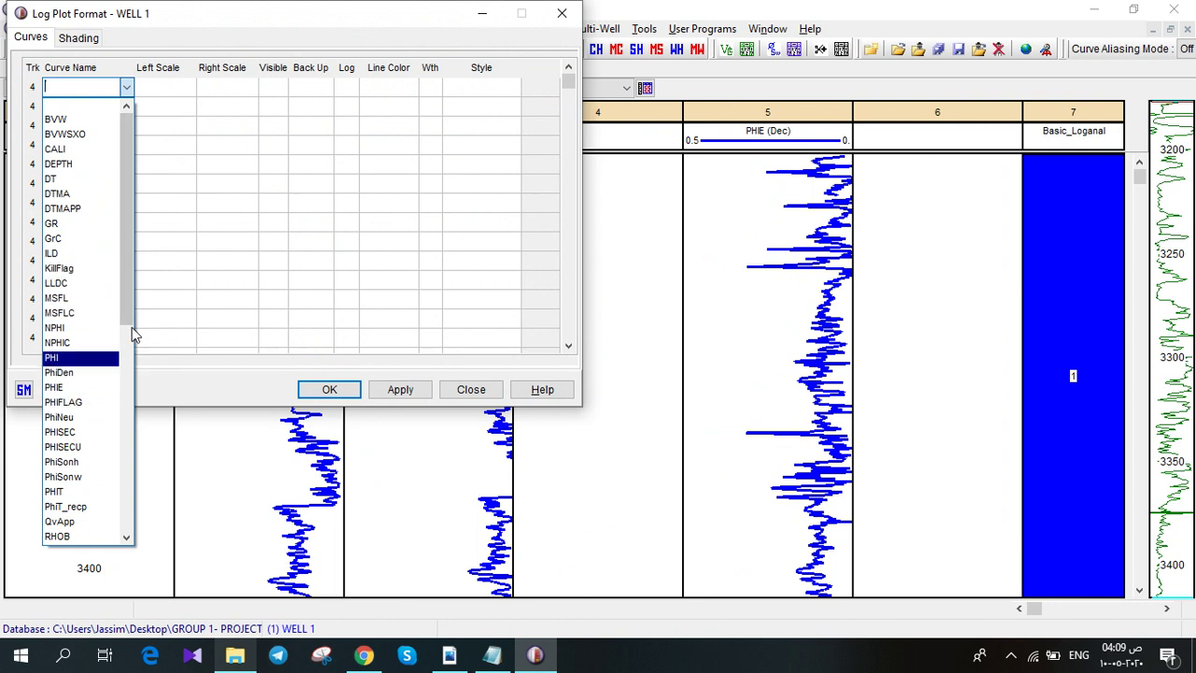
left_click_drag(130, 294, 130, 326)
left_click(91, 433)
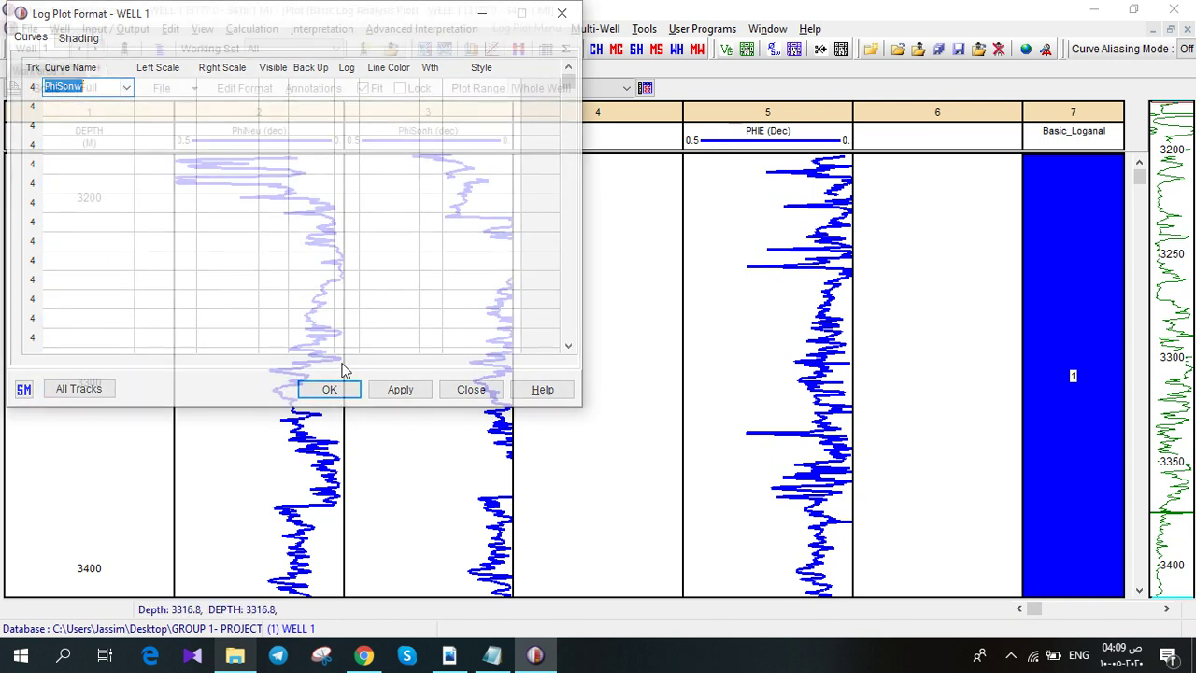
- Format the PhiSonw curve as a green line with width 3 and apply it to the plot
left_click(391, 88)
left_click(411, 87)
left_click(411, 87)
left_click(428, 86)
double_click(427, 86)
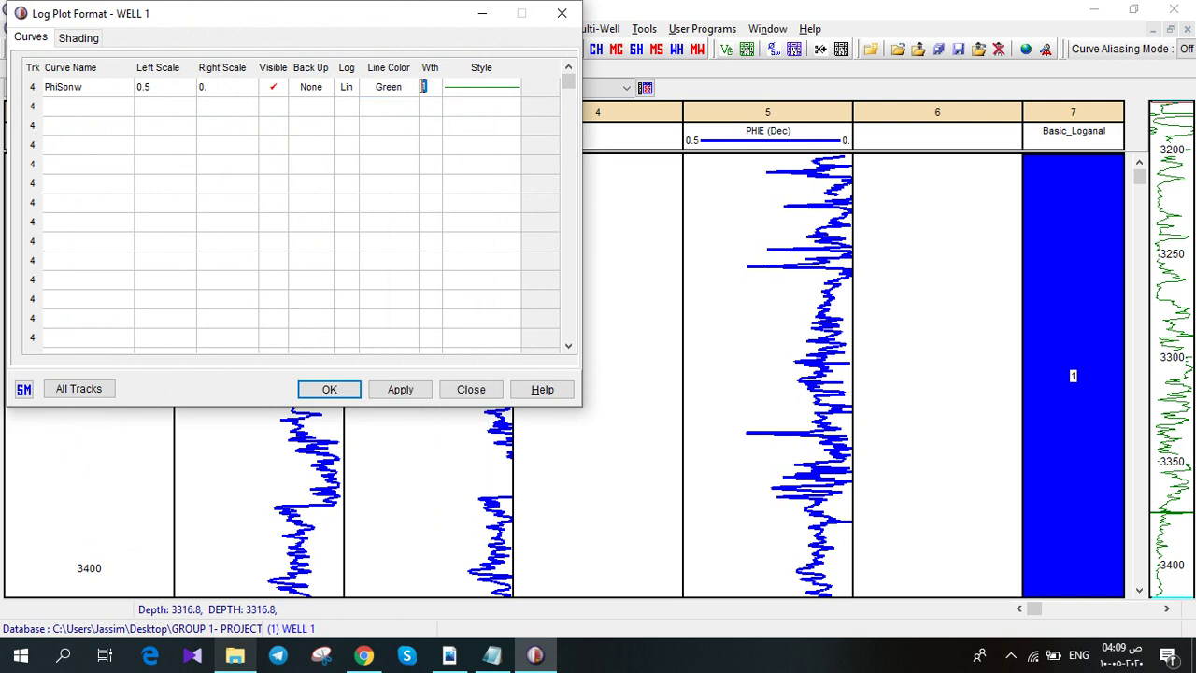
type("3")
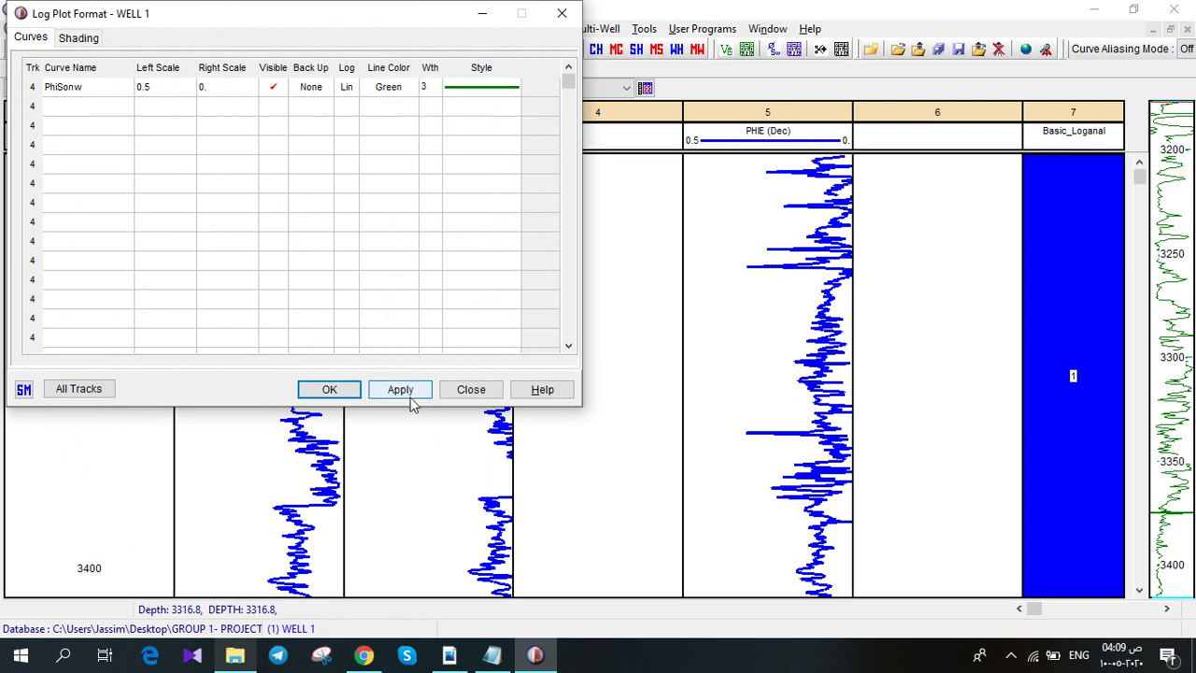
left_click(402, 392)
left_click(330, 391)
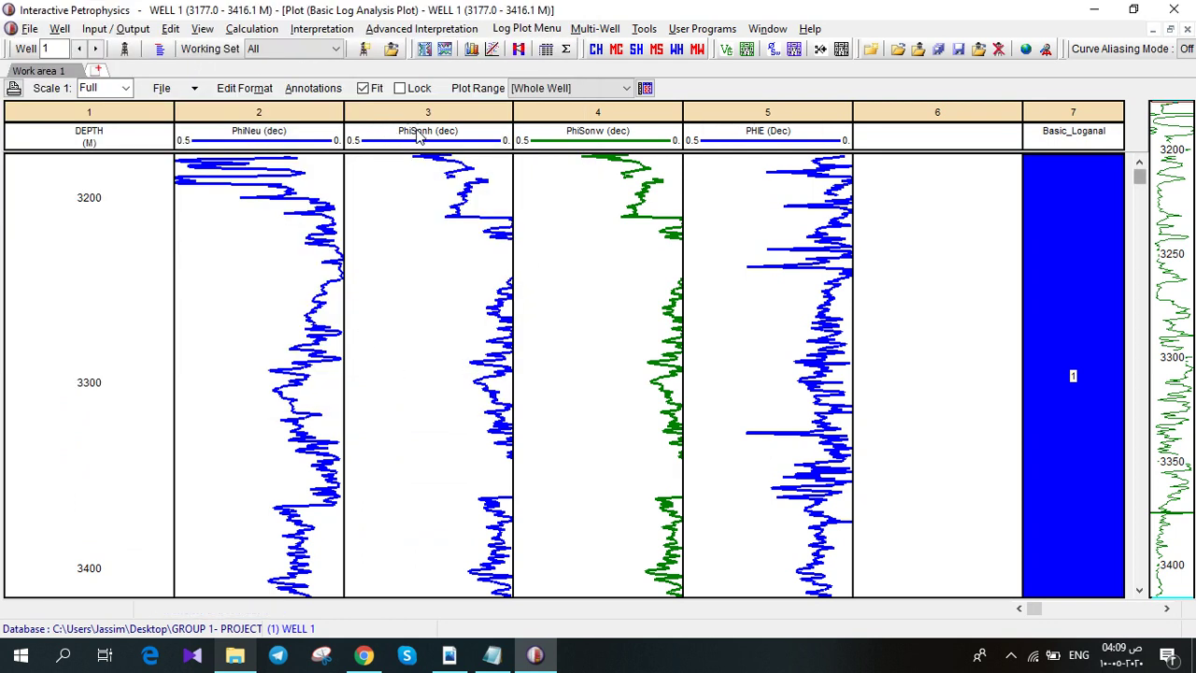
- Insert a new track after the PhiSonw track and assign the PhiDen curve to it
right_click(707, 243)
left_click(636, 382)
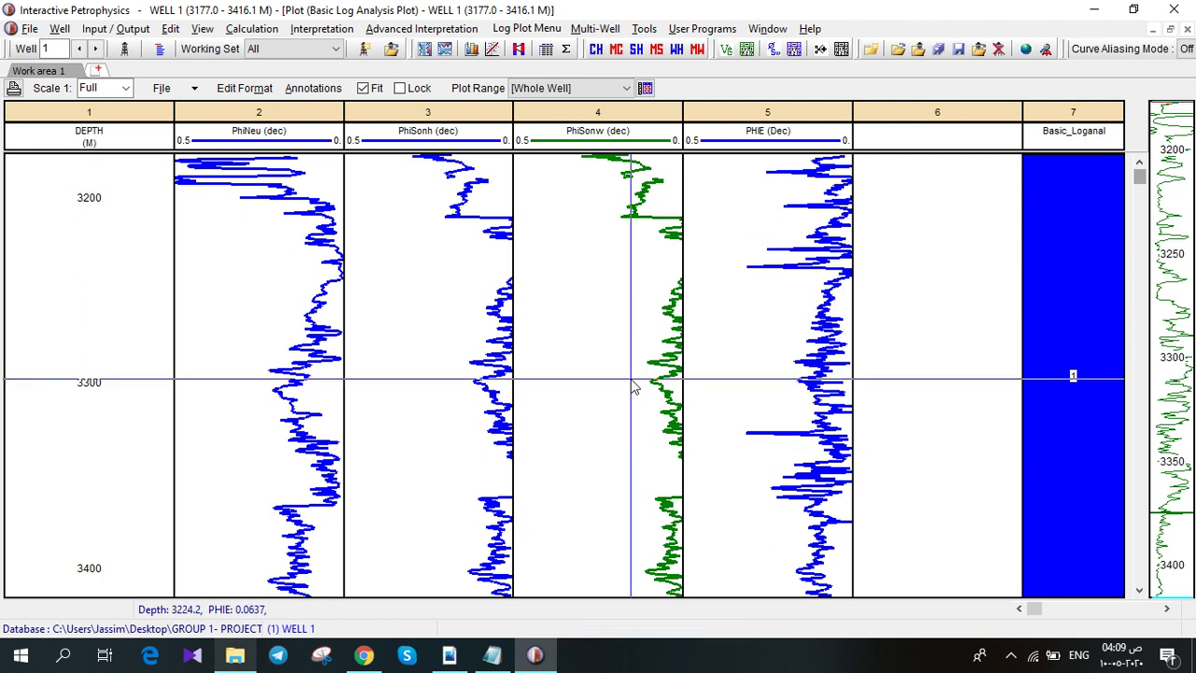
right_click(562, 375)
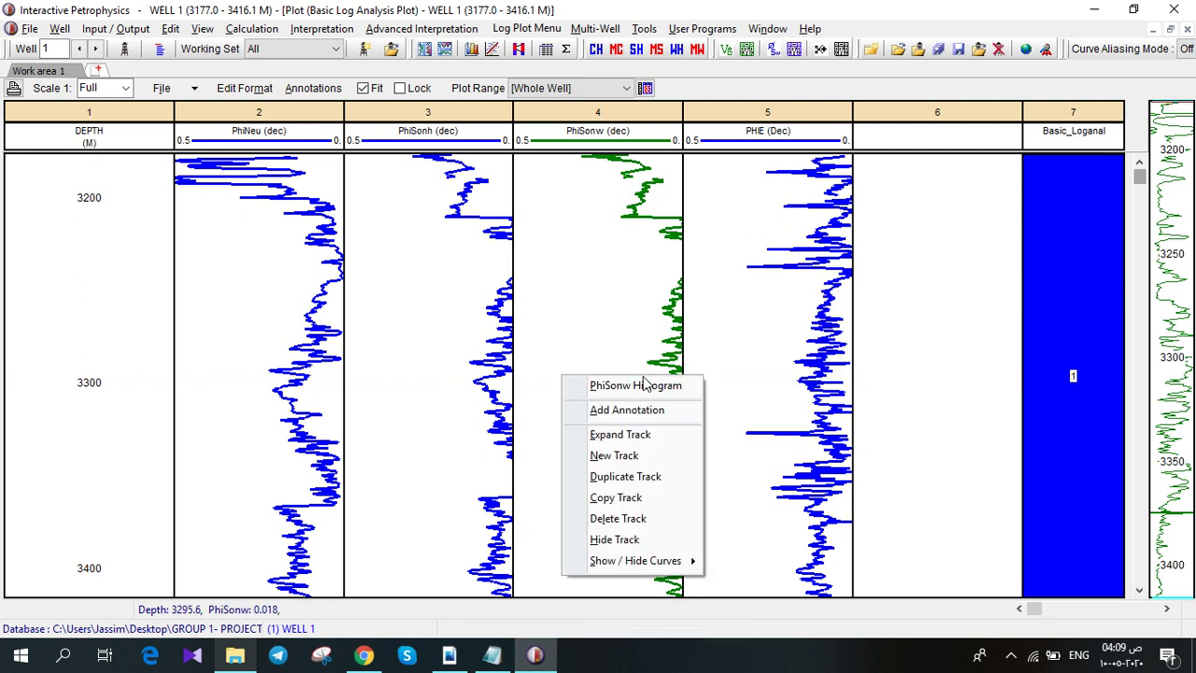
left_click(650, 458)
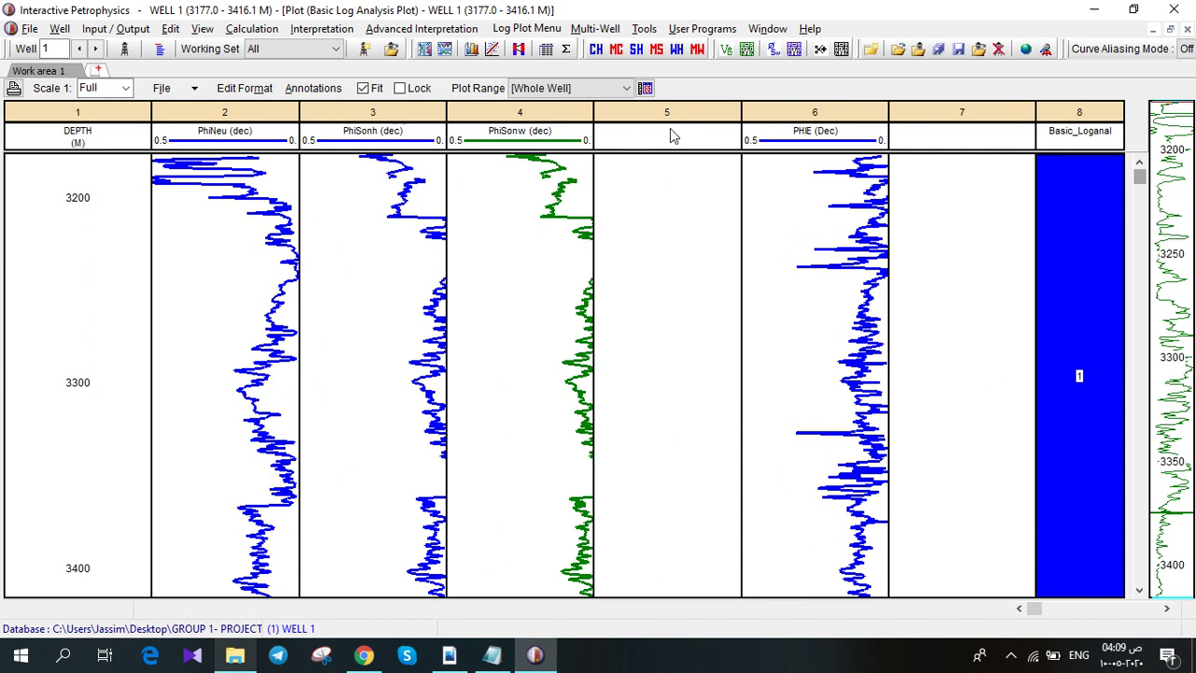
double_click(667, 142)
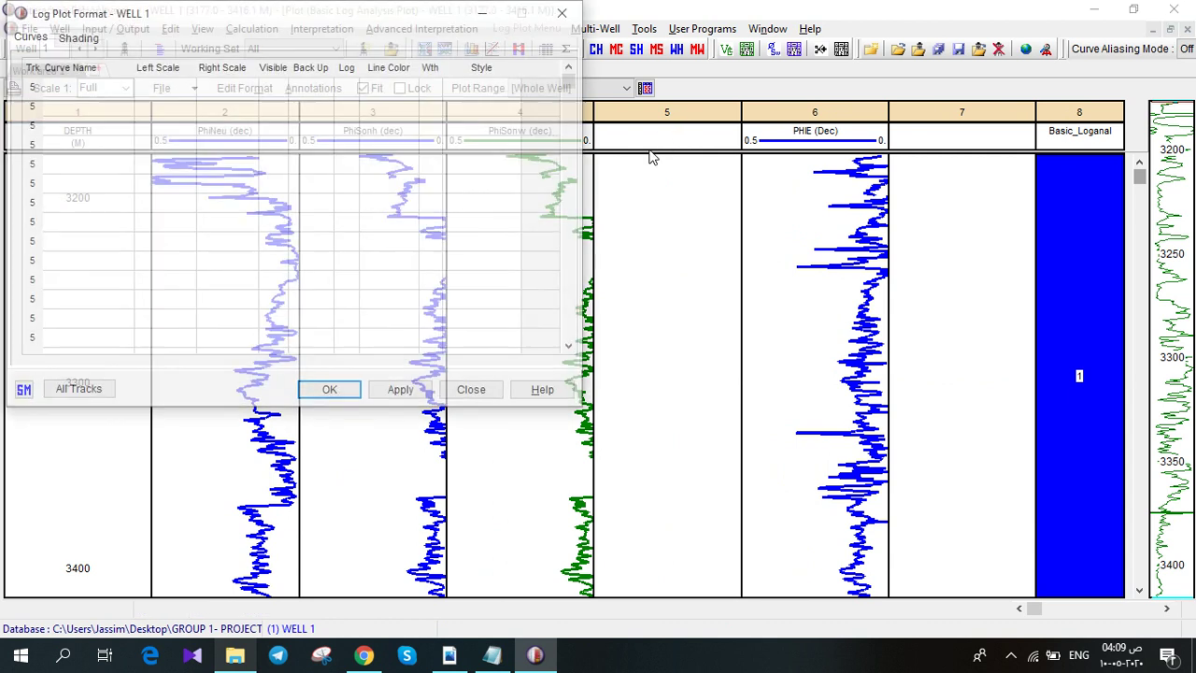
left_click(116, 91)
left_click(127, 86)
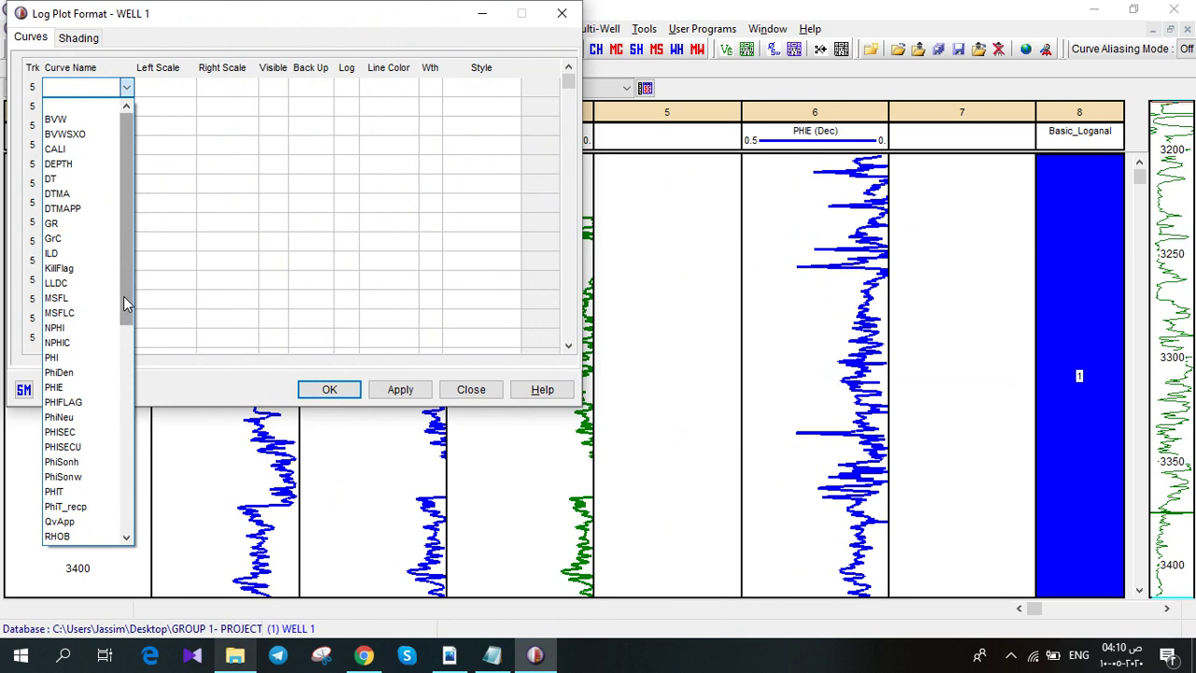
left_click(126, 201)
left_click_drag(125, 201, 115, 248)
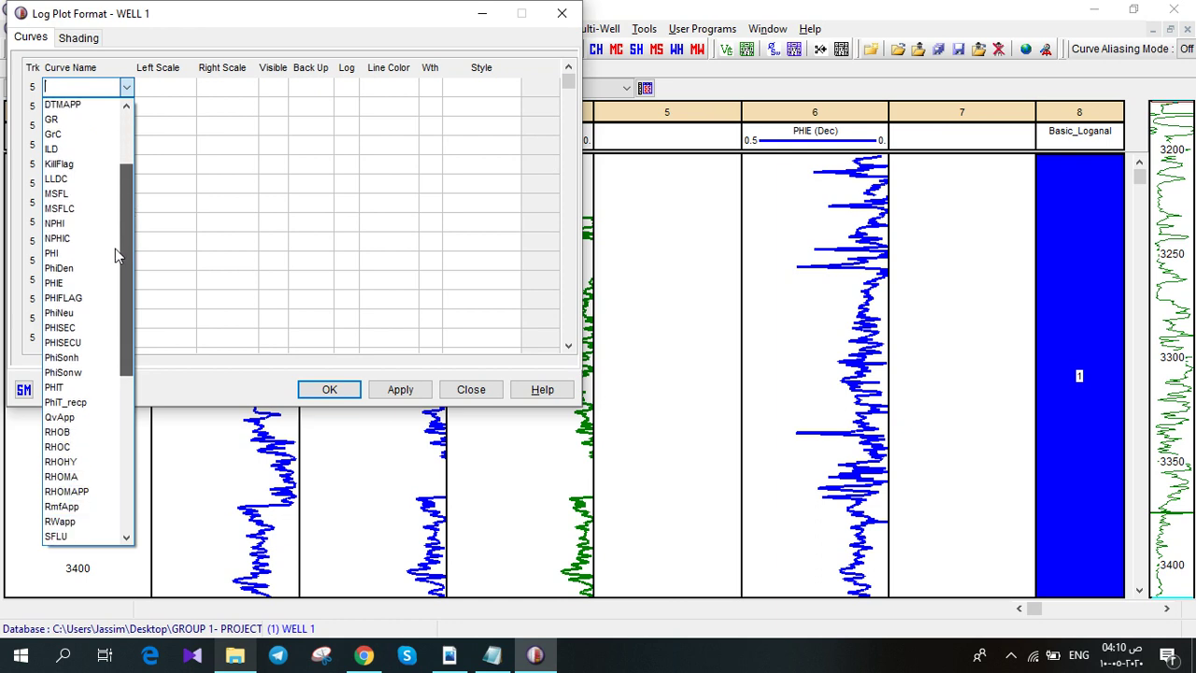
left_click(99, 268)
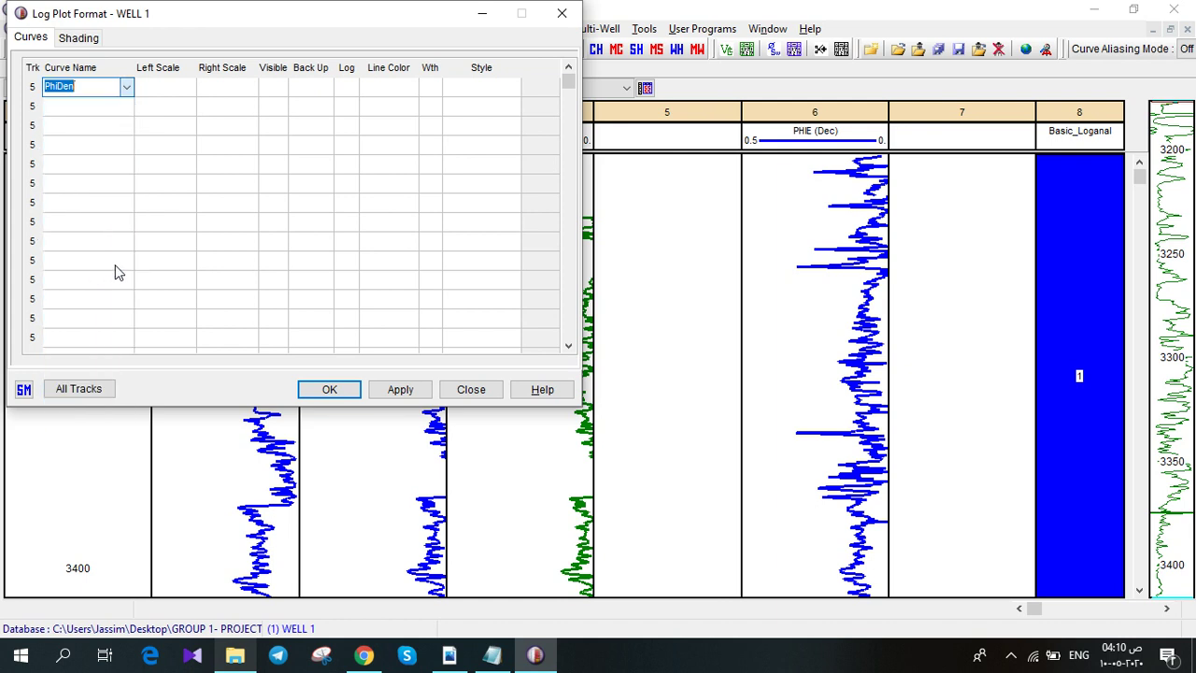
- Format the PhiDen curve as a Crimson line with width 3 and apply it to the plot
left_click(402, 89)
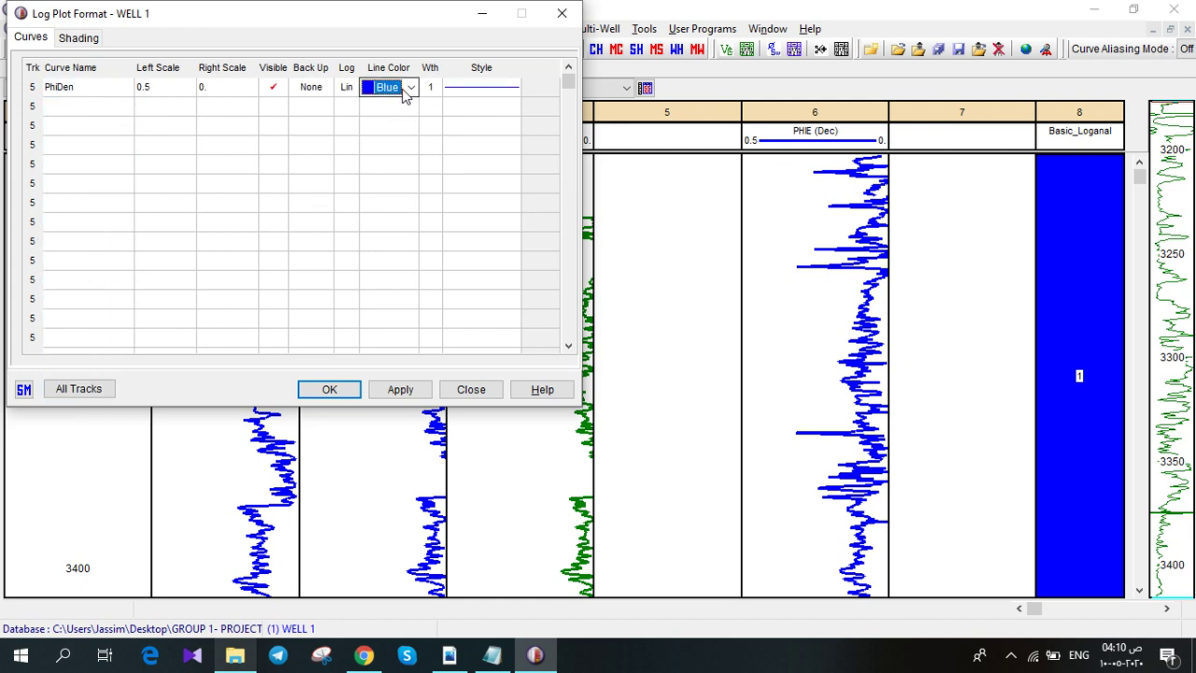
left_click(411, 87)
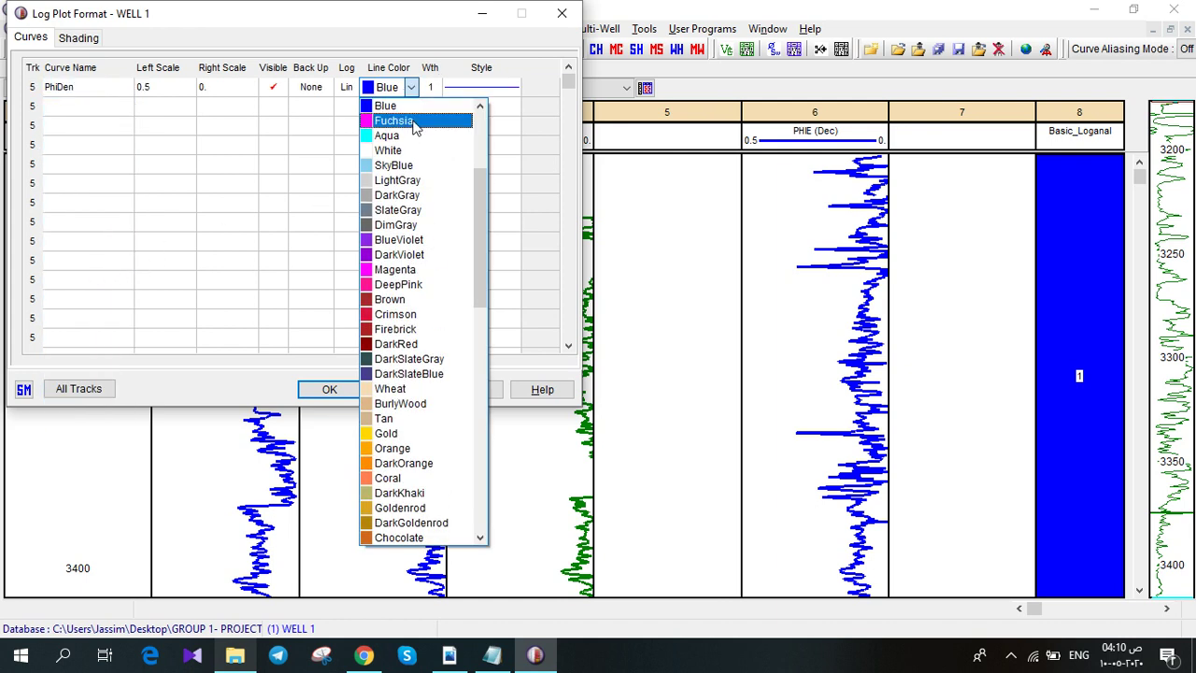
left_click(390, 316)
left_click(418, 393)
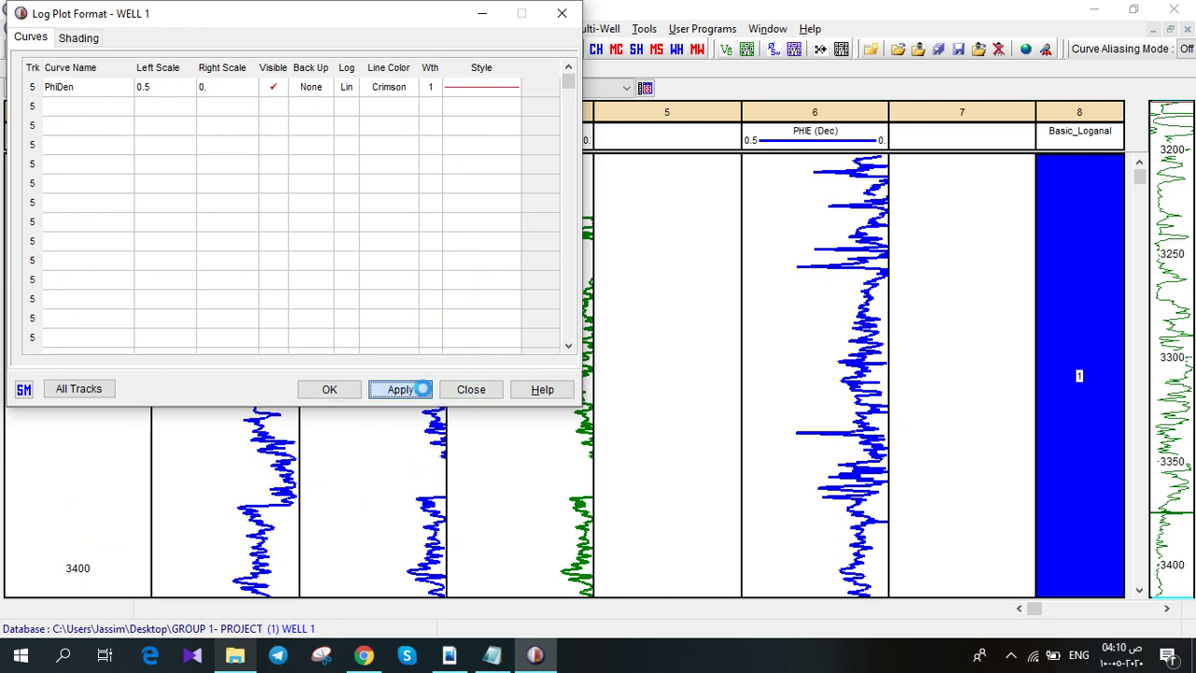
left_click(423, 87)
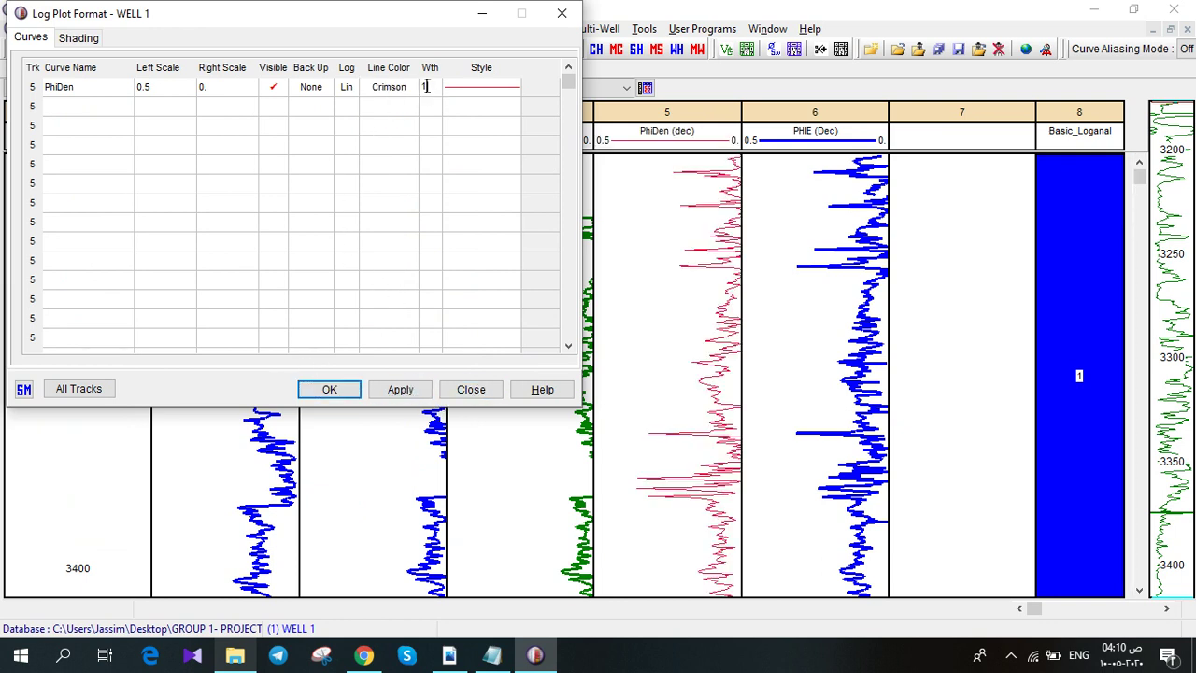
type("3")
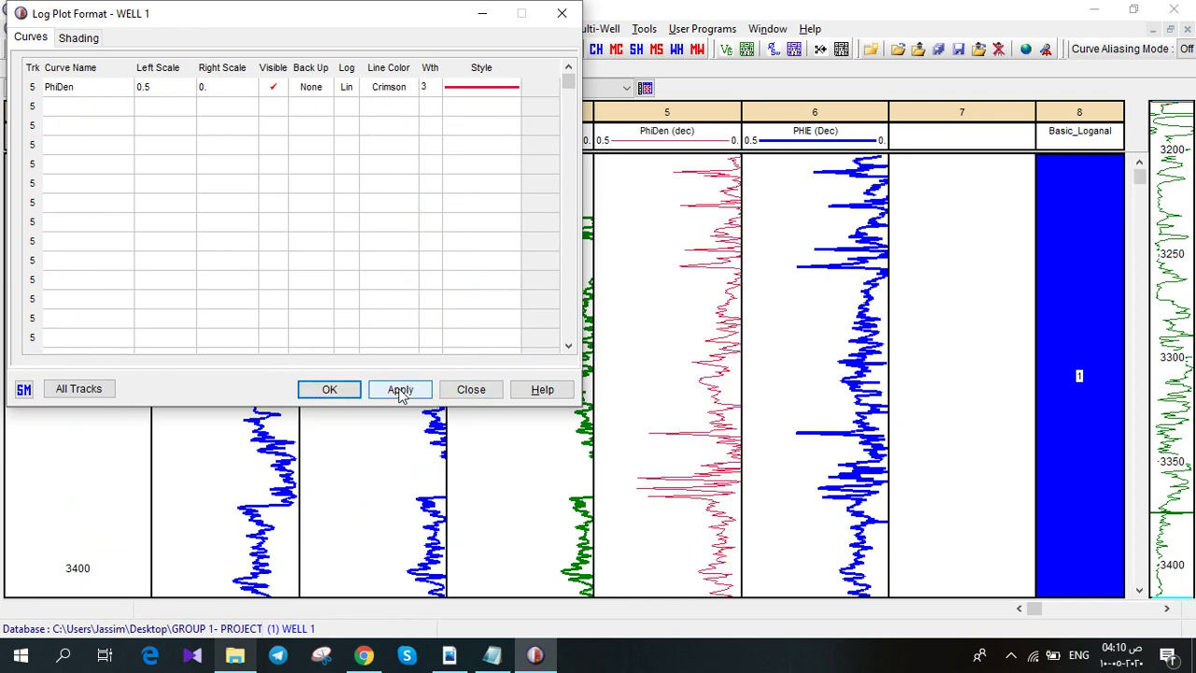
left_click(399, 390)
left_click(332, 390)
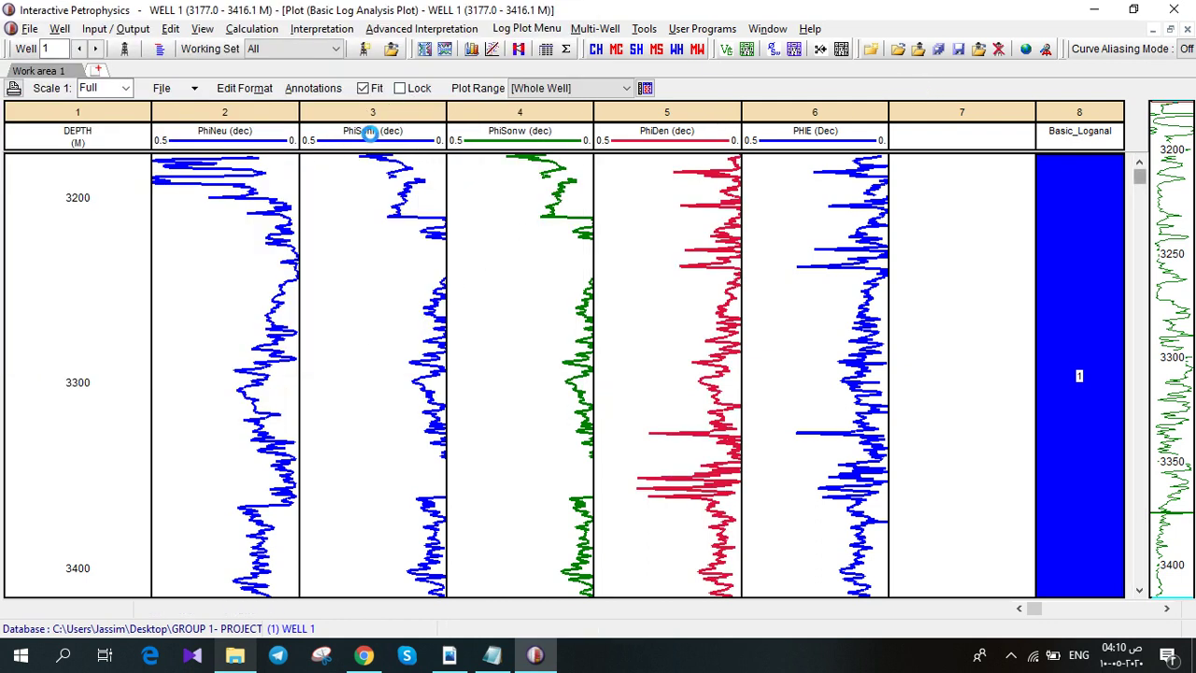
- Change the PhiSonh curve's line color in track 3 to Orange and apply it to the plot
double_click(407, 147)
left_click(388, 87)
left_click(411, 87)
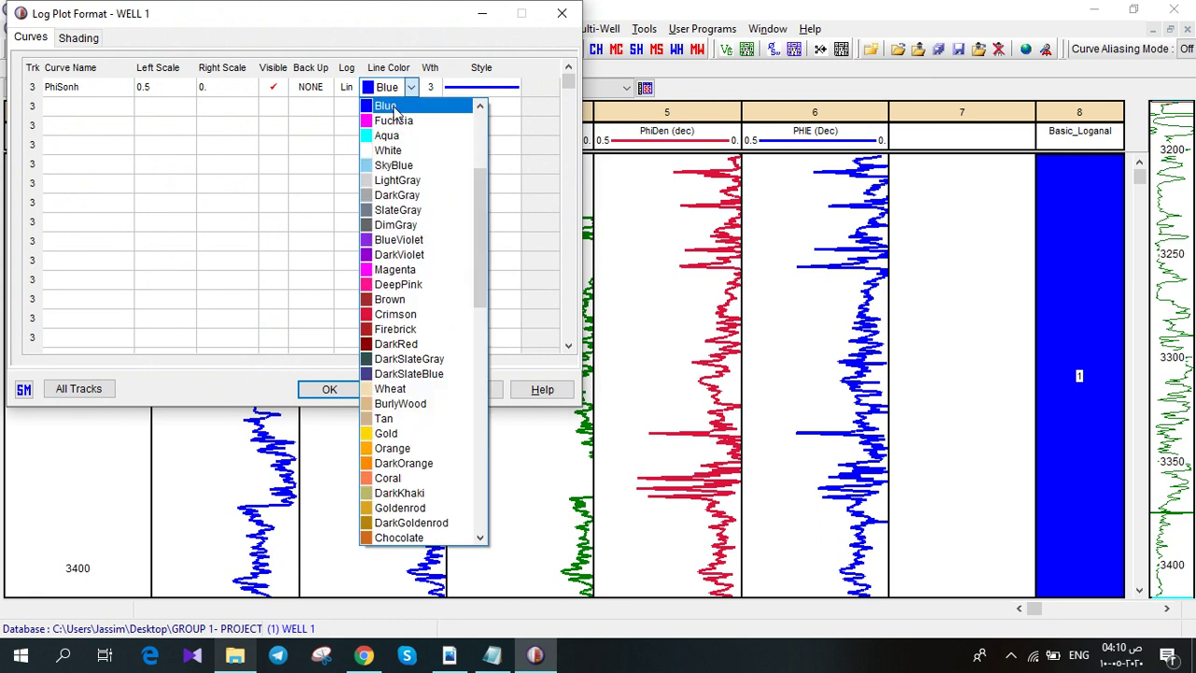
left_click(368, 448)
left_click(400, 389)
left_click(329, 389)
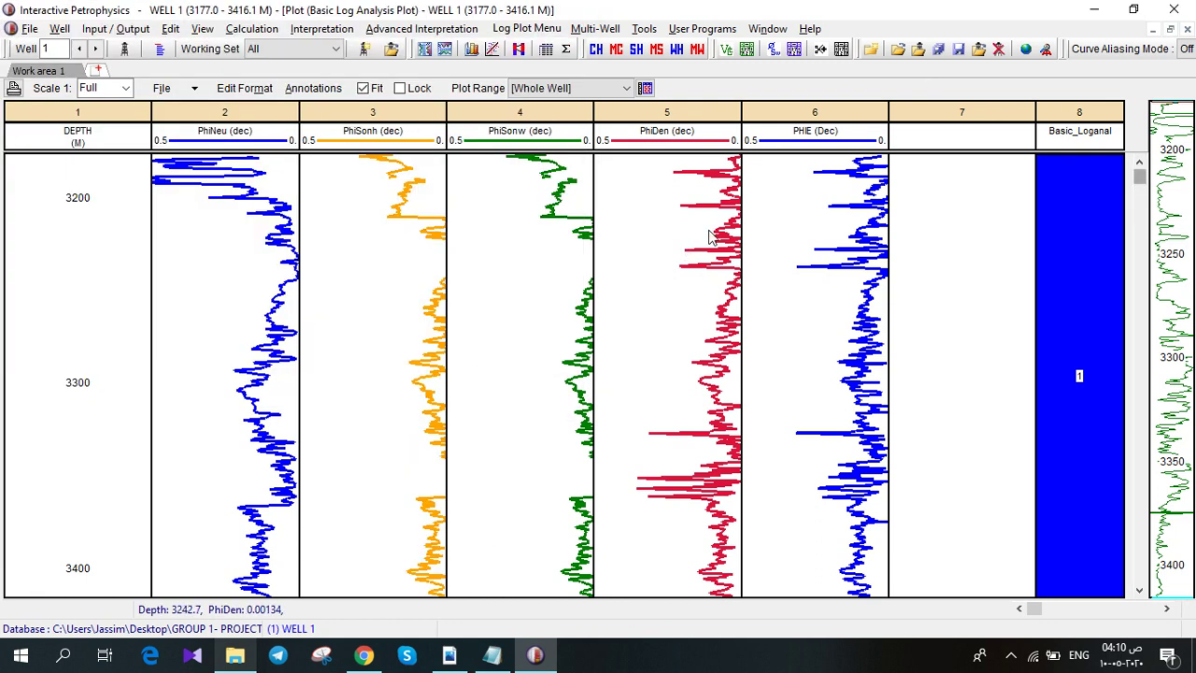
- Delete the empty track between the PHIE and Basic_Loganal tracks, and close the Basic Log Analysis plot
right_click(978, 243)
left_click(993, 355)
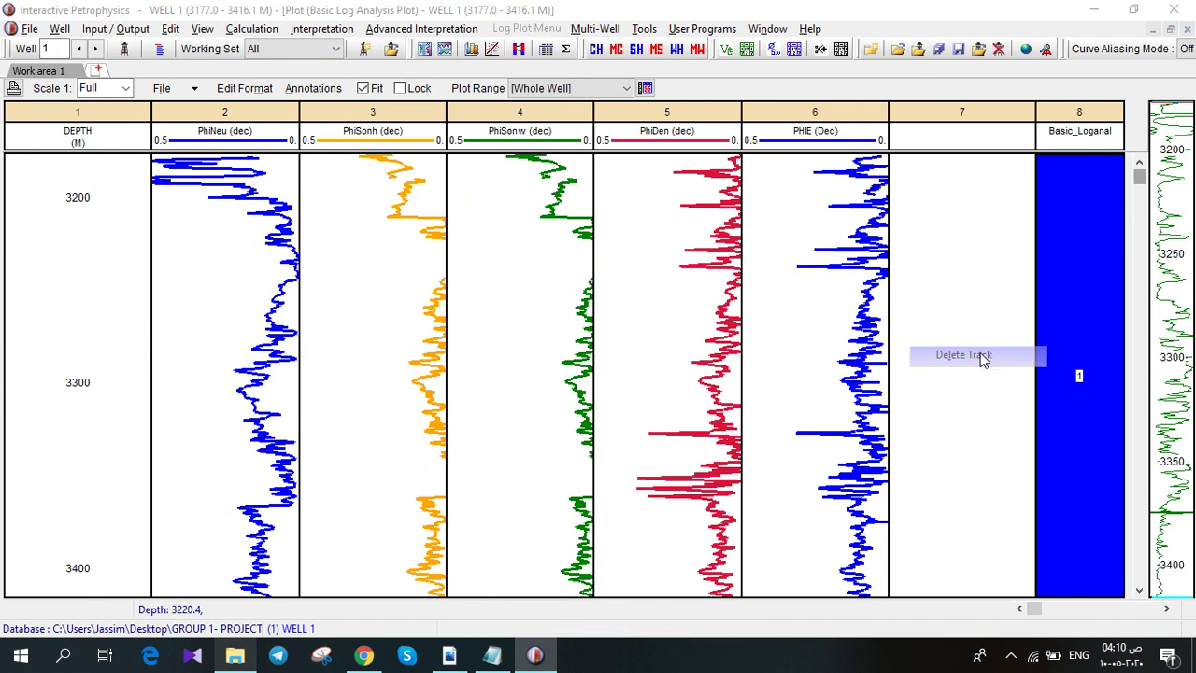
left_click(642, 369)
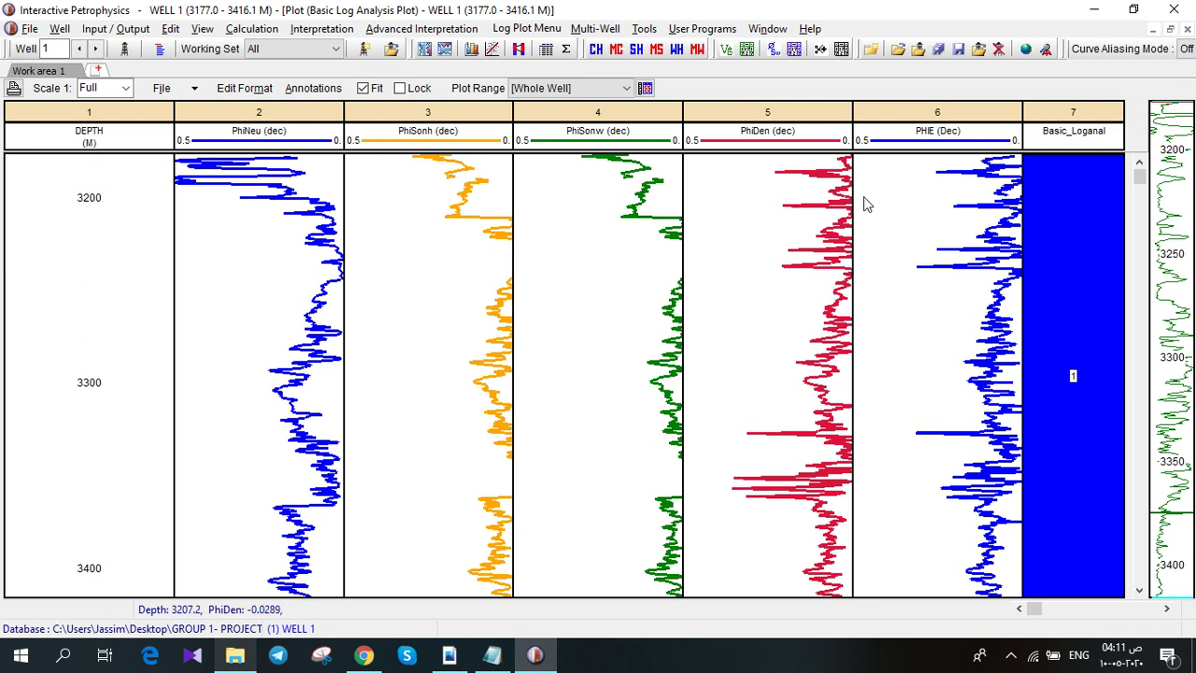
left_click(1189, 31)
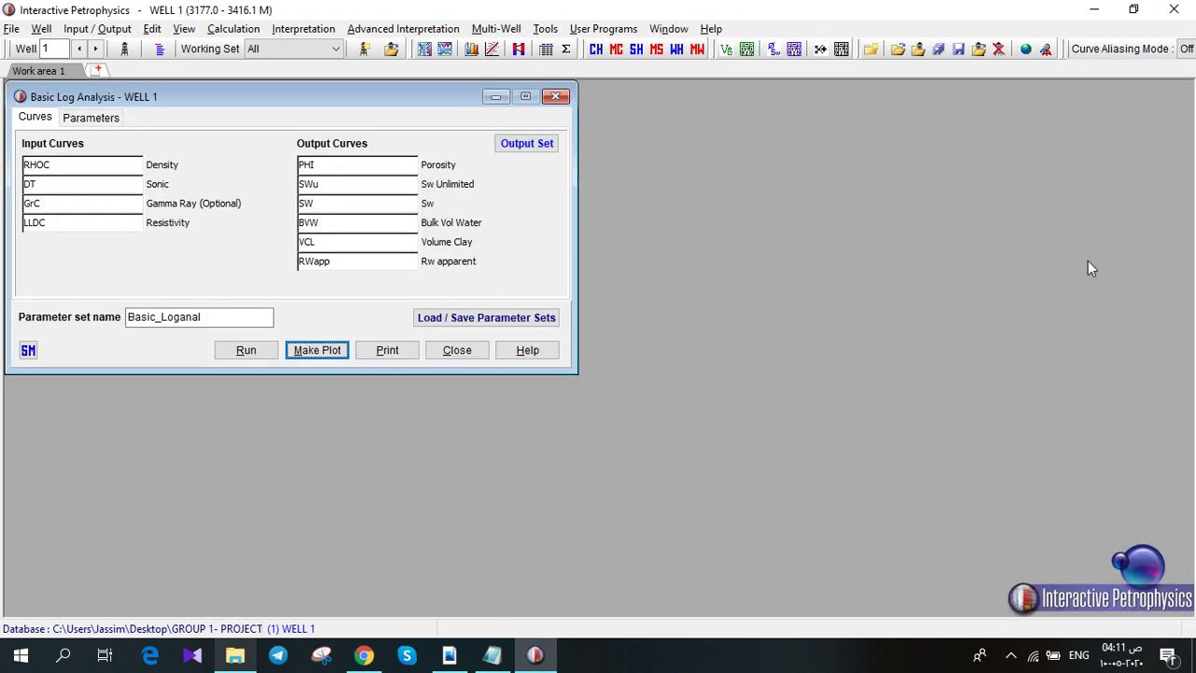
left_click(1011, 655)
left_click(975, 587)
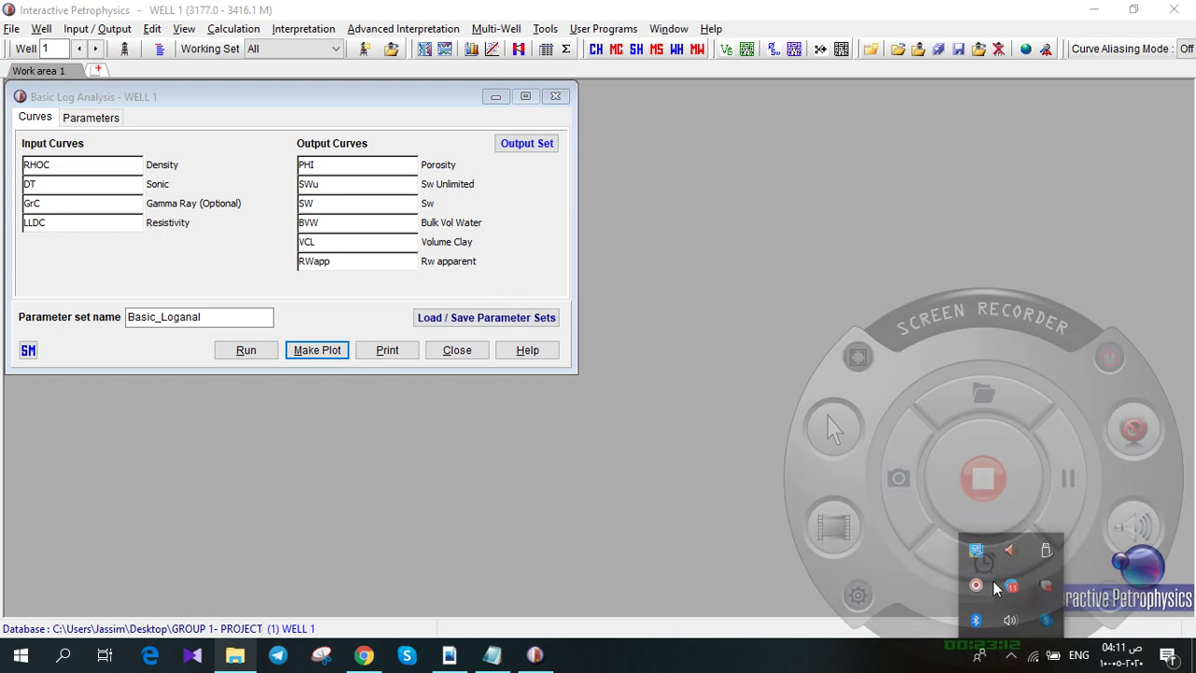
left_click(1111, 599)
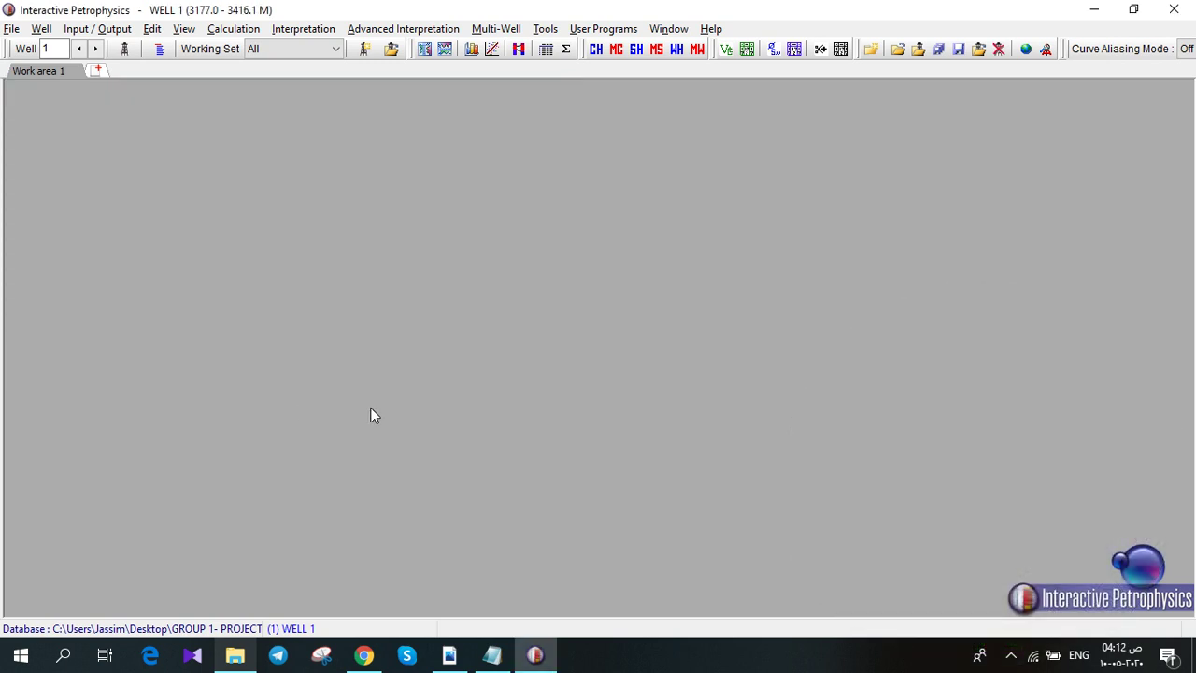
- Open the Porosity and Water Saturation analysis and set the initial porosity model to Neutron Density
left_click(311, 33)
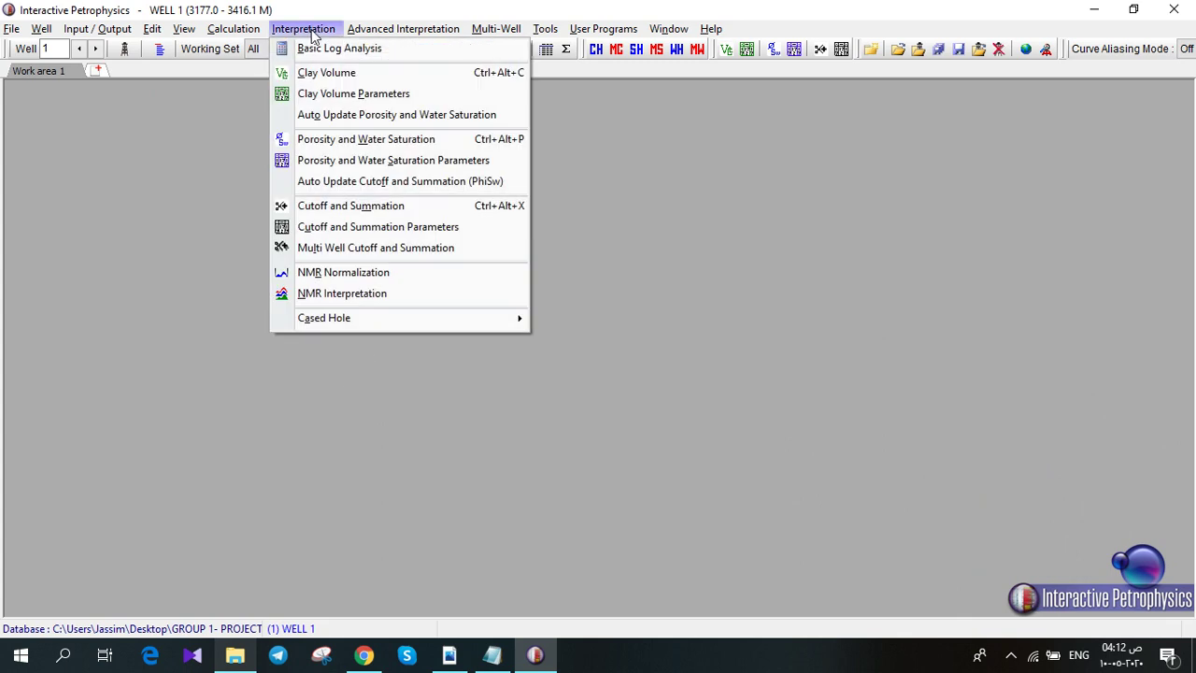
left_click(454, 143)
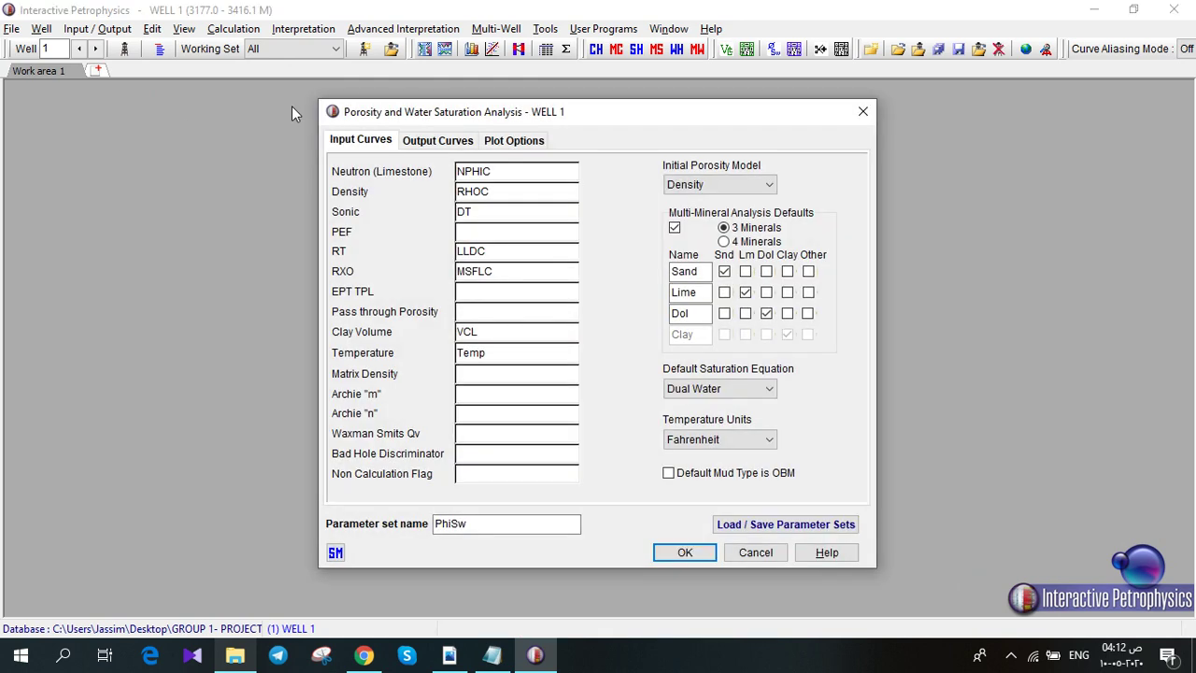
left_click_drag(421, 111, 380, 96)
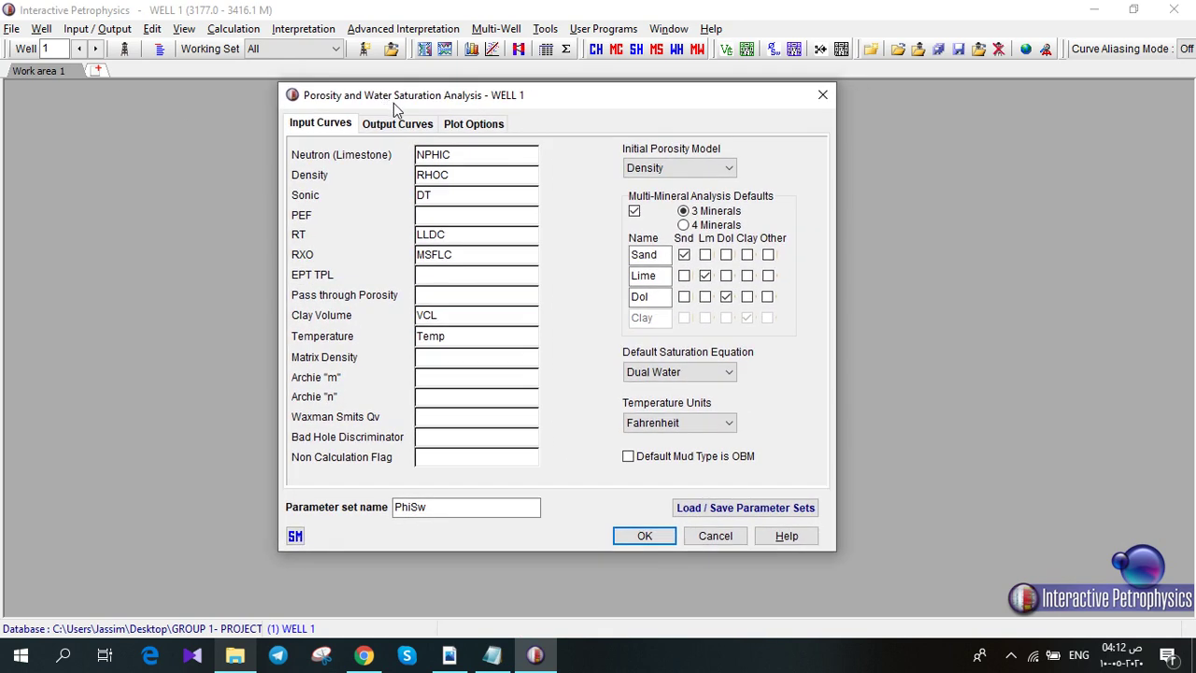
left_click(702, 175)
left_click(674, 168)
left_click(669, 185)
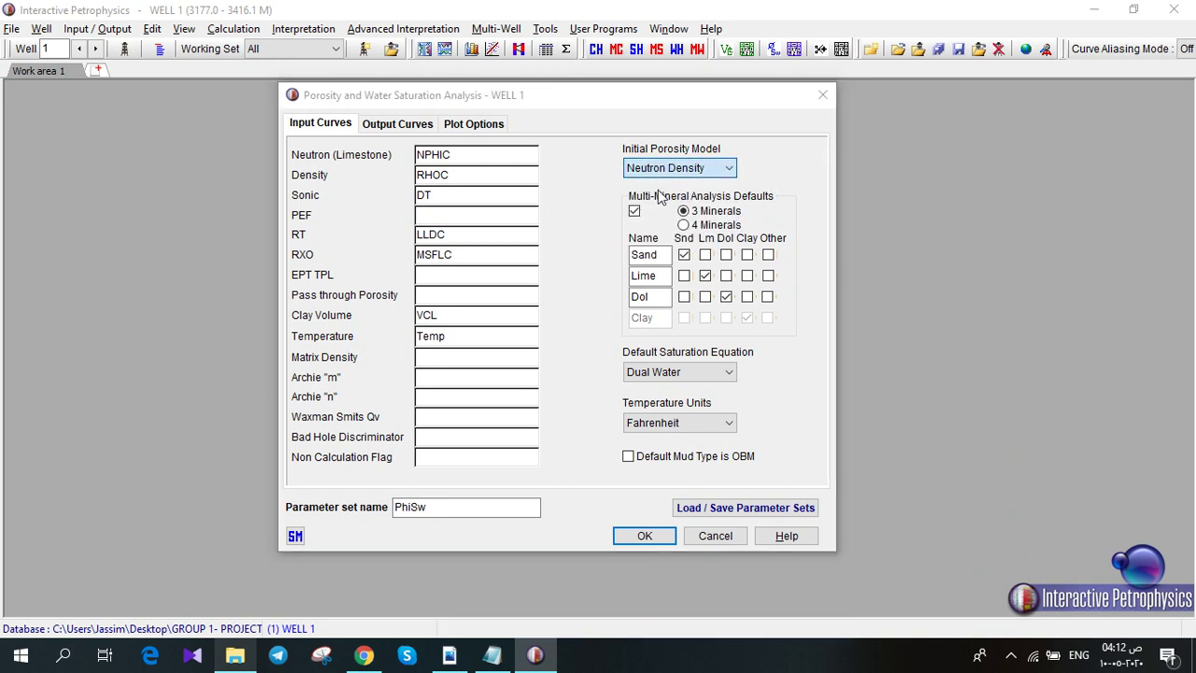
left_click(716, 388)
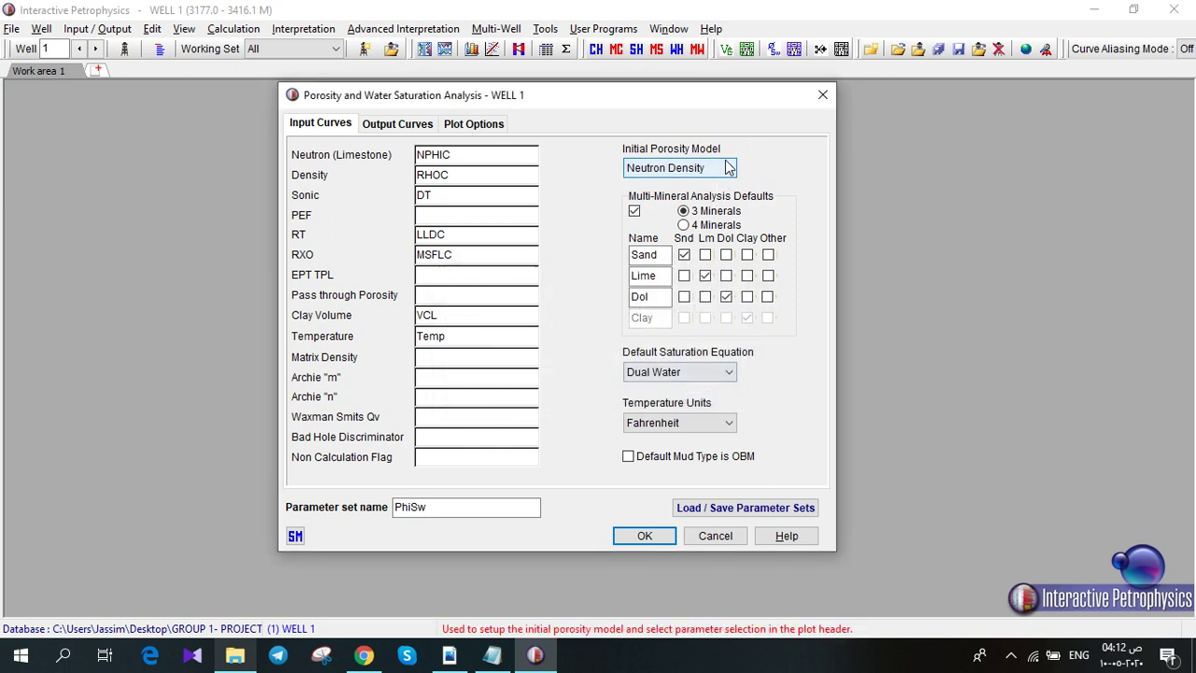
- Clear the Sand and Dol minerals in the multi-mineral defaults and choose Dual Water as the default saturation equation
left_click(684, 254)
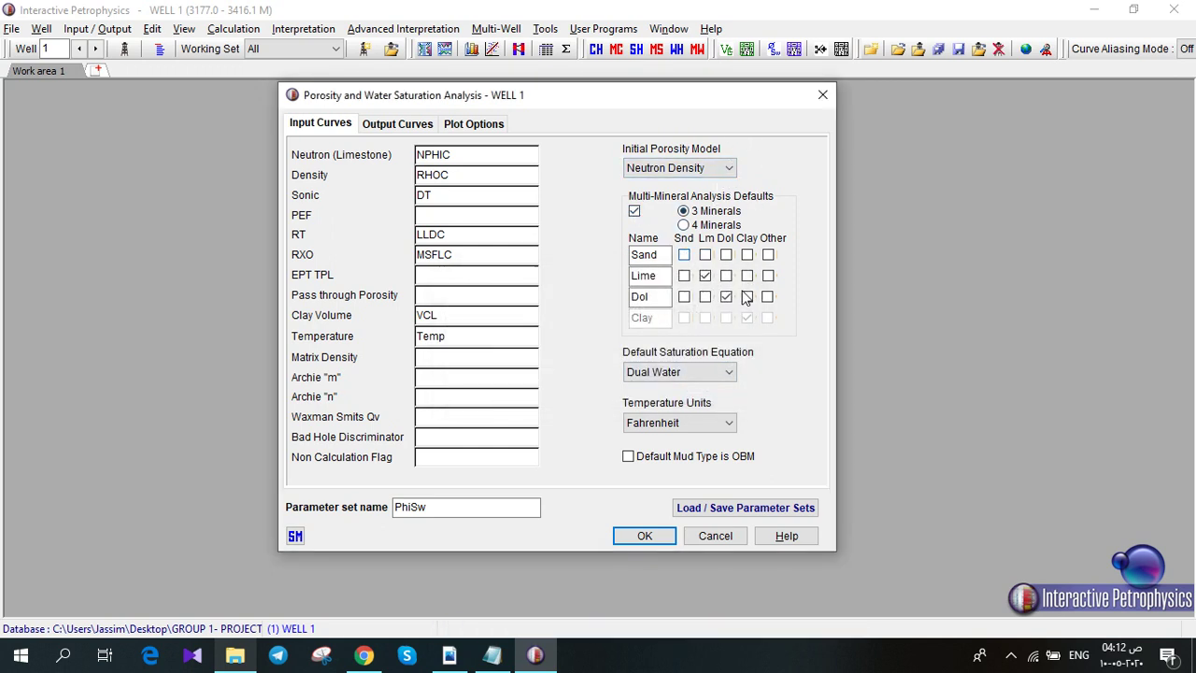
left_click(726, 296)
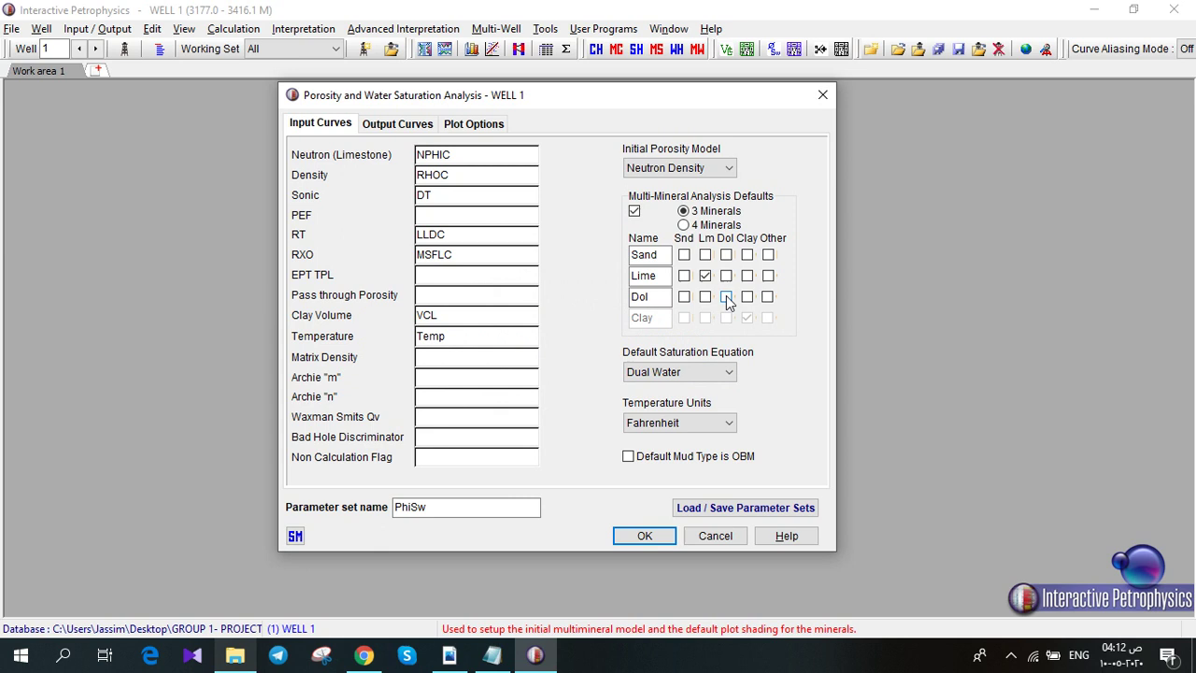
left_click(729, 372)
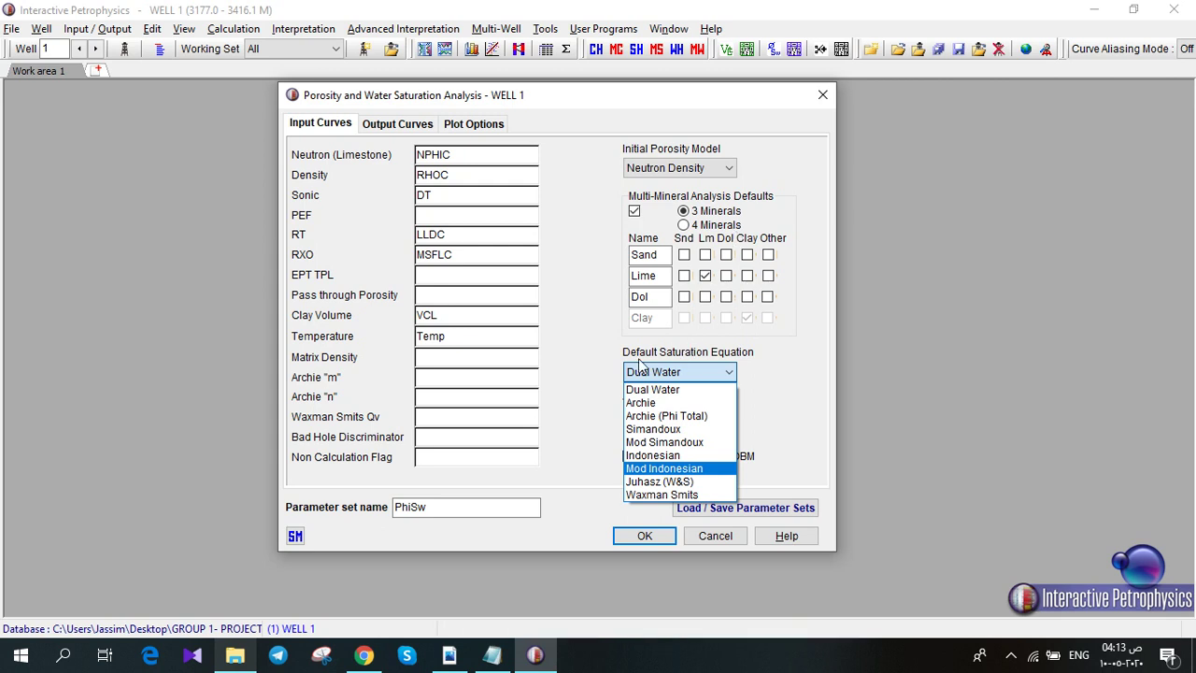
left_click(652, 389)
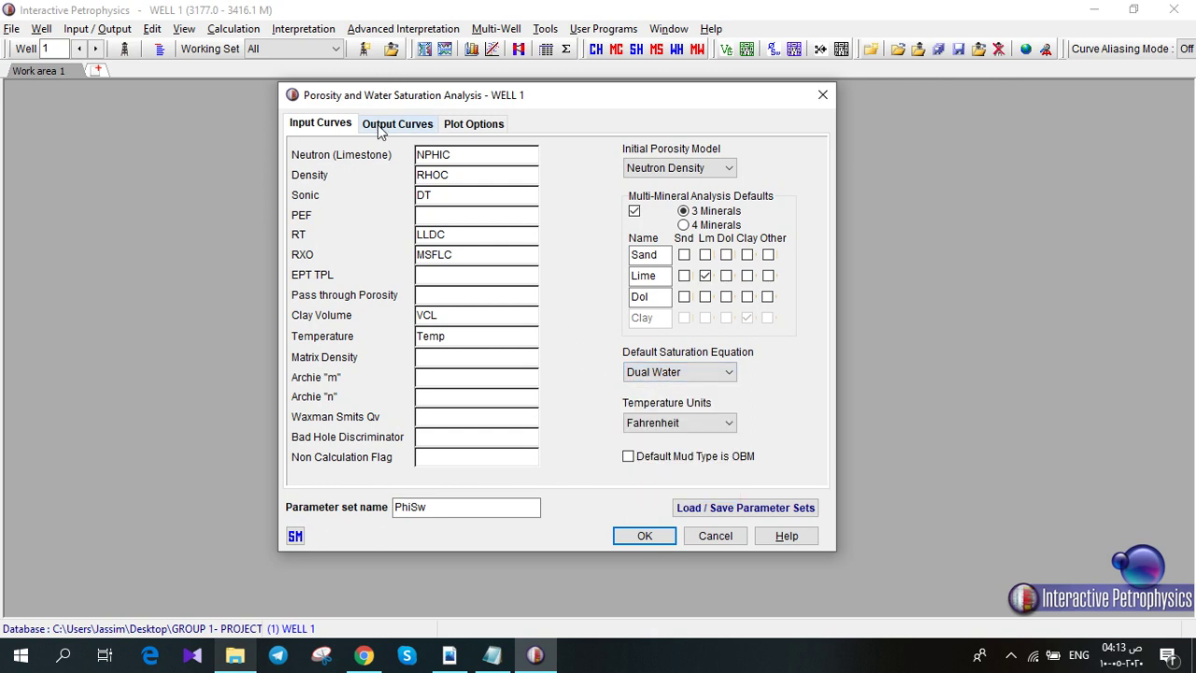
- Enable the Sw Mod Indonesian curve among the analysis output curves
left_click(392, 129)
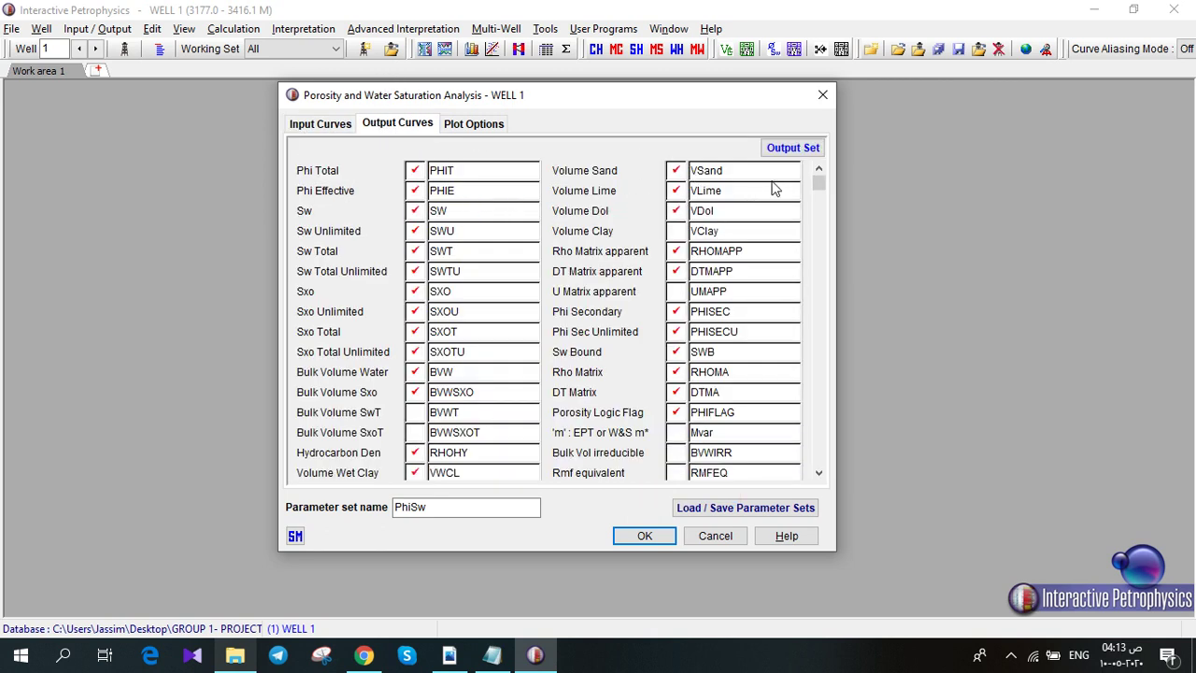
left_click_drag(819, 182, 796, 467)
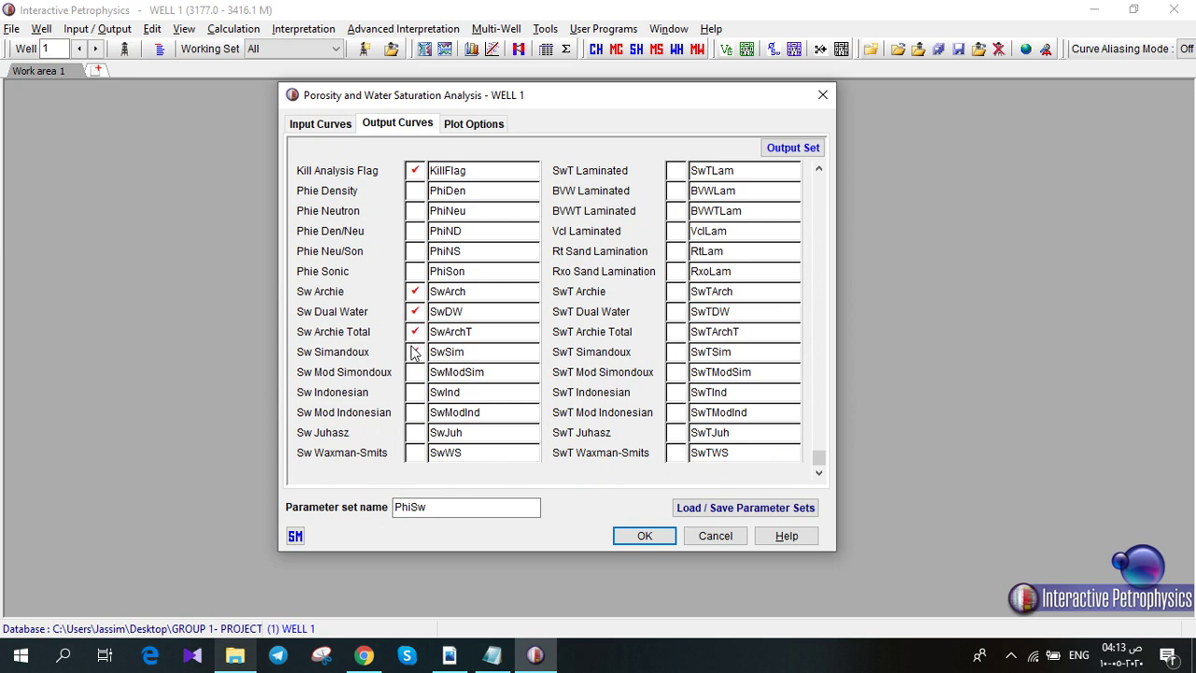
left_click(415, 413)
- Run the analysis with the Phi Sw parameter plot initialized, close the dialog and reposition the Porosity Water Saturation Plot window
left_click_drag(819, 458, 840, 146)
left_click(643, 536)
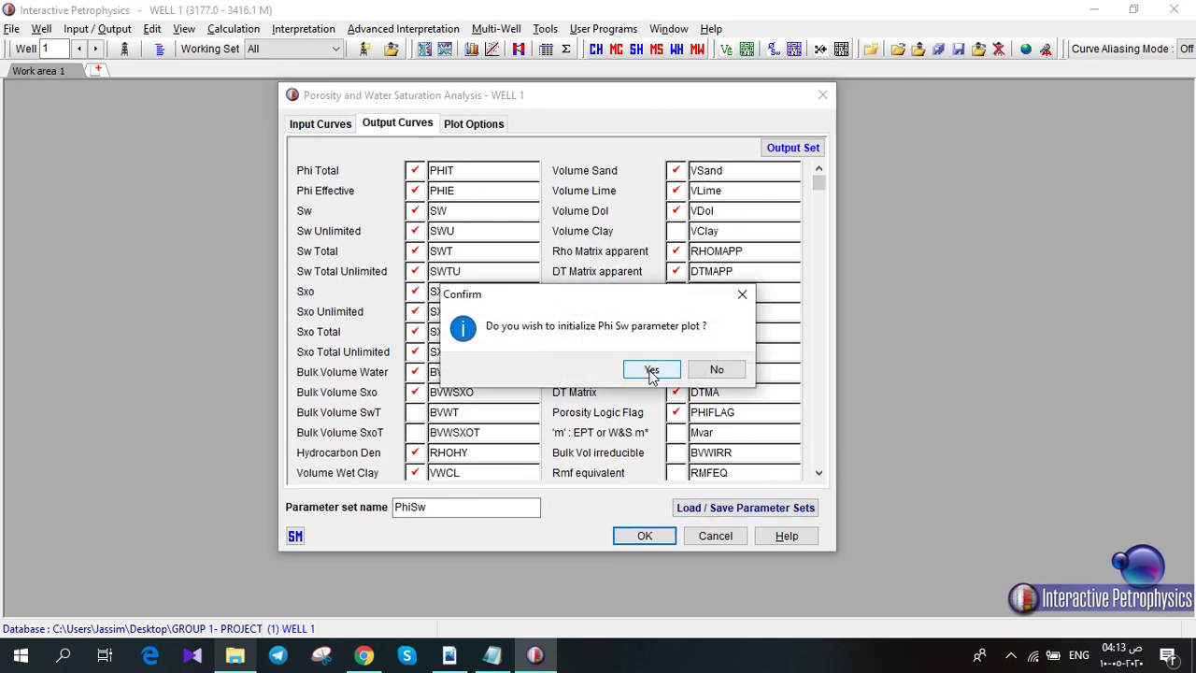
left_click(647, 370)
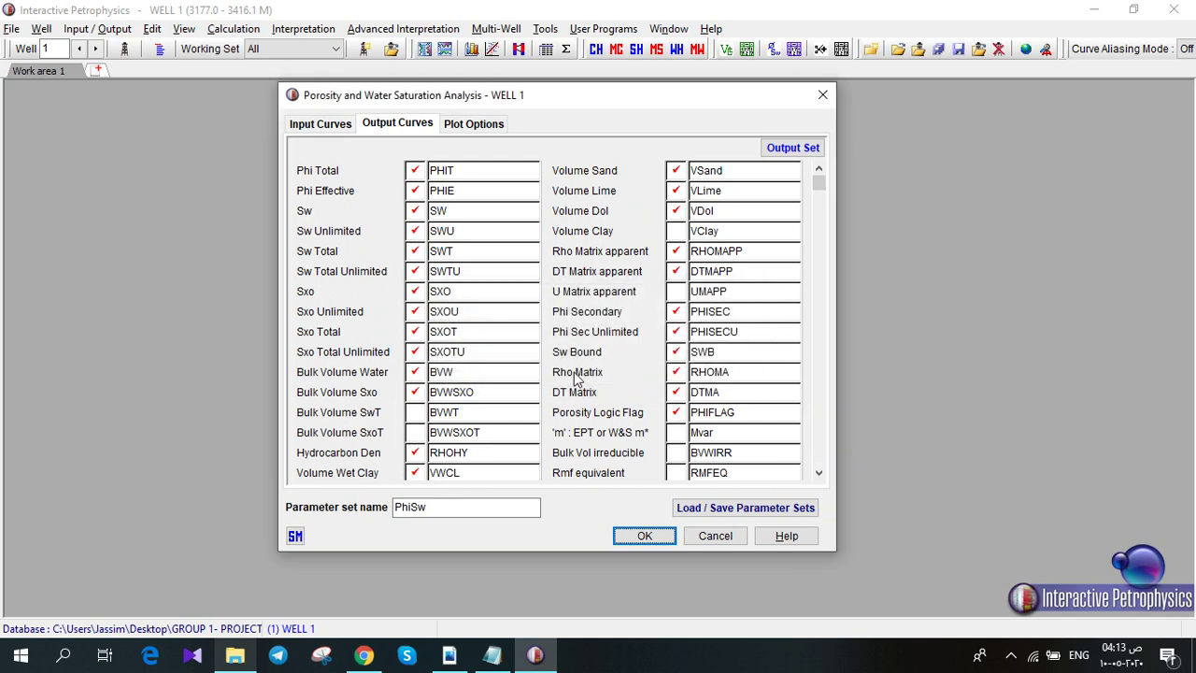
left_click(819, 96)
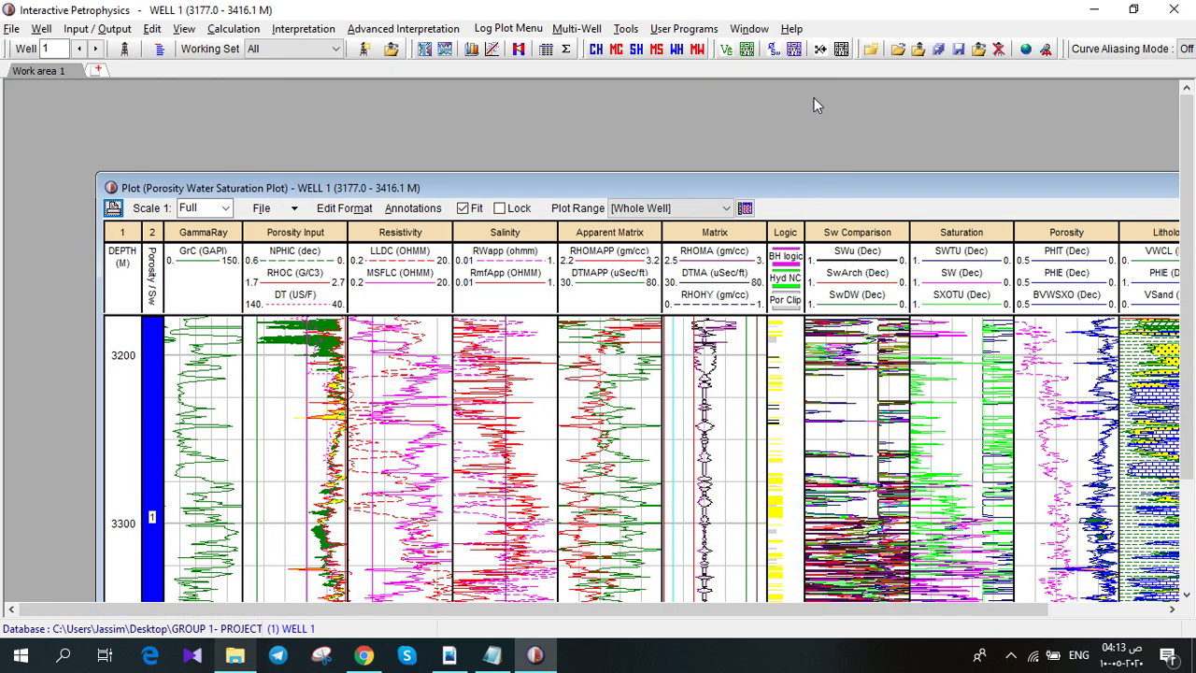
left_click_drag(625, 188, 480, 163)
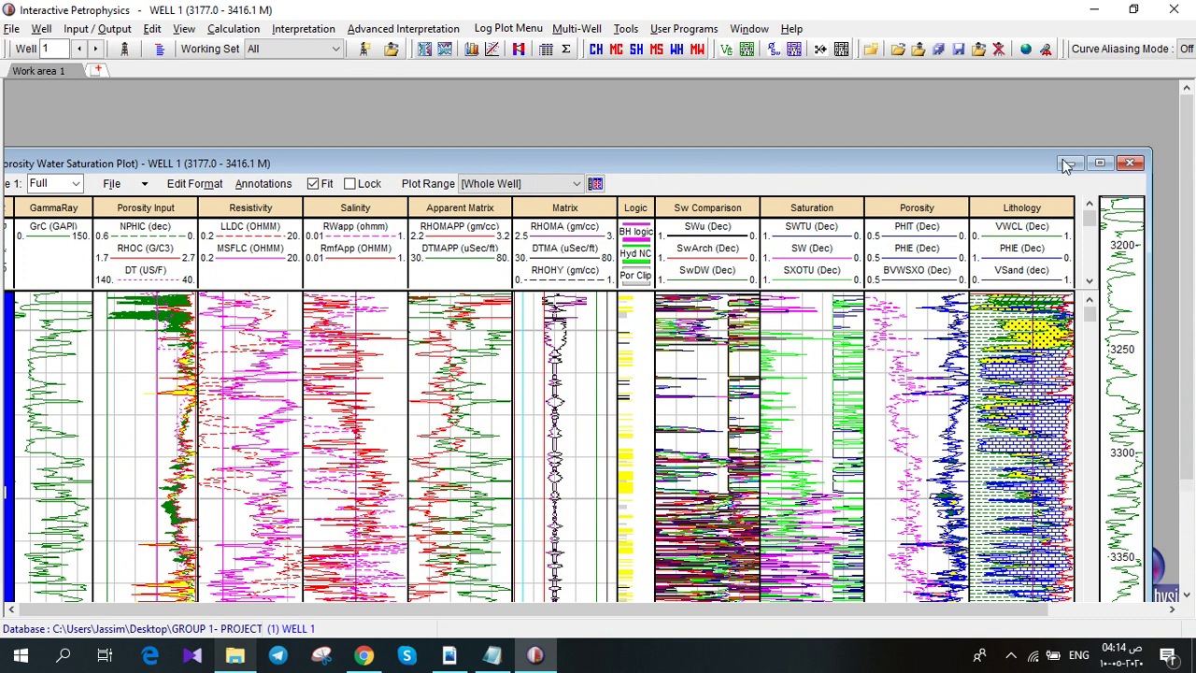
- Maximize the Porosity Water Saturation Plot and delete its GammaRay and Porosity Input tracks
left_click(1100, 162)
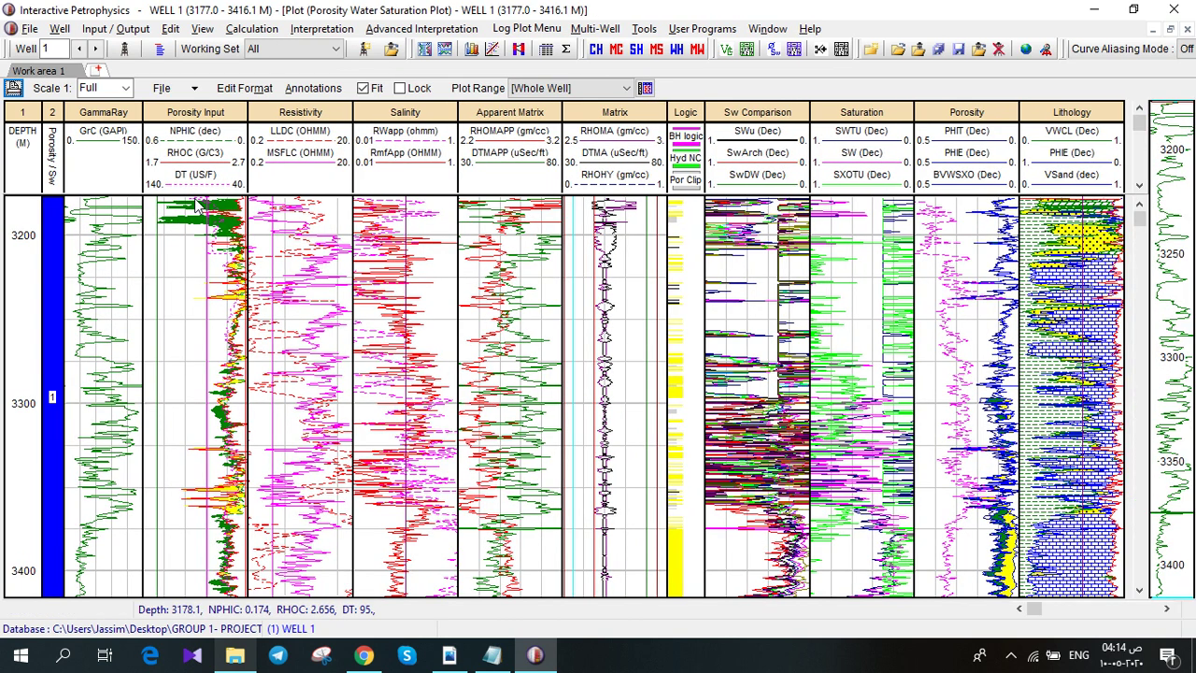
right_click(126, 264)
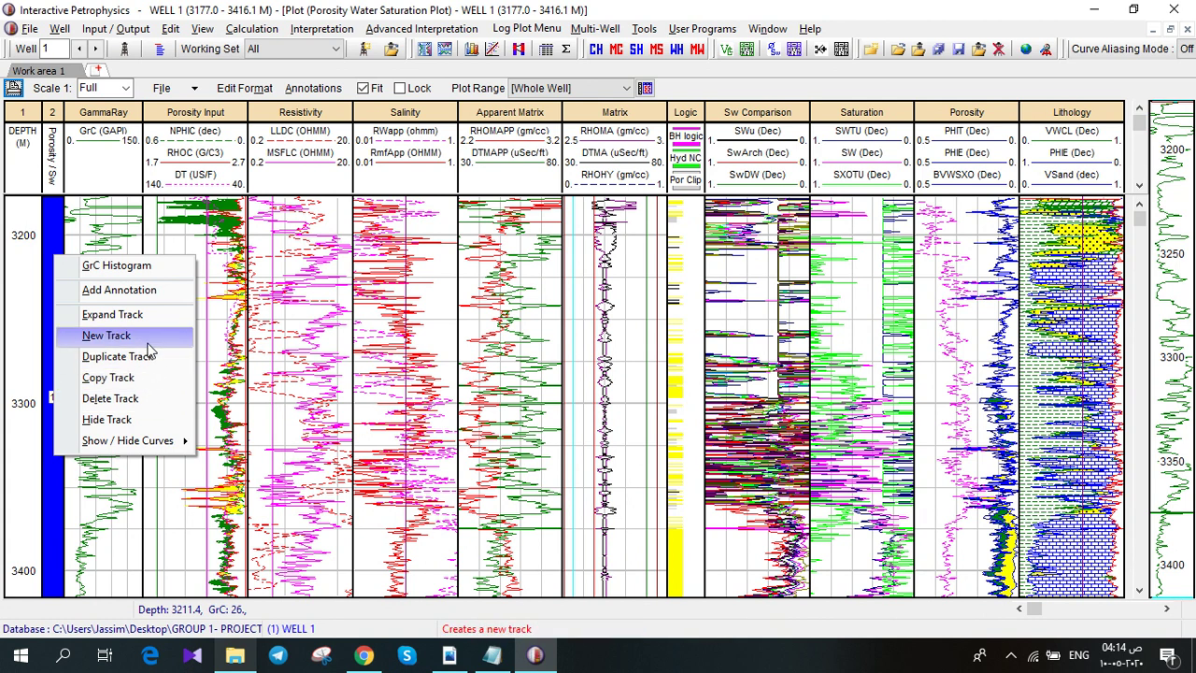
left_click(131, 398)
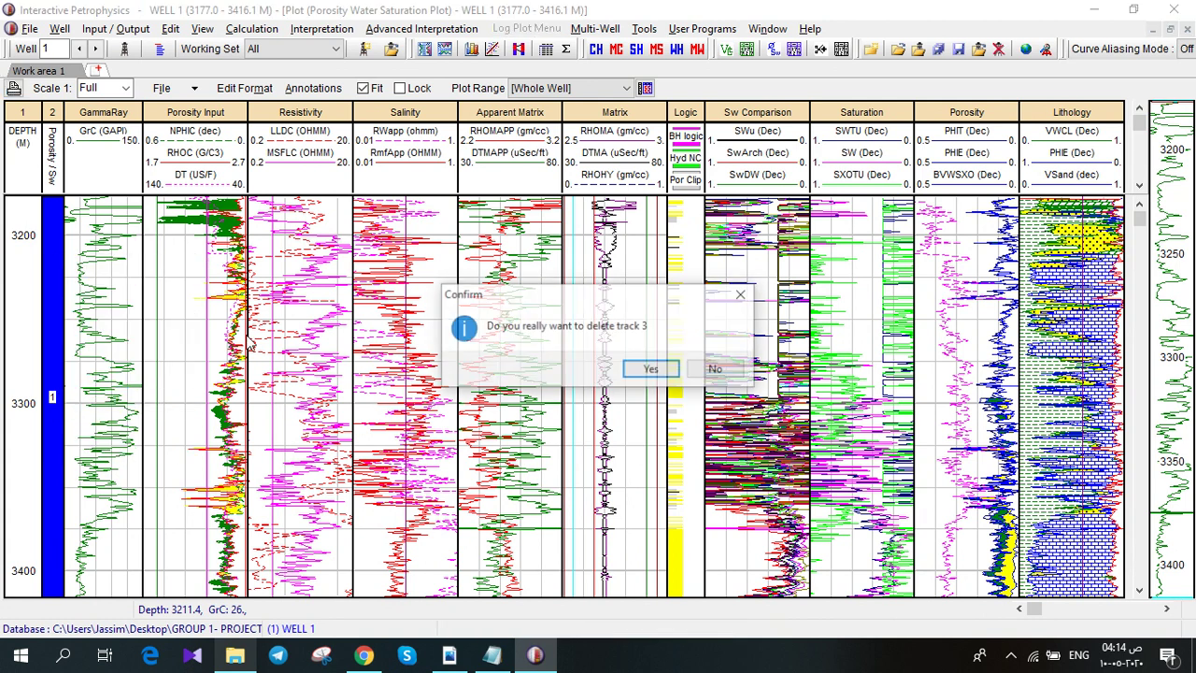
left_click(651, 368)
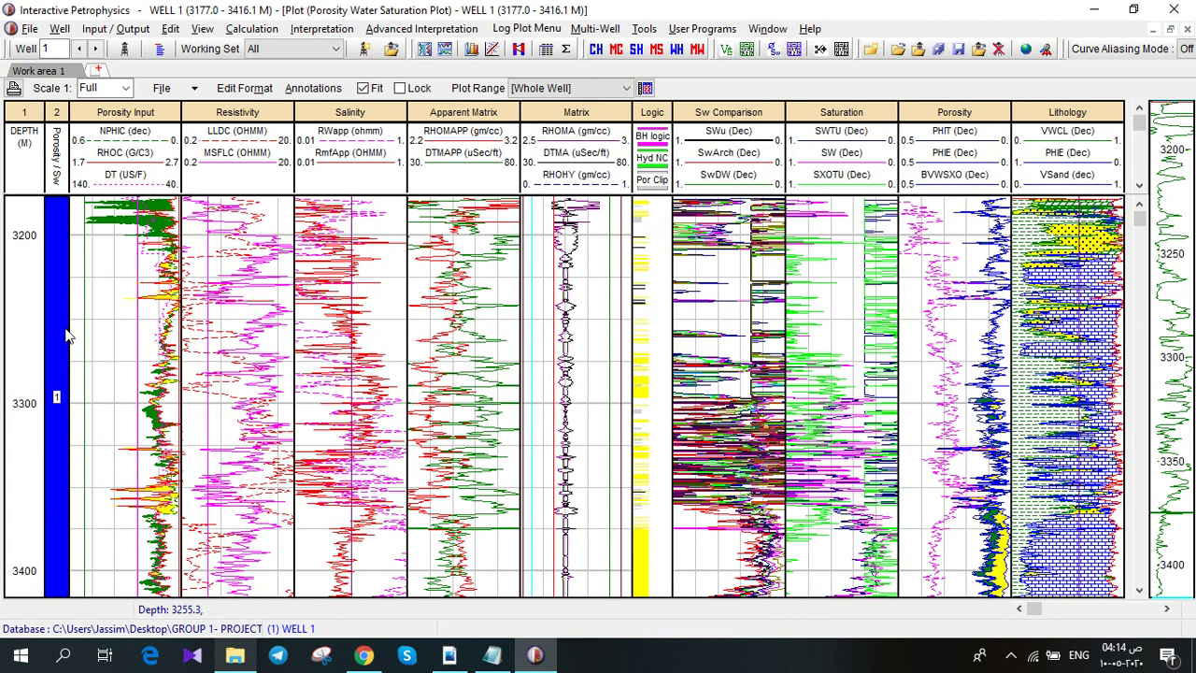
right_click(81, 321)
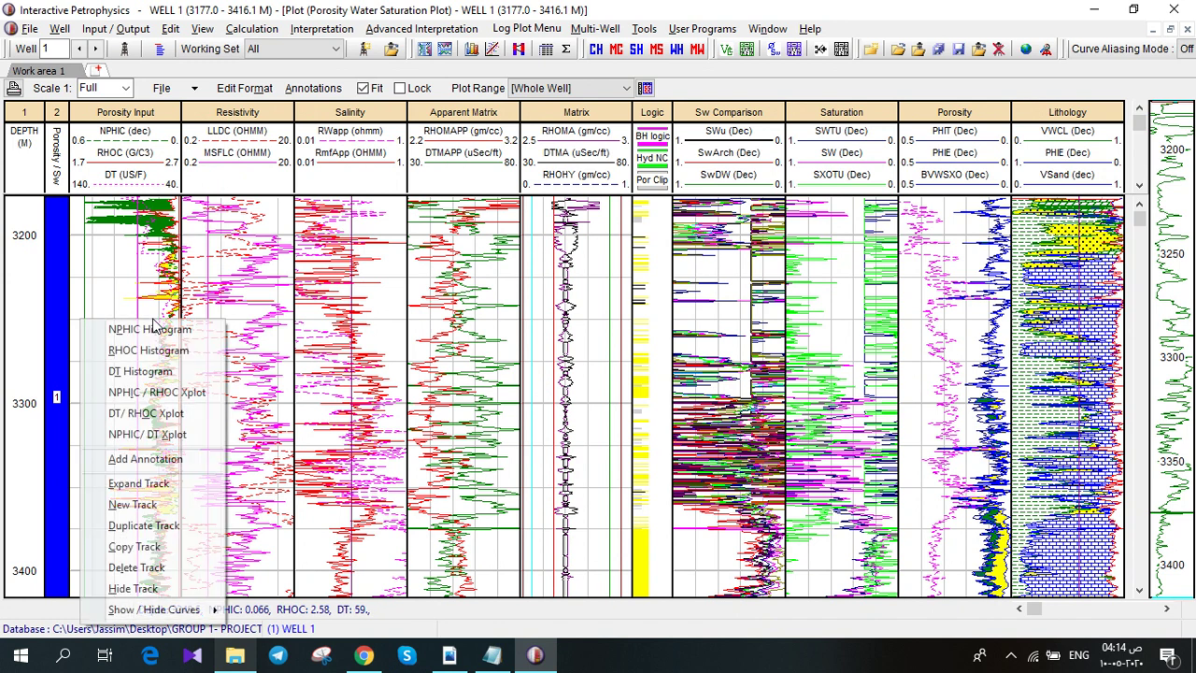
left_click(137, 567)
left_click(641, 371)
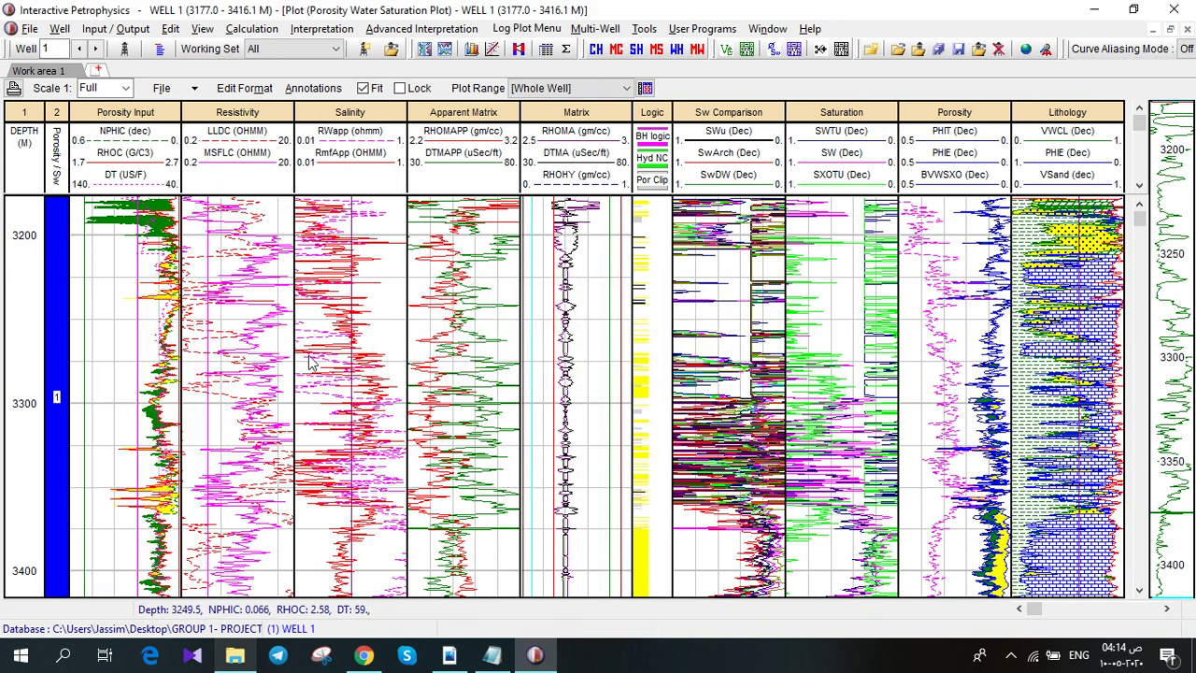
- Delete the Salinity, Matrix and Logic tracks from the plot
right_click(214, 354)
left_click(280, 542)
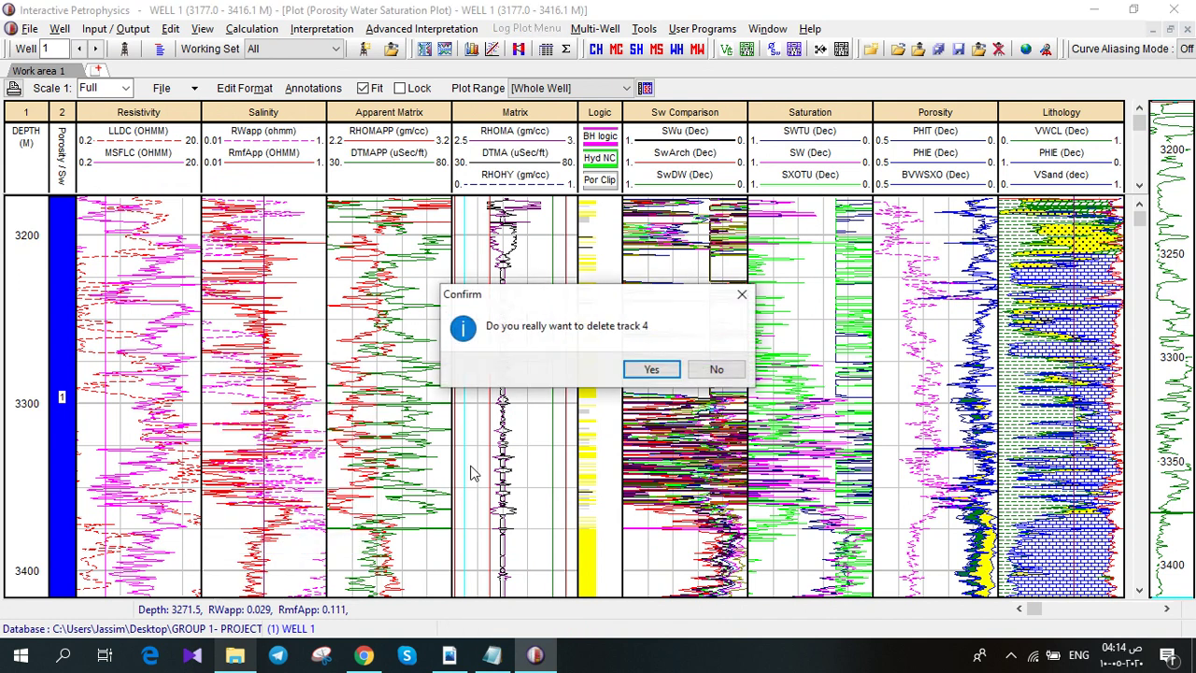
left_click(651, 369)
right_click(482, 375)
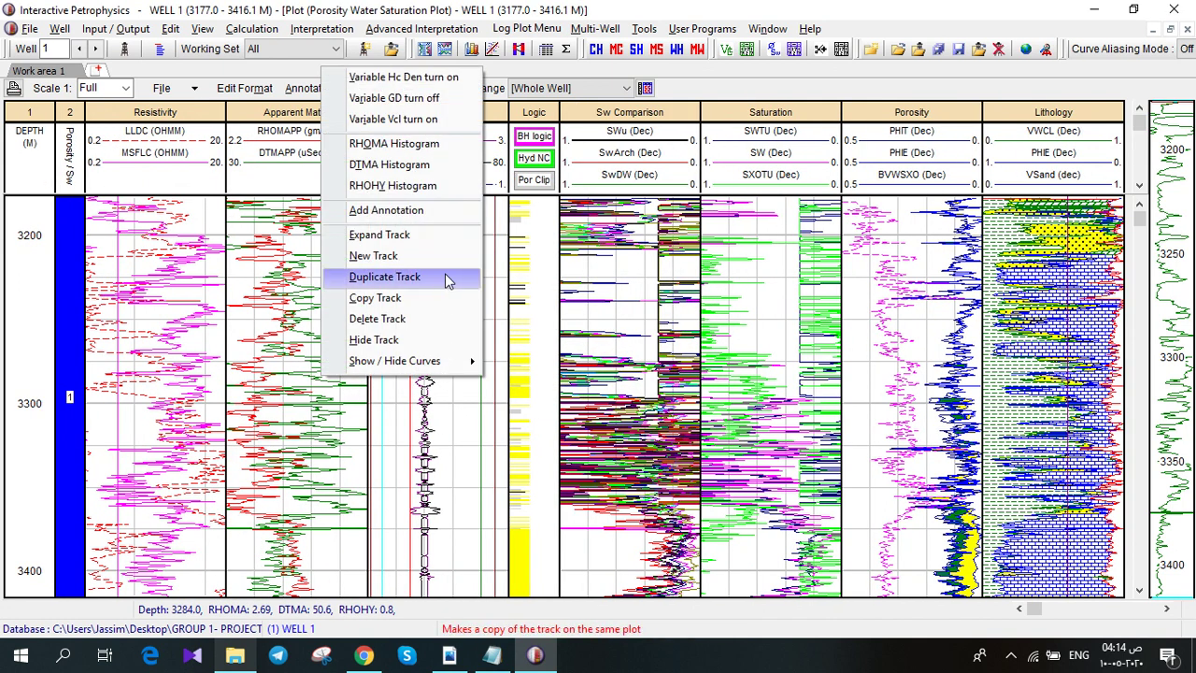
left_click(406, 318)
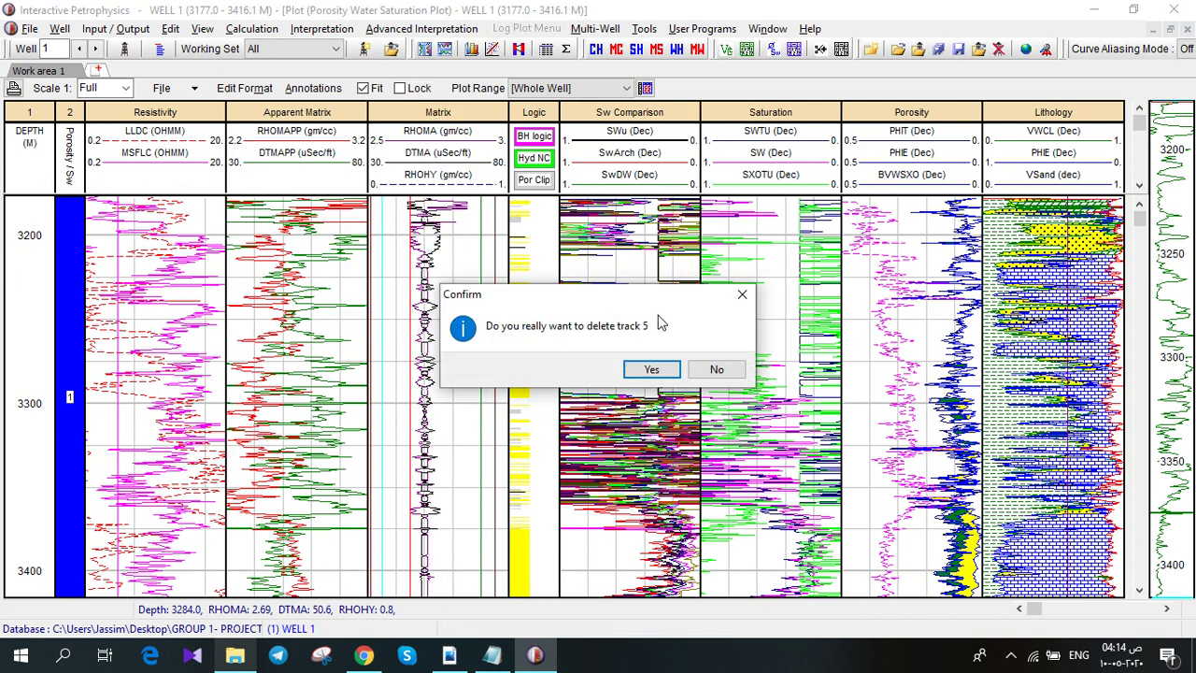
left_click(645, 368)
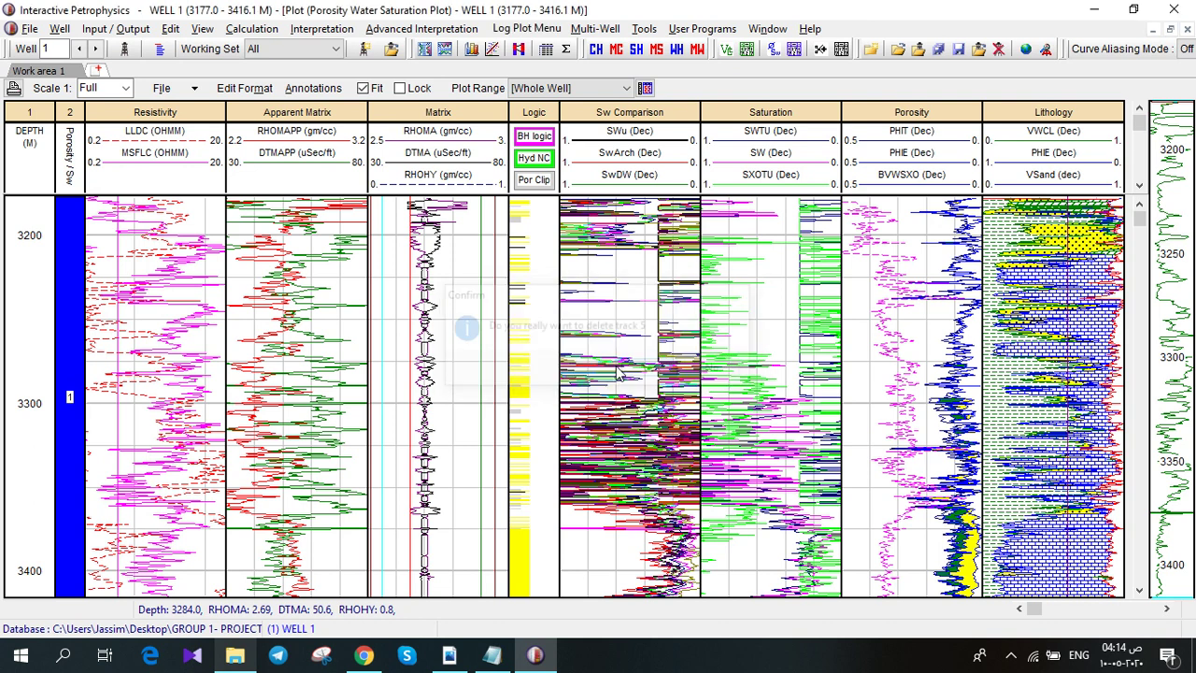
right_click(448, 354)
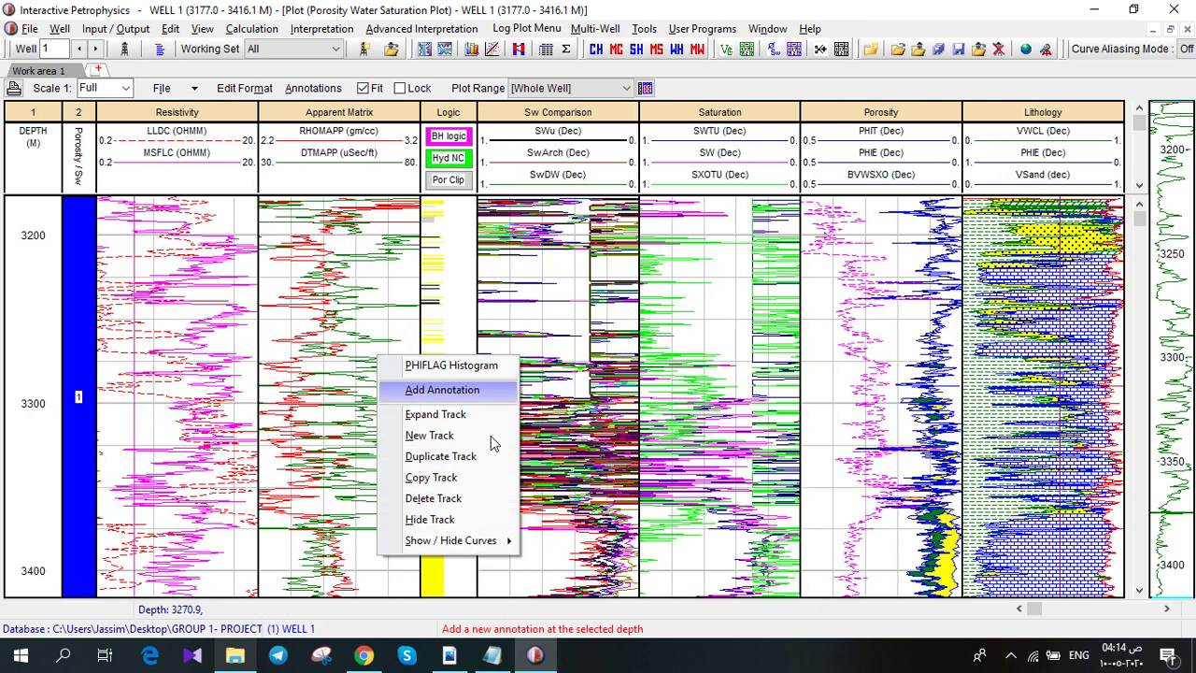
left_click(446, 500)
left_click(723, 369)
- Delete the Sw Comparison and Saturation tracks from the plot
right_click(586, 399)
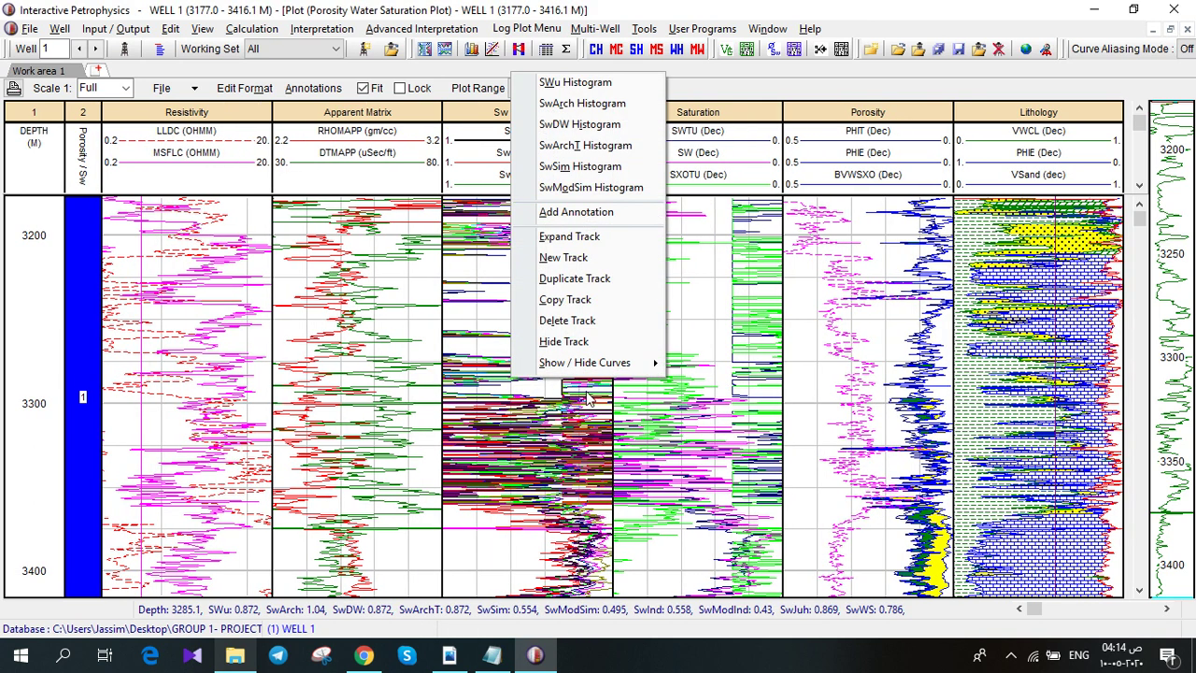
left_click(579, 320)
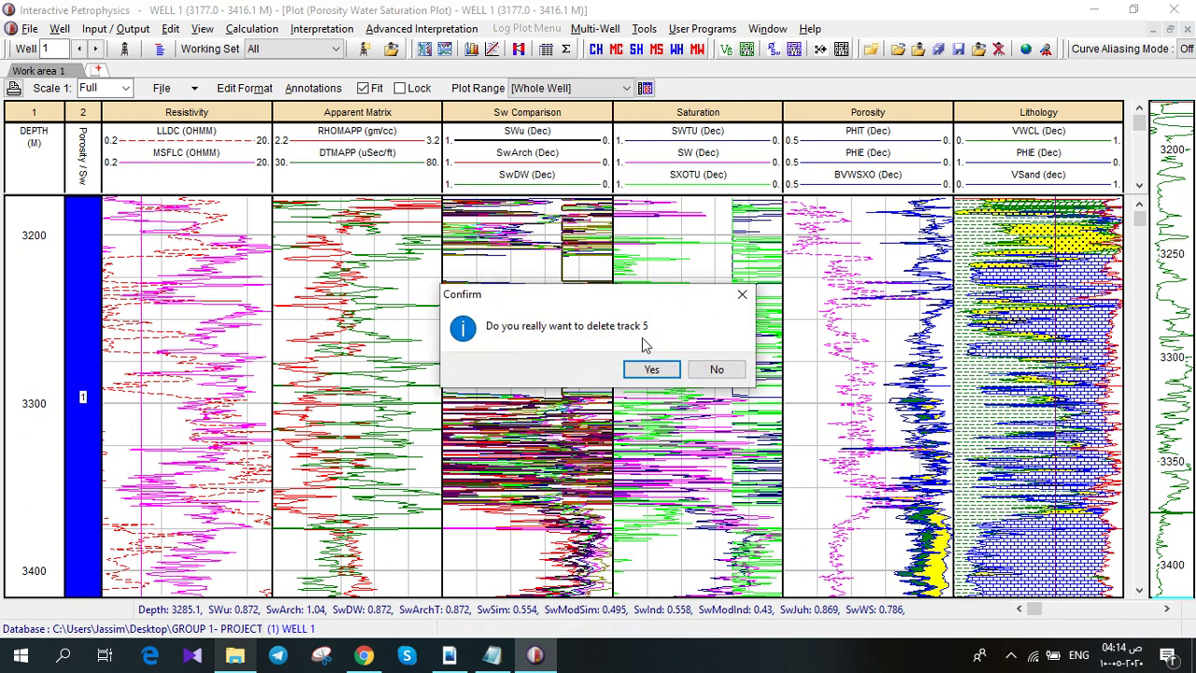
left_click(648, 368)
right_click(576, 363)
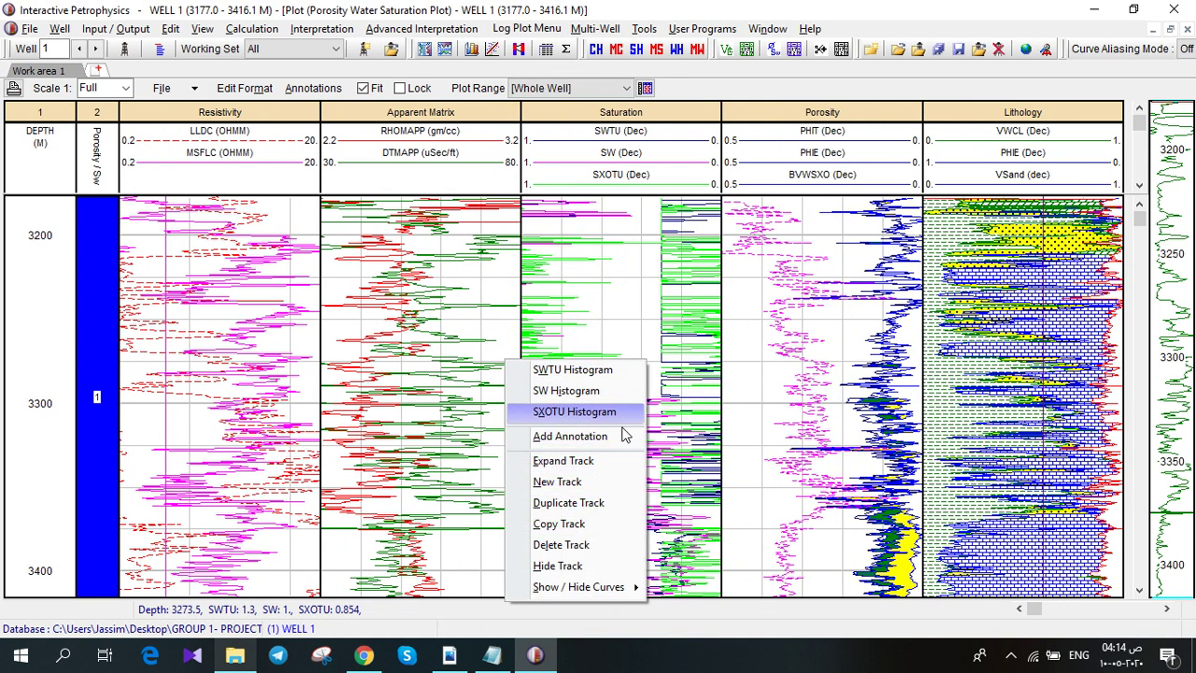
left_click(573, 545)
left_click(660, 370)
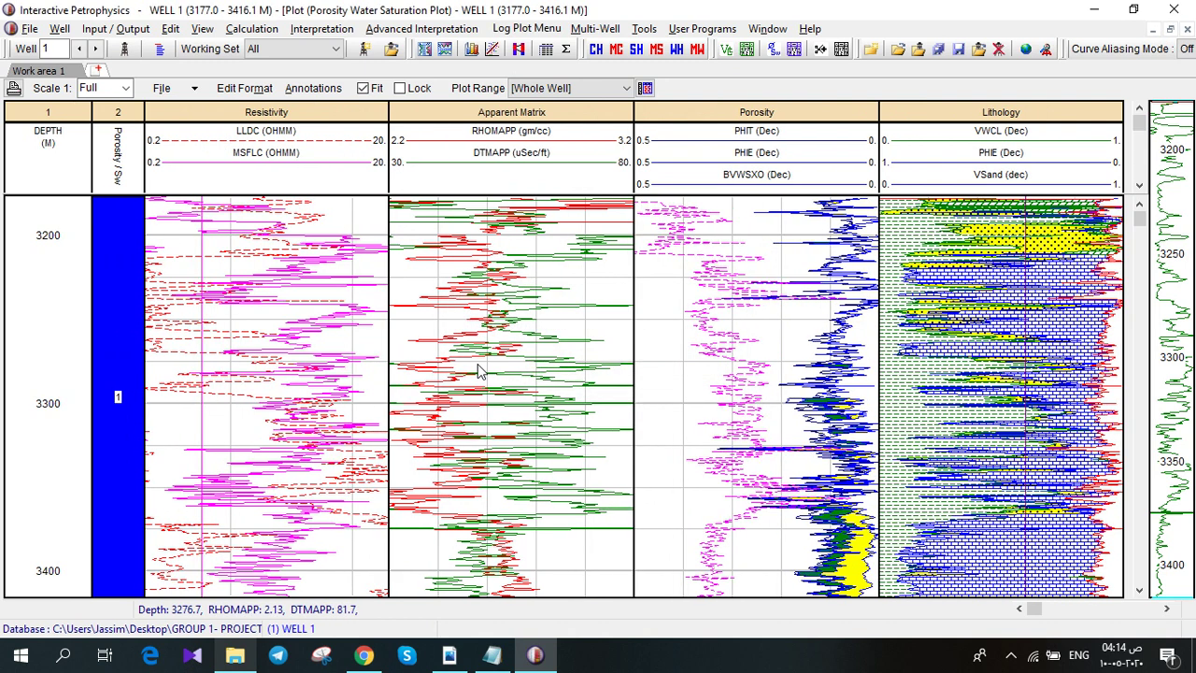
- Delete the Apparent Matrix and Resistivity tracks from the plot
right_click(478, 368)
left_click(469, 556)
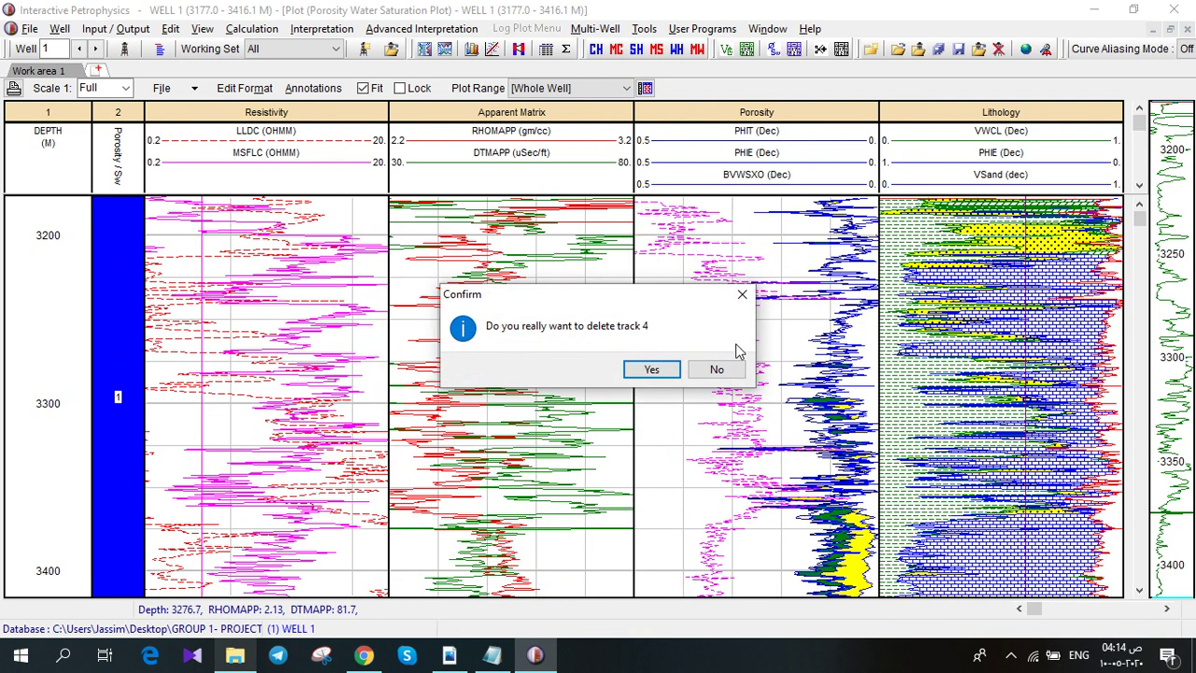
left_click(662, 368)
right_click(240, 320)
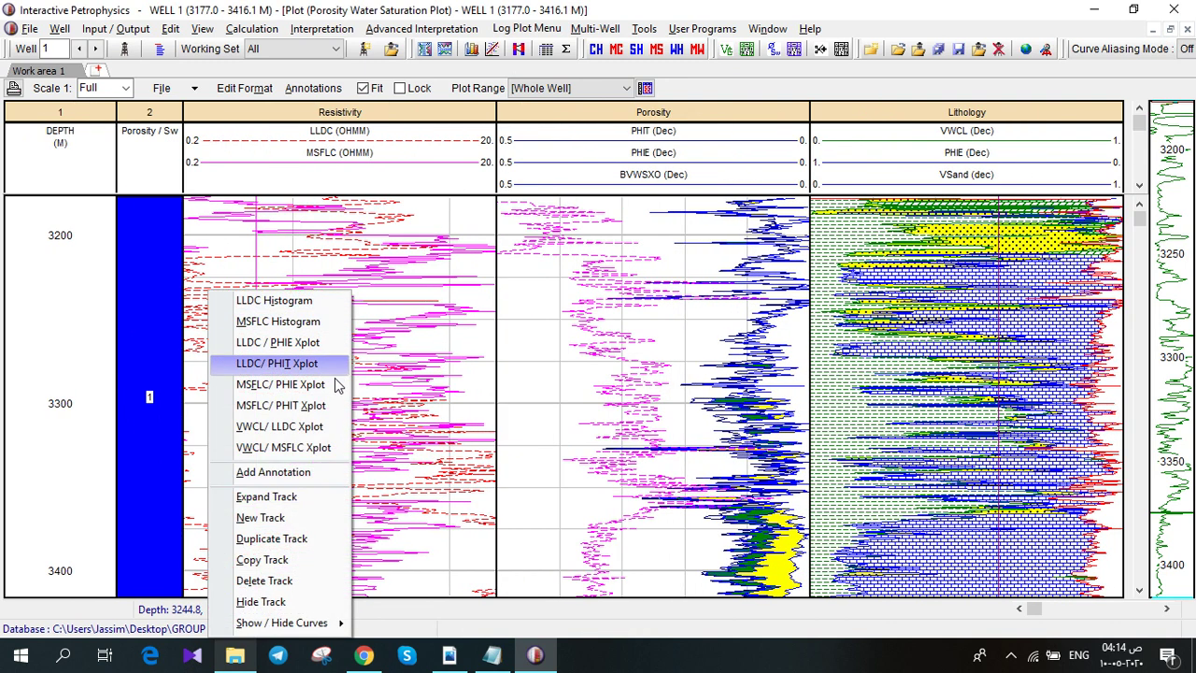
left_click(304, 581)
left_click(638, 374)
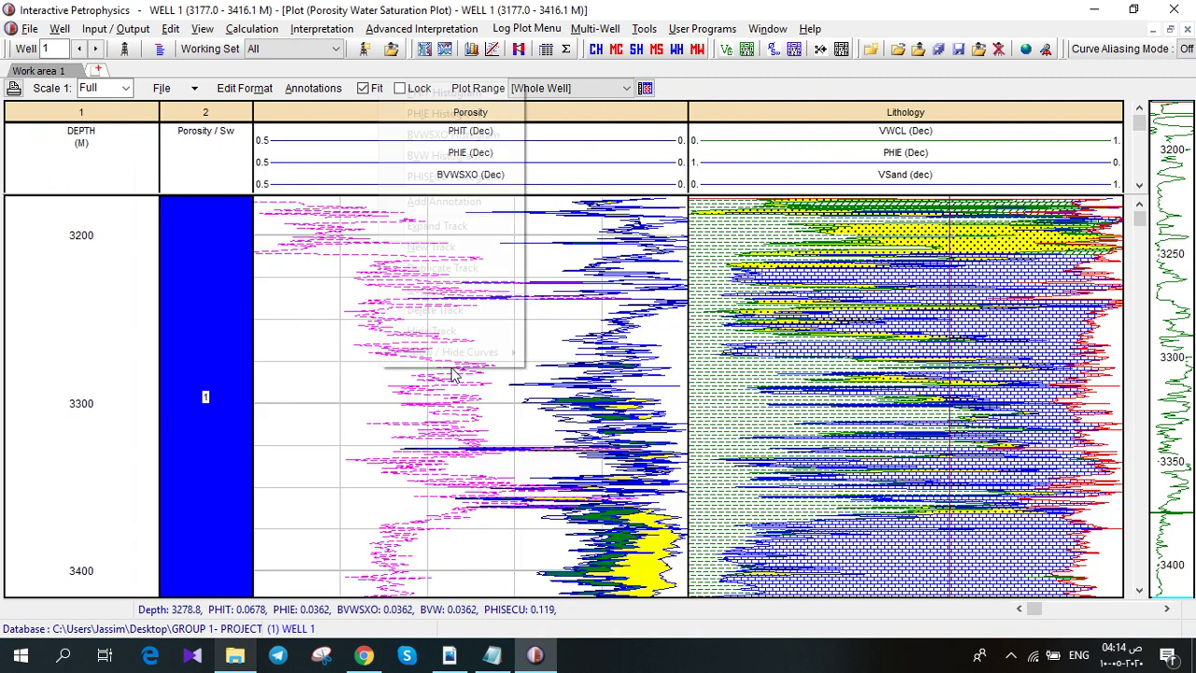
- Delete the Porosity and Lithology tracks, keeping only the depth and Porosity / Sw tracks
right_click(521, 367)
left_click(471, 320)
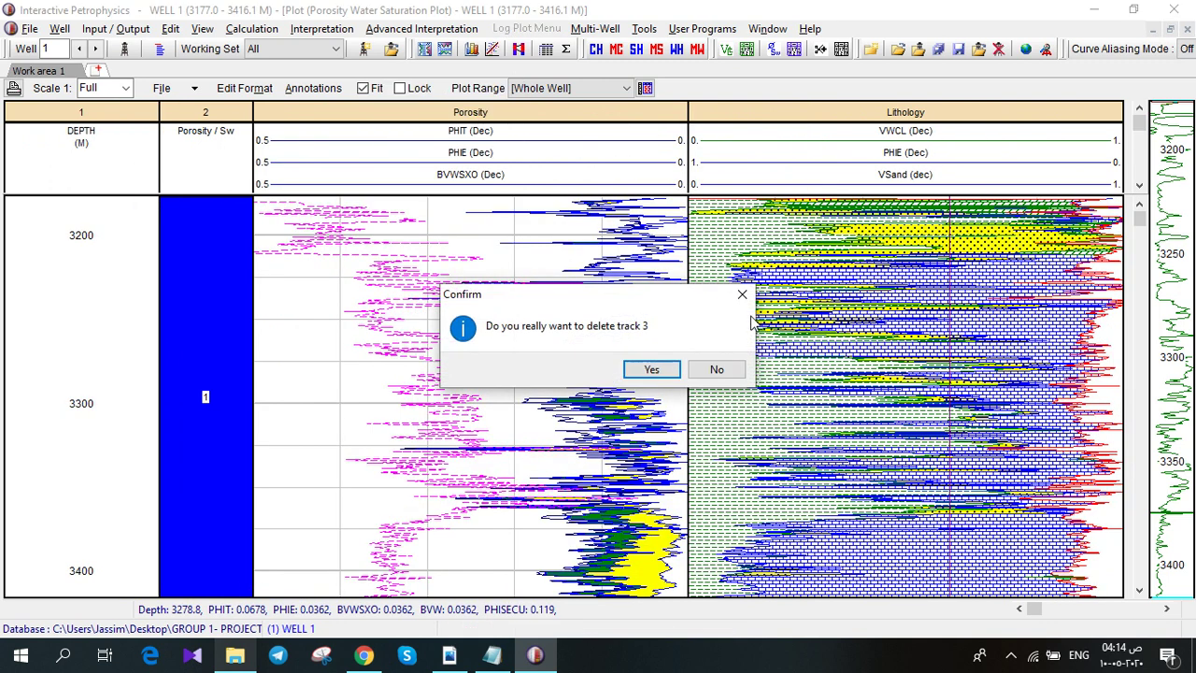
left_click(654, 369)
right_click(476, 291)
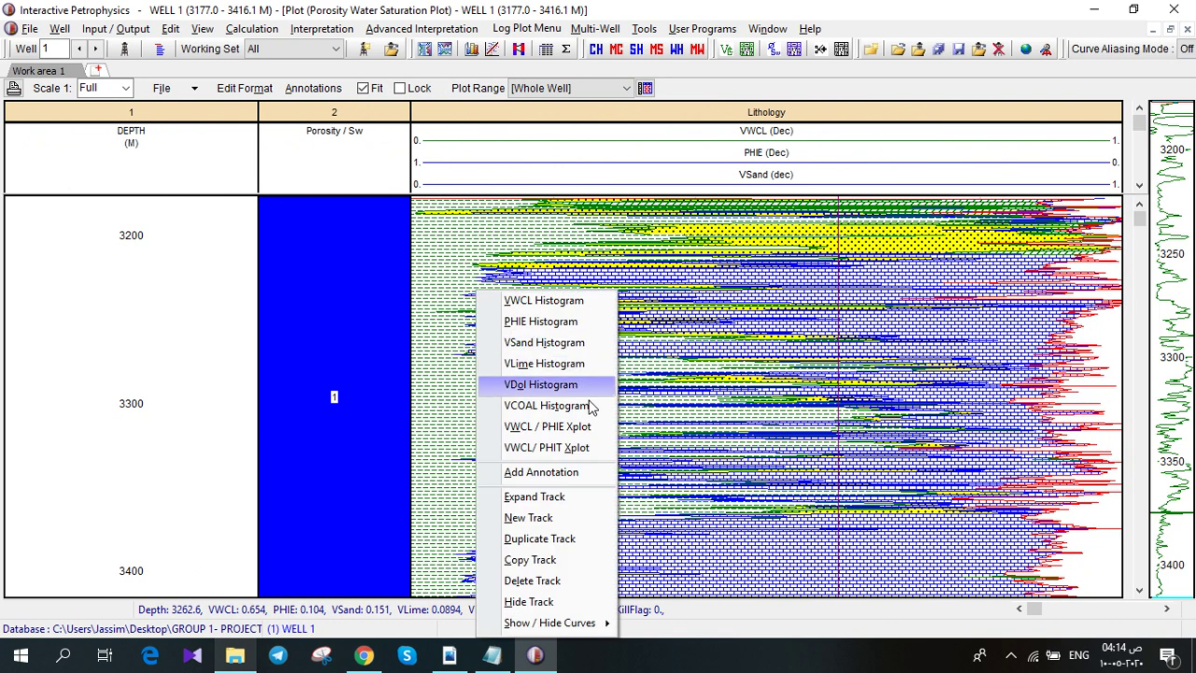
left_click(542, 580)
left_click(645, 369)
- Insert a new track after the depth track and assign the SwArch curve to its first row
right_click(469, 356)
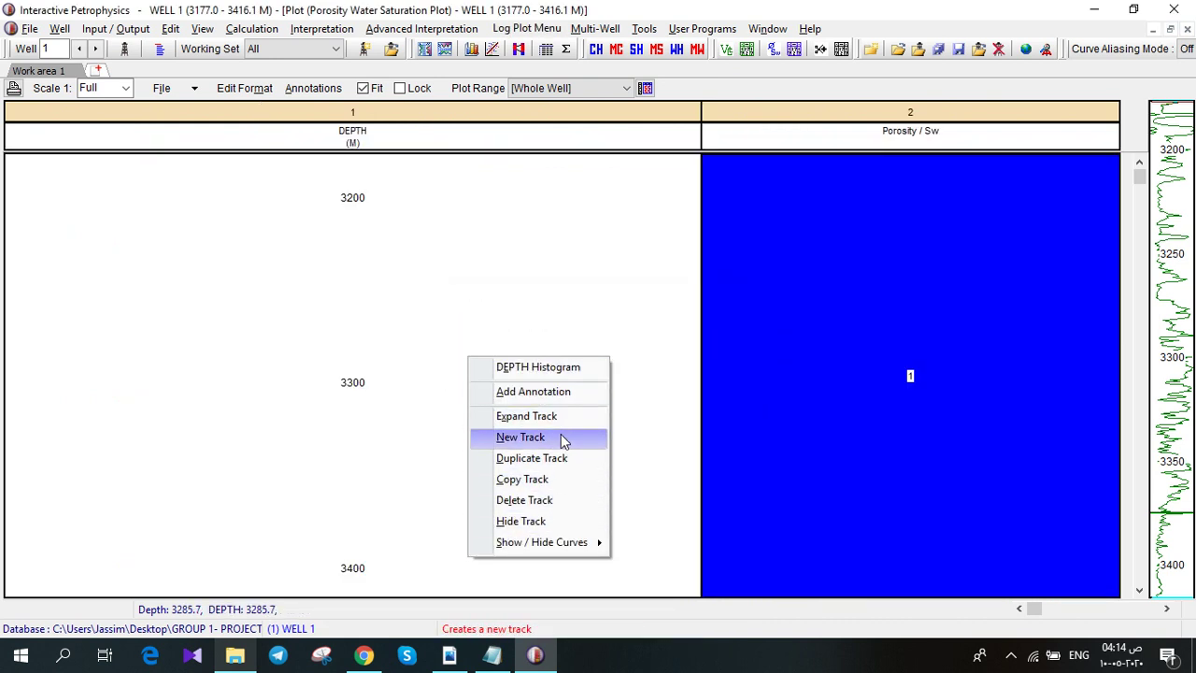
left_click(520, 436)
double_click(523, 130)
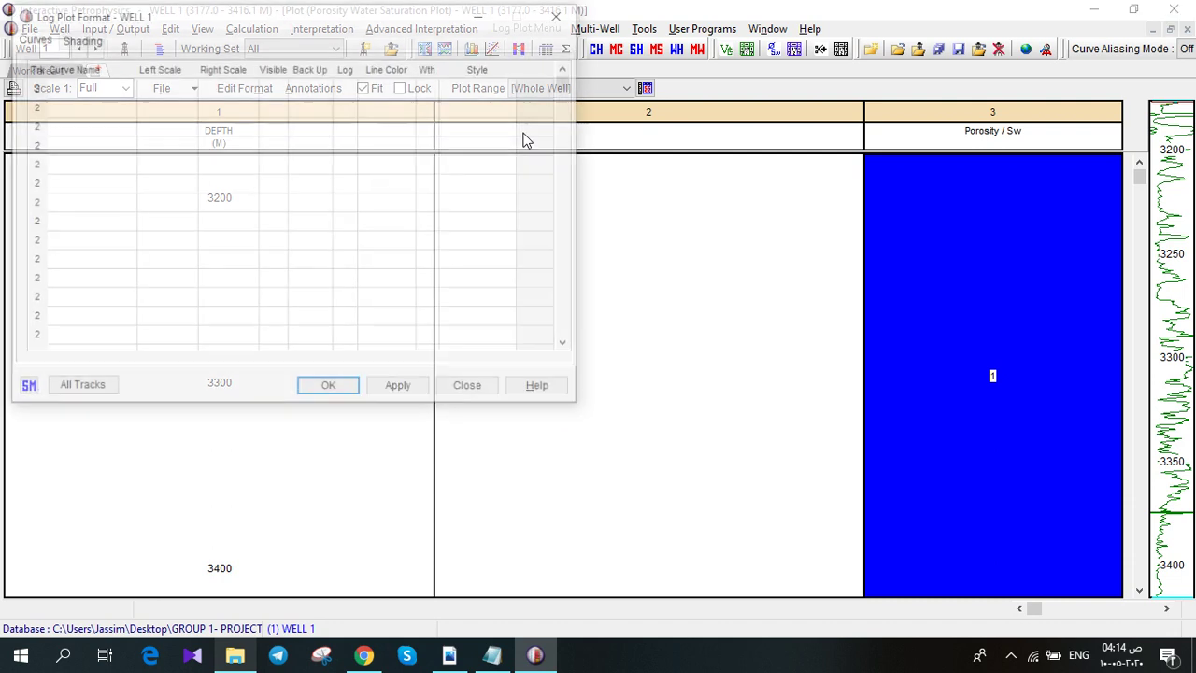
left_click(128, 92)
left_click(125, 87)
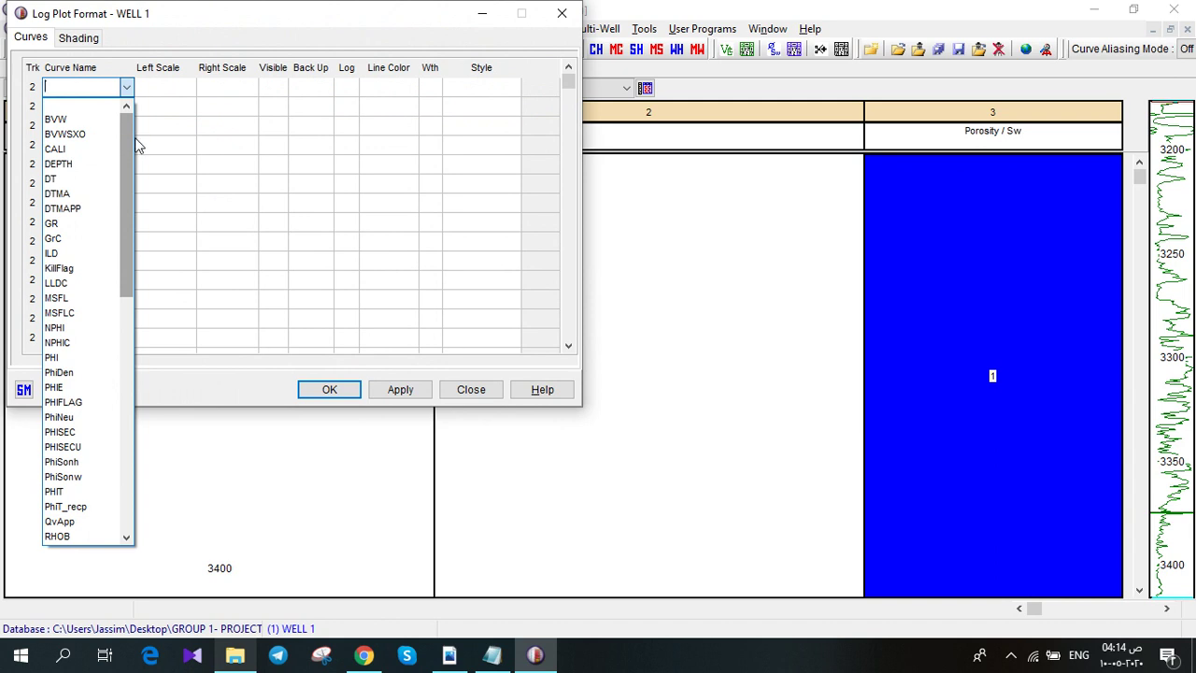
left_click(136, 154)
left_click(127, 88)
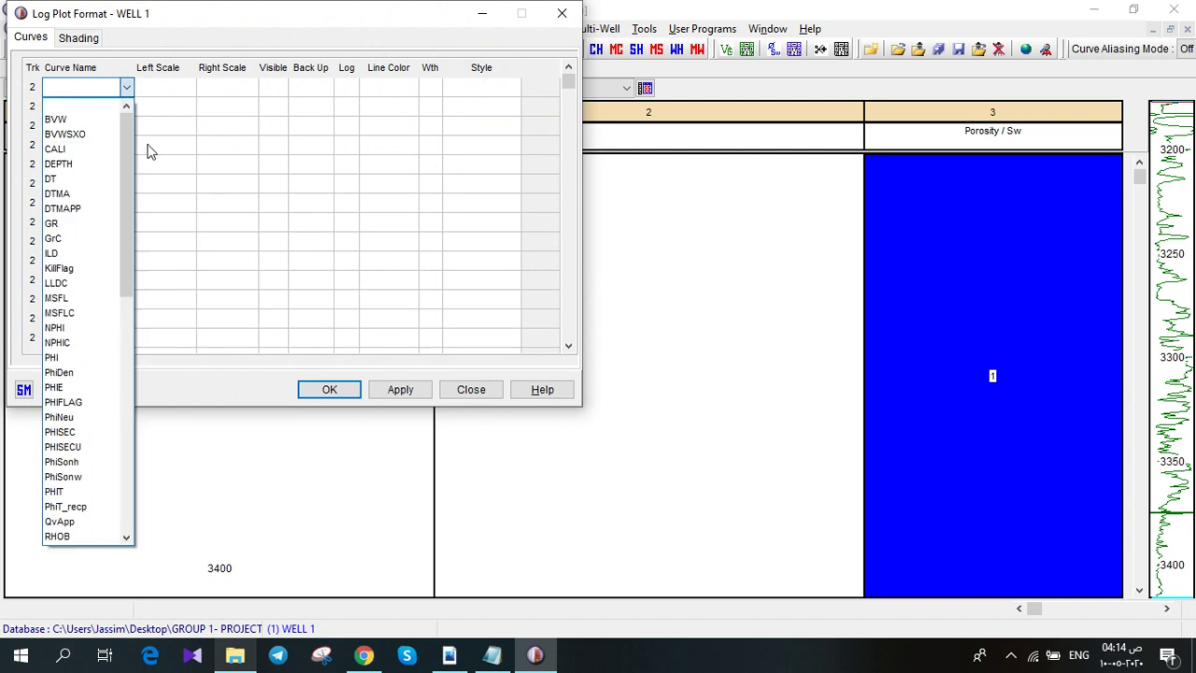
scroll(105, 247, "down", 4)
scroll(116, 373, "down", 8)
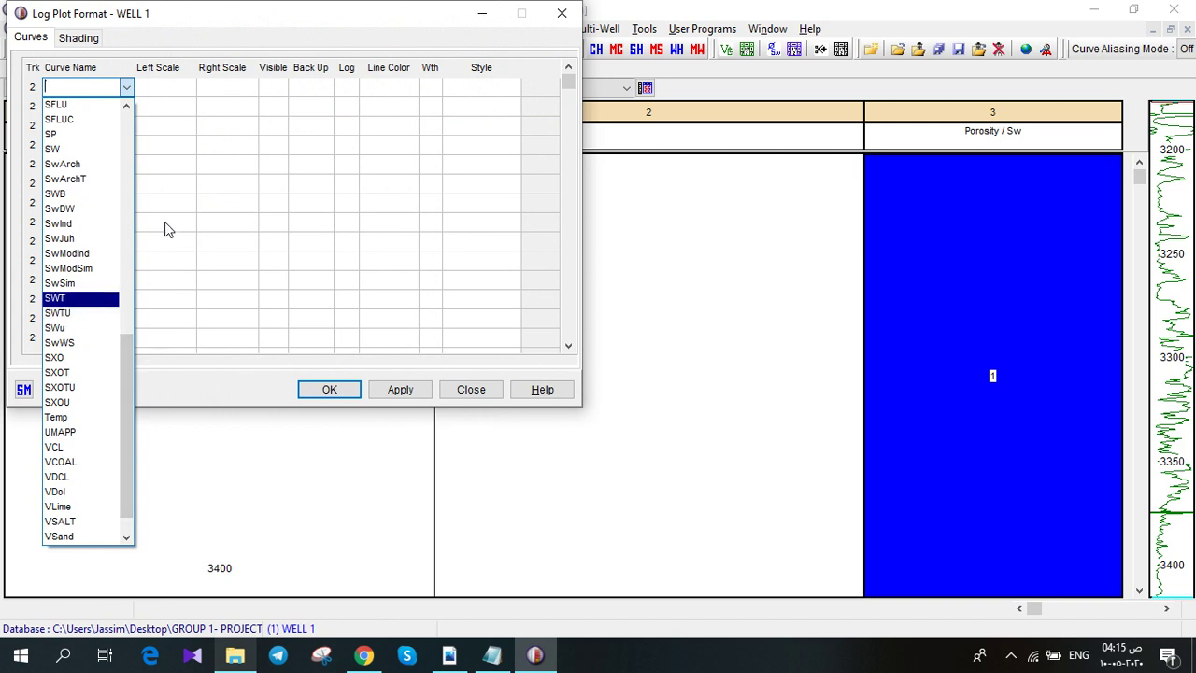
left_click(70, 166)
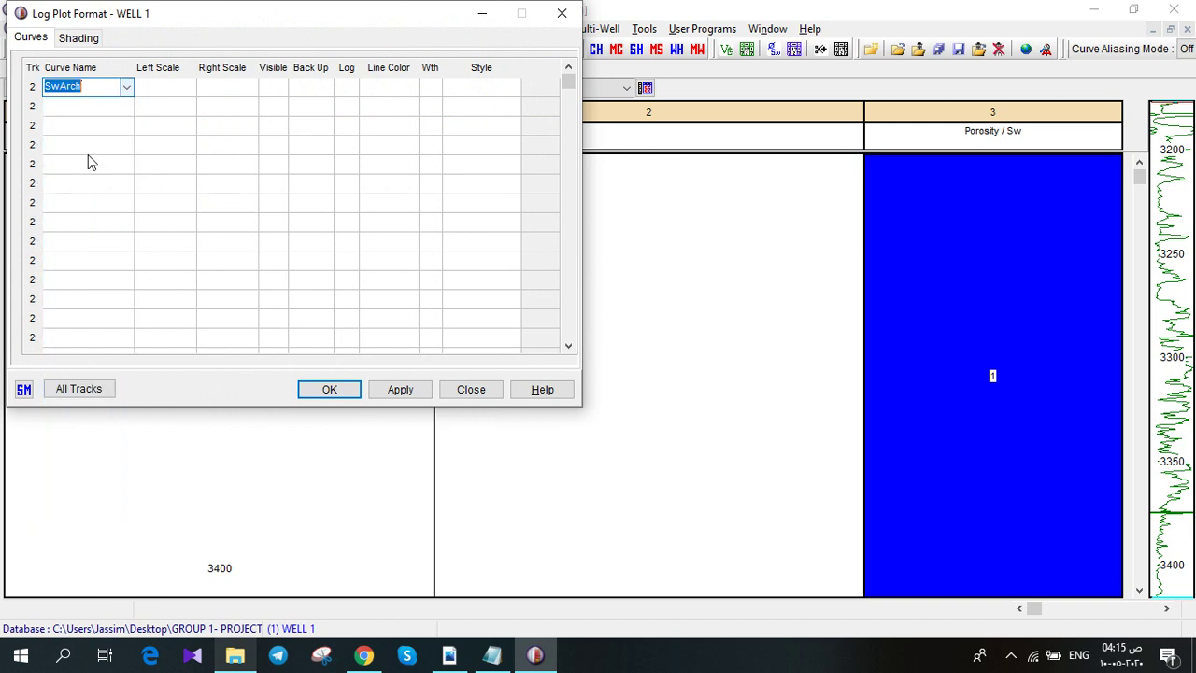
- Set the SwArch curve's line width to 3, apply the format to the new track and close the dialog
left_click(342, 95)
left_click(344, 94)
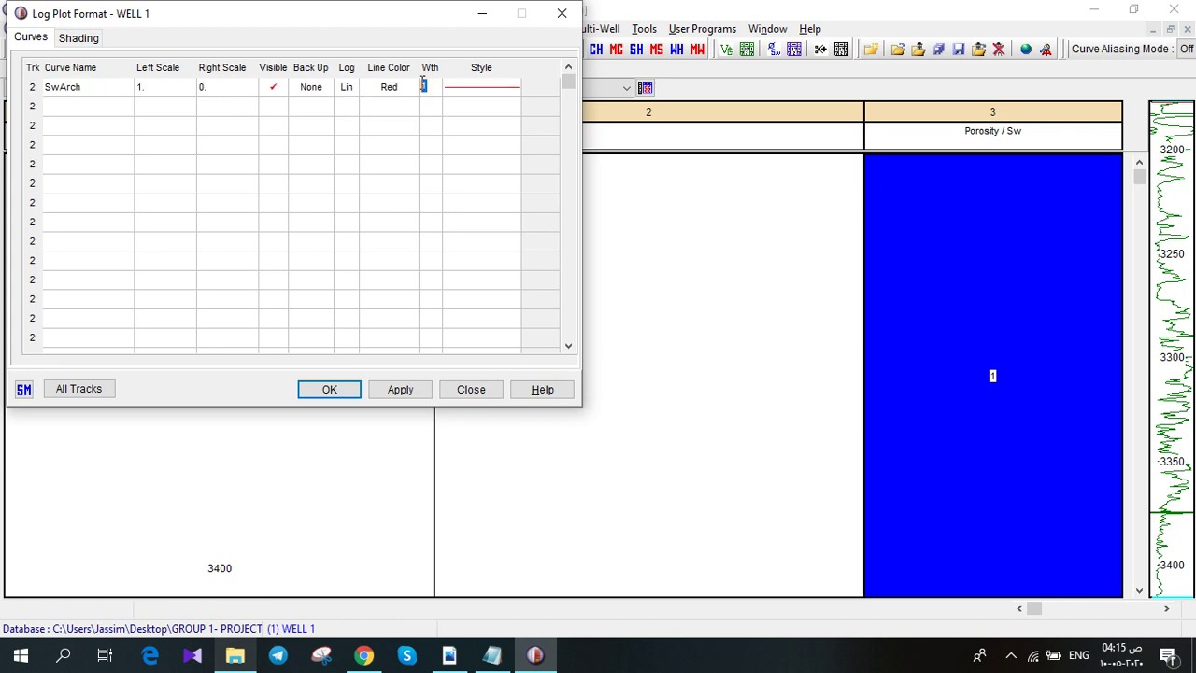
left_click(397, 388)
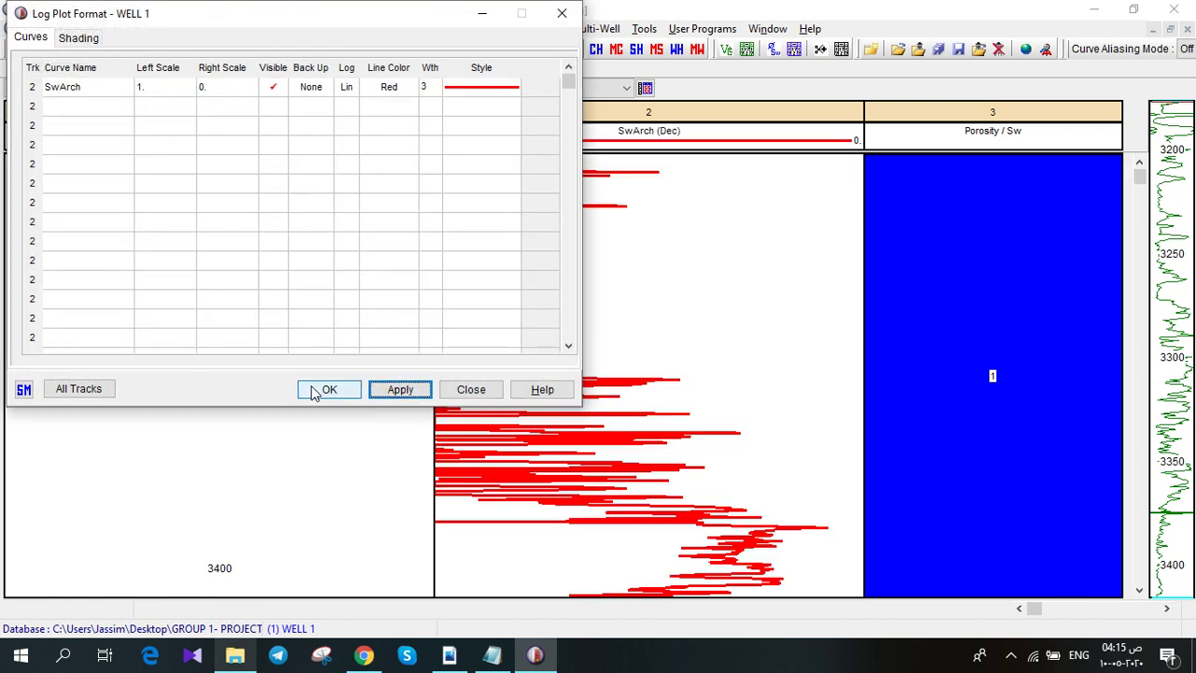
left_click(317, 389)
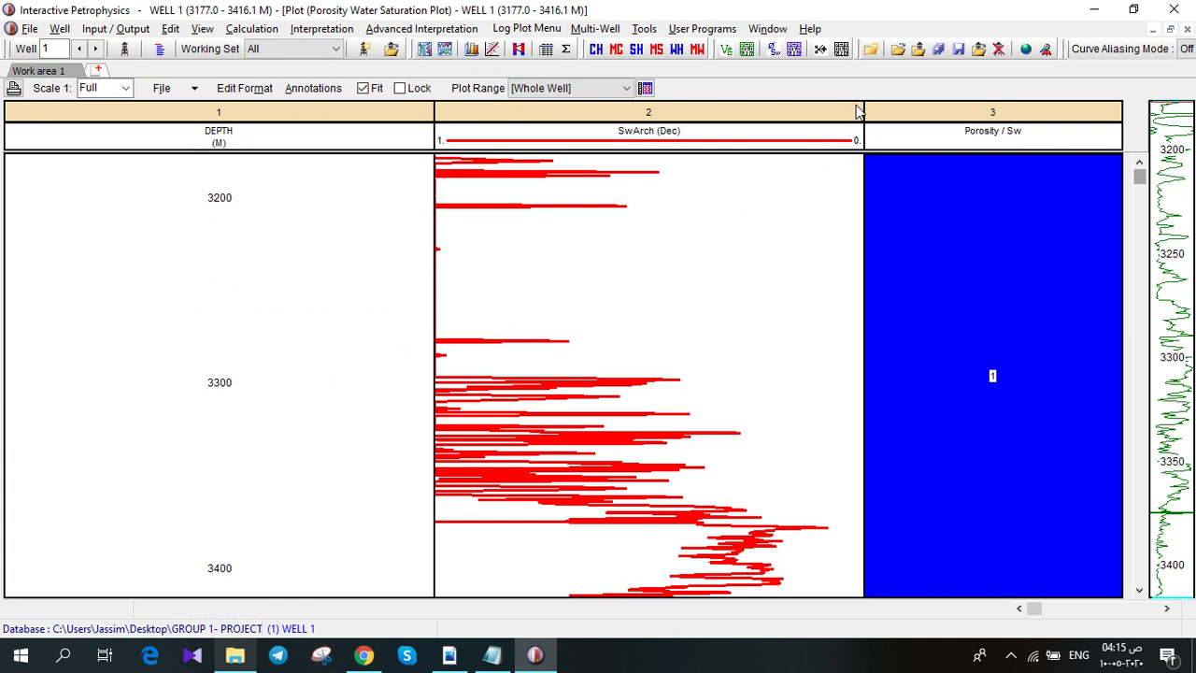